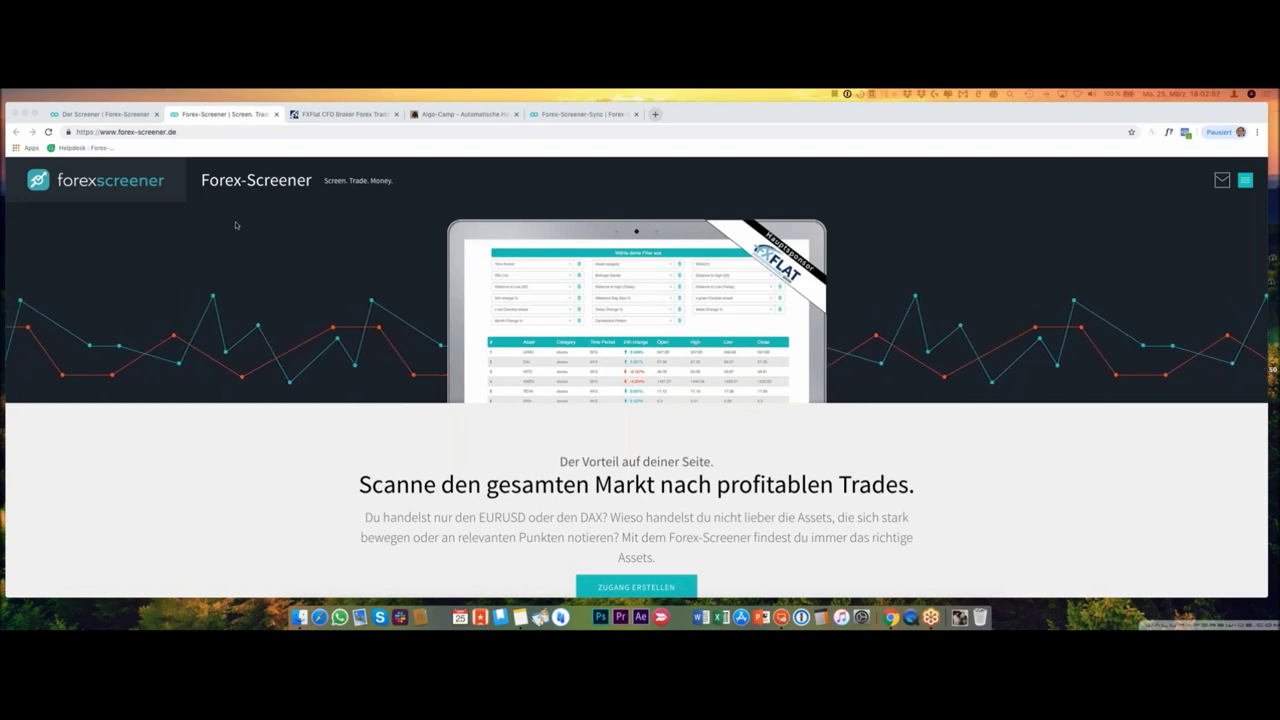
Step: Open the Zugang erstellen page on forex-screener.de and review the free-access form for FXFlat and CapTrader customers
click(163, 131)
scroll(636, 480, down, 2)
click(605, 513)
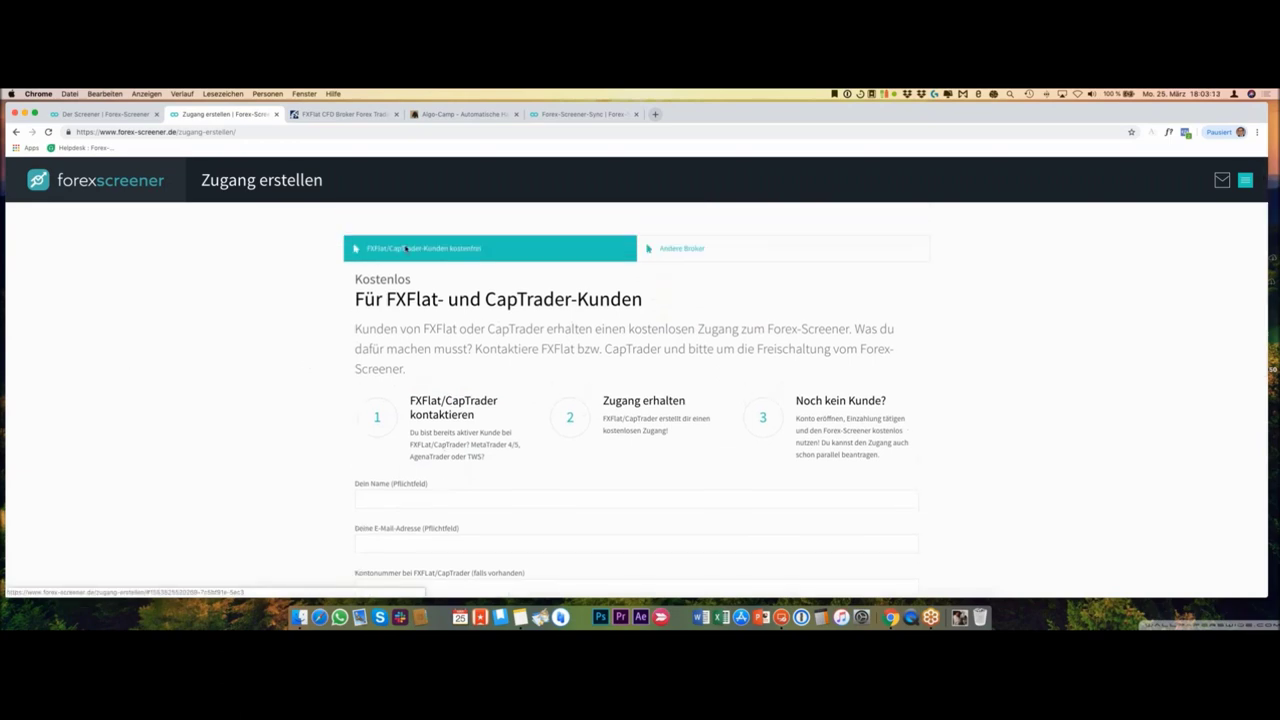
scroll(425, 297, down, 3)
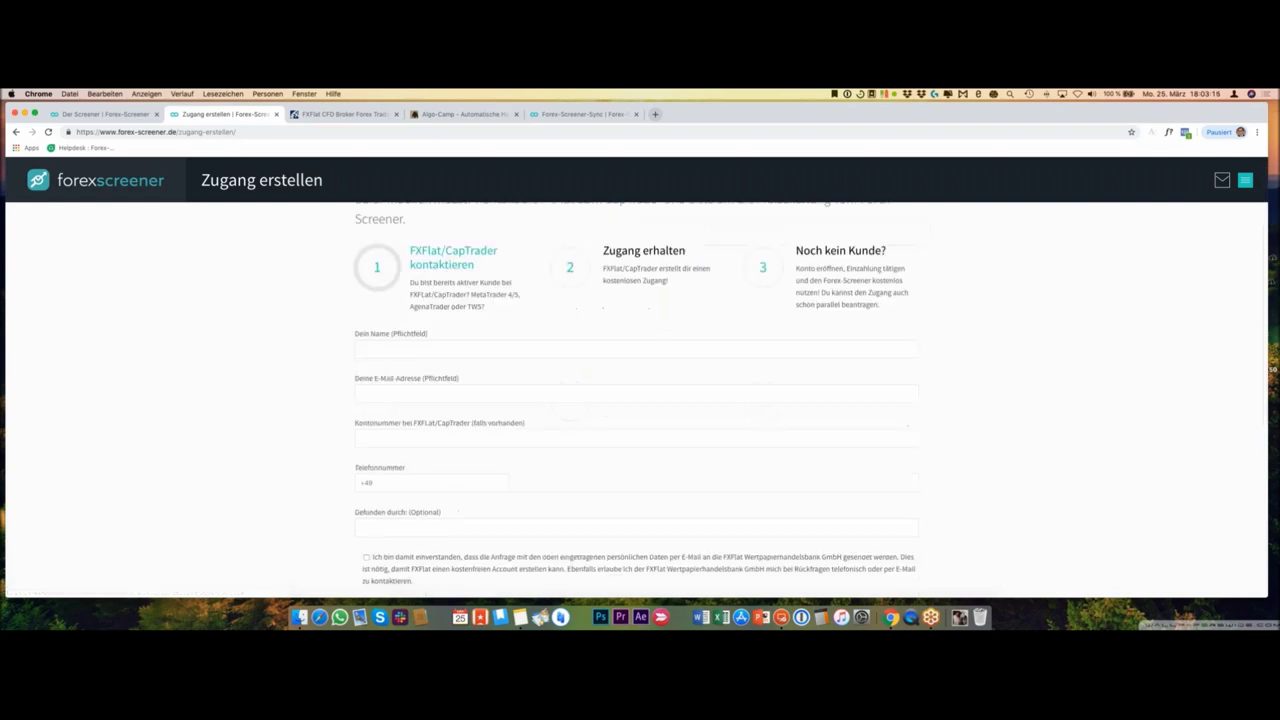
scroll(232, 403, down, 1)
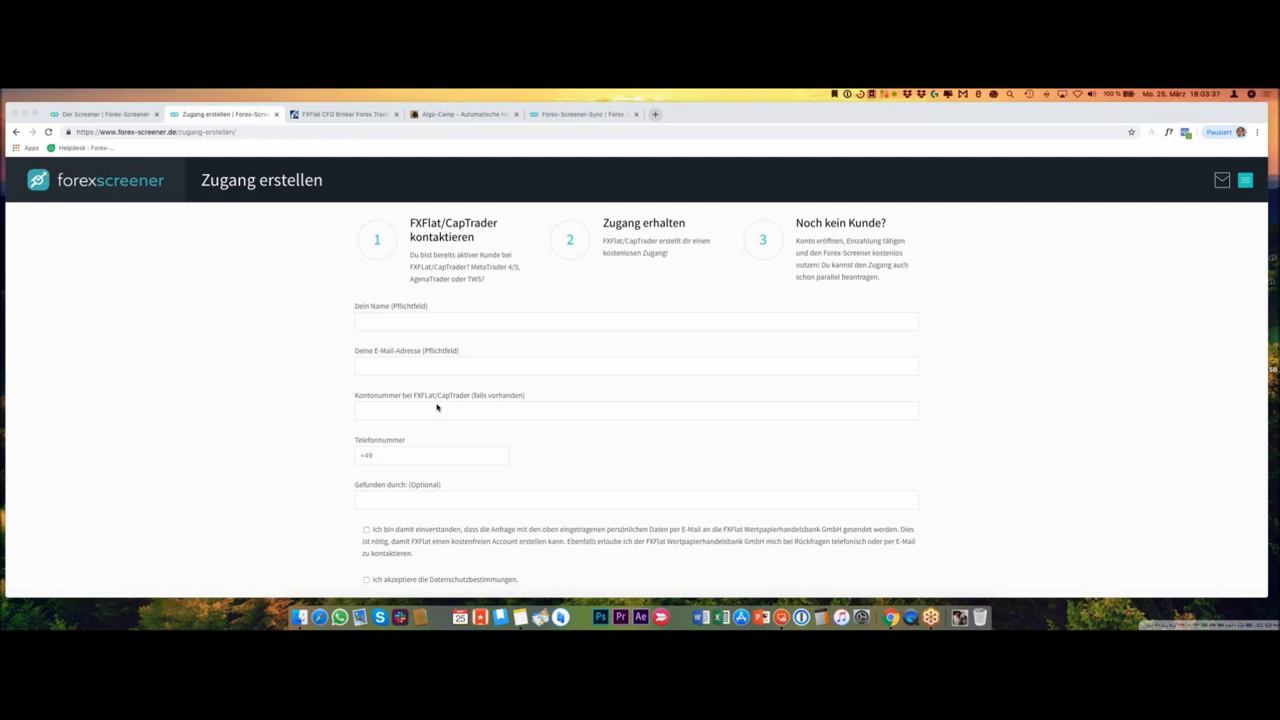
scroll(290, 391, up, 3)
click(290, 391)
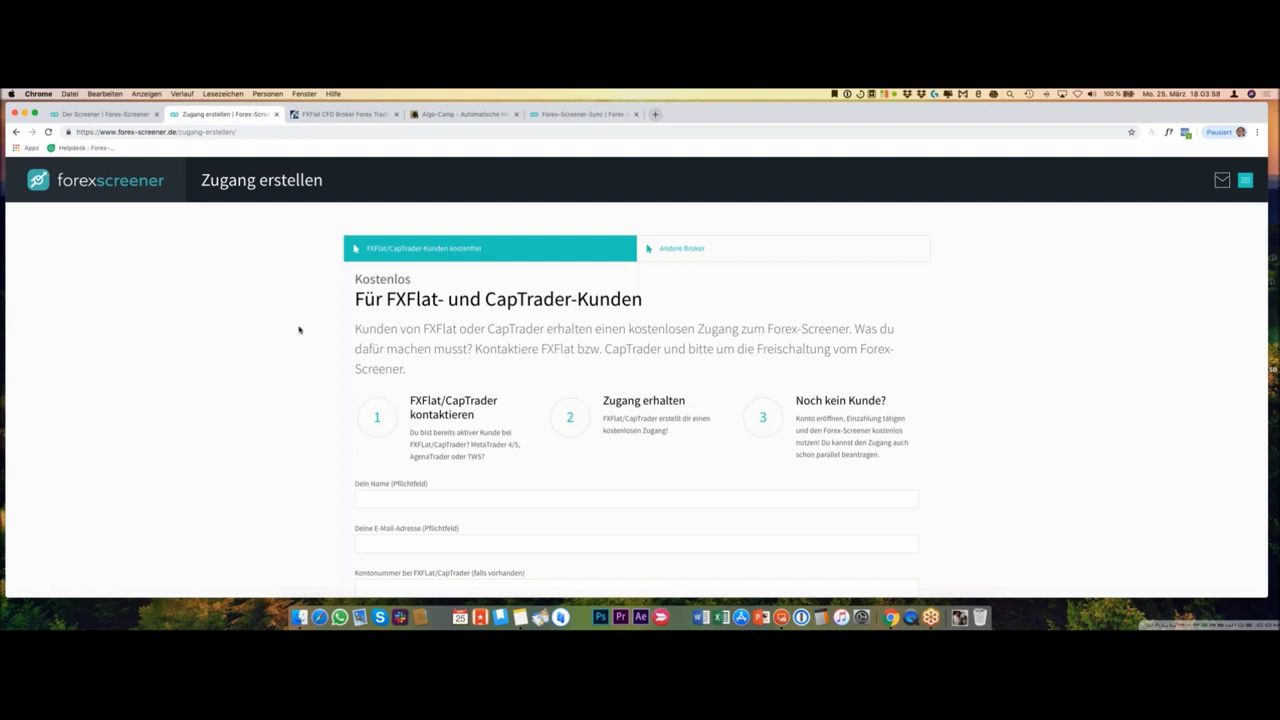
scroll(298, 330, down, 5)
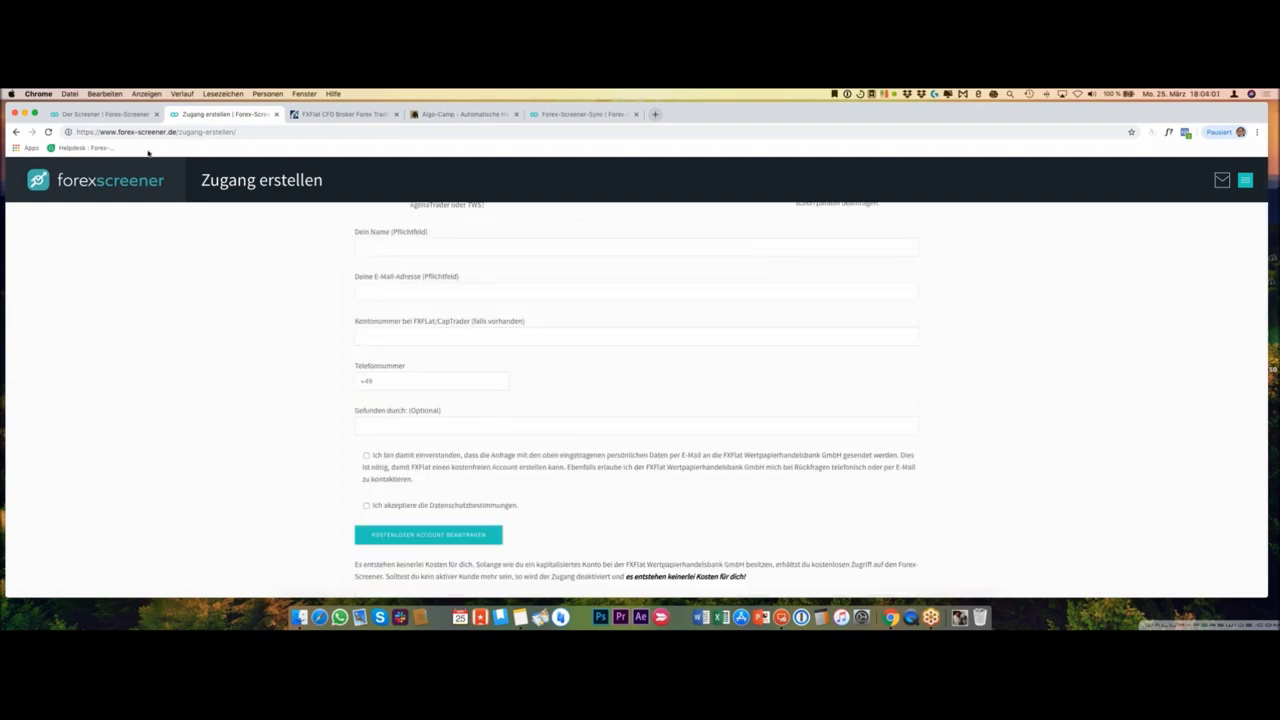
Step: Open the Der Screener page, then switch to the MetaTrader terminal in Microsoft Remote Desktop
click(112, 117)
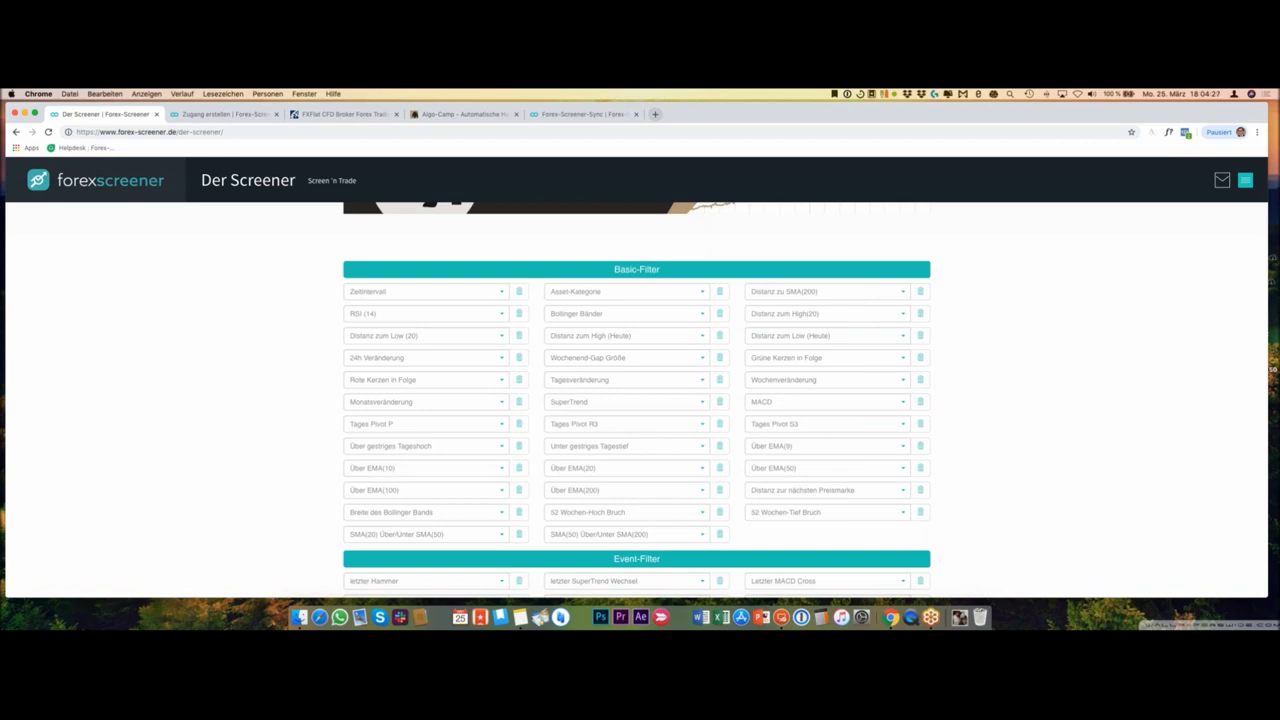
key(ctrl+Up)
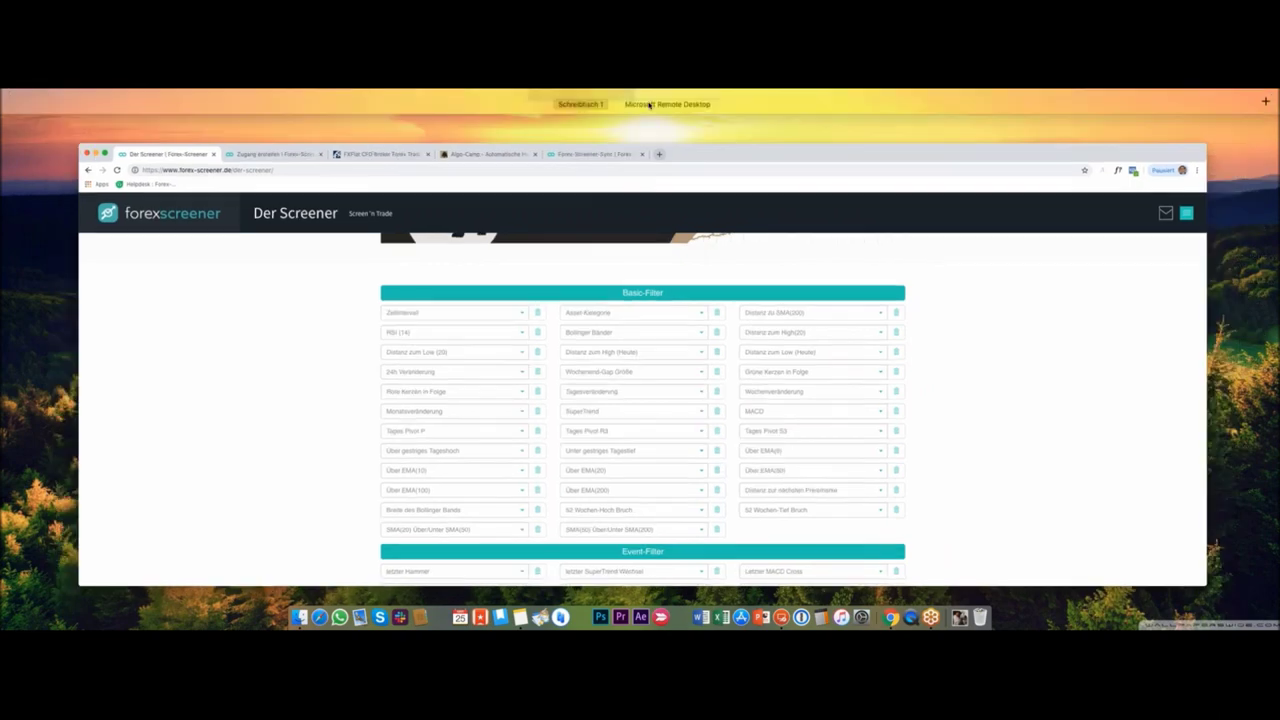
click(648, 104)
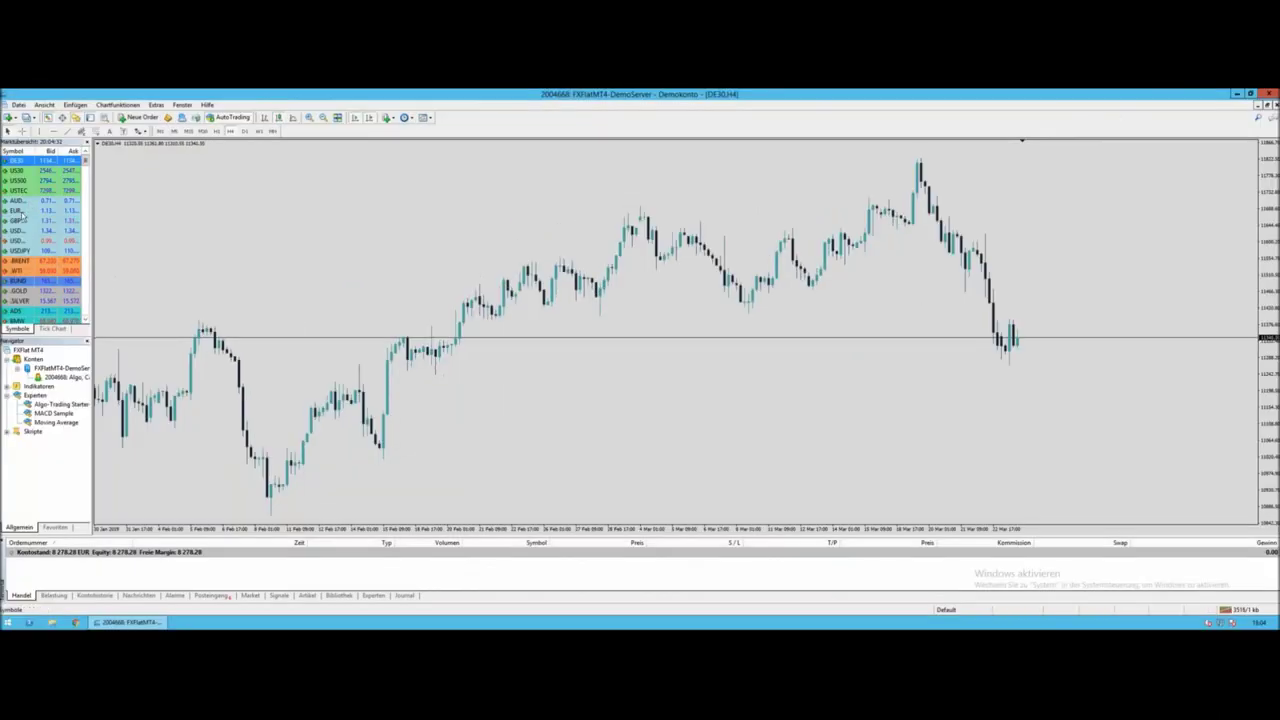
Step: Load EURUSD into the chart, then show all available symbols in the market watch and look through the list
drag(20, 214, 163, 277)
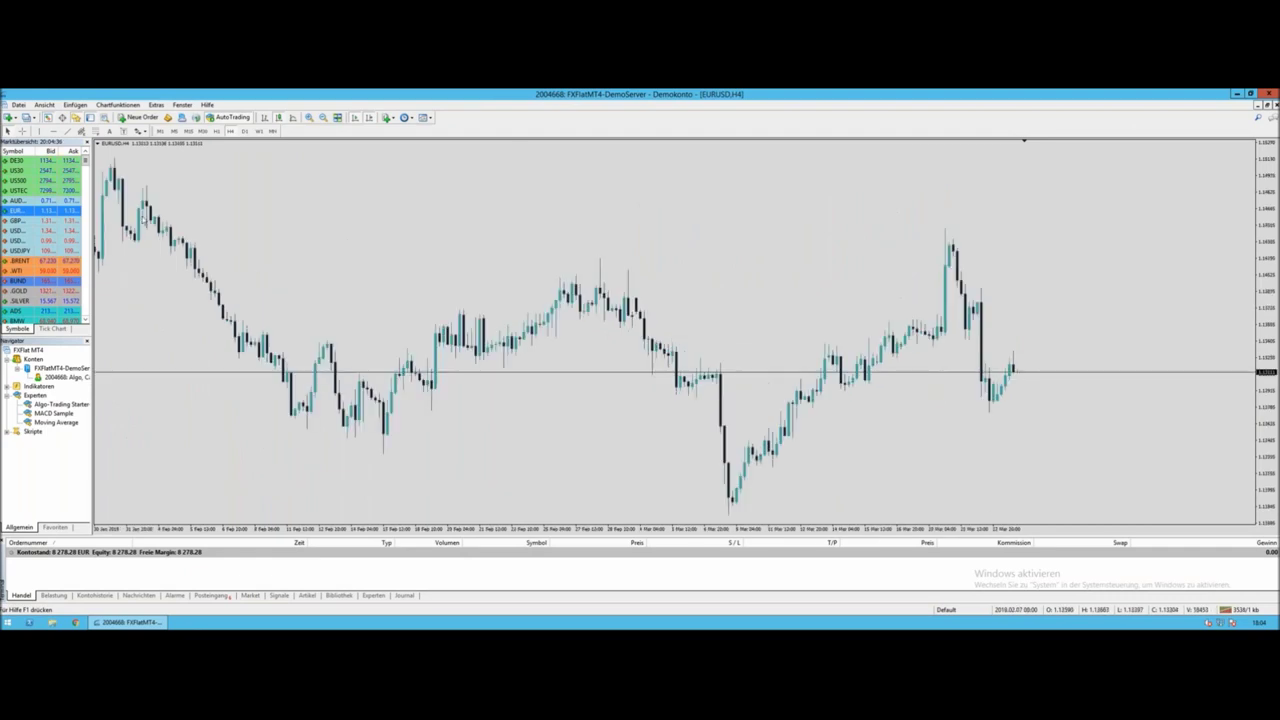
right_click(55, 200)
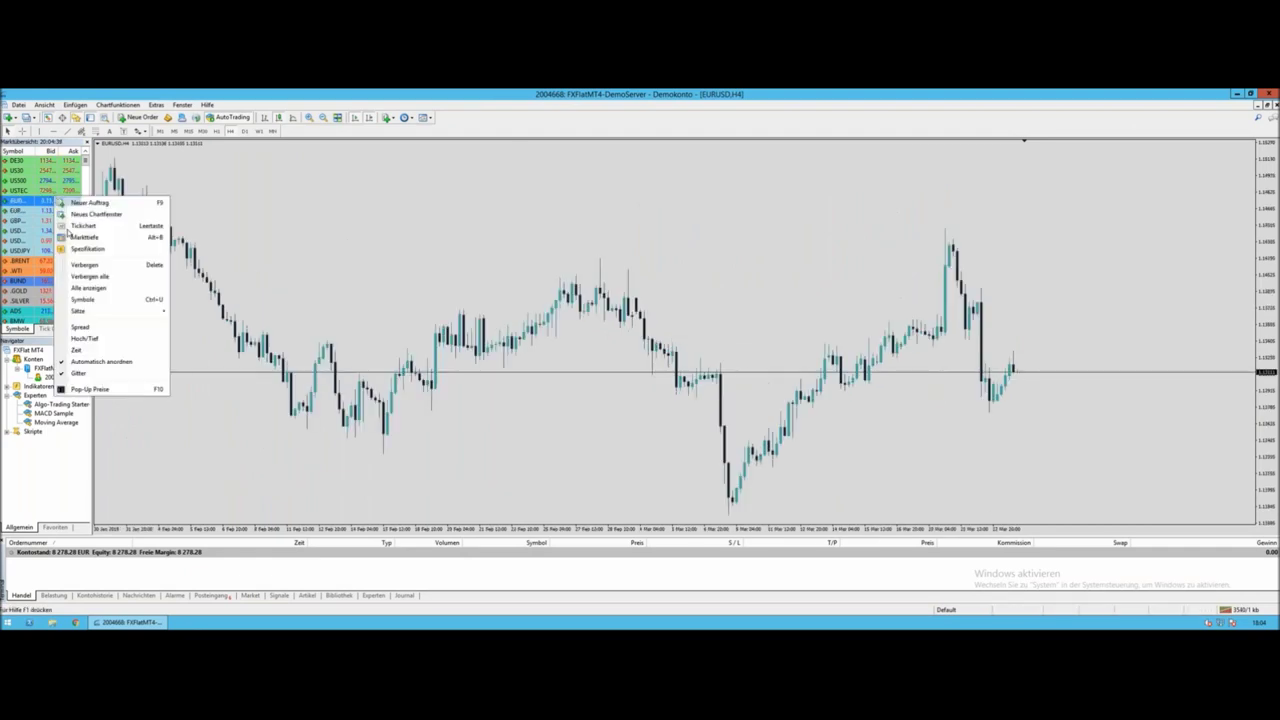
click(86, 287)
drag(86, 172, 86, 327)
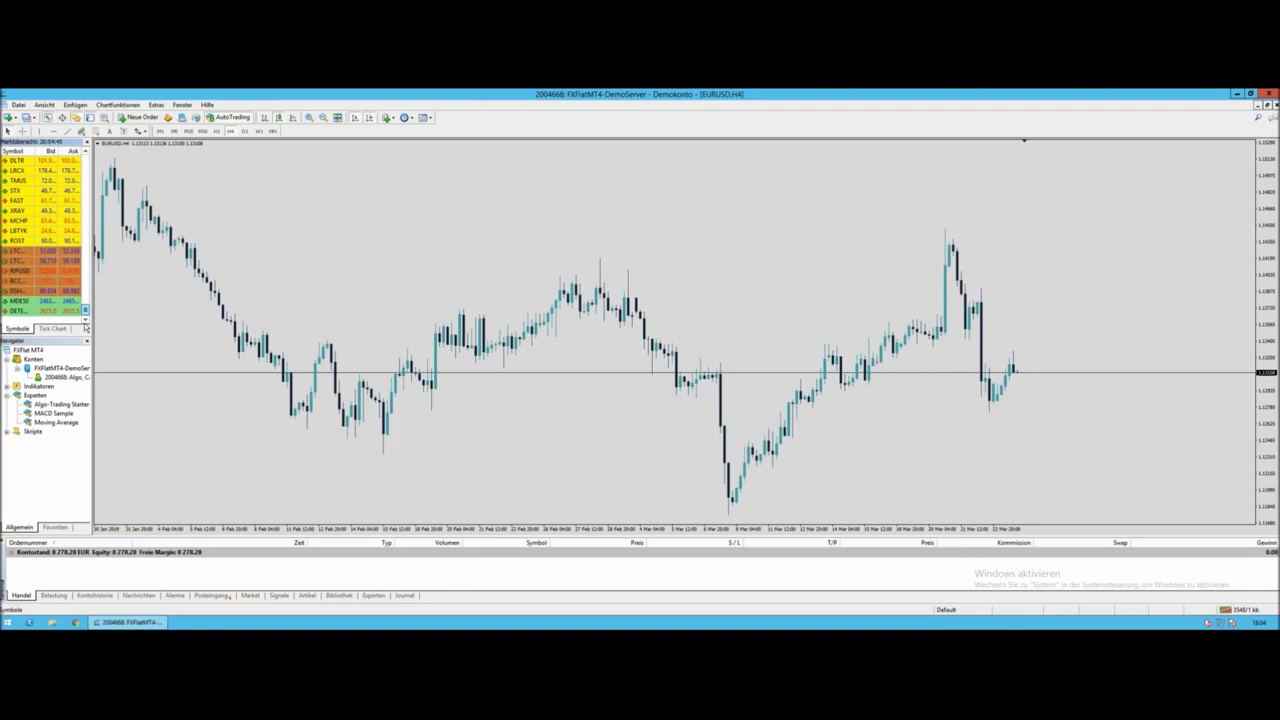
drag(86, 327, 87, 167)
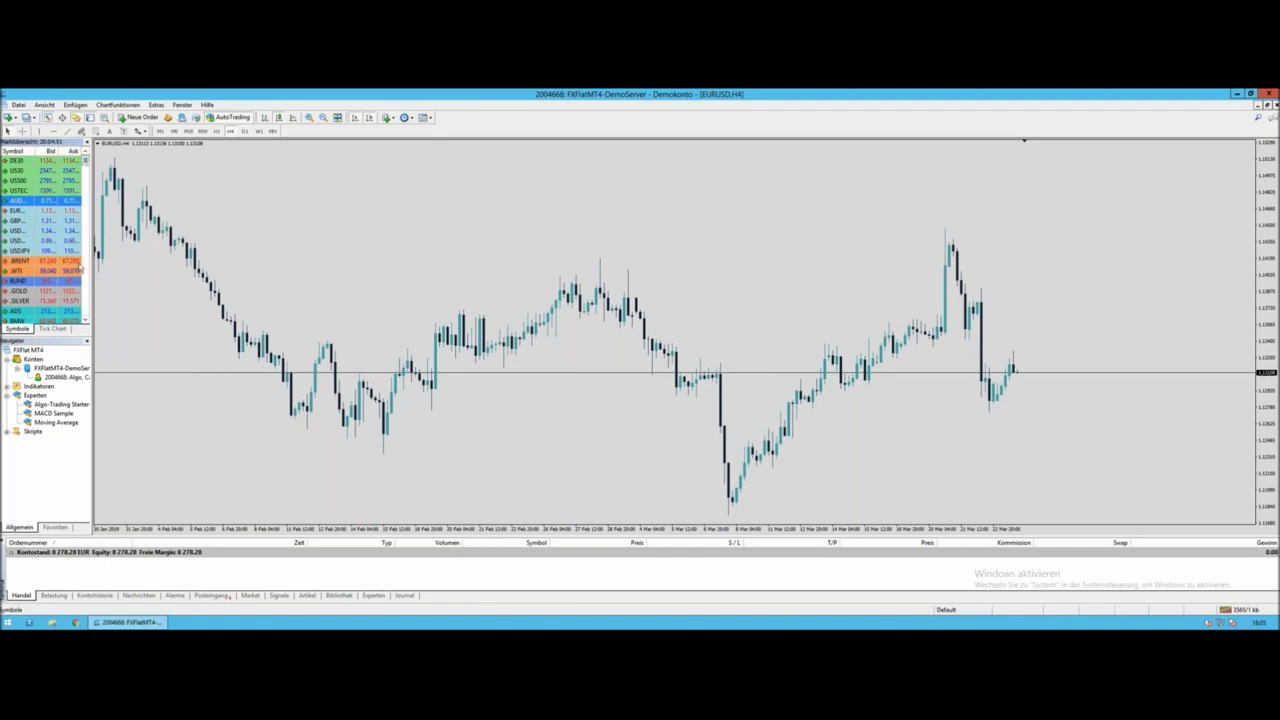
drag(87, 167, 85, 318)
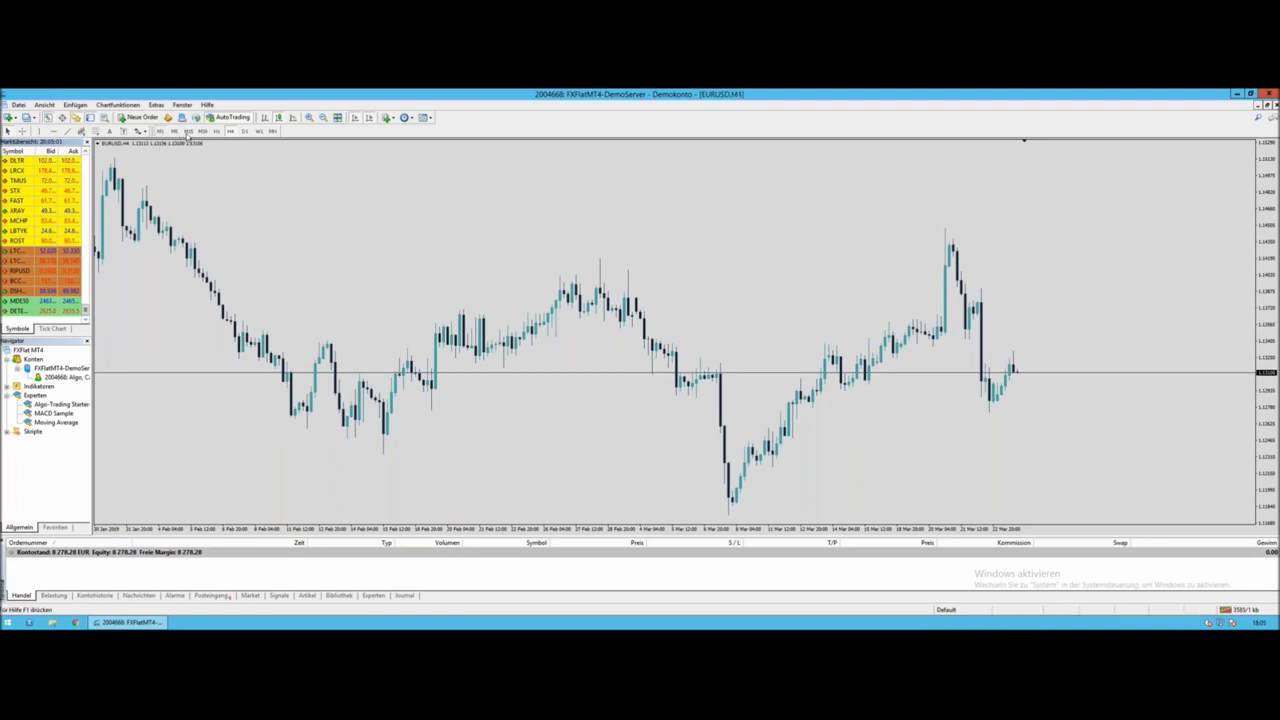
Step: Set the EURUSD chart to the H1 timeframe and return to the Der Screener page in Chrome
click(188, 133)
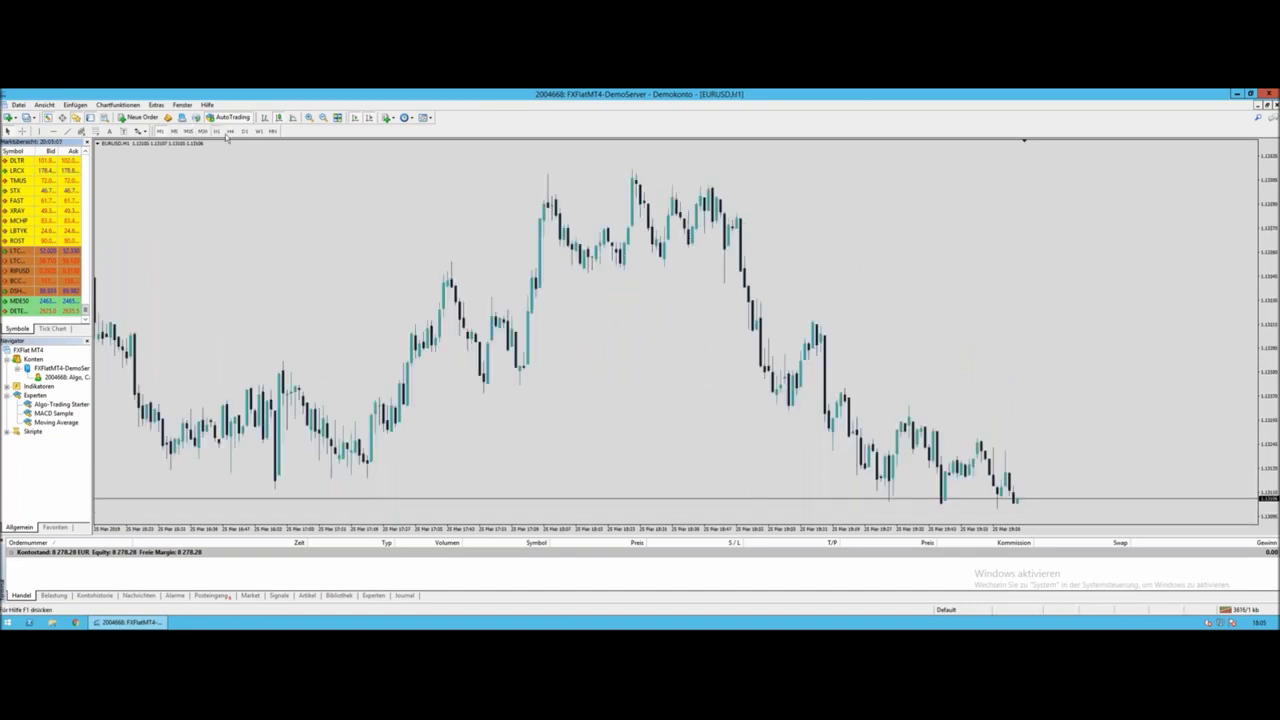
click(216, 131)
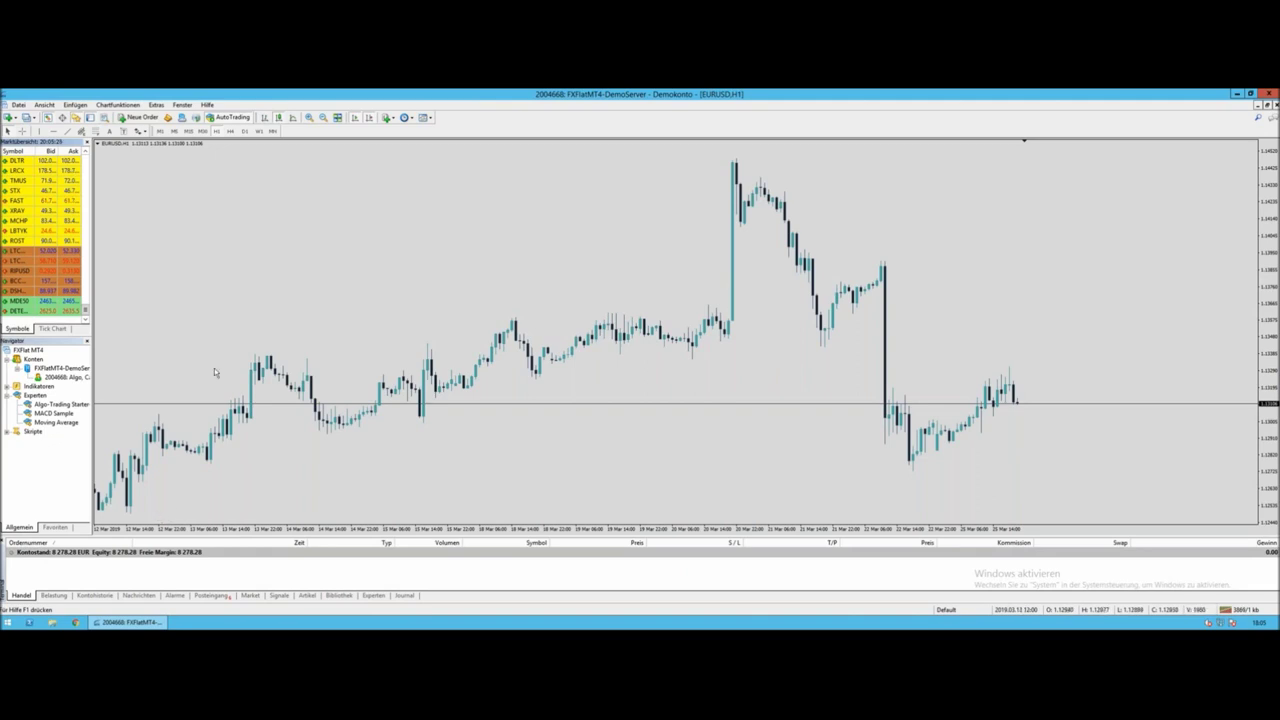
key(ctrl+super+f)
key(ctrl+Up)
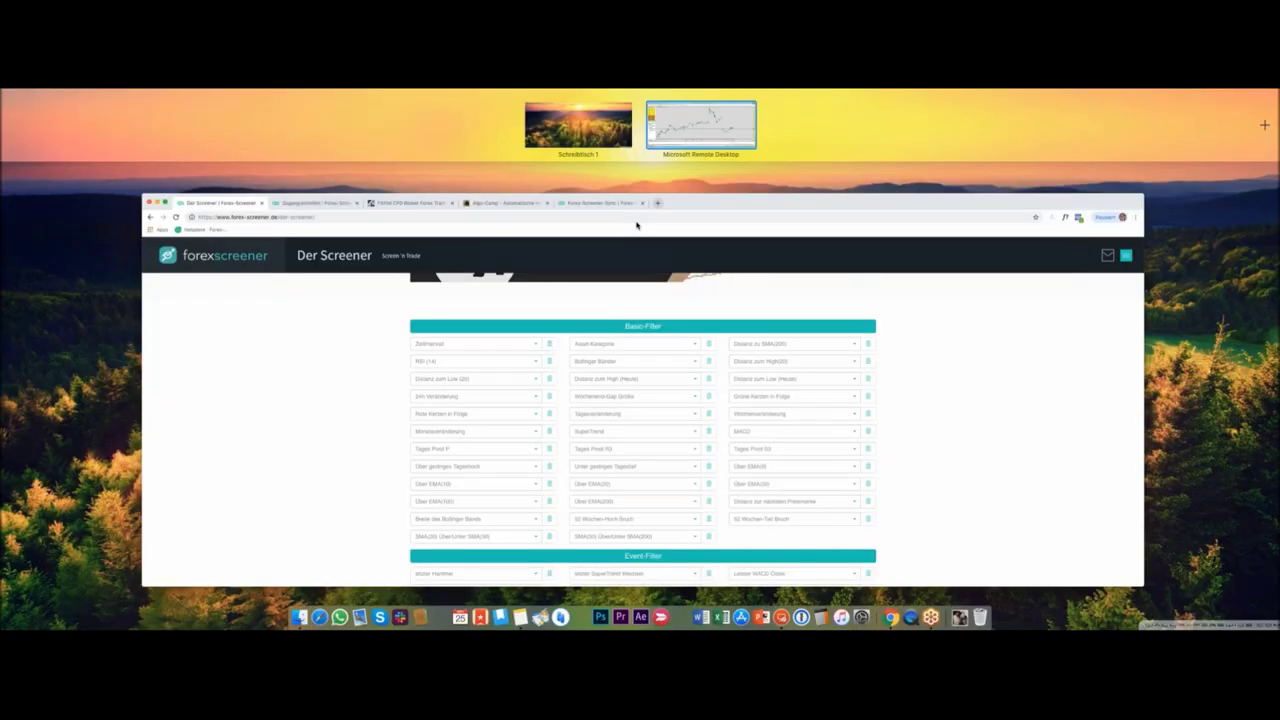
click(406, 263)
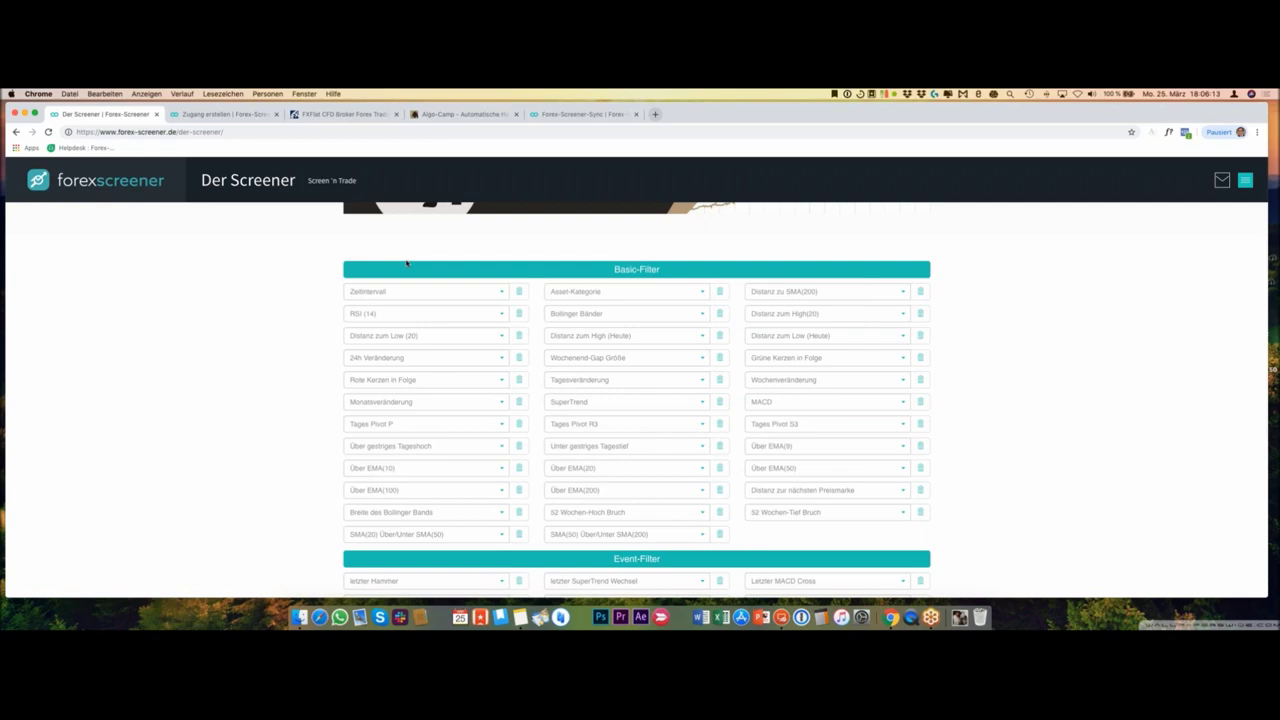
Step: Review the market watch symbols in MetaTrader on the remote desktop, then return to the Der Screener page in Chrome
key(ctrl+Up)
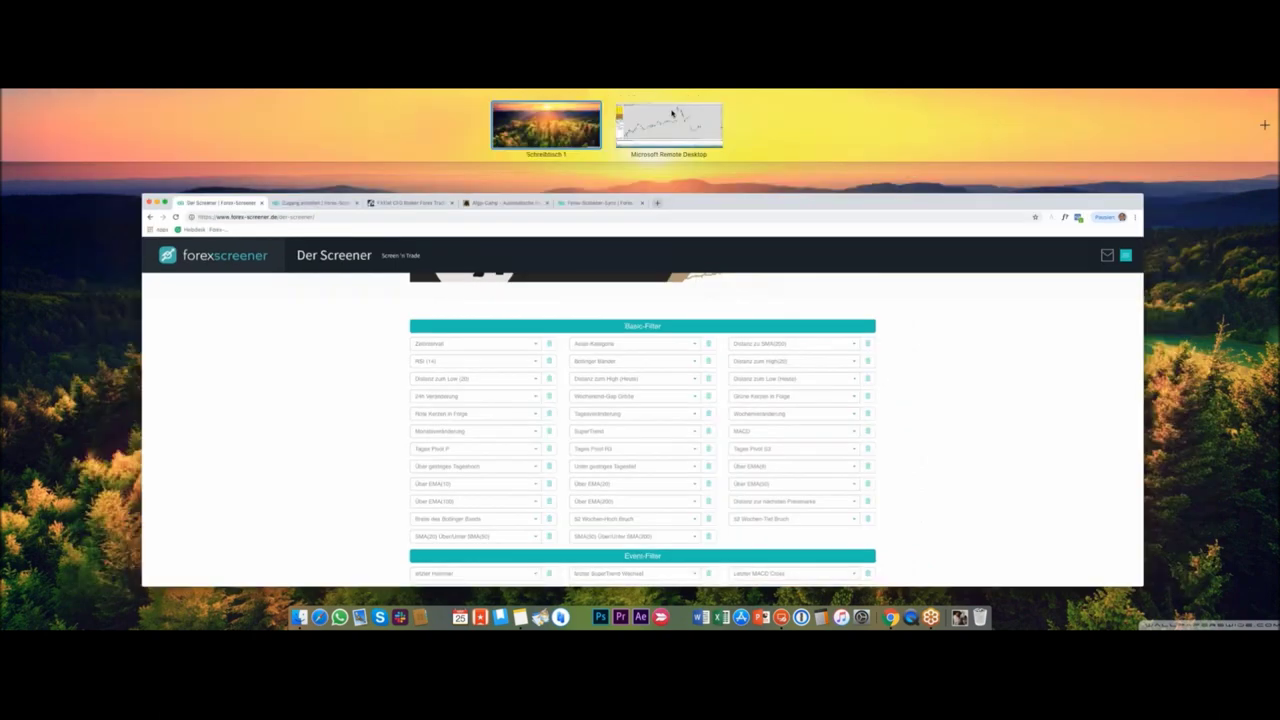
click(672, 114)
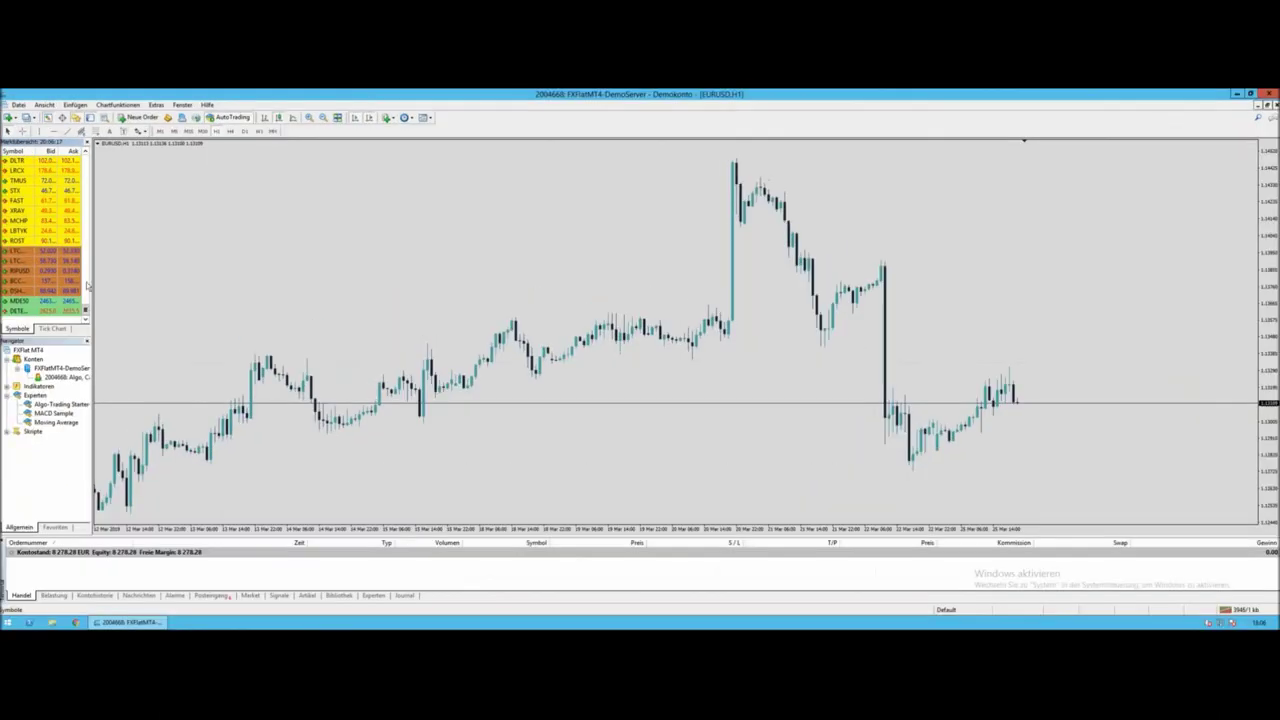
drag(86, 266, 86, 212)
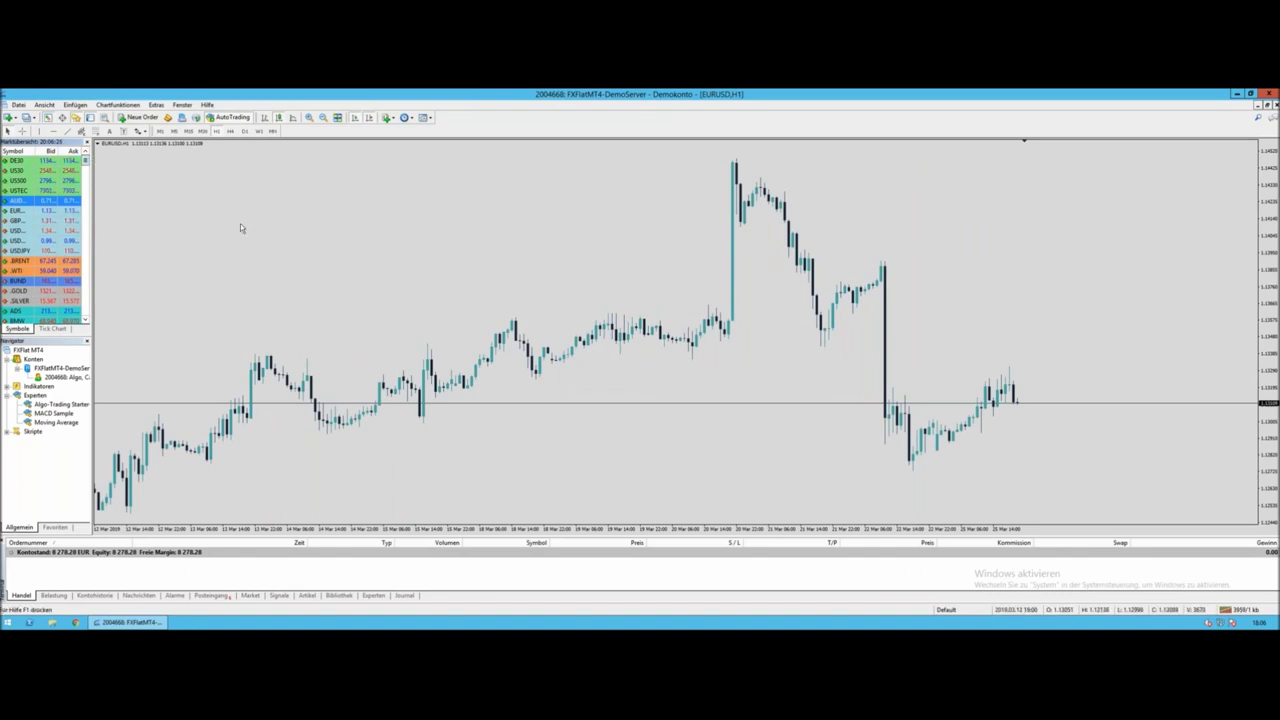
key(ctrl+Up)
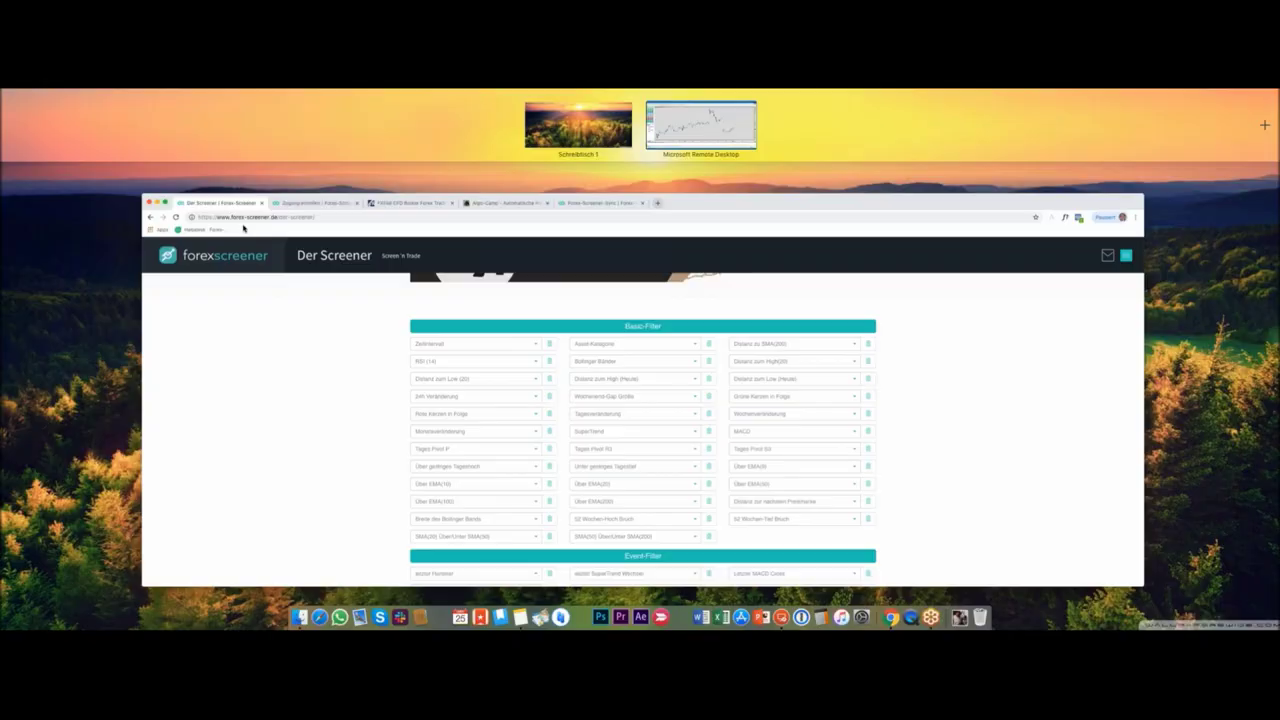
click(243, 228)
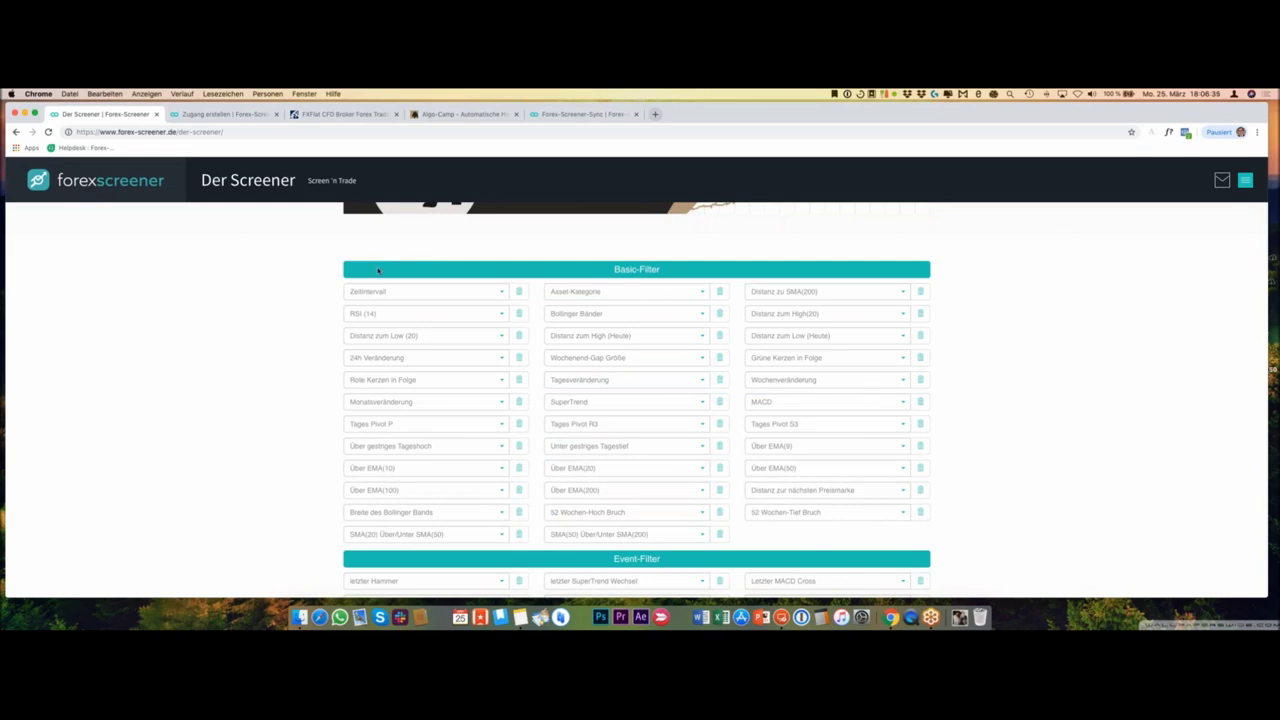
Step: Look through the Basic-Filter and Event-Filter sections of the Der Screener page
scroll(378, 271, down, 3)
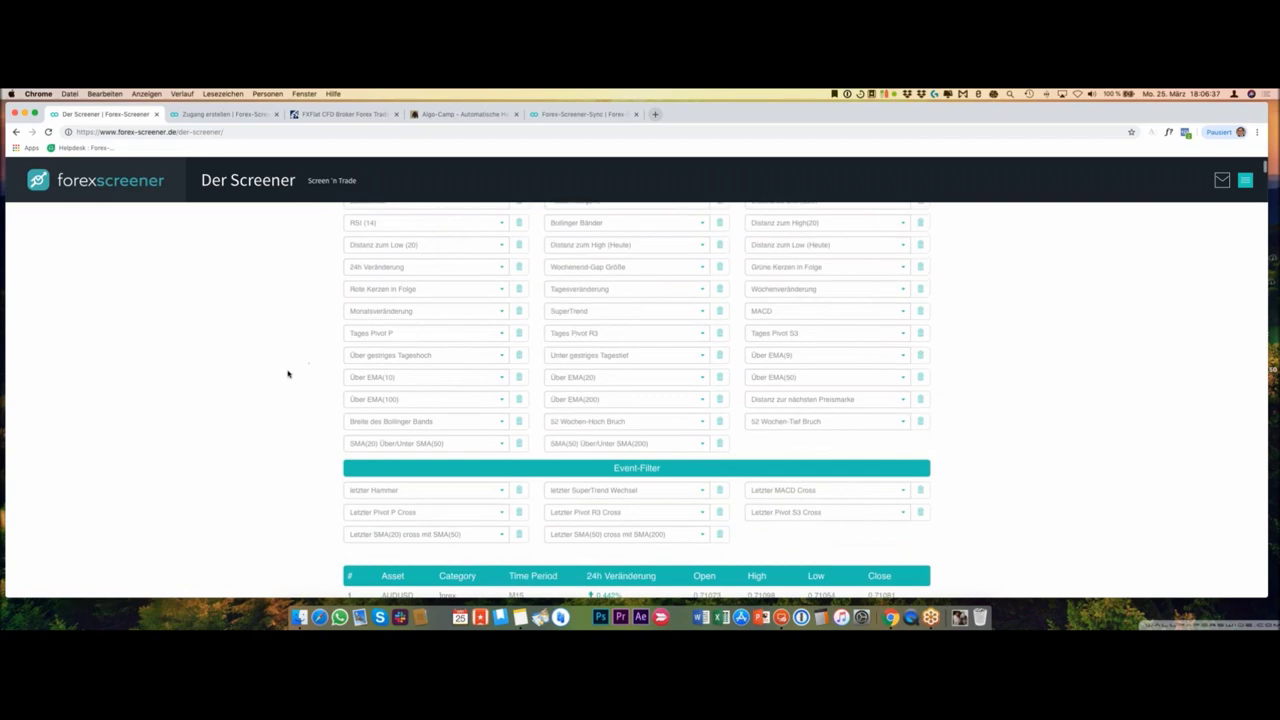
scroll(288, 374, up, 1)
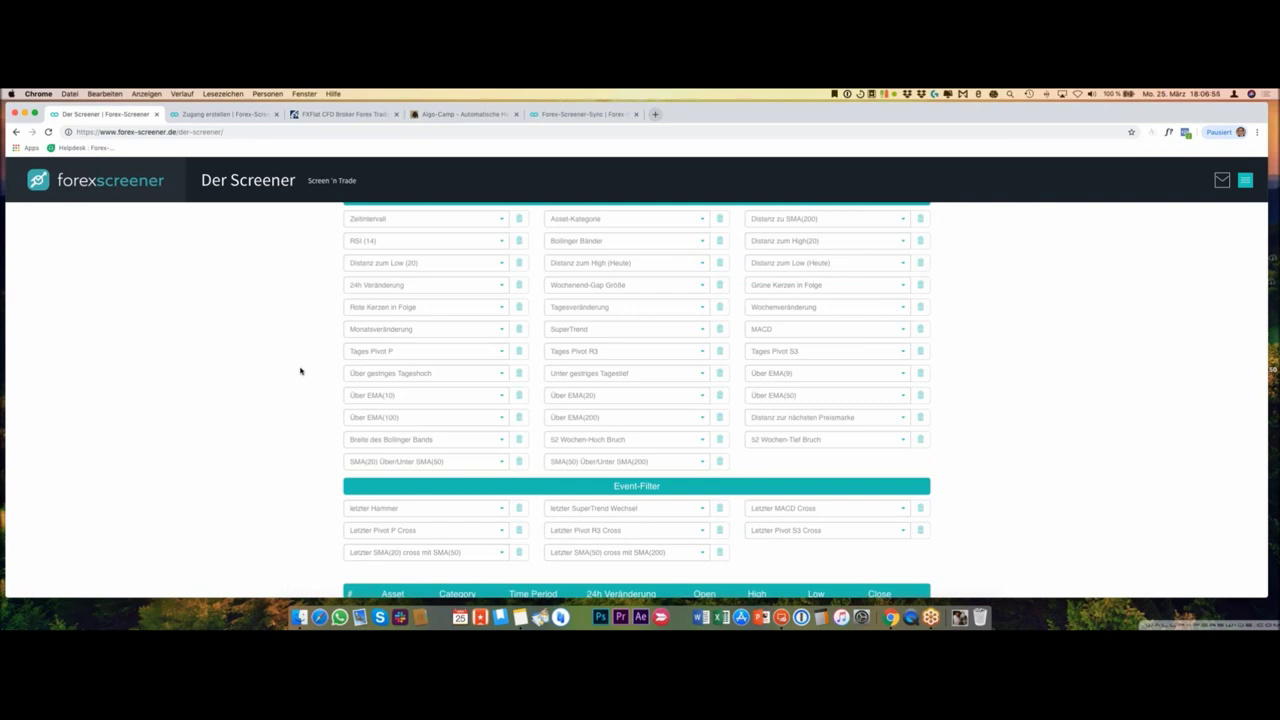
scroll(300, 370, up, 1)
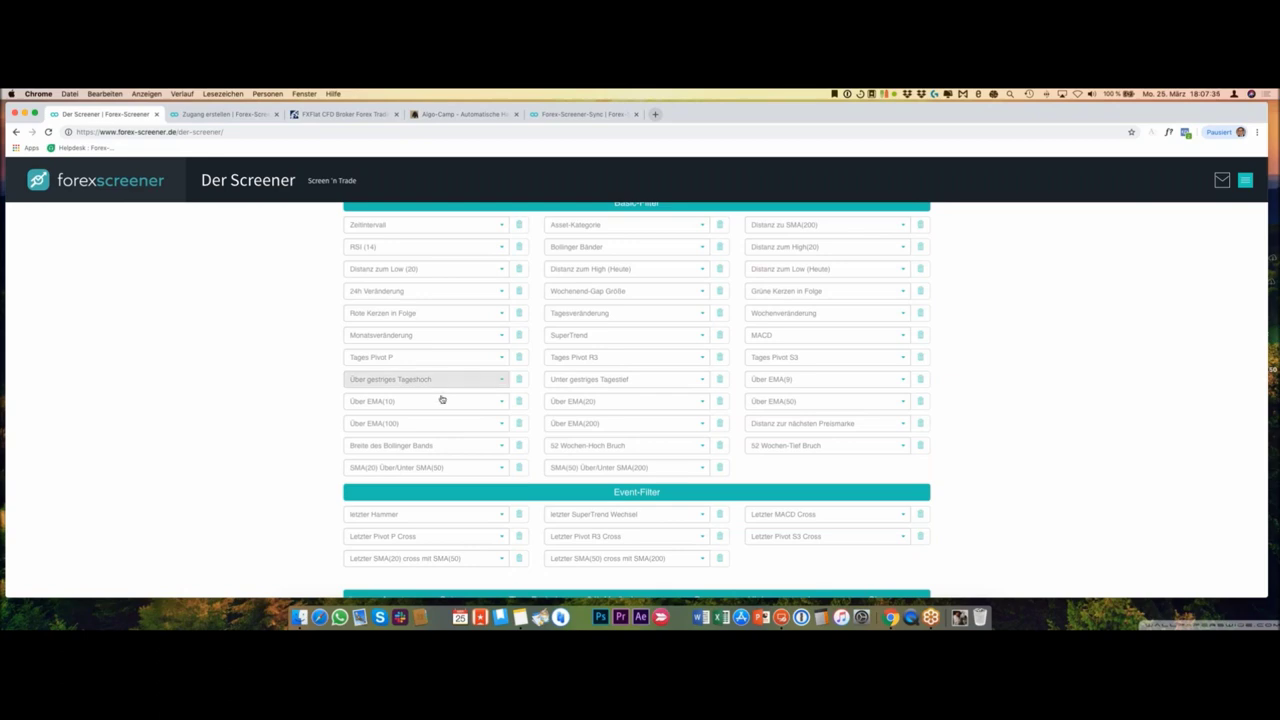
scroll(362, 385, down, 1)
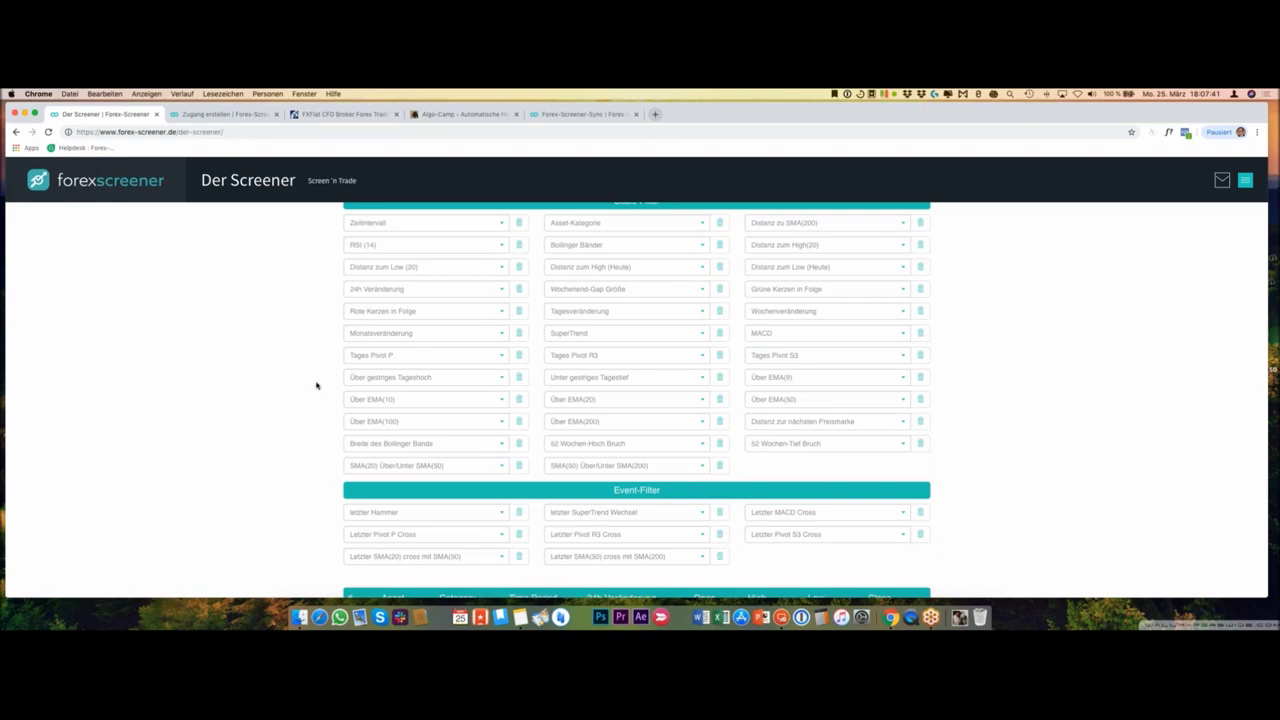
Step: Switch to MetaTrader on the remote desktop and load GBPUSD into the chart
key(ctrl+Up)
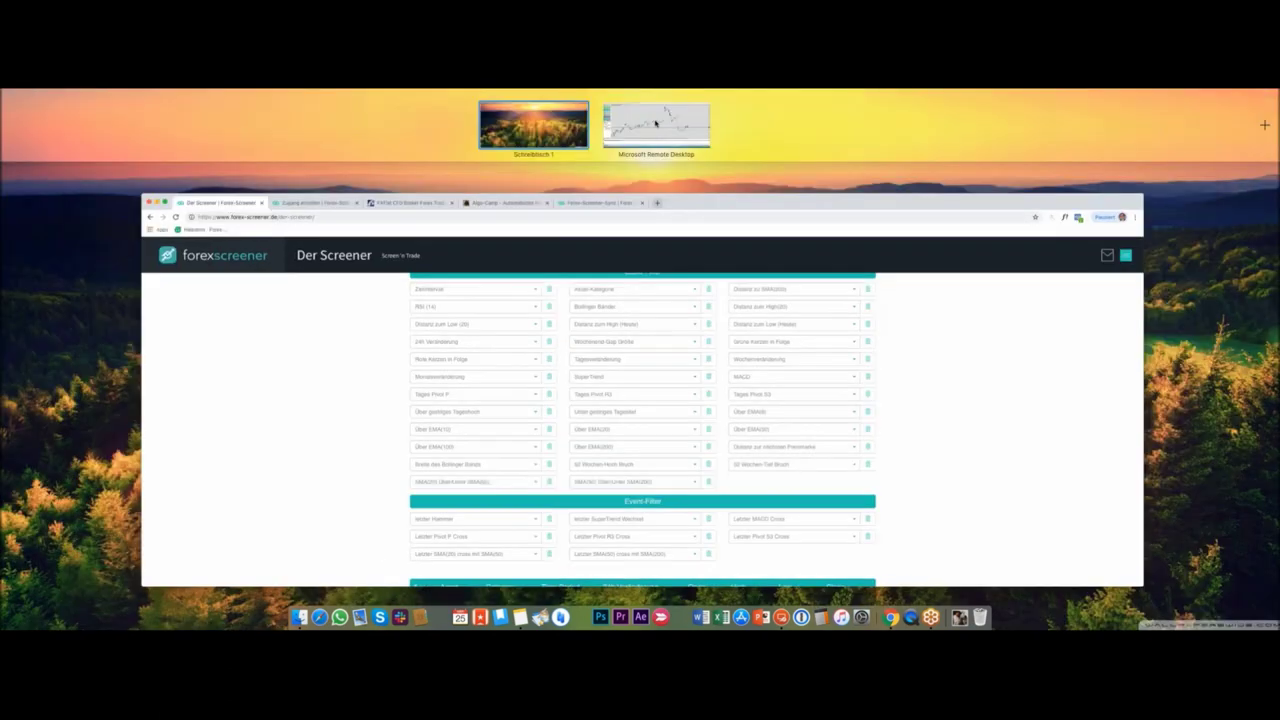
click(657, 120)
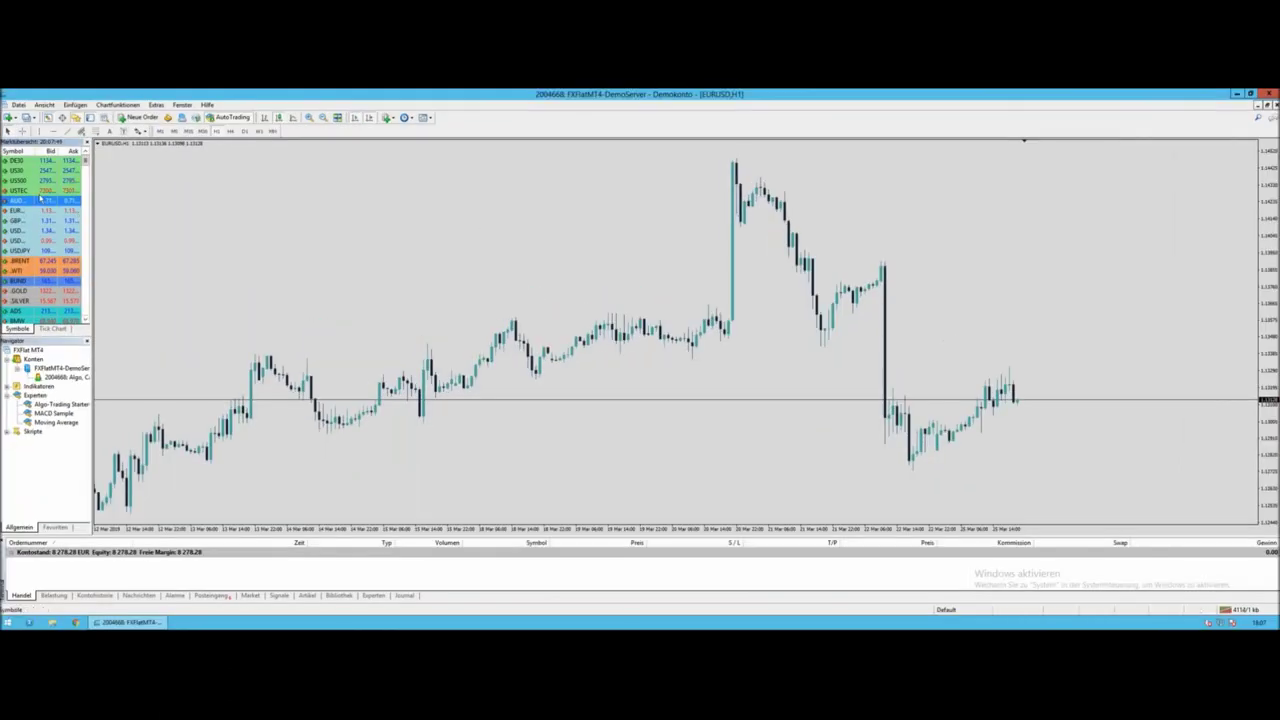
click(34, 210)
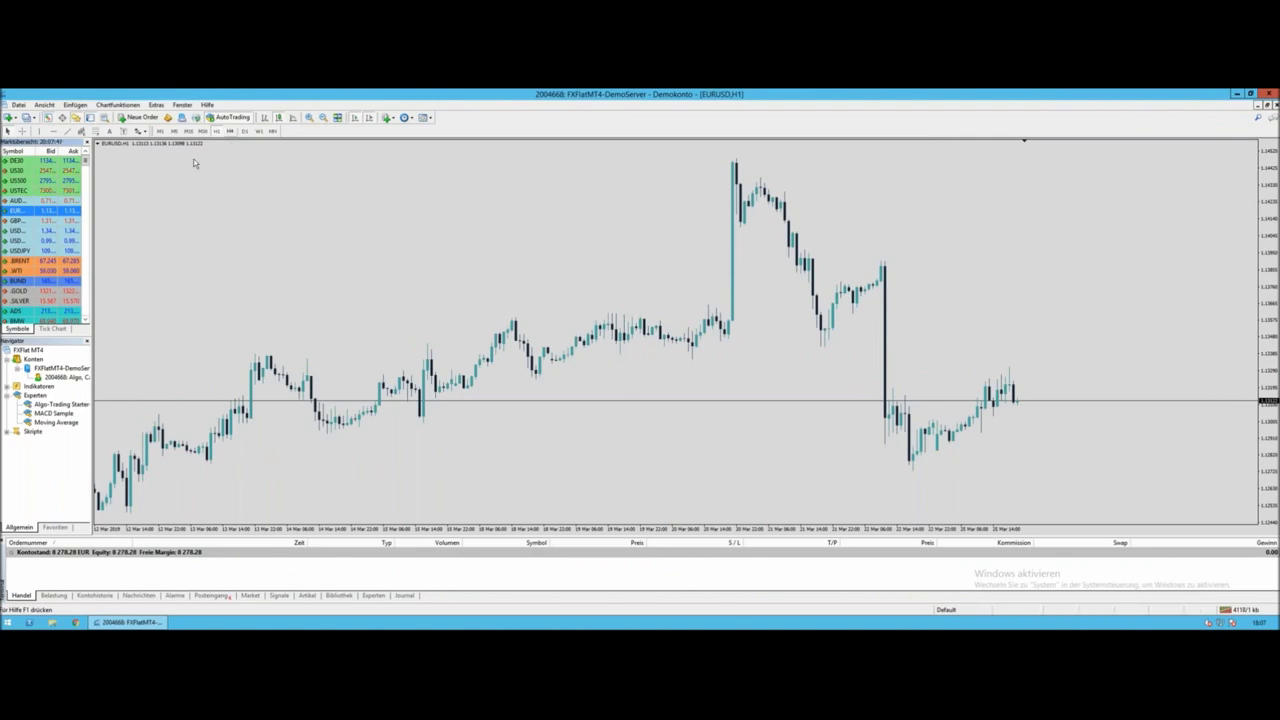
drag(54, 220, 192, 222)
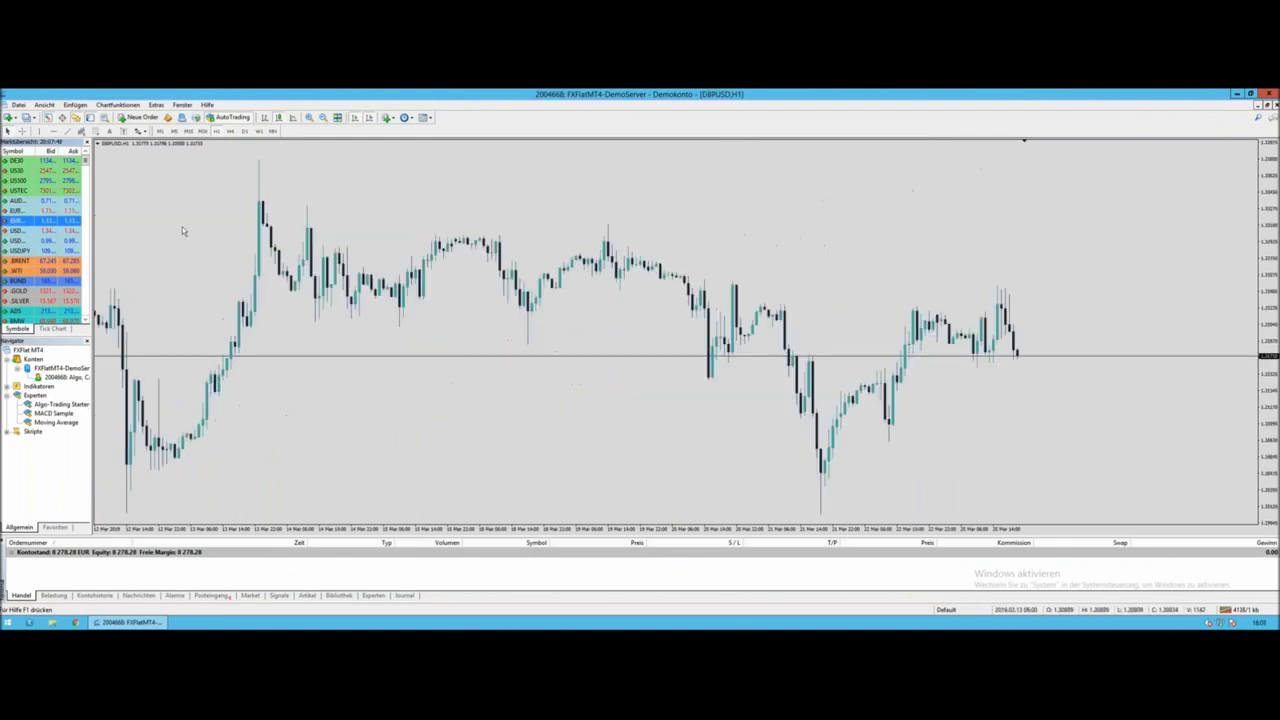
scroll(88, 222, down, 10)
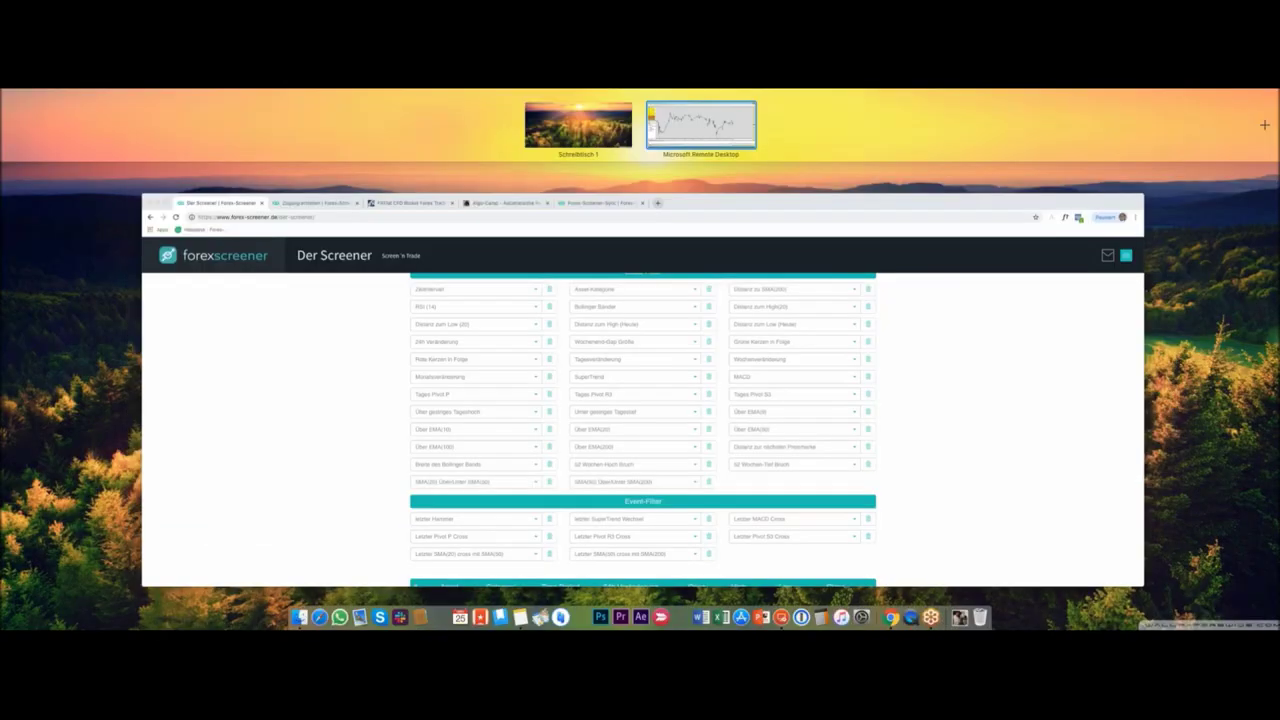
Step: Return to the Der Screener page in Chrome and examine its filter sections and the table of screened assets
click(300, 343)
scroll(298, 343, up, 4)
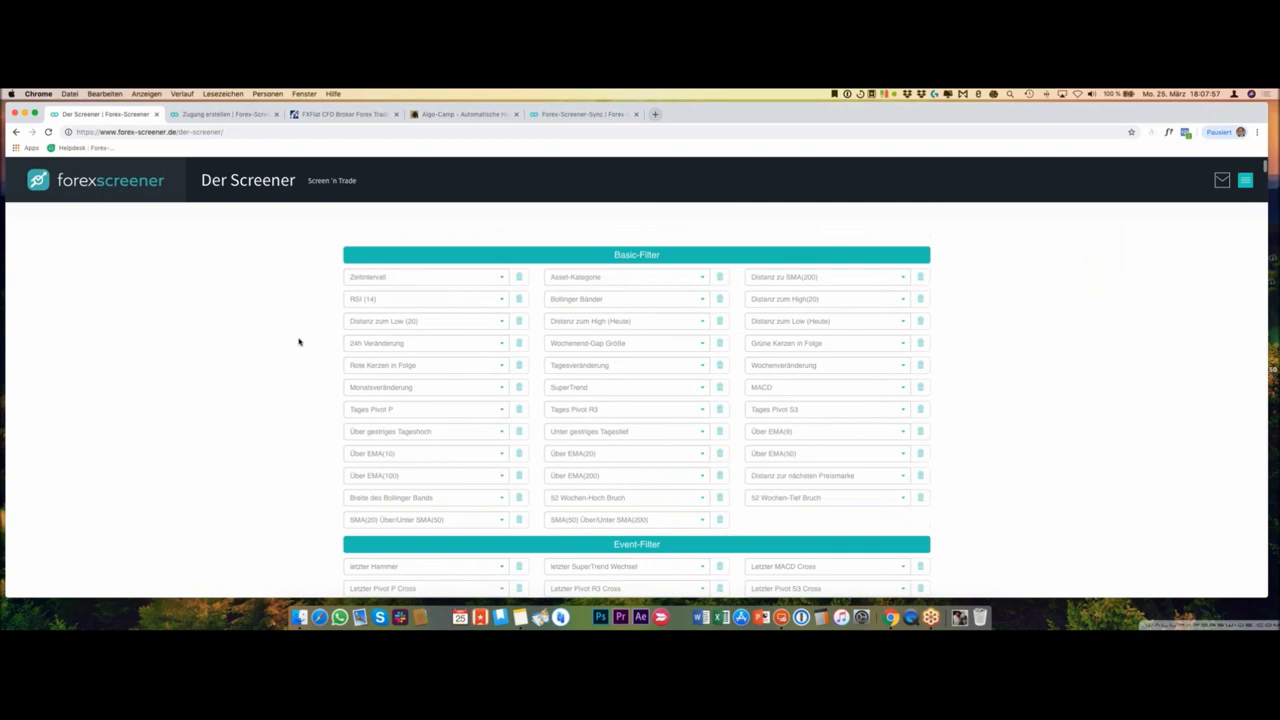
scroll(284, 335, up, 2)
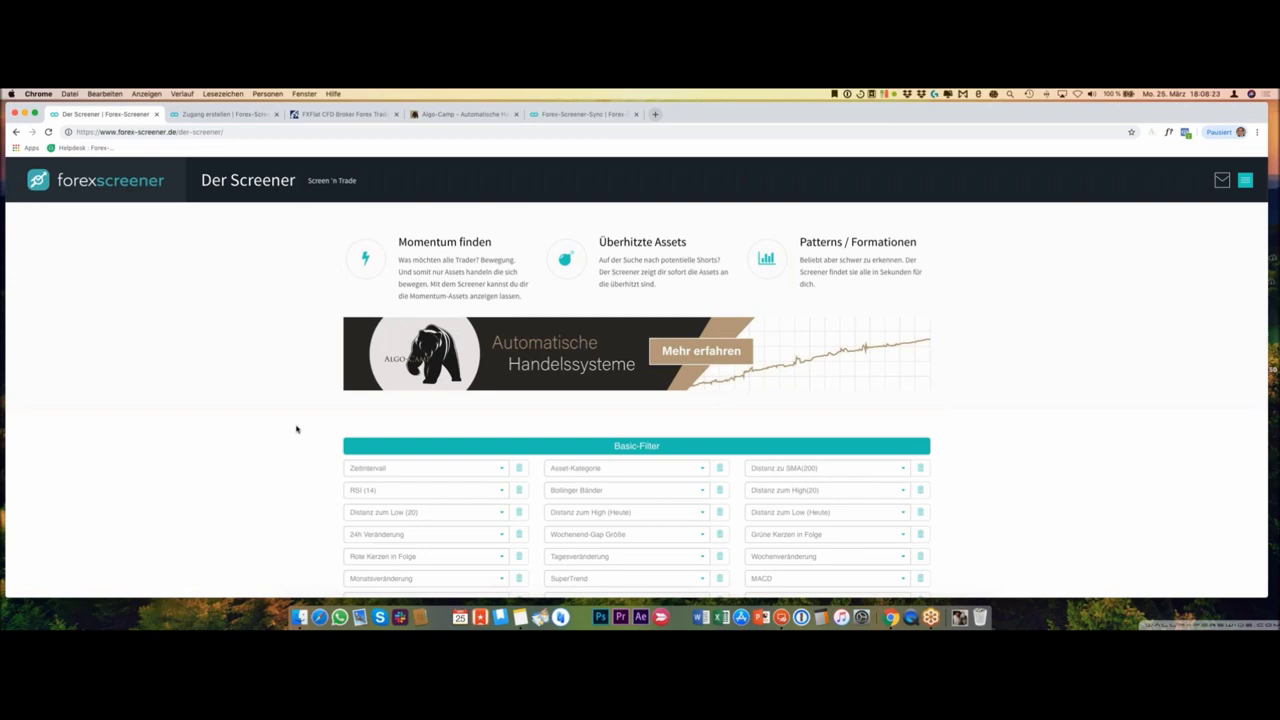
scroll(296, 429, down, 10)
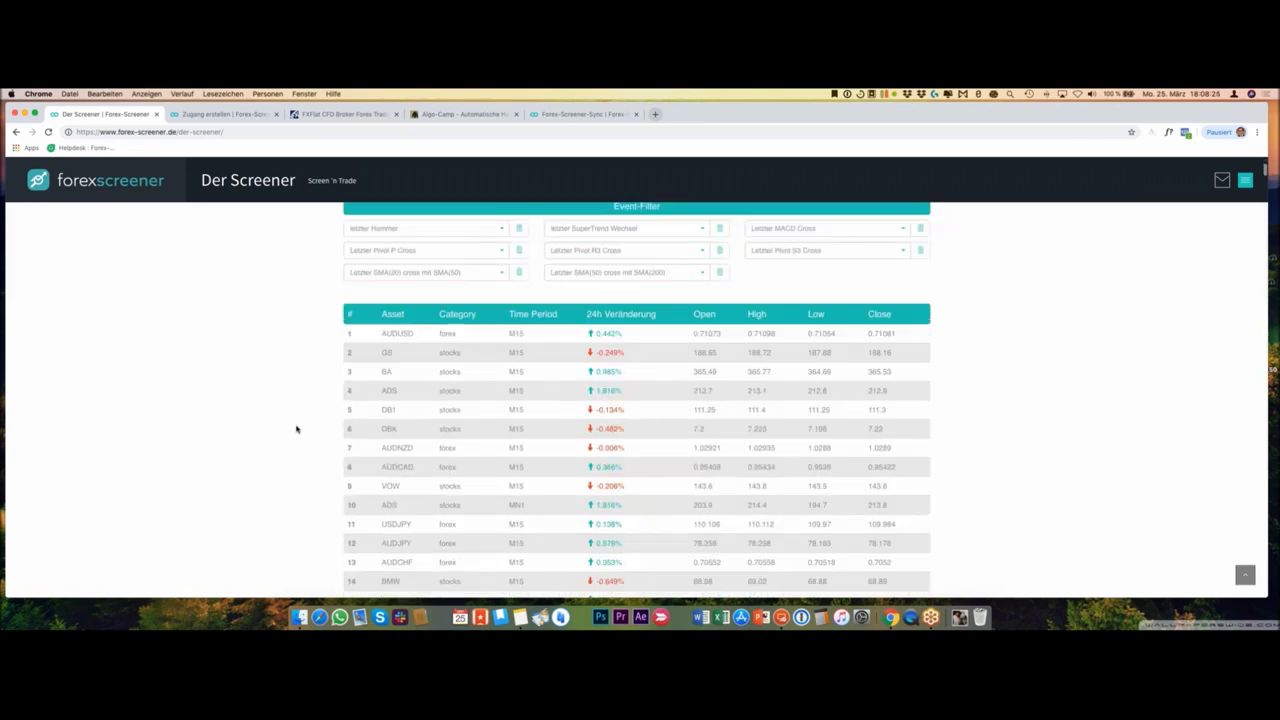
scroll(296, 429, down, 2)
scroll(296, 430, up, 6)
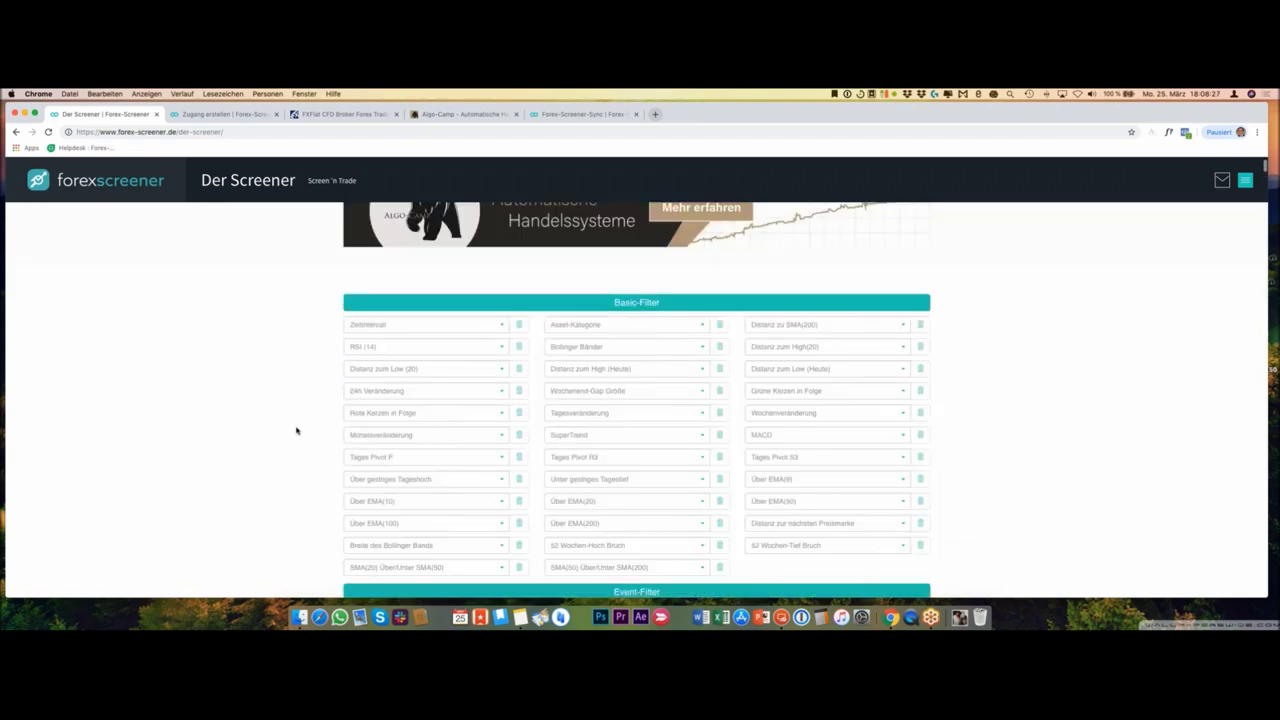
Step: Look through the Basic-Filter and Event-Filter sections and inspect the options of Tagesveränderung, Monatsveränderung and Bollinger Bänder
scroll(296, 430, down, 3)
scroll(296, 431, up, 2)
scroll(296, 431, up, 1)
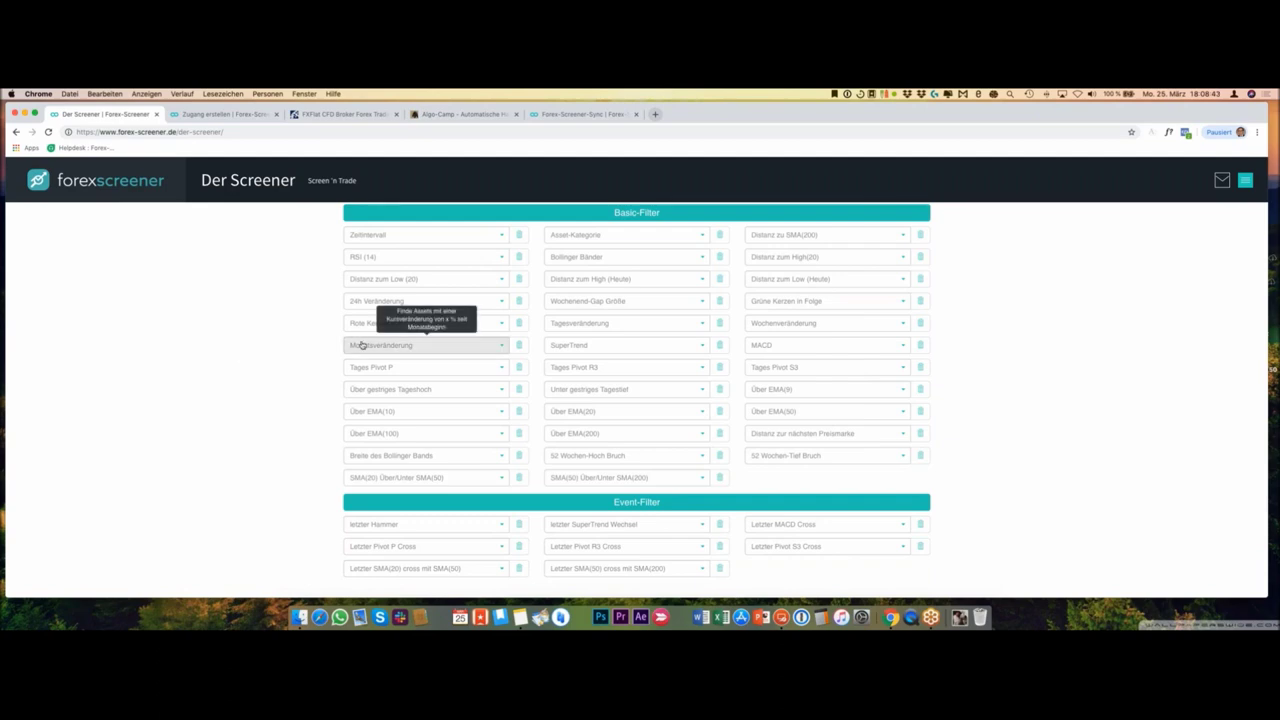
scroll(366, 346, up, 1)
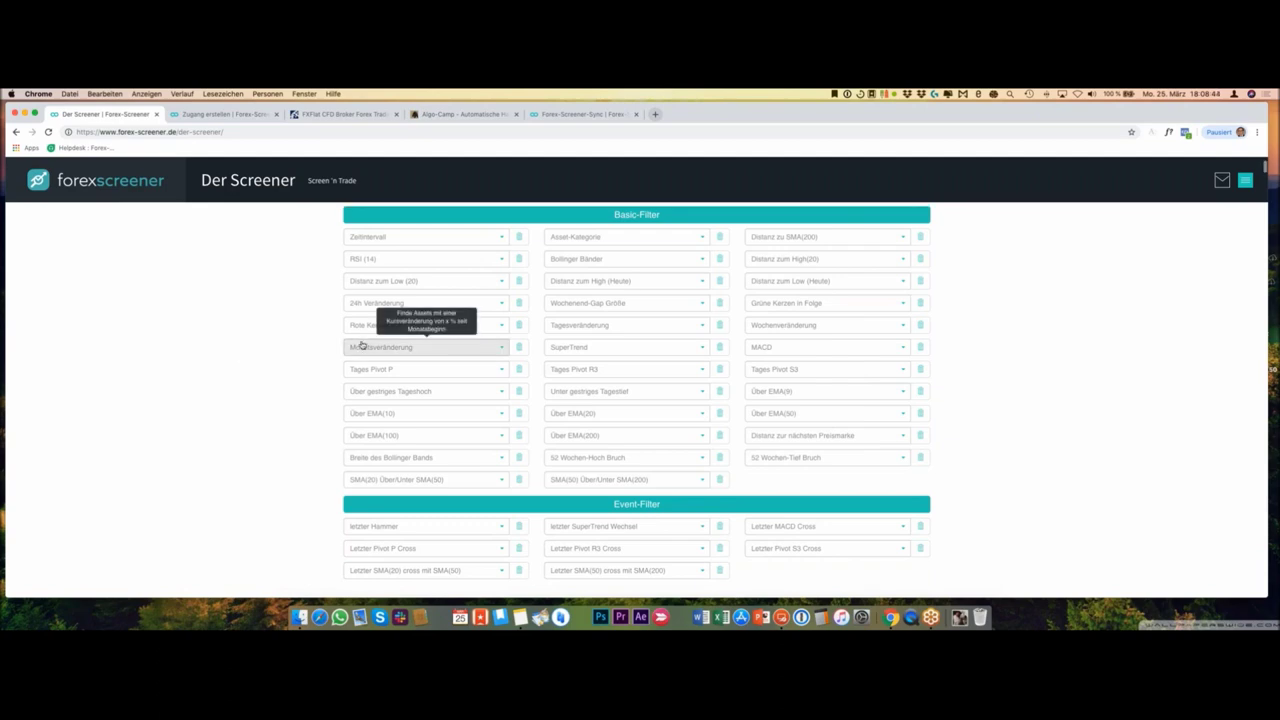
click(577, 328)
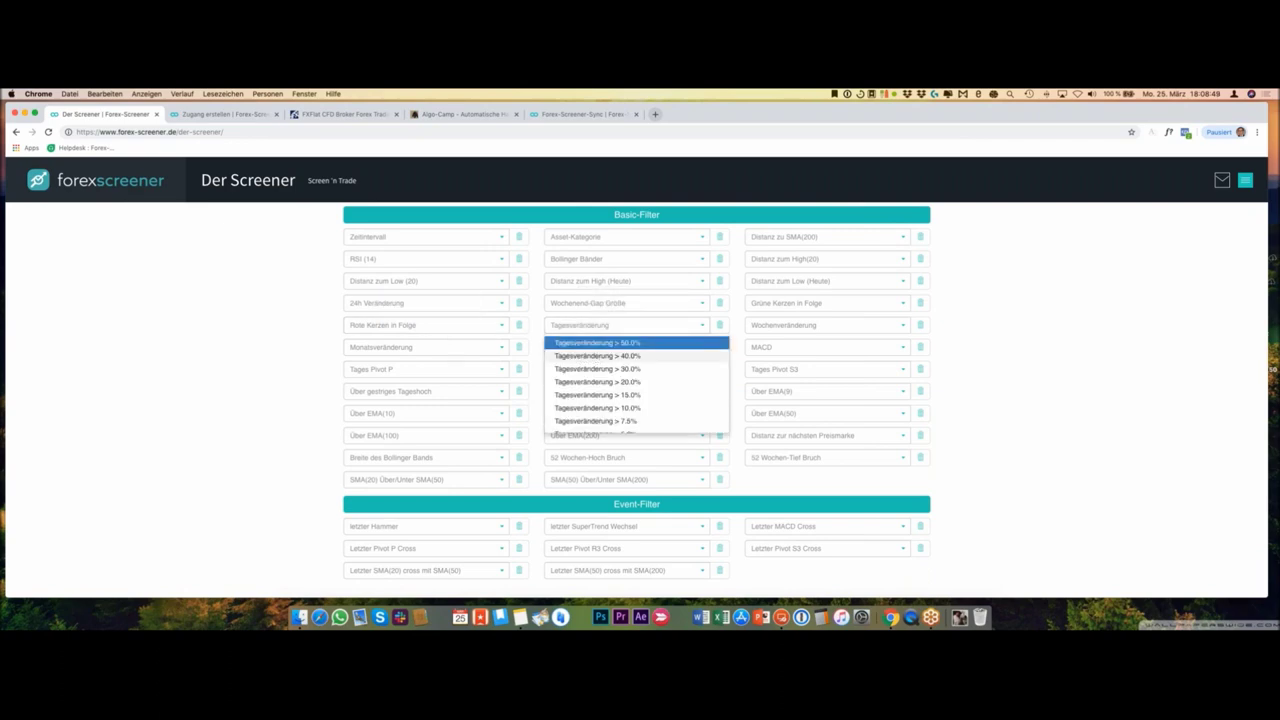
mouse_move(399, 370)
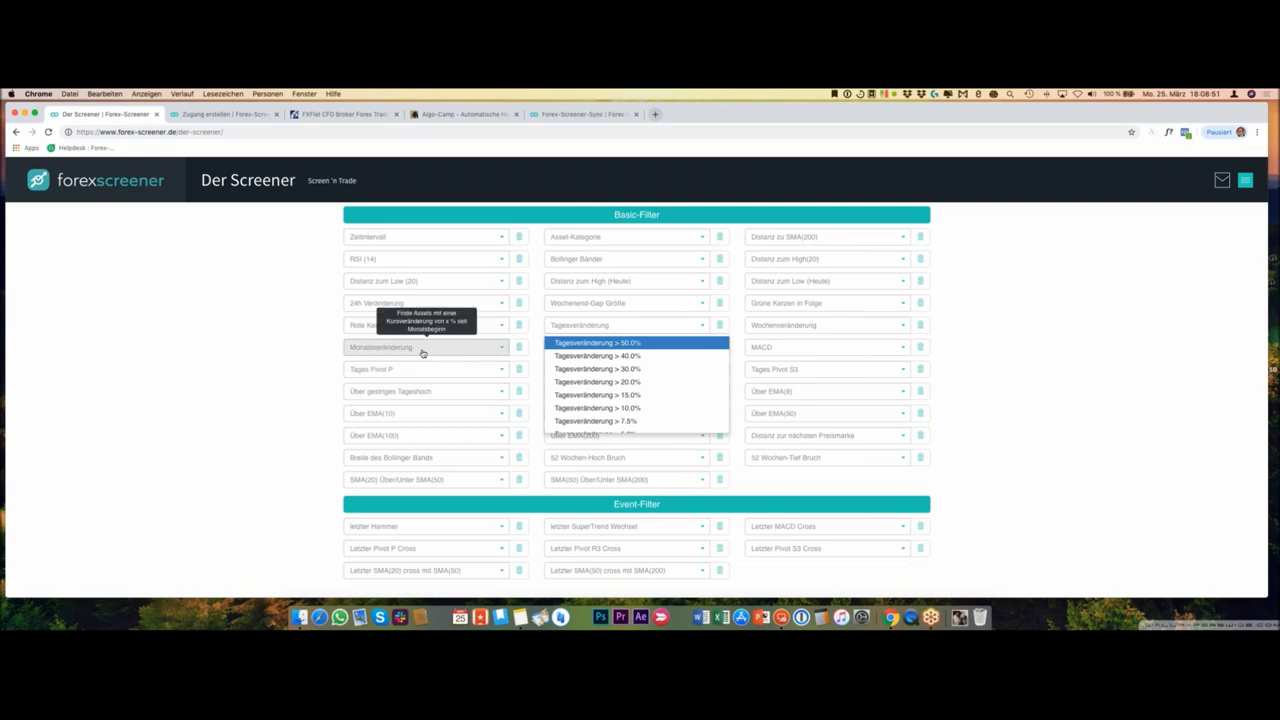
click(421, 349)
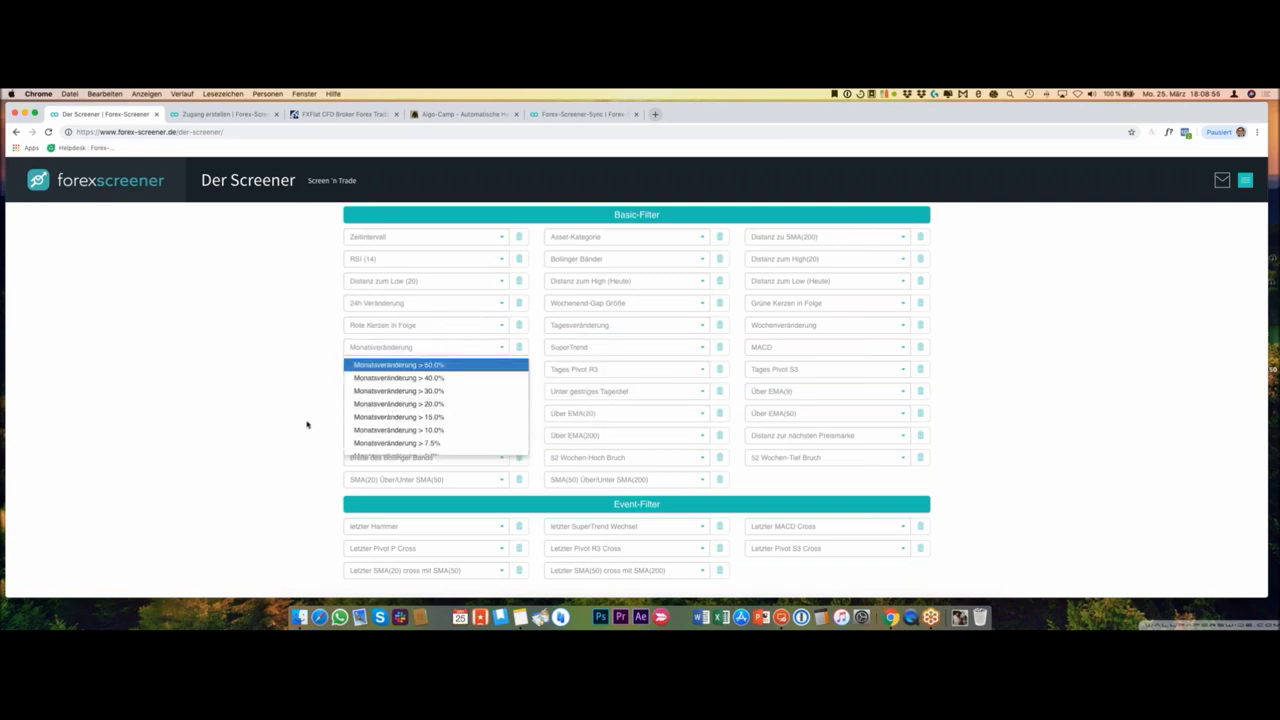
mouse_move(422, 289)
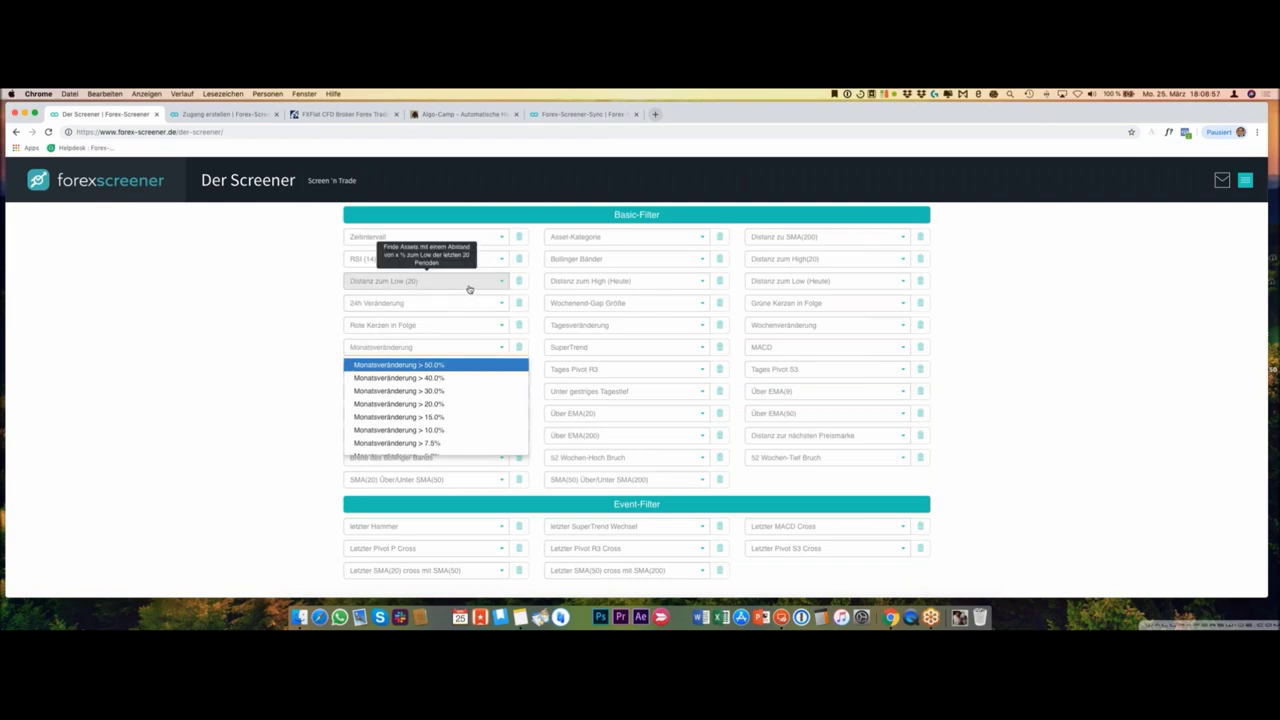
click(588, 262)
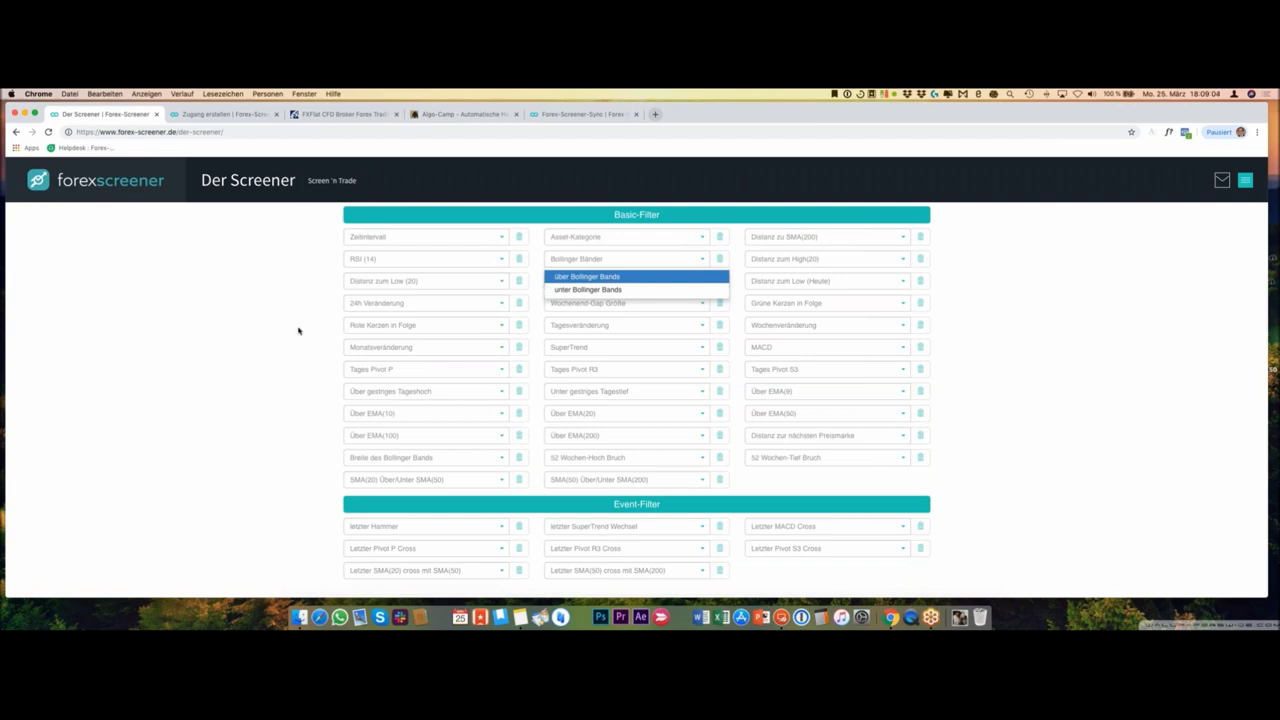
Step: Set the letzter Hammer event filter to Vor 3 Kerzen
scroll(534, 386, down, 5)
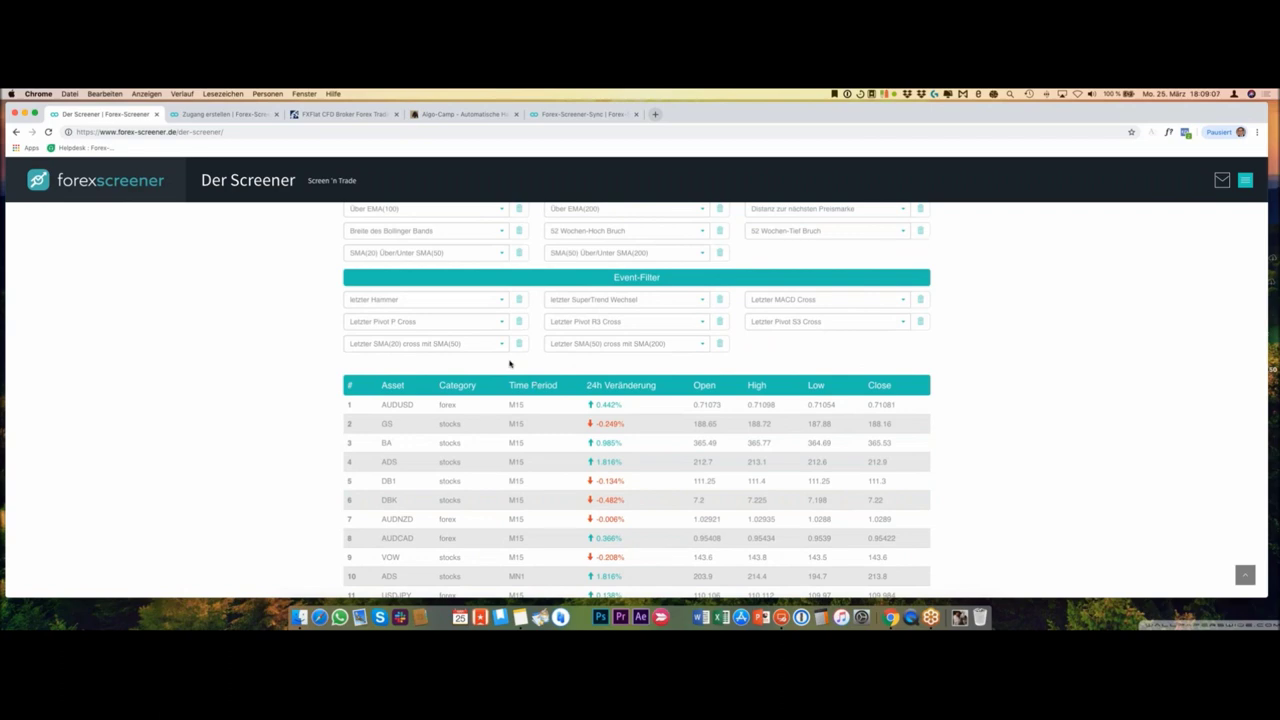
scroll(509, 364, up, 2)
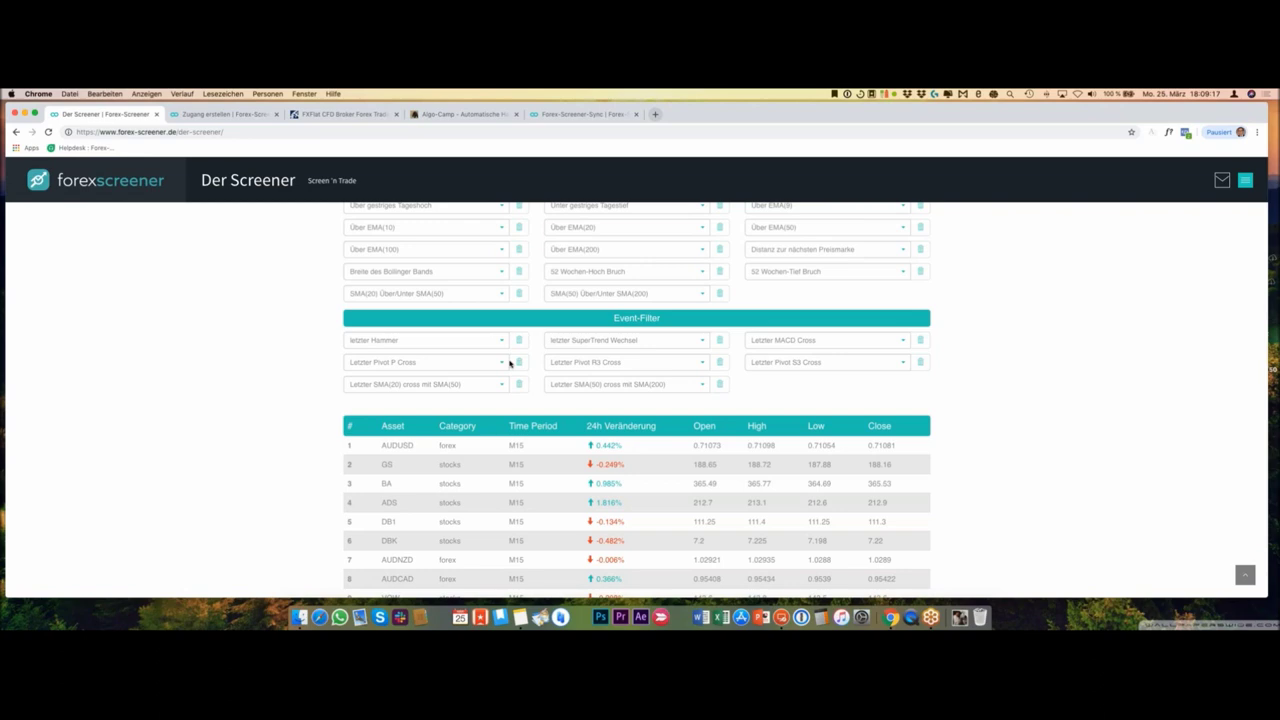
click(491, 347)
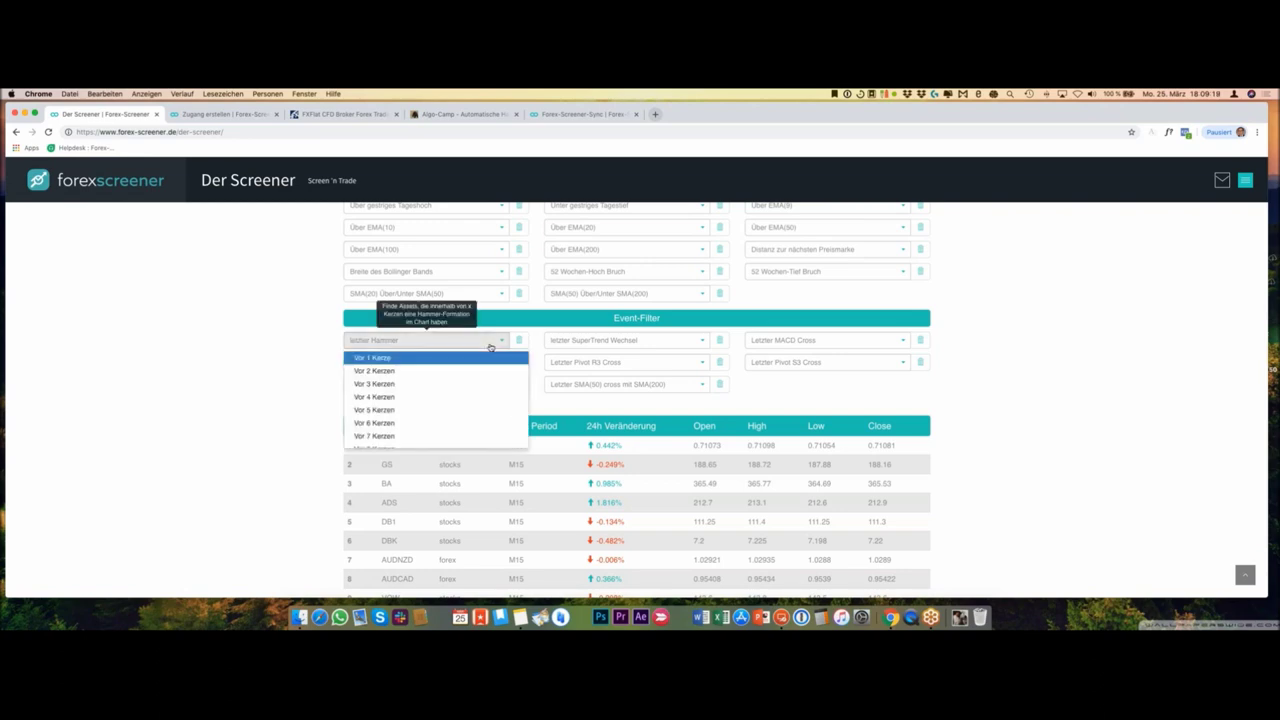
click(408, 385)
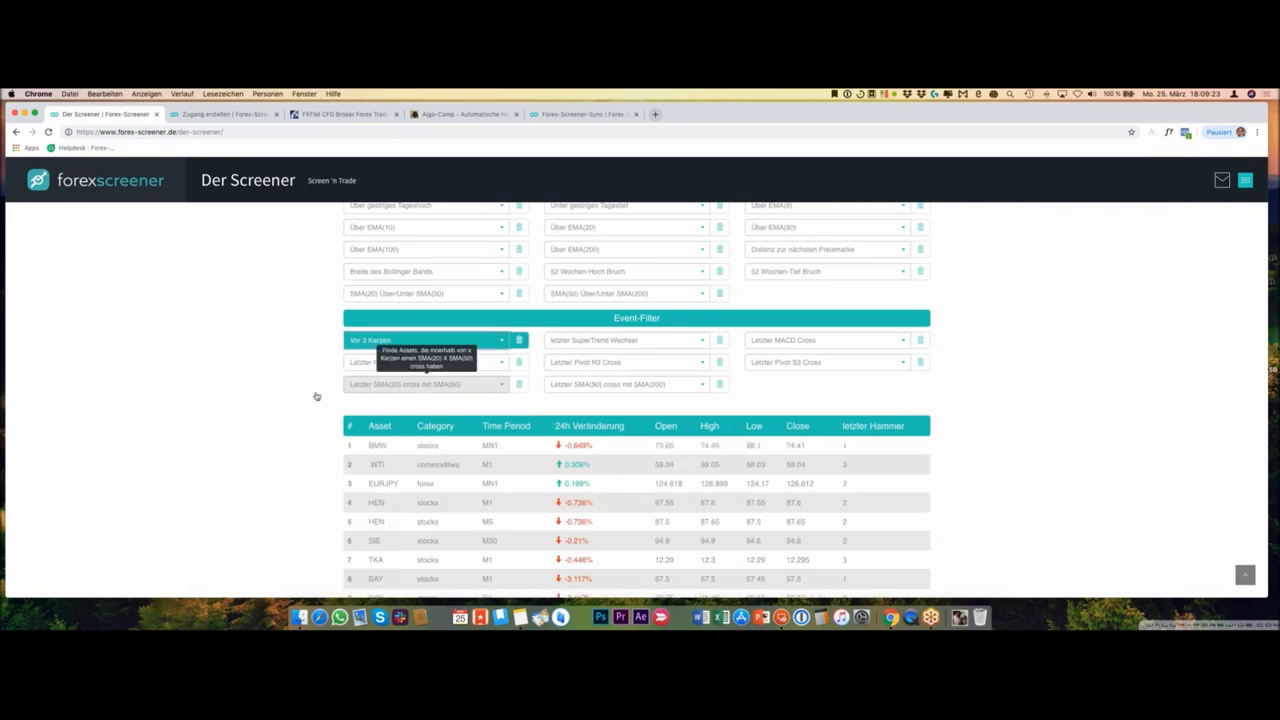
Step: Examine the assets matching the hammer filter, along with the filter's candle options and the remaining filter sections
scroll(291, 401, up, 3)
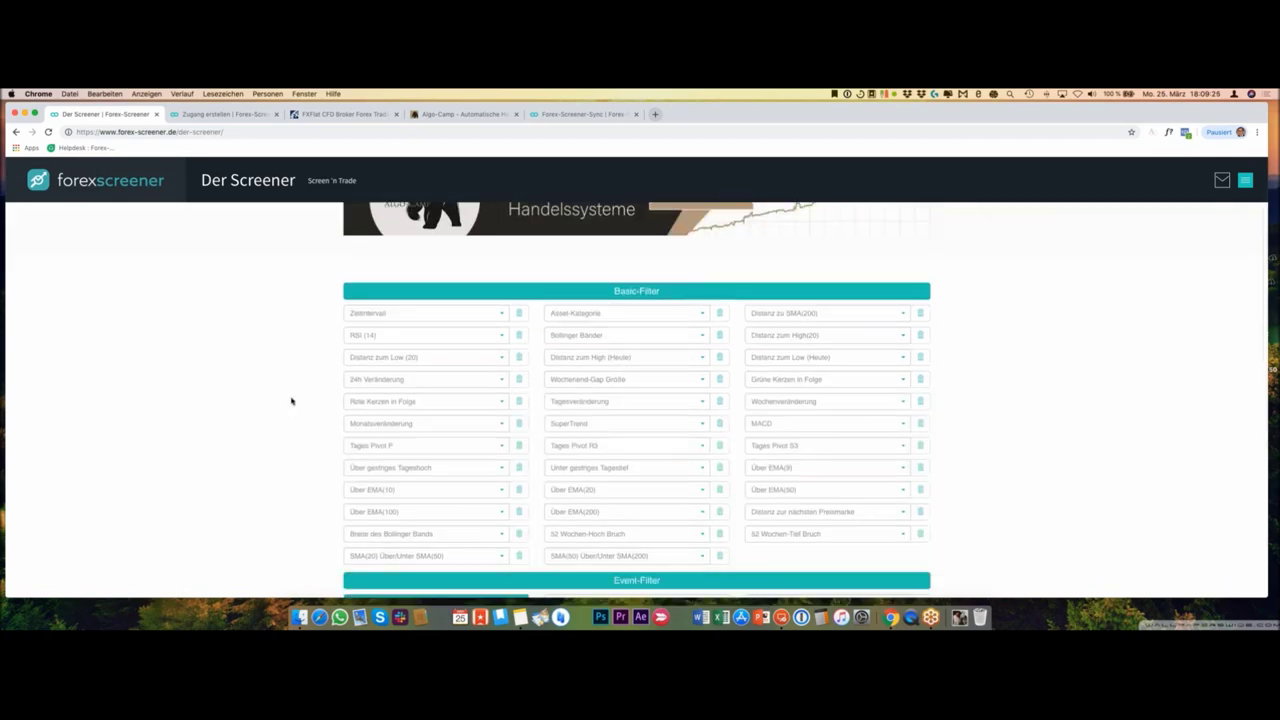
scroll(291, 401, down, 5)
scroll(291, 401, up, 1)
scroll(291, 401, up, 1)
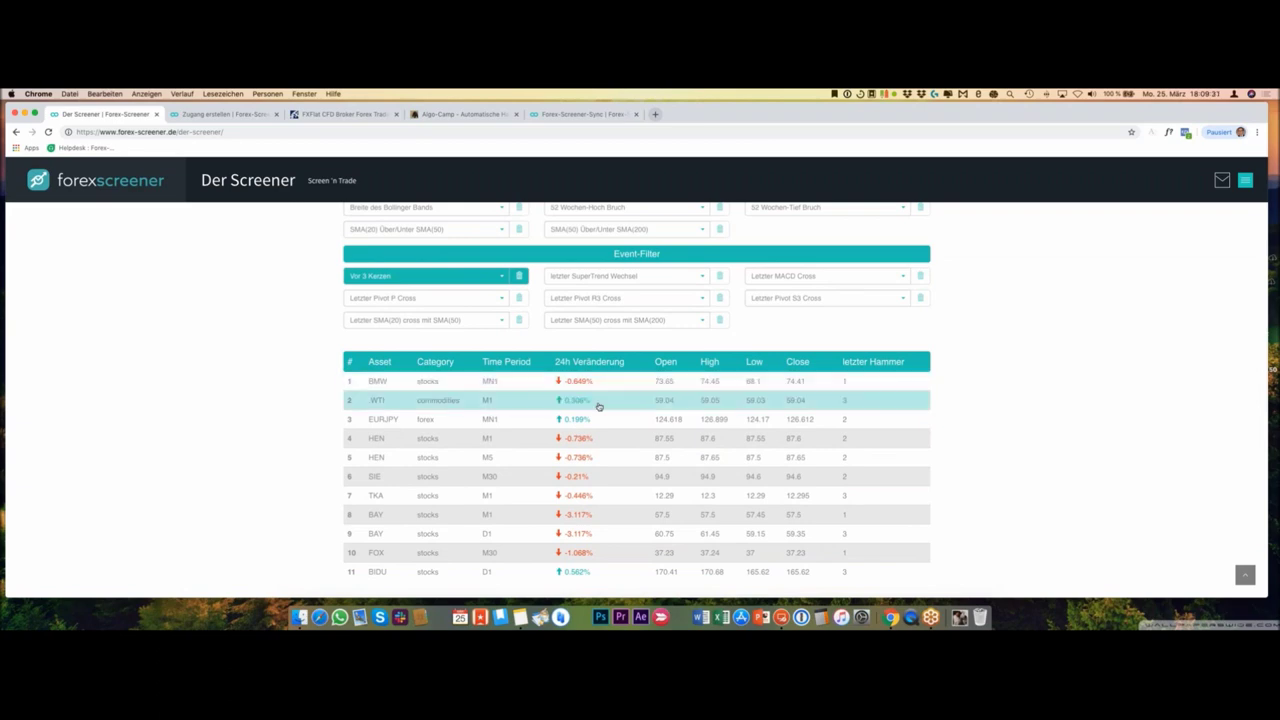
scroll(640, 402, up, 1)
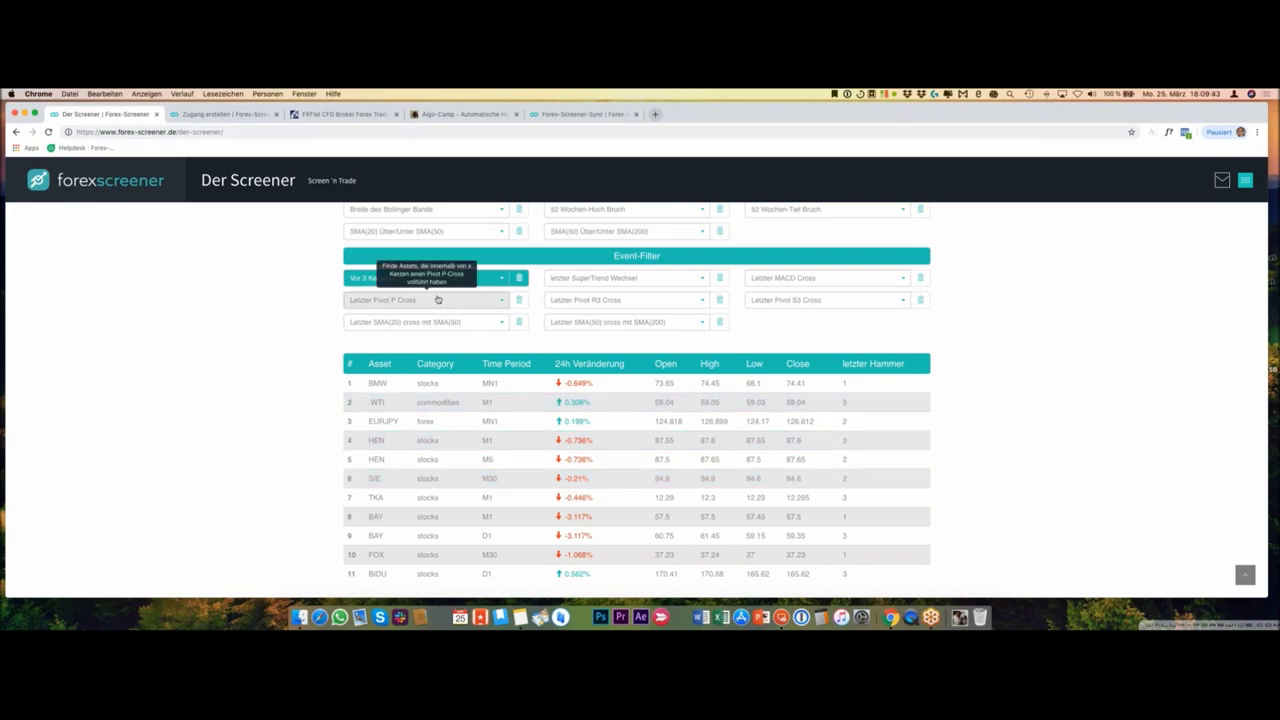
click(398, 287)
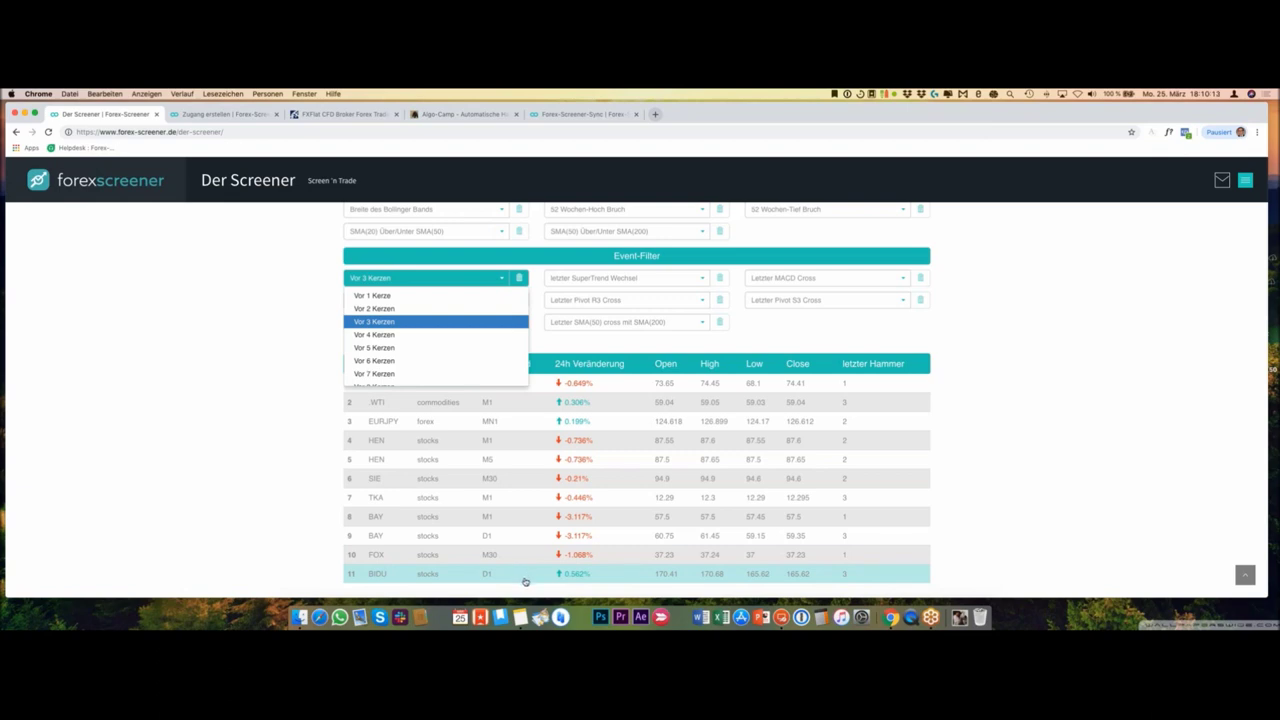
click(484, 284)
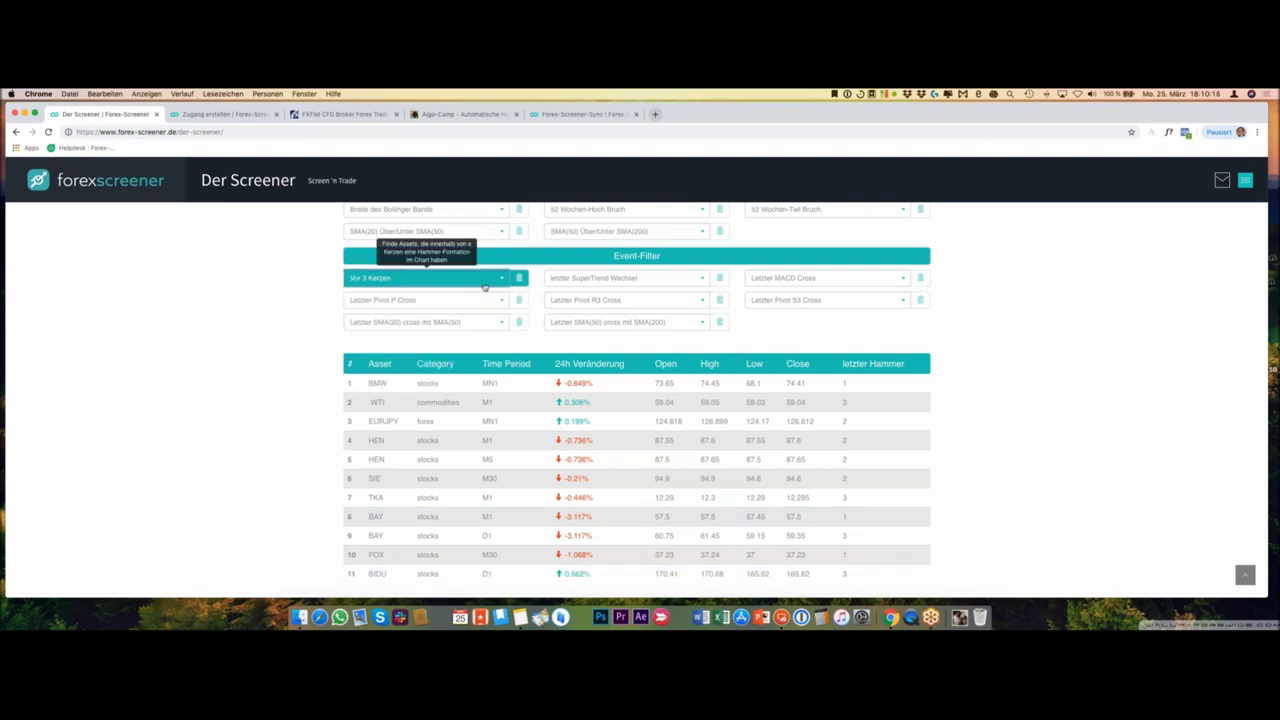
scroll(620, 320, up, 5)
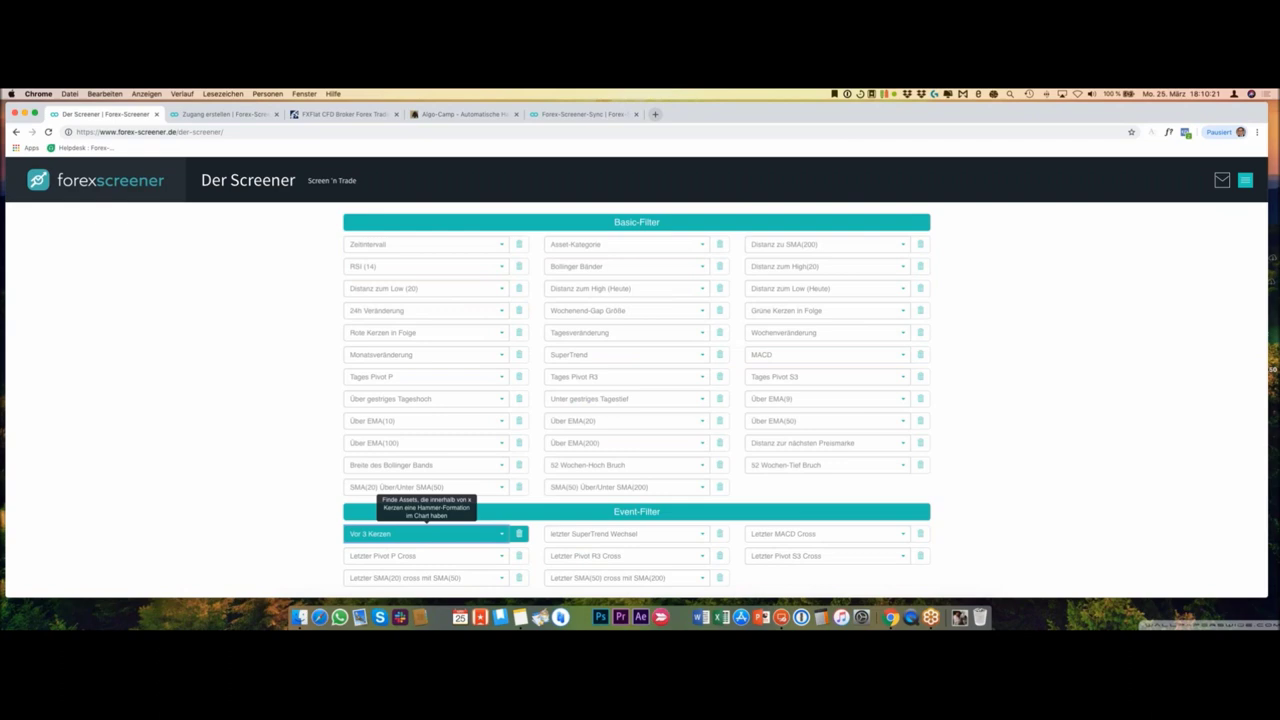
scroll(252, 494, down, 2)
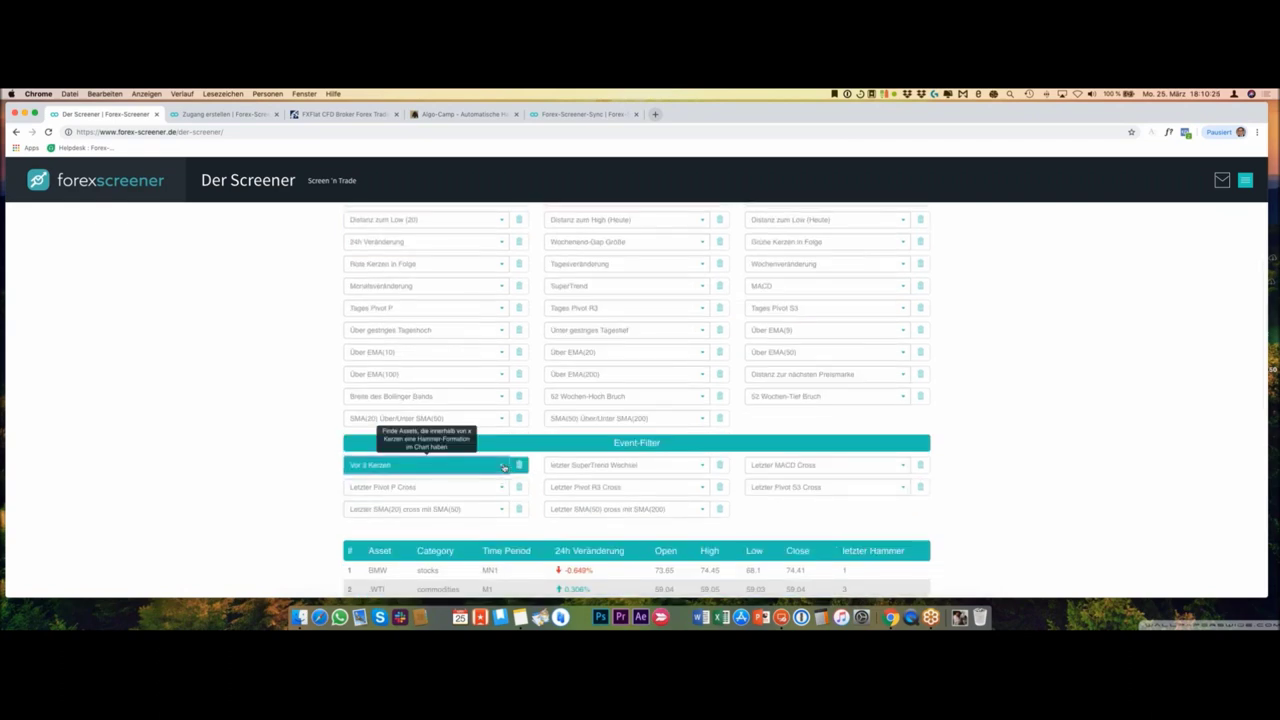
scroll(504, 467, down, 1)
scroll(504, 467, down, 5)
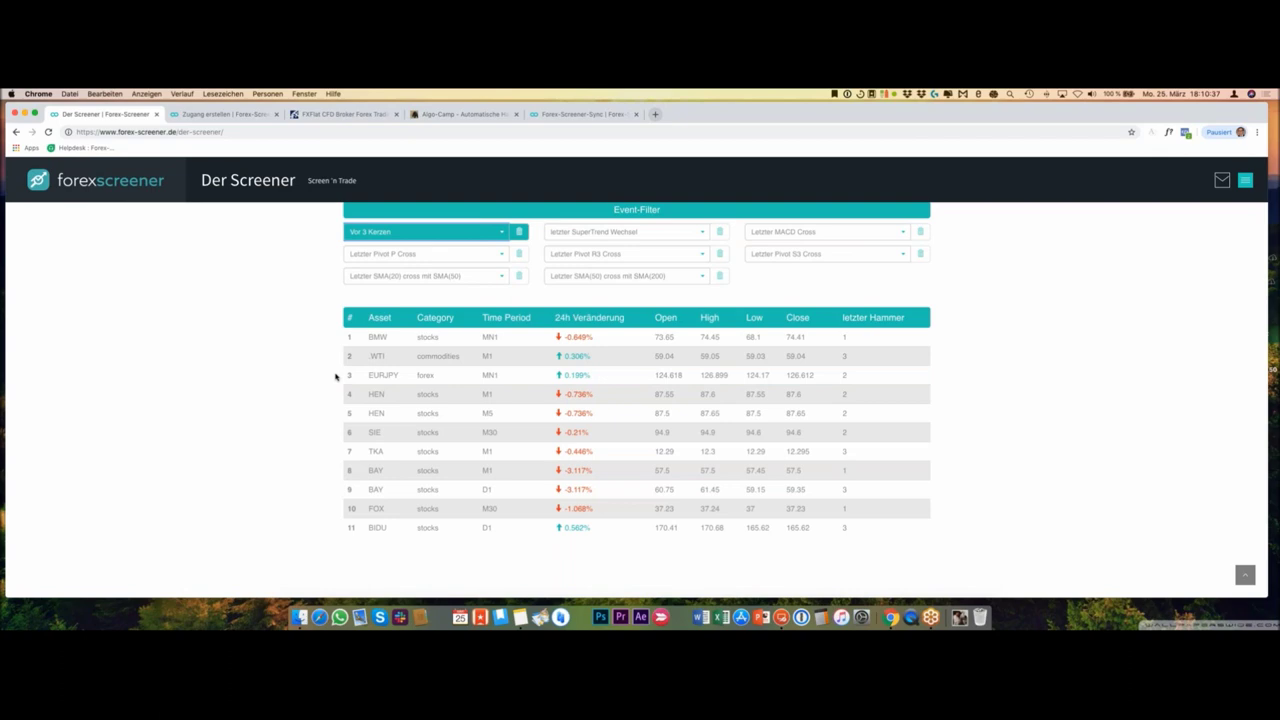
Step: Restrict the screened assets to the M30 Zeitintervall in the Basic-Filter section and review the resulting table
scroll(336, 375, up, 10)
scroll(493, 327, down, 3)
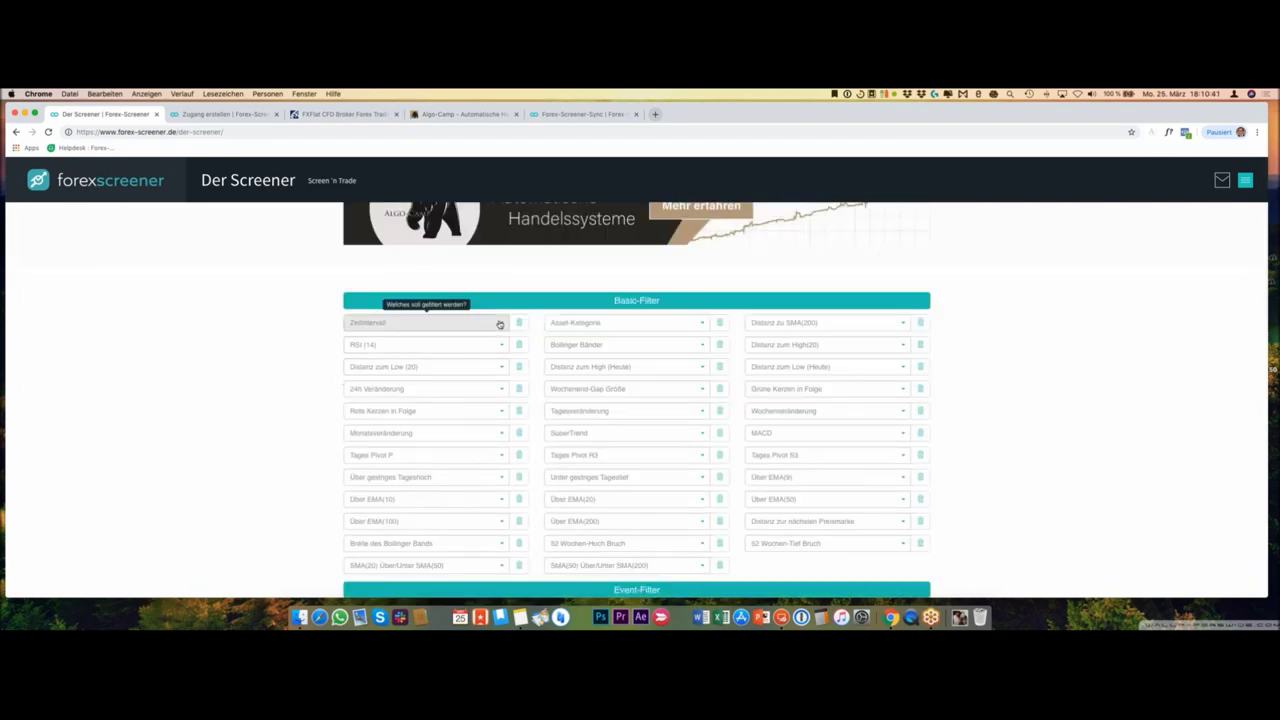
click(500, 323)
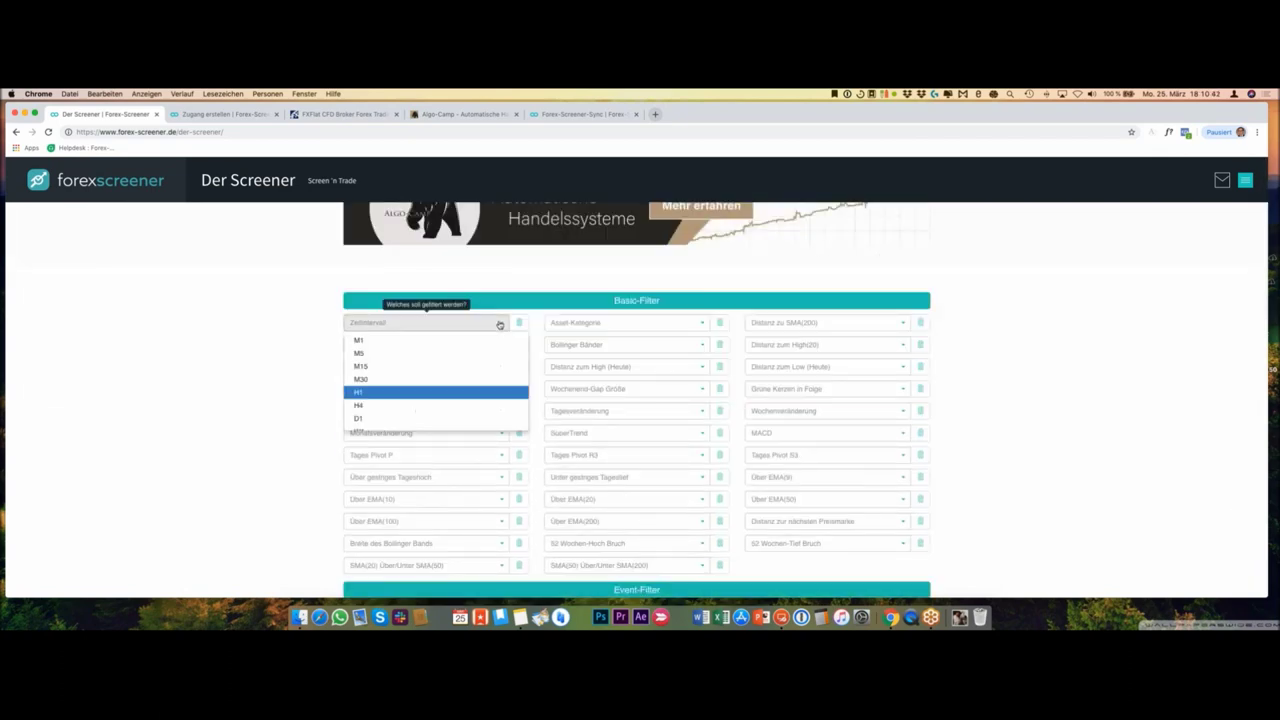
click(395, 380)
scroll(239, 412, down, 3)
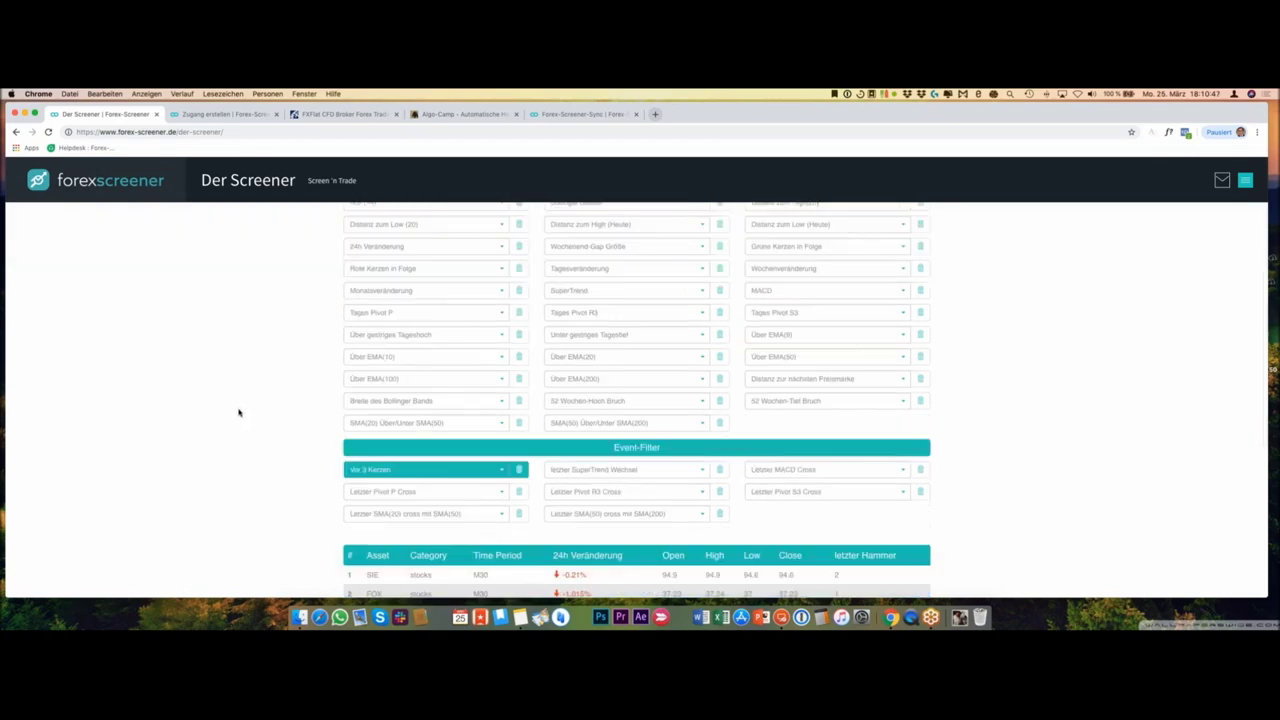
scroll(239, 412, down, 2)
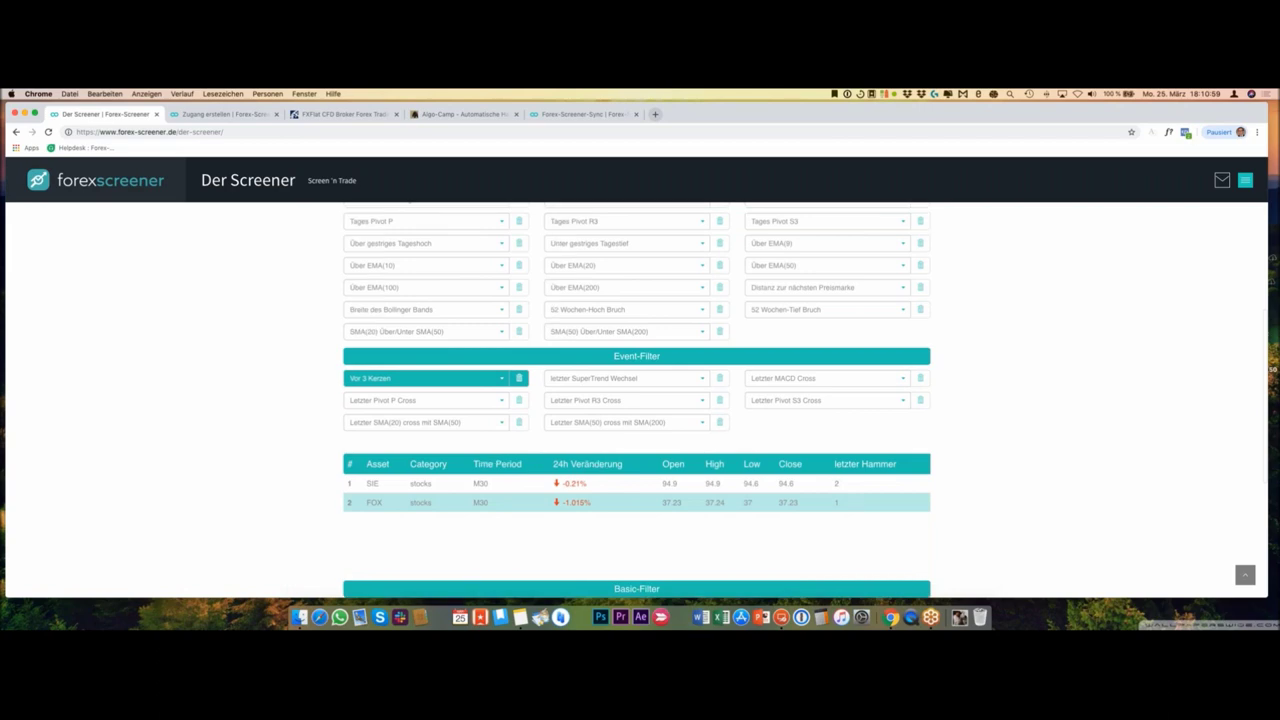
Step: Clear the hammer filter and set the 52 Wochen-Tief Bruch filter to Diese Woche gebrochen
click(519, 380)
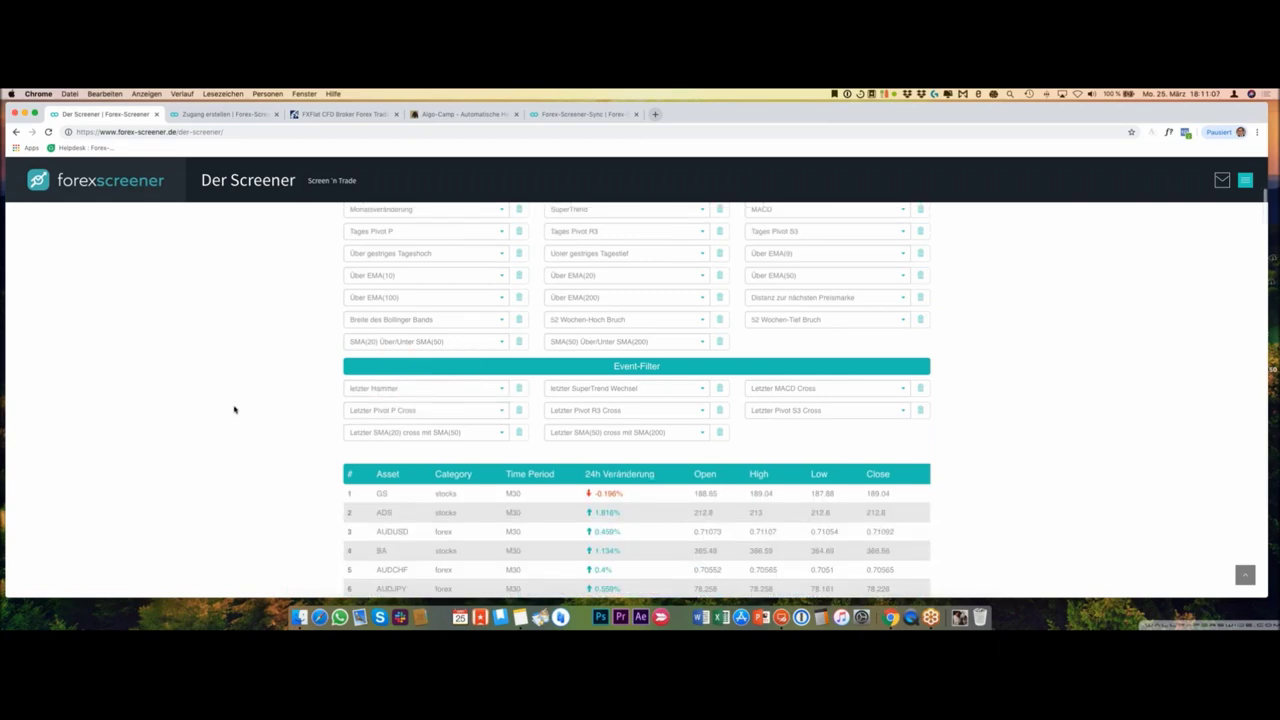
scroll(234, 410, up, 5)
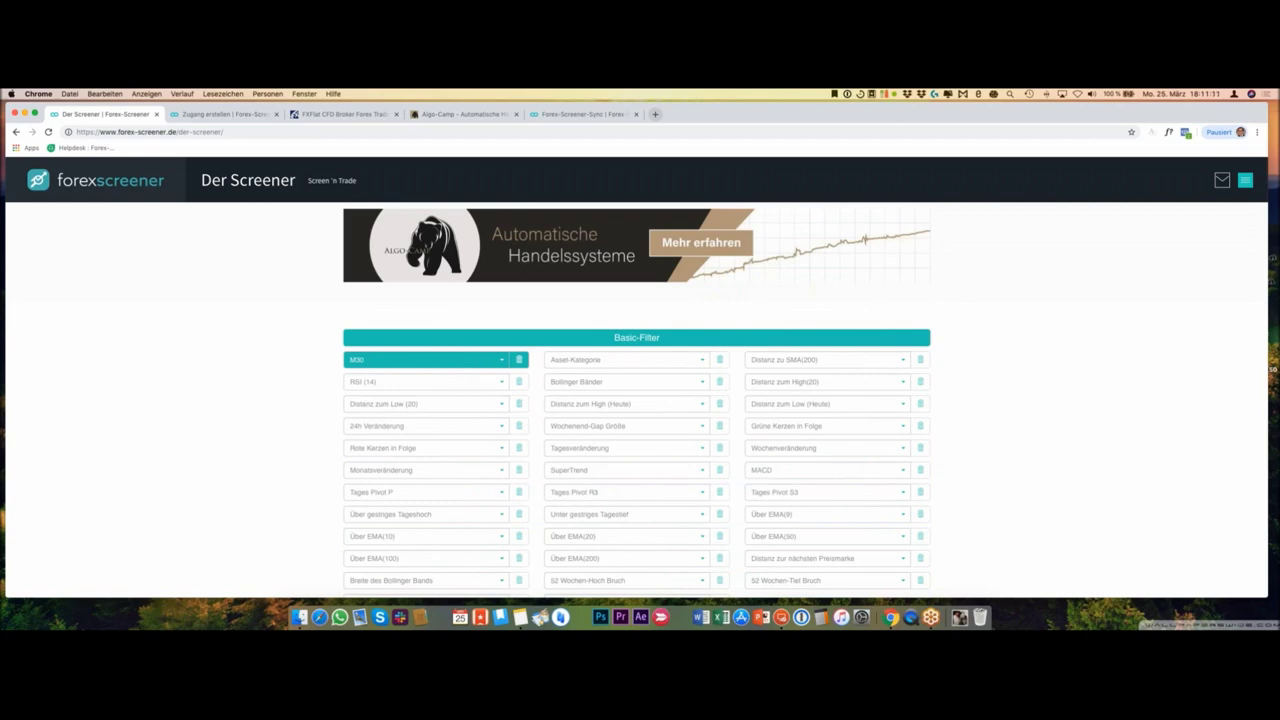
scroll(963, 445, down, 5)
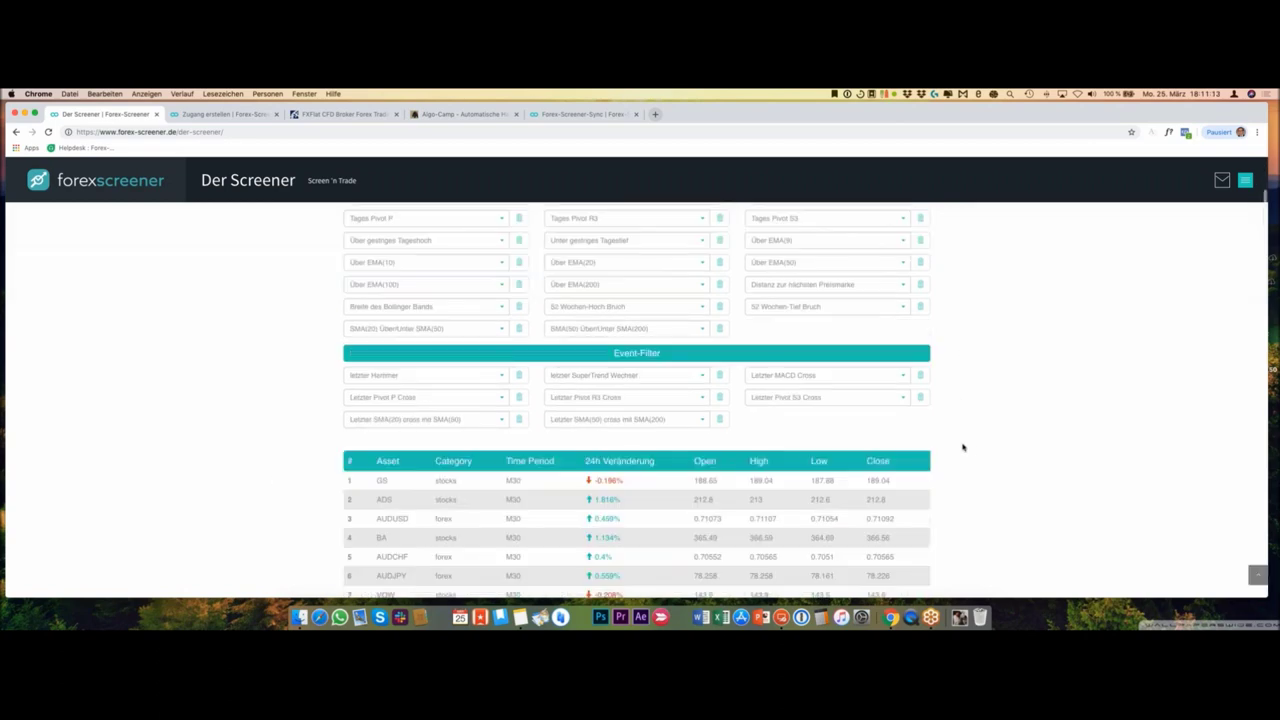
click(822, 314)
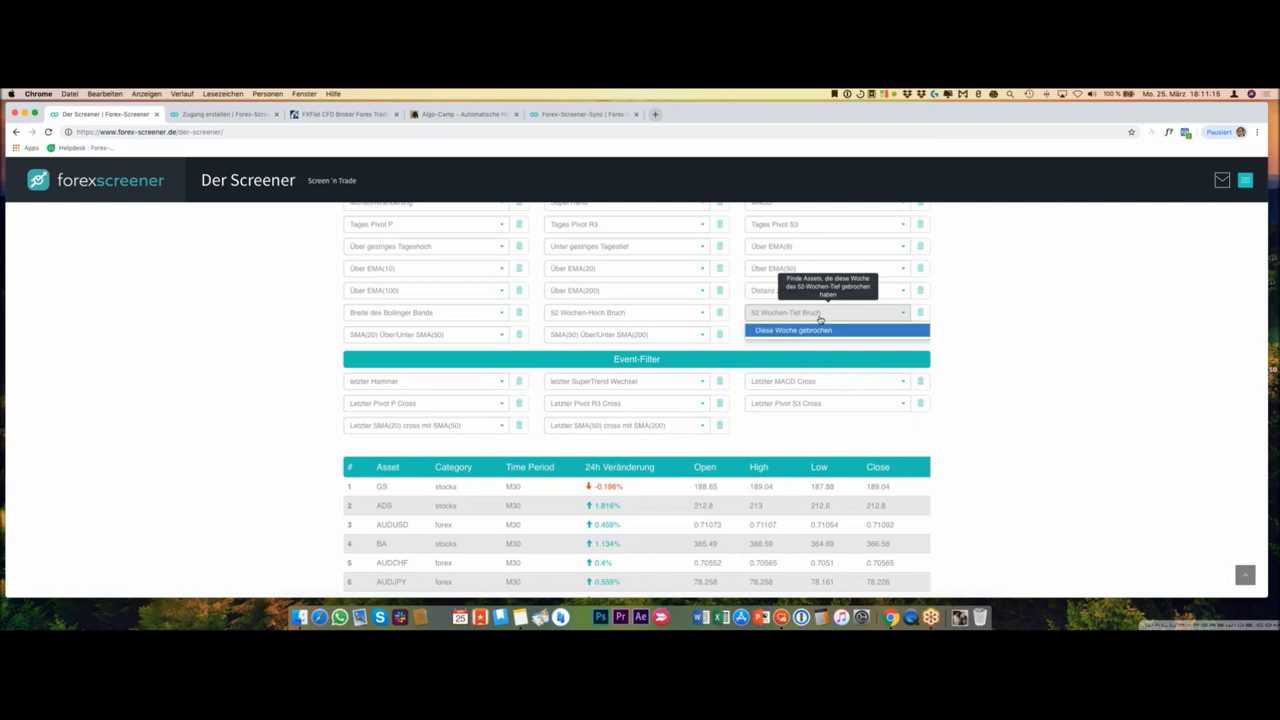
click(759, 335)
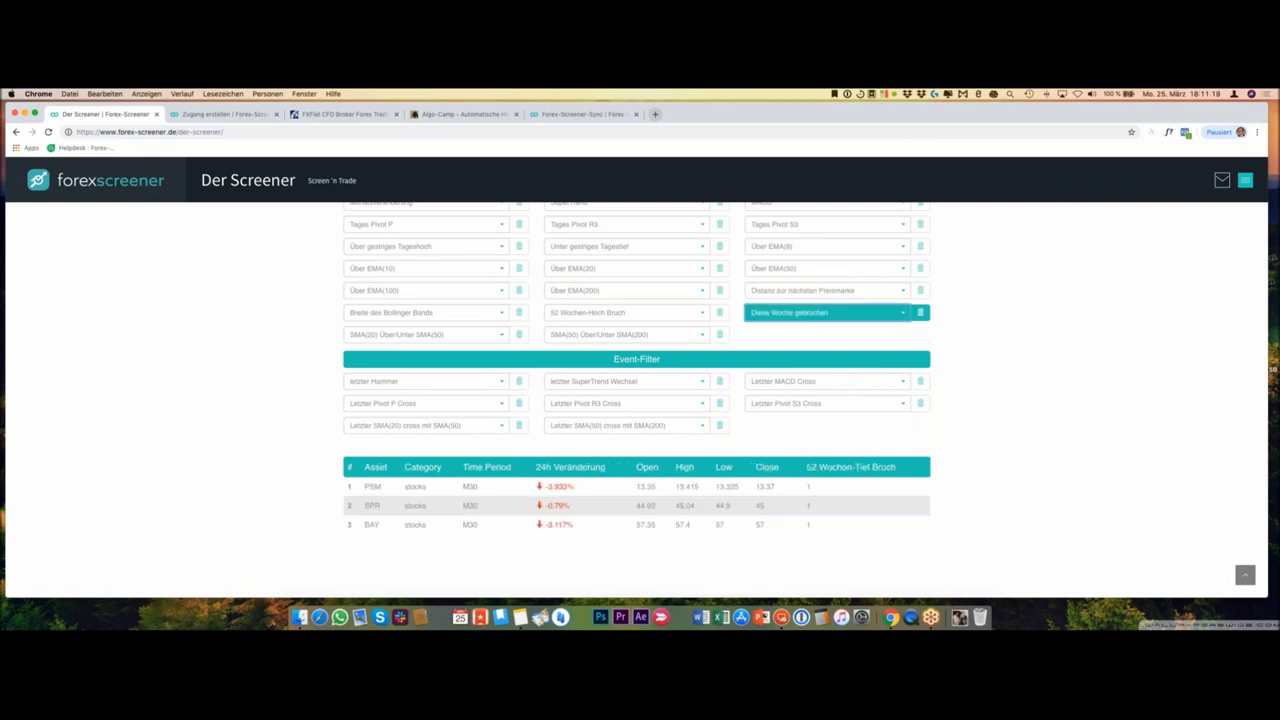
scroll(871, 367, down, 2)
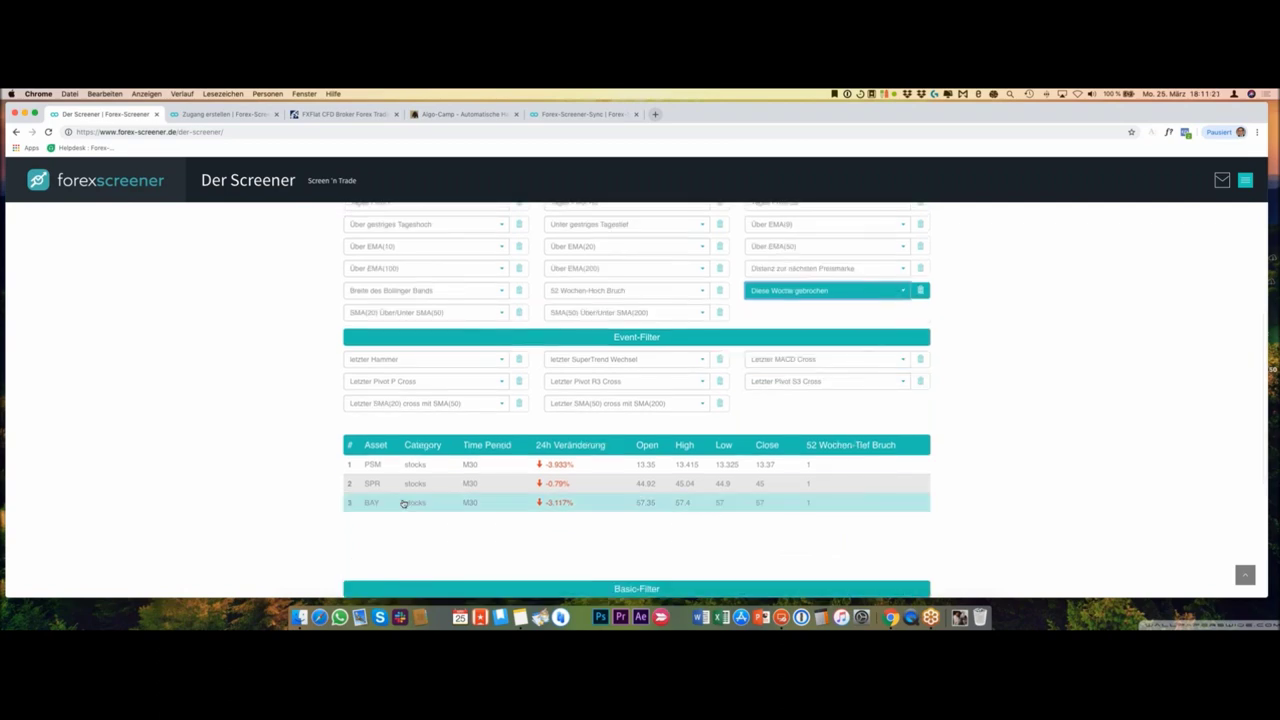
Step: Clear the 52 Wochen-Tief Bruch filter and set Rote Kerzen in Folge to 6 rote Candles
scroll(789, 342, up, 3)
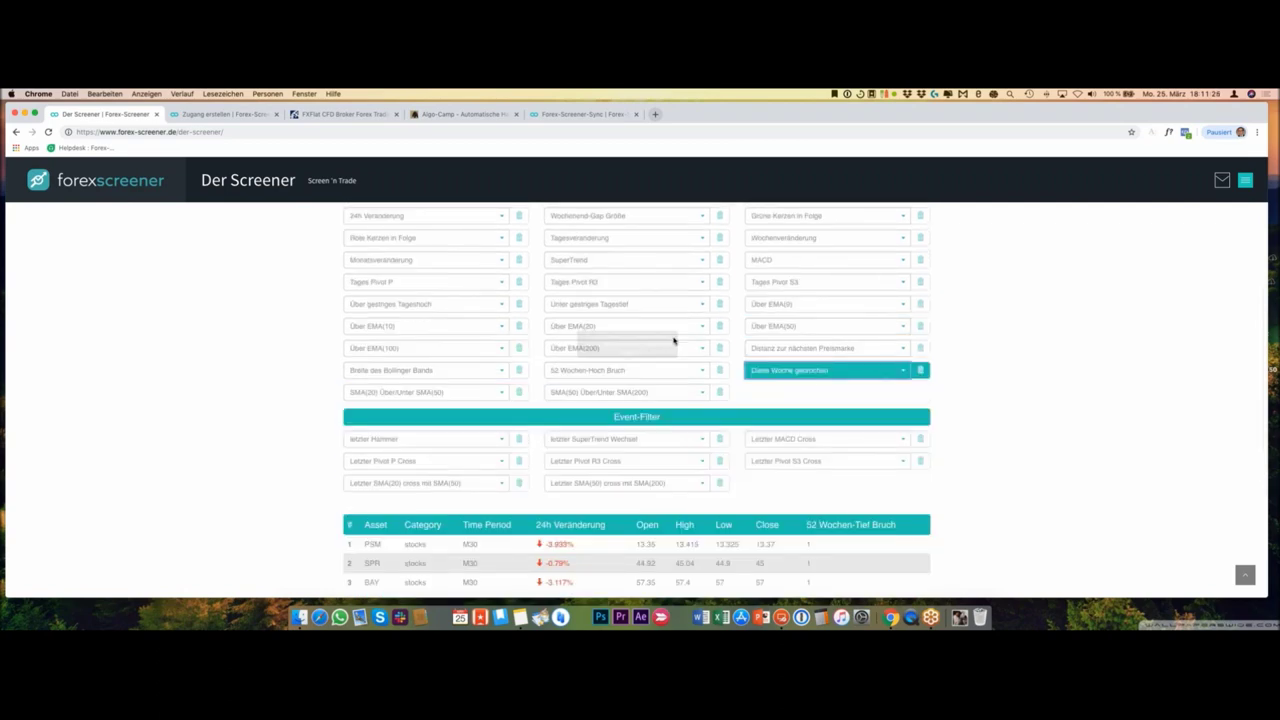
scroll(674, 345, up, 1)
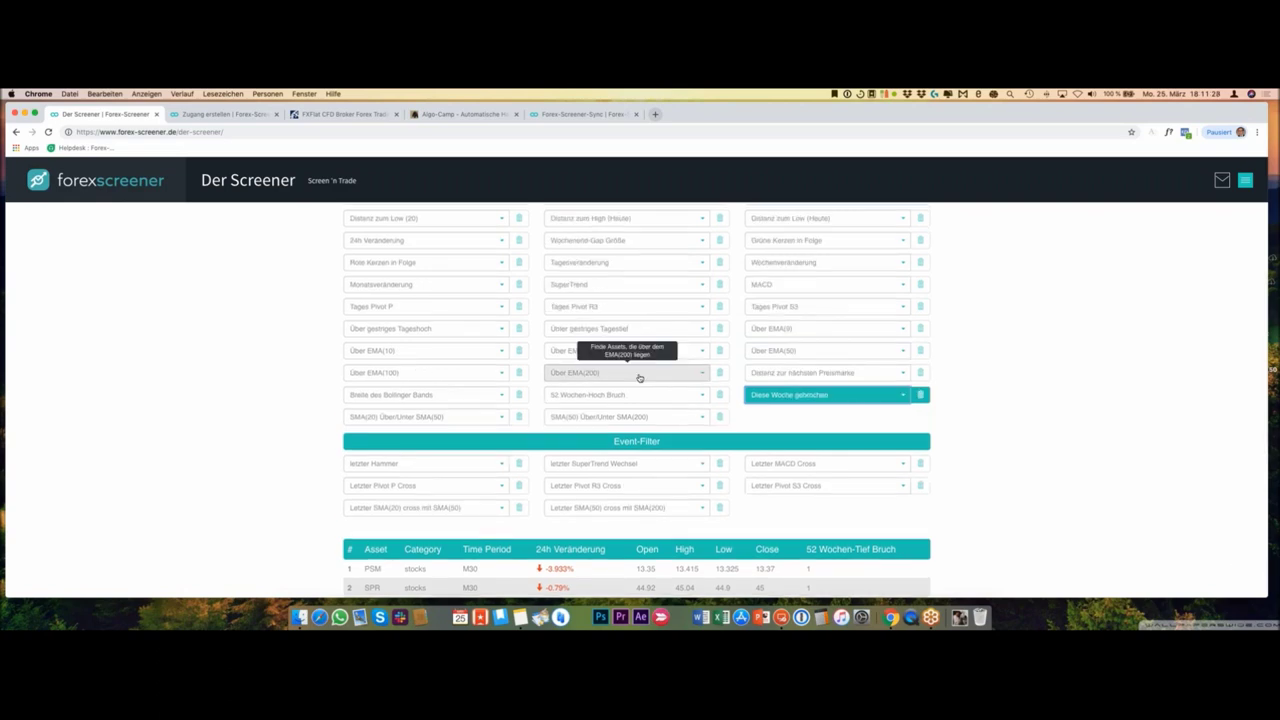
click(920, 395)
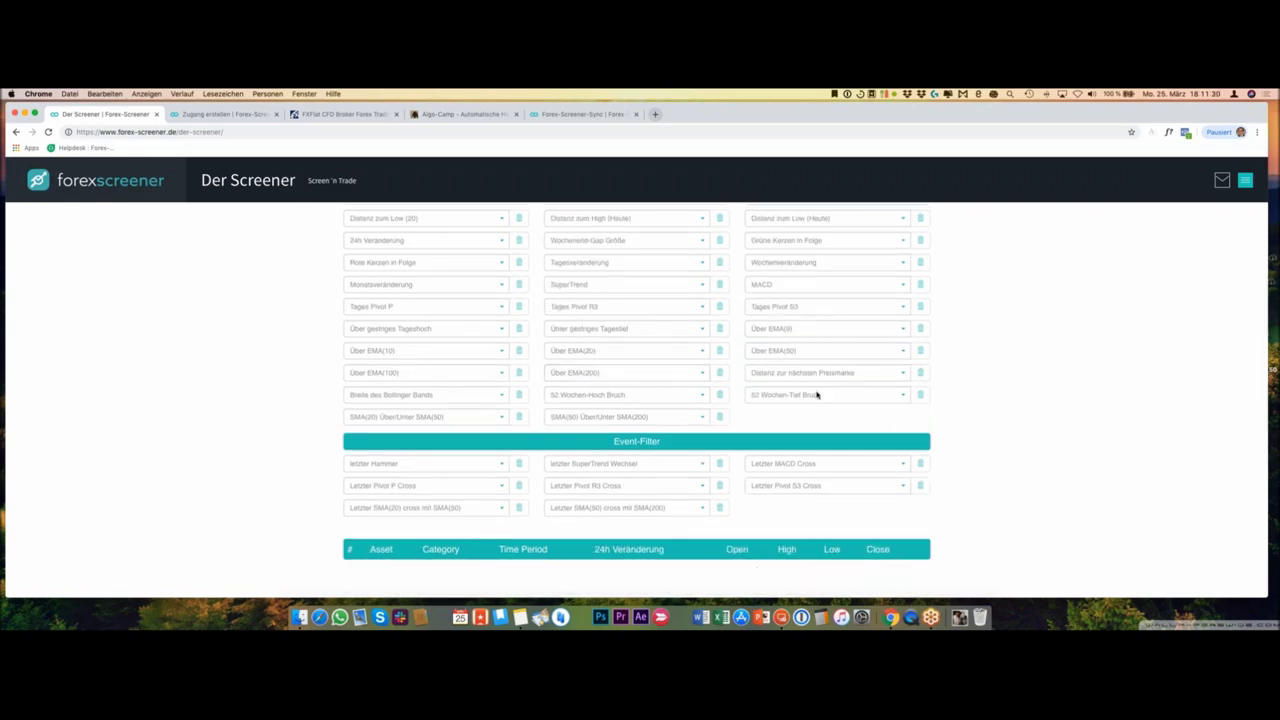
click(703, 287)
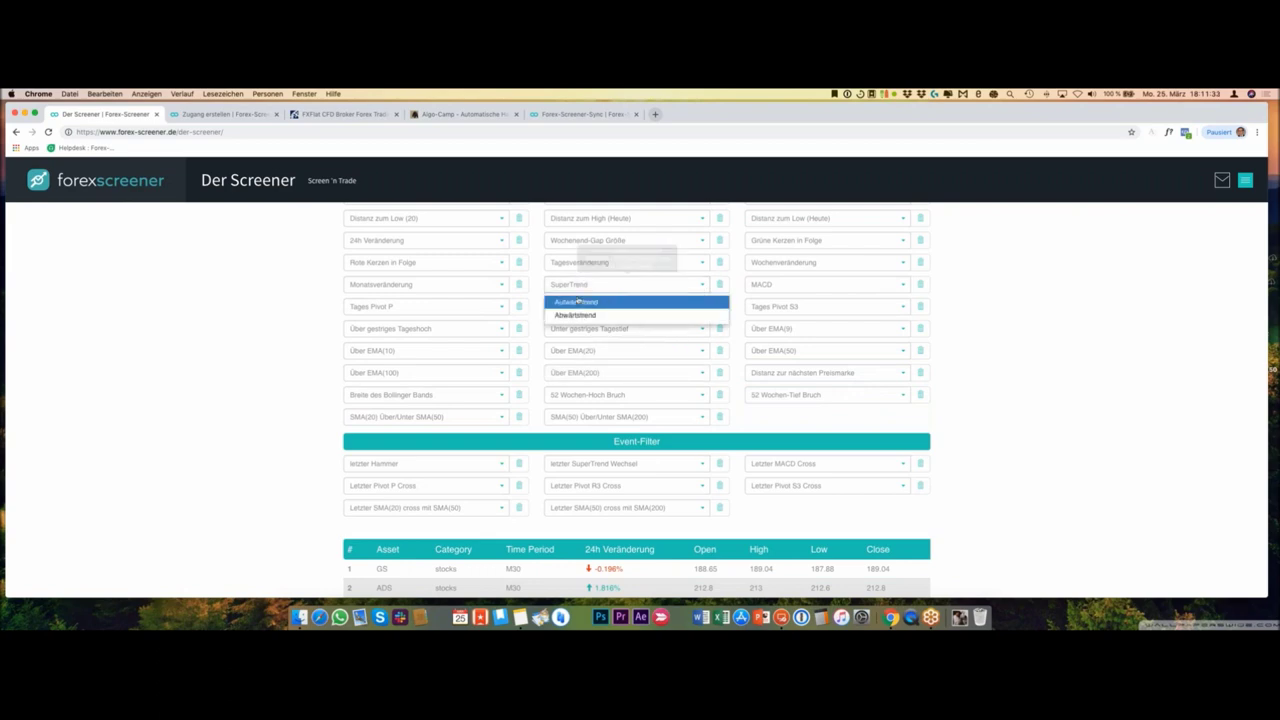
click(430, 269)
click(430, 266)
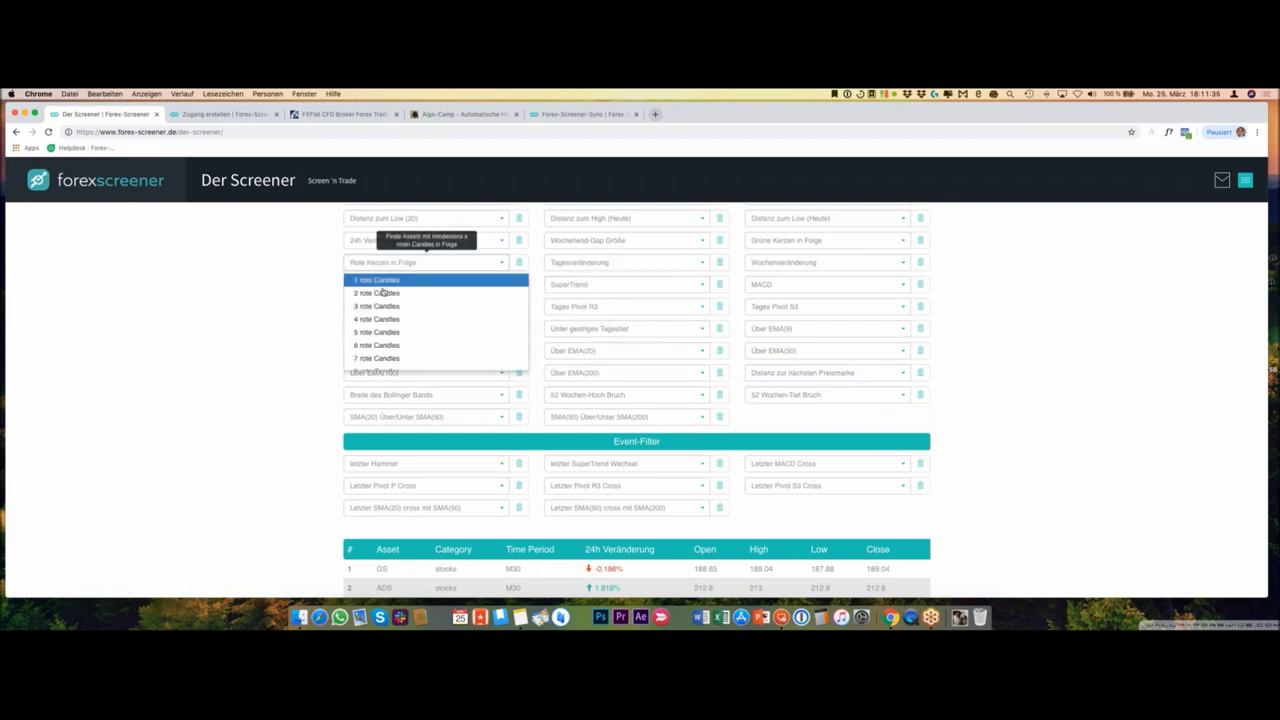
click(412, 346)
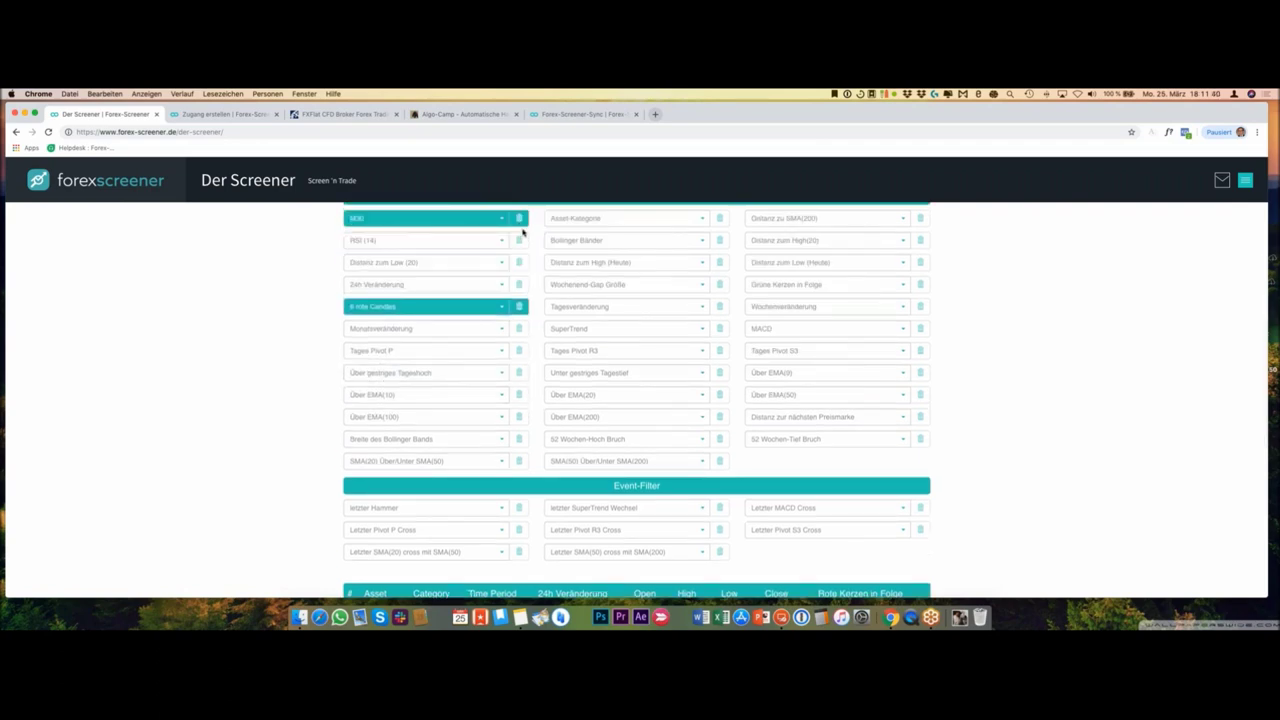
Step: Clear the M30 Zeitintervall filter and review the assets matching the red candle filter across all time periods
click(519, 218)
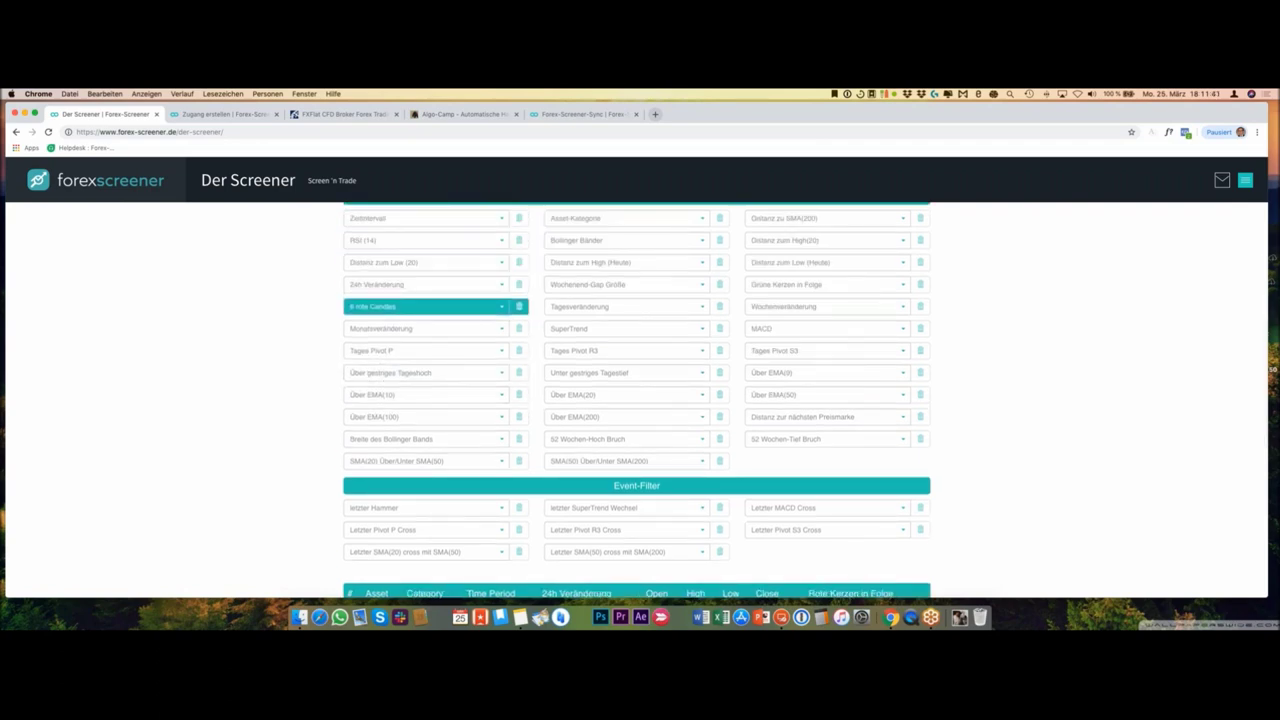
scroll(213, 332, down, 5)
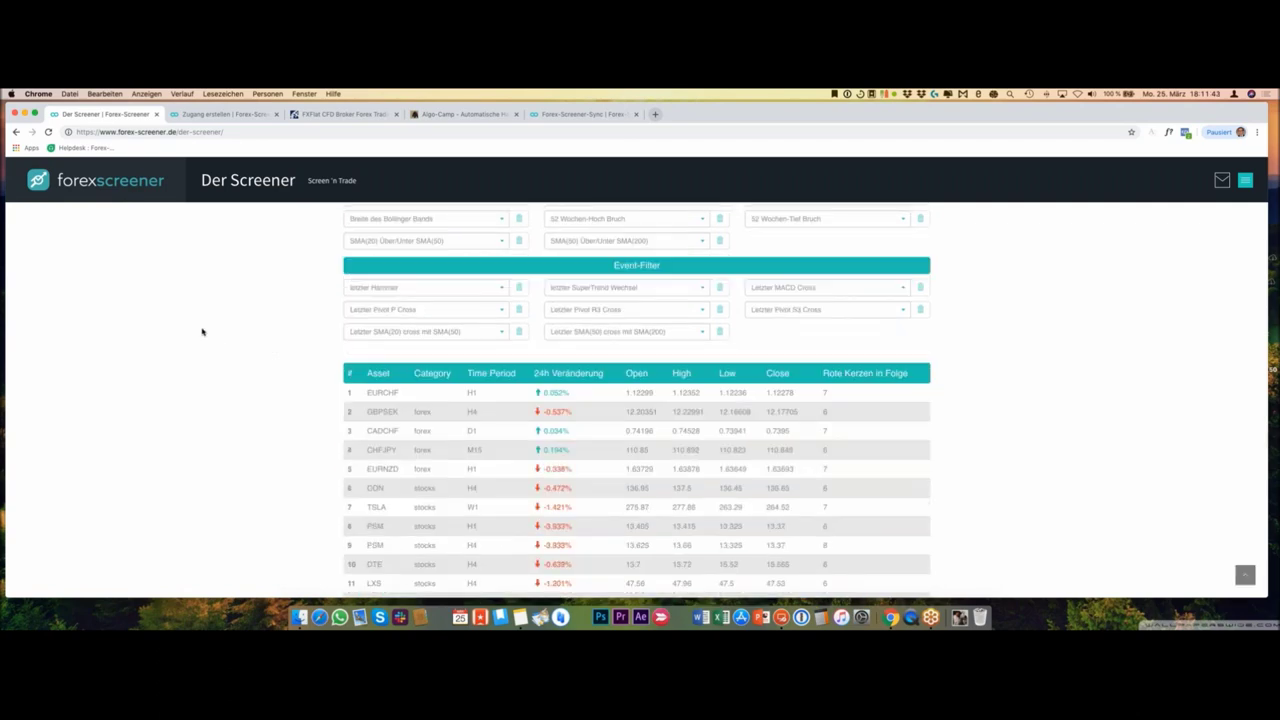
scroll(205, 332, up, 1)
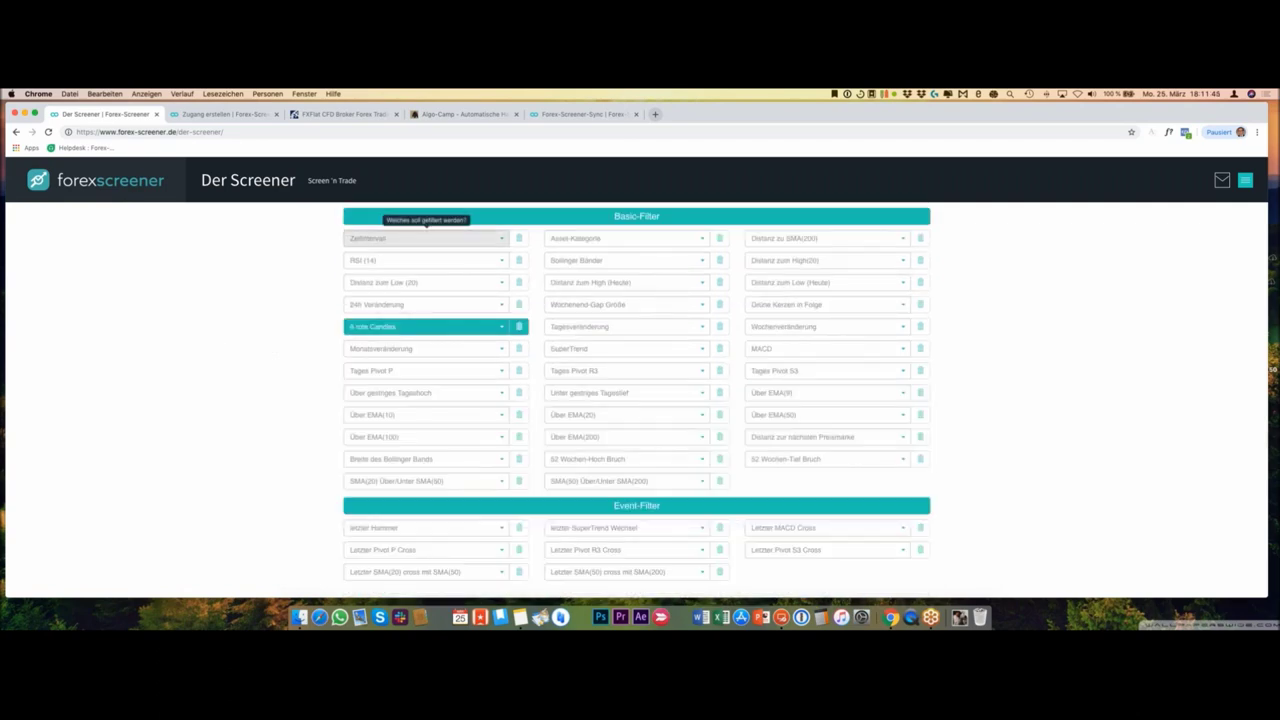
Step: Set the Zeitintervall filter to D1 and review the resulting asset table
click(360, 238)
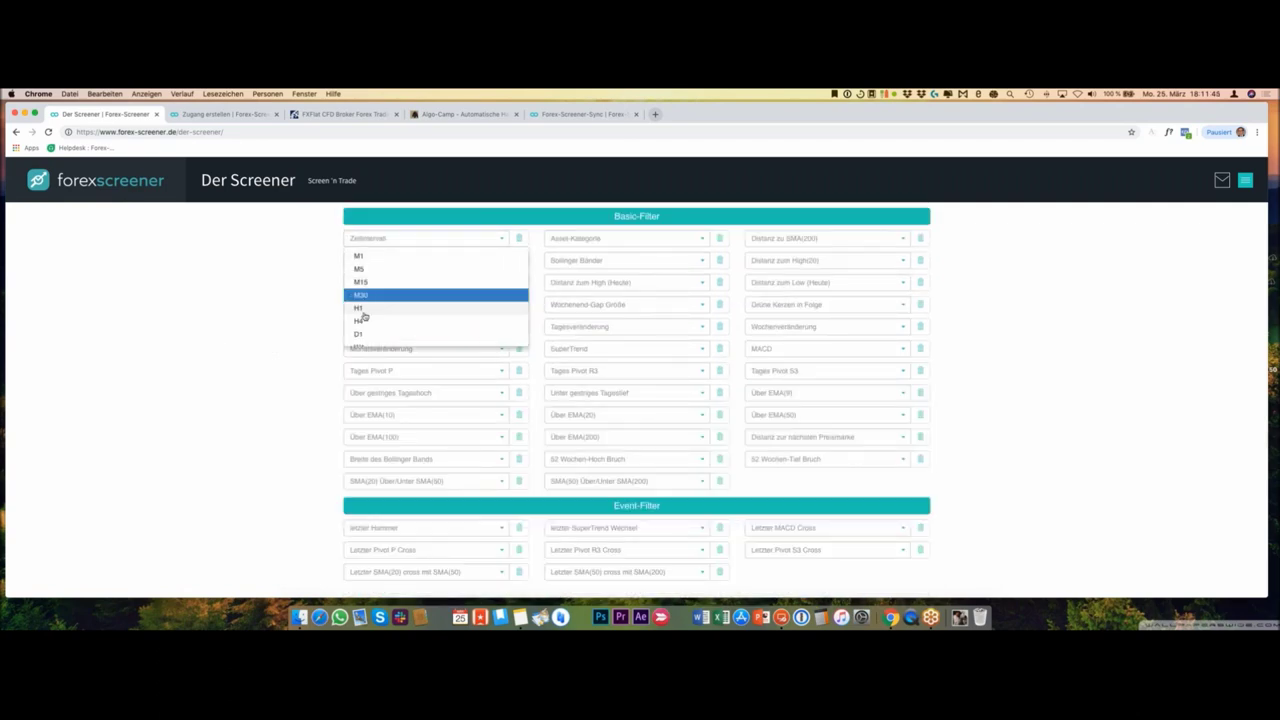
click(362, 333)
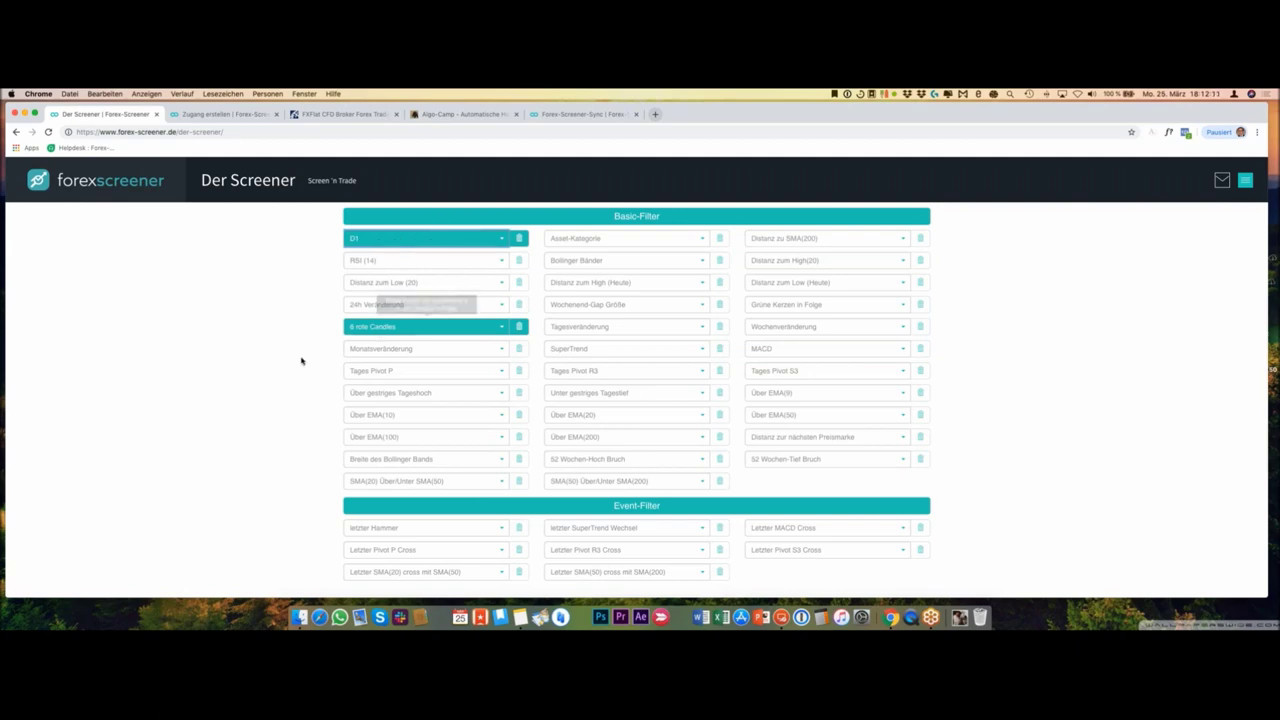
scroll(303, 361, down, 1)
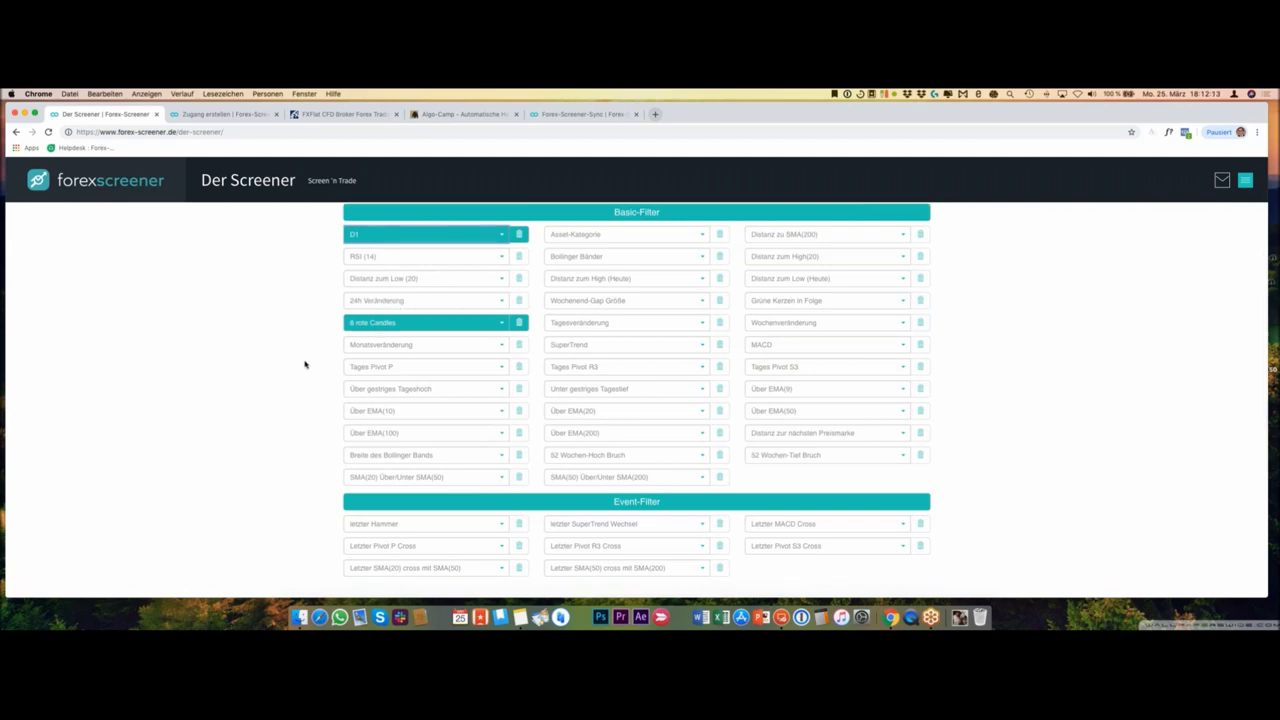
scroll(305, 364, down, 1)
scroll(306, 366, down, 1)
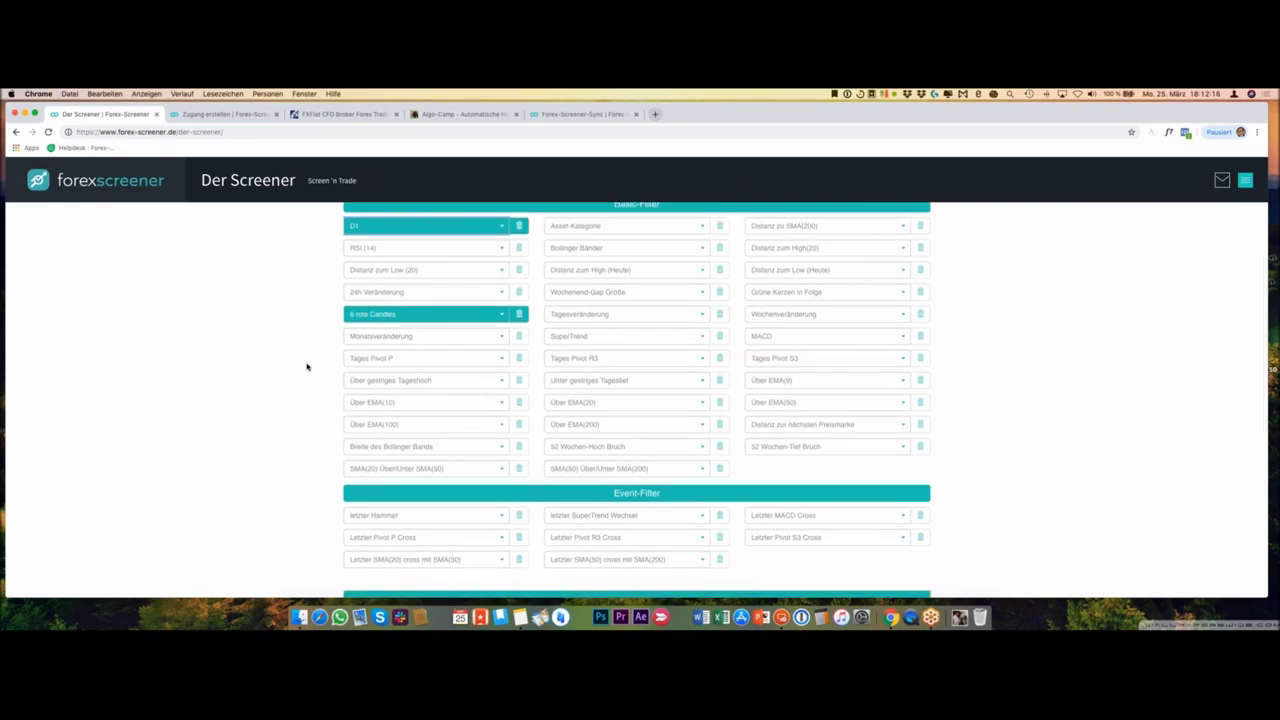
scroll(308, 368, down, 5)
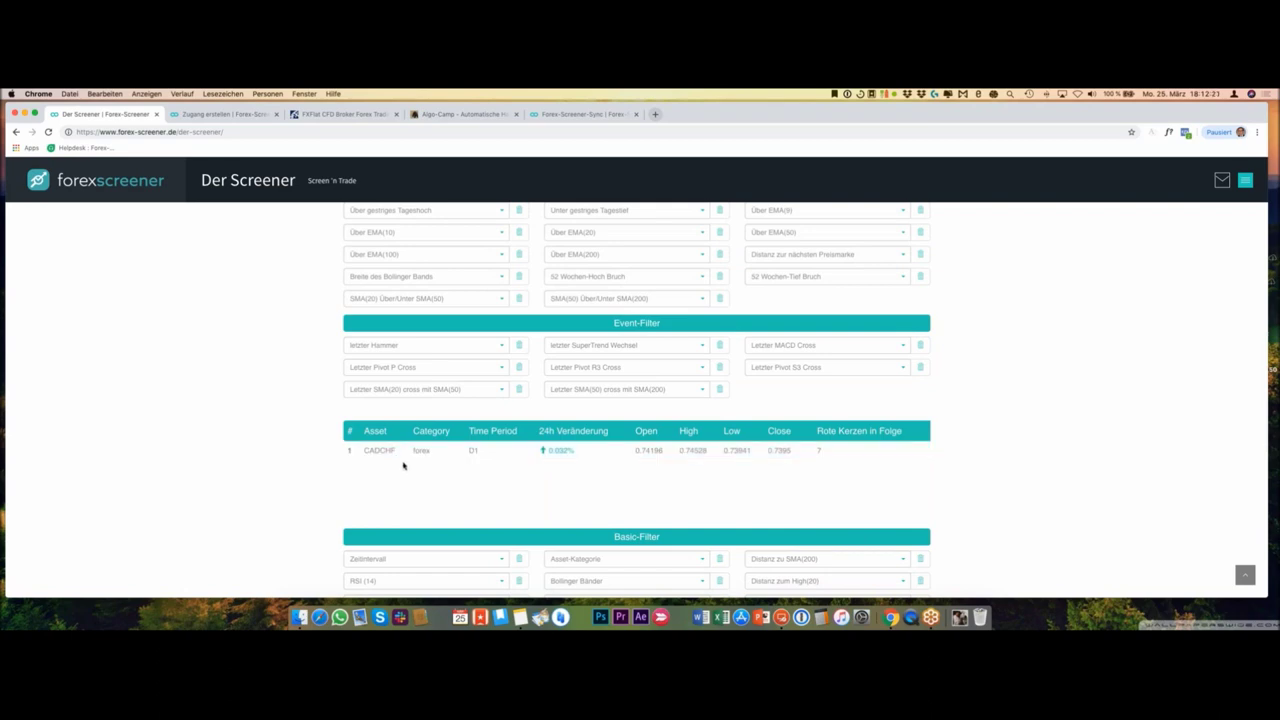
Step: Switch to MetaTrader in the remote desktop and show the CADCHF chart on the daily timeframe
key(ctrl+Up)
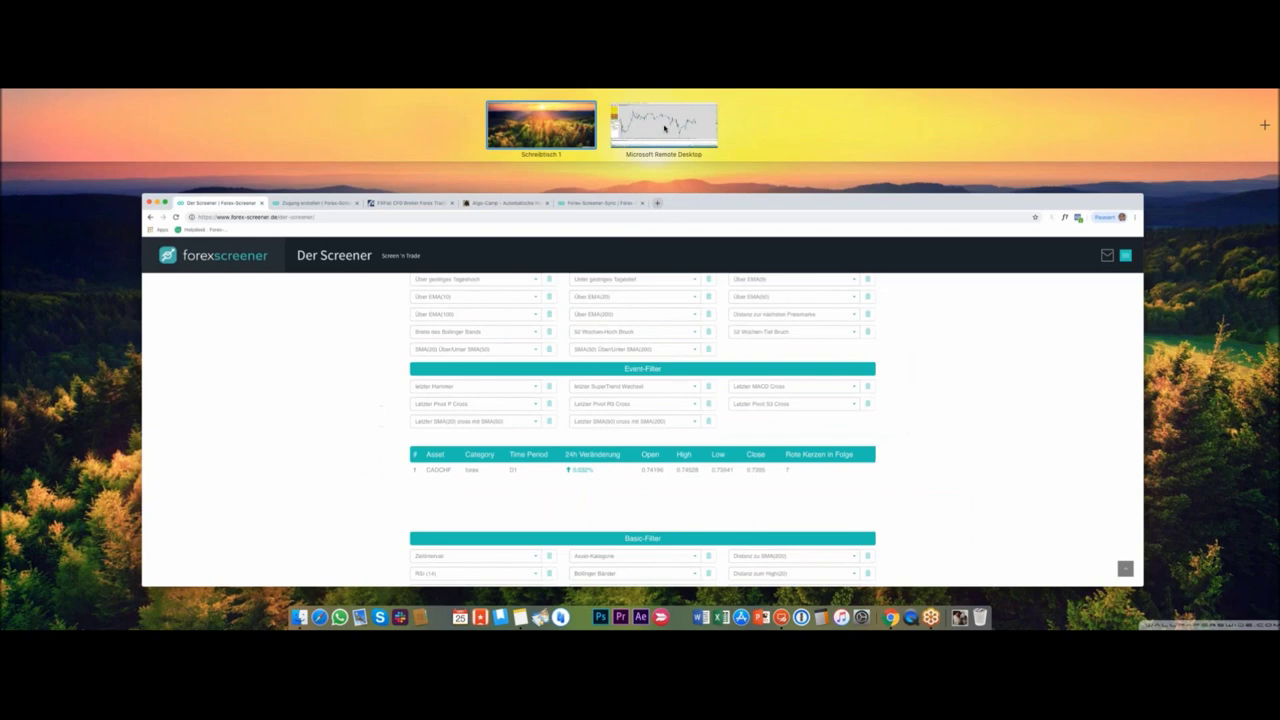
click(666, 100)
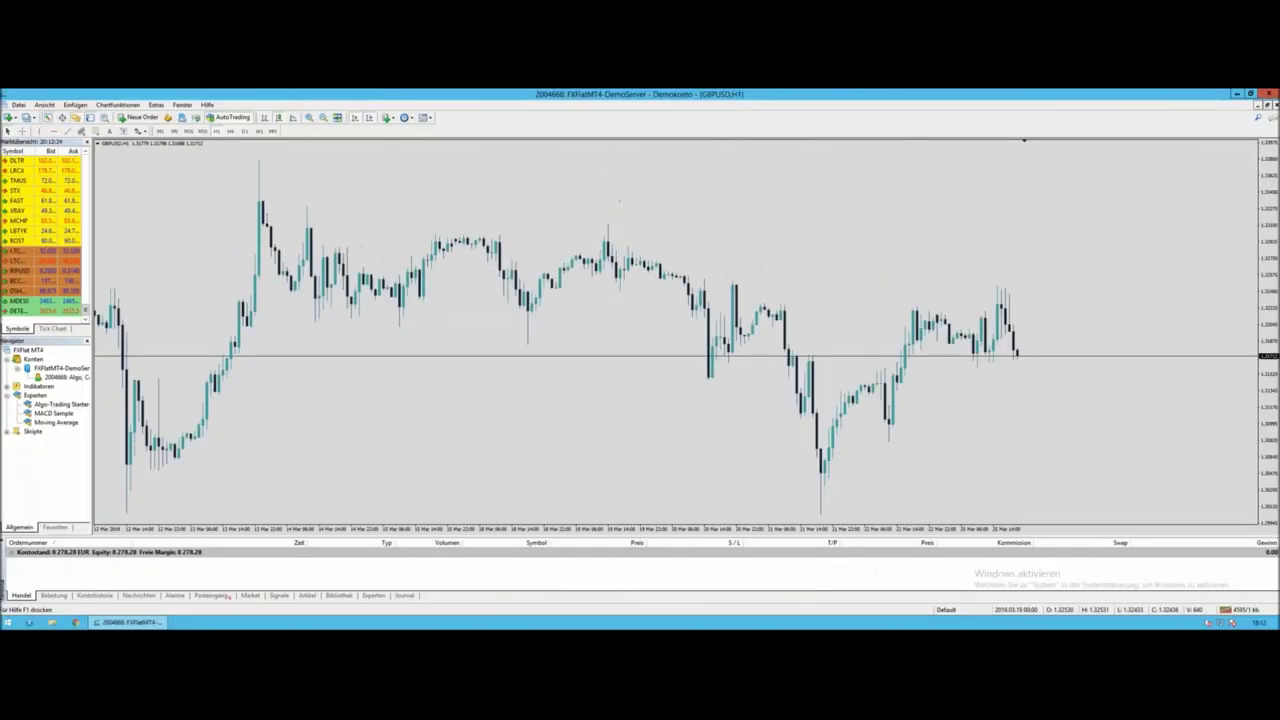
text(CADCHF)
key(Return)
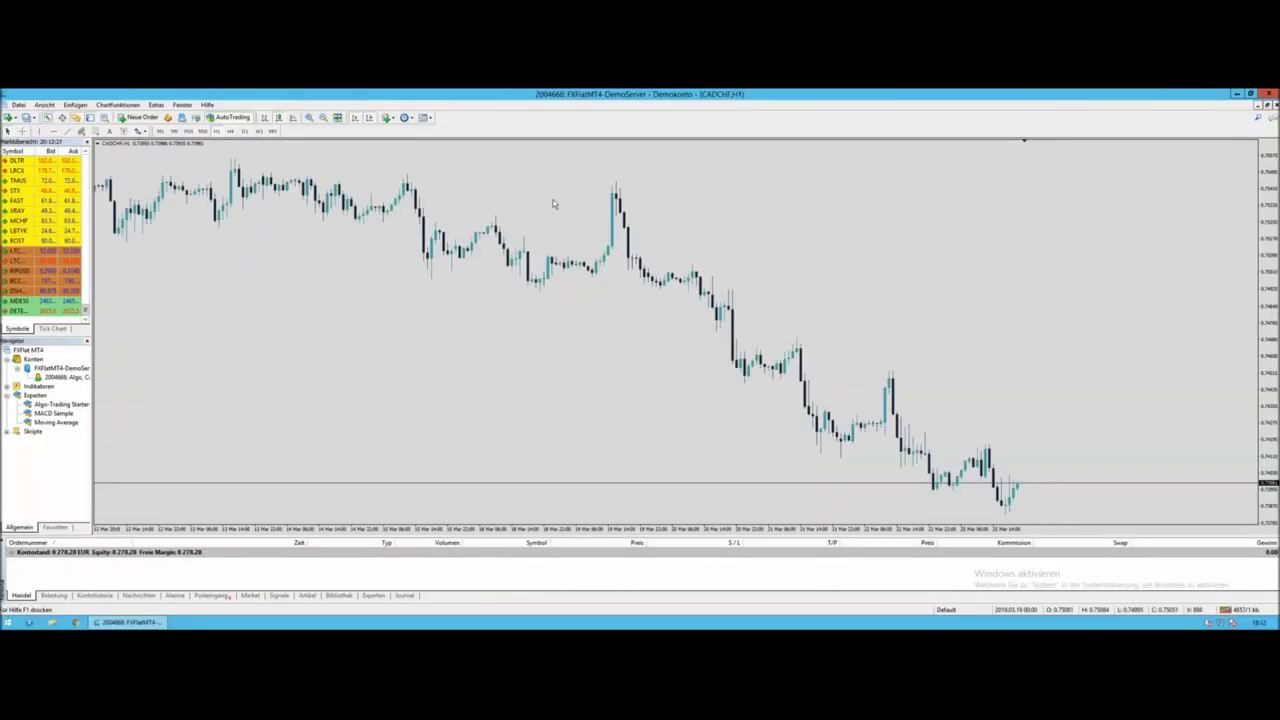
click(244, 132)
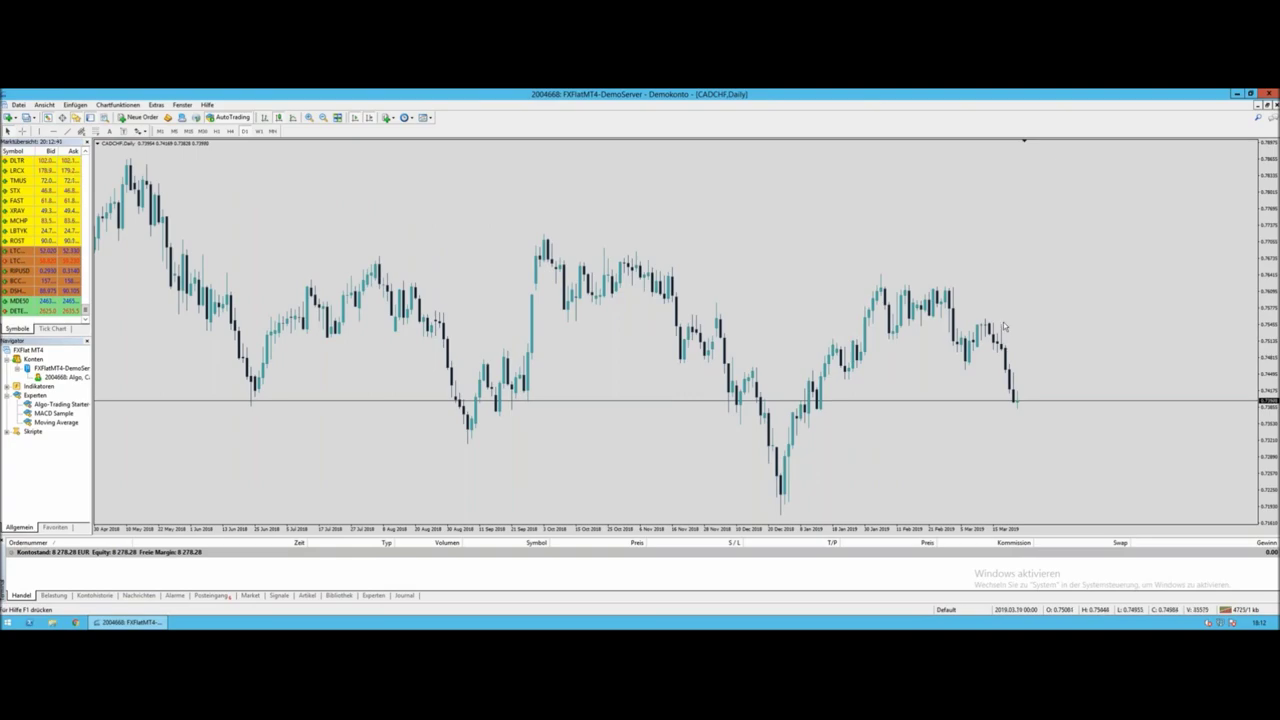
scroll(824, 336, up, 1)
Step: Switch back to the Forex-Screener page in Chrome, set Rote Kerzen in Folge to 10 rote Candles and check the result table
key(ctrl+Up)
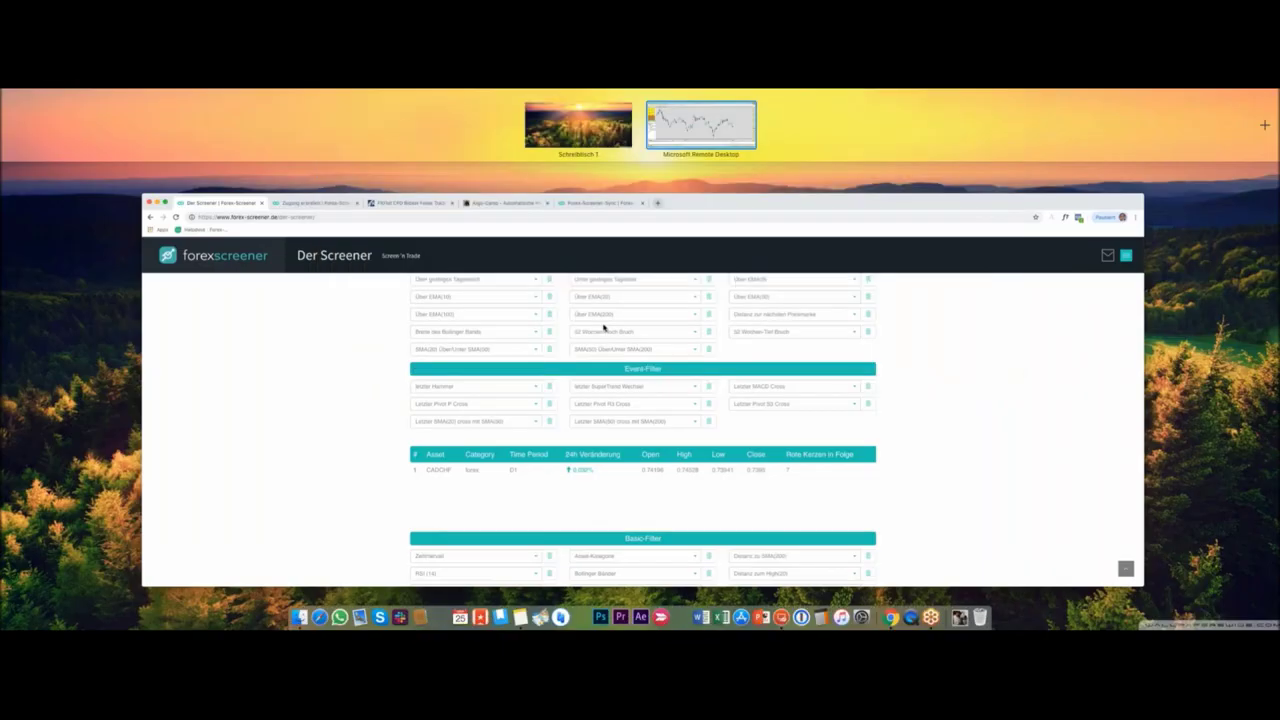
click(603, 329)
scroll(406, 342, up, 3)
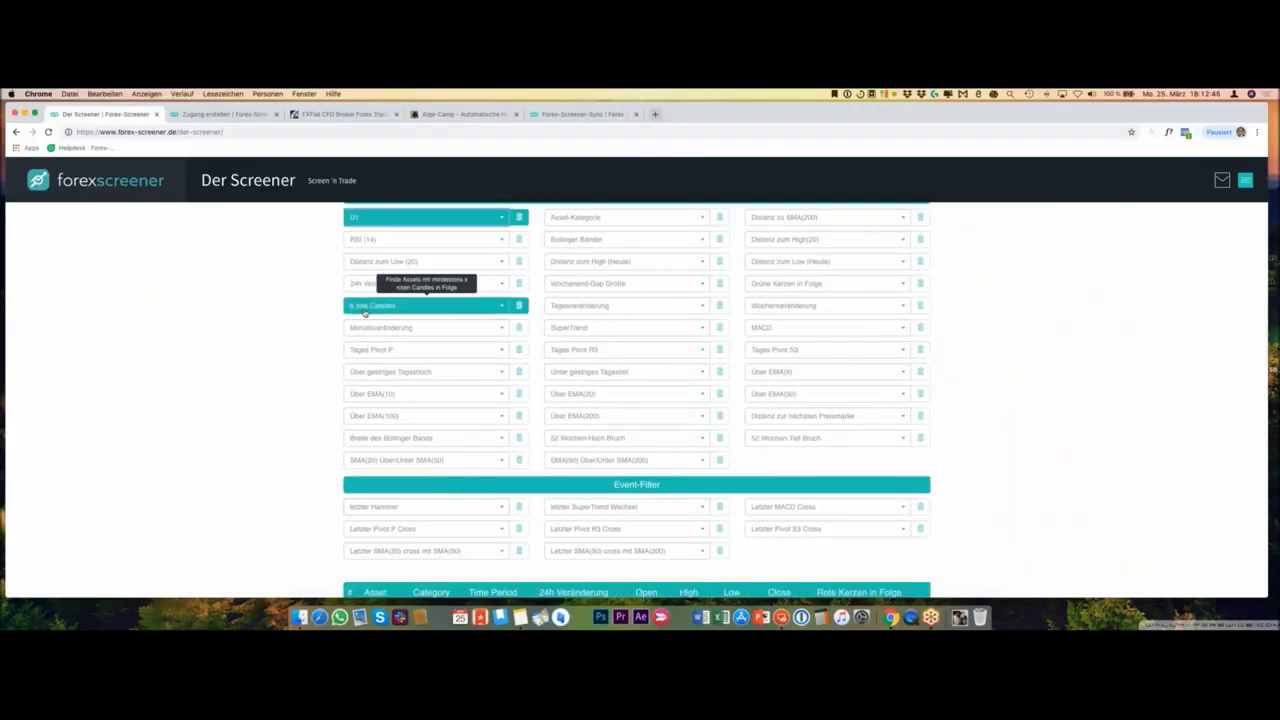
click(365, 310)
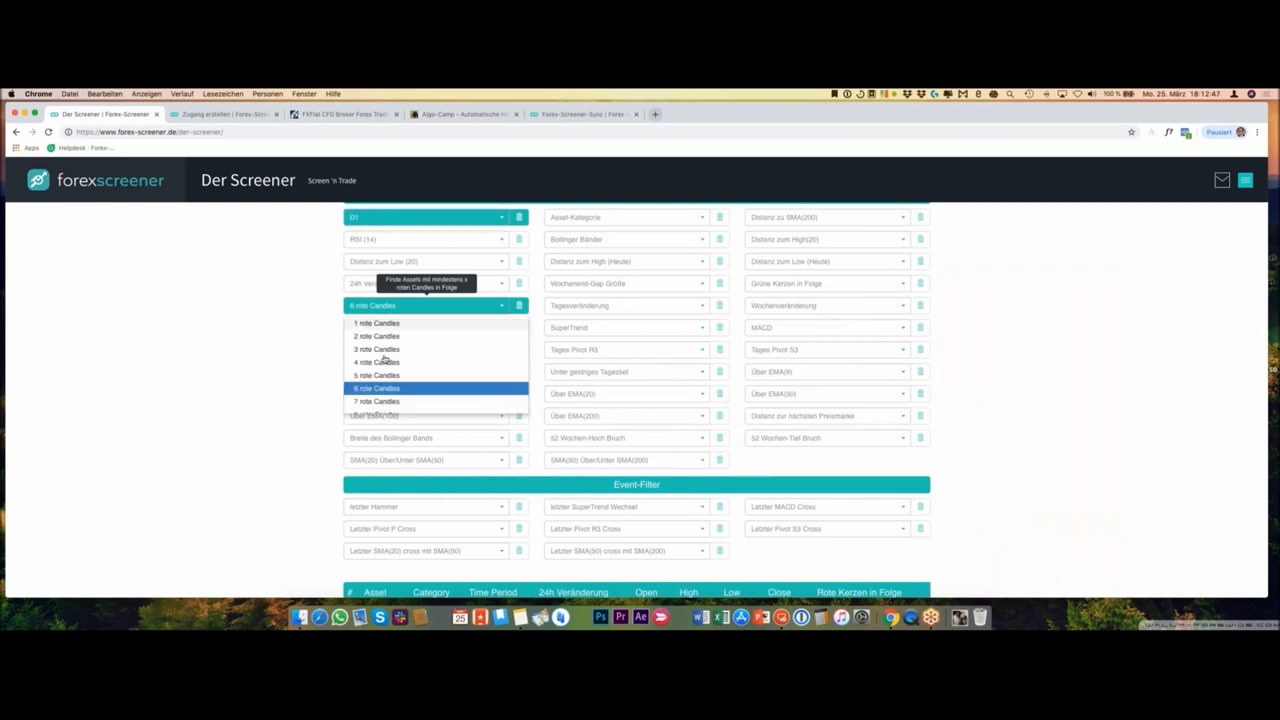
scroll(386, 370, down, 2)
click(396, 405)
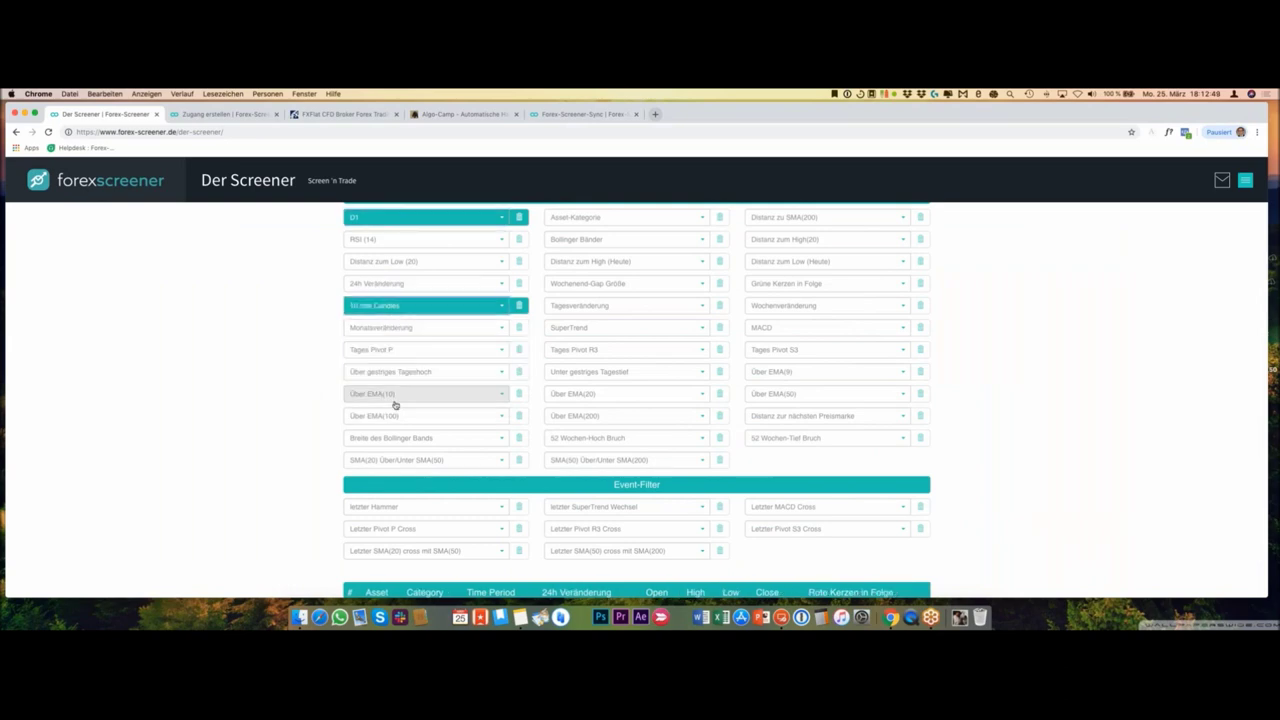
scroll(291, 402, down, 3)
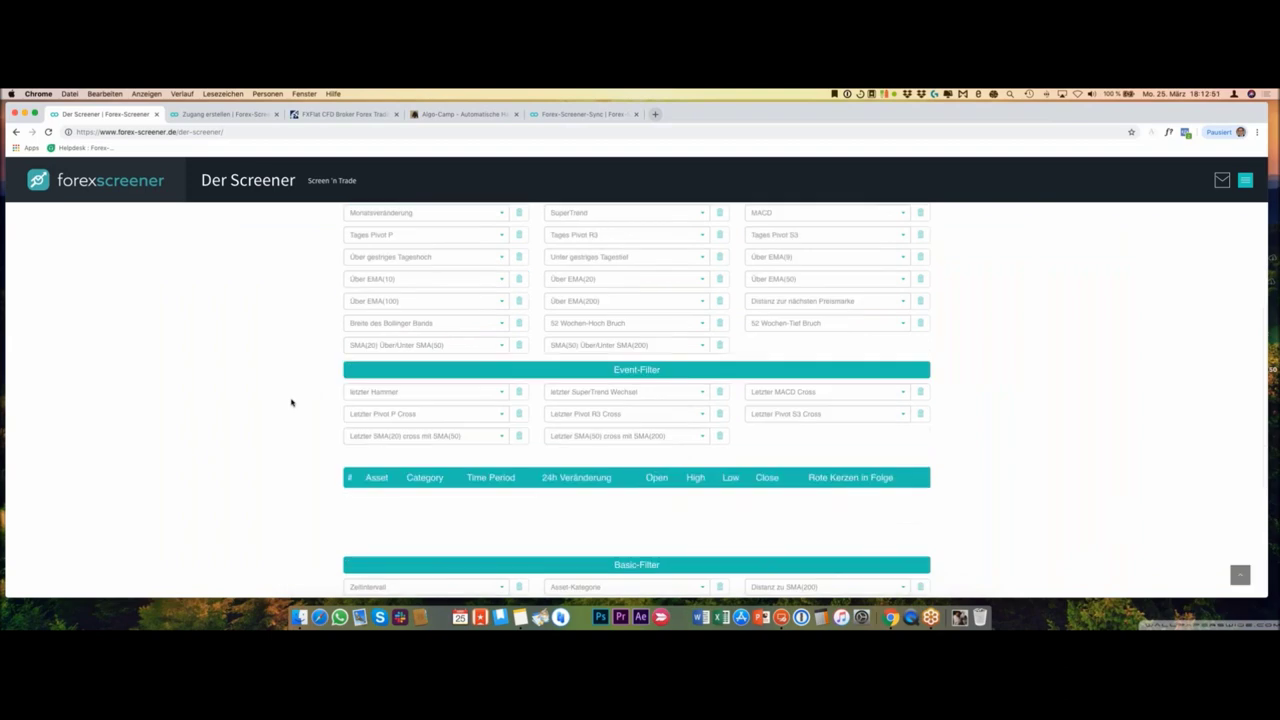
scroll(426, 502, up, 3)
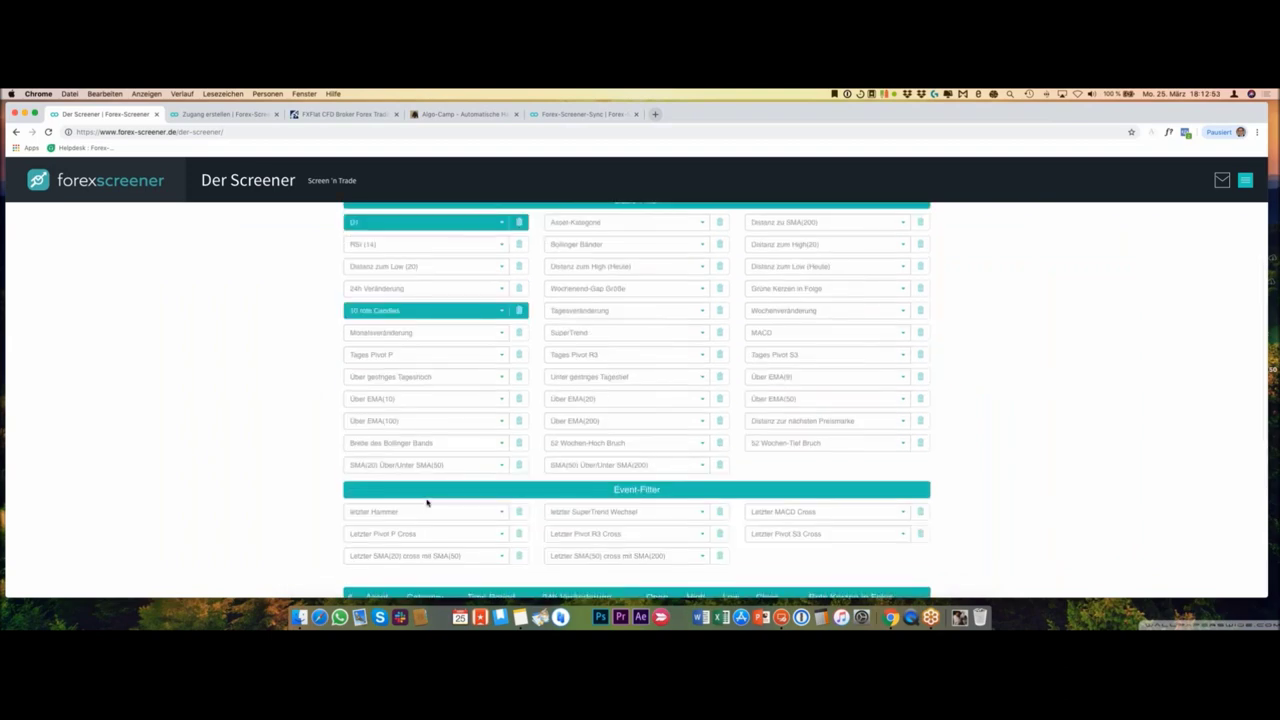
Step: Clear the Rote Kerzen in Folge and Zeitintervall filters and set Asset-Kategorie to Forex
click(519, 313)
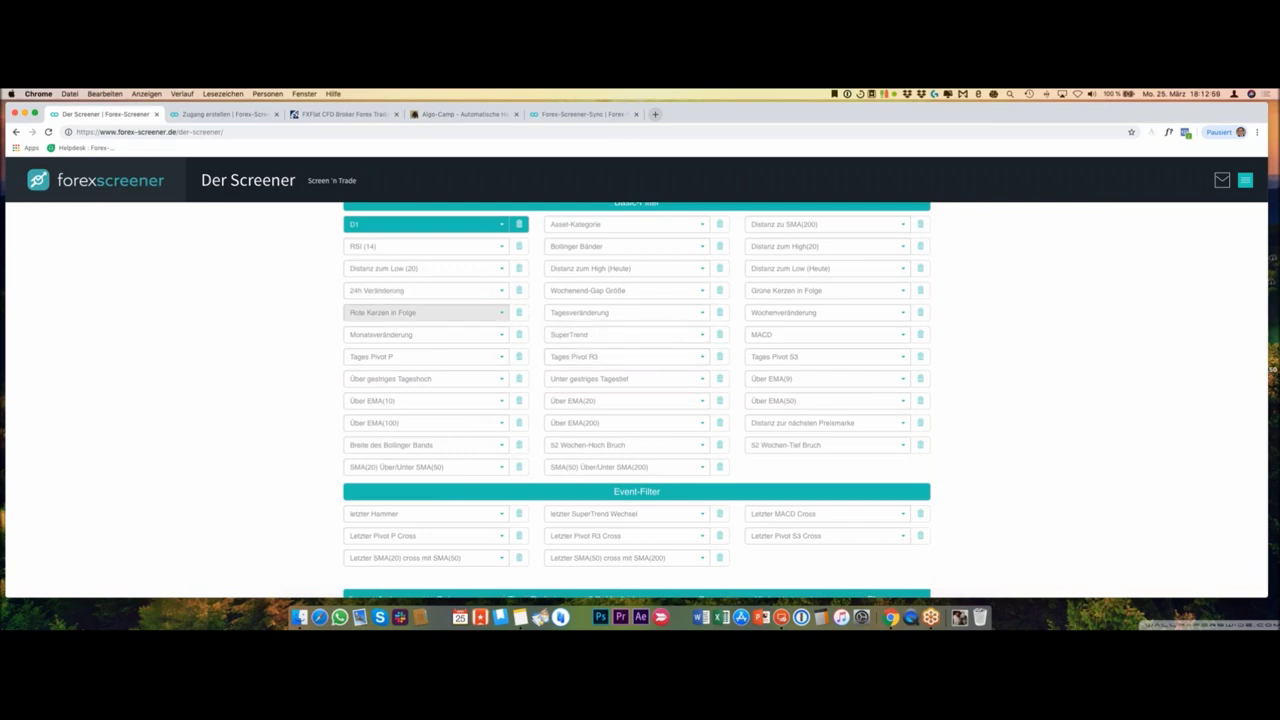
click(519, 224)
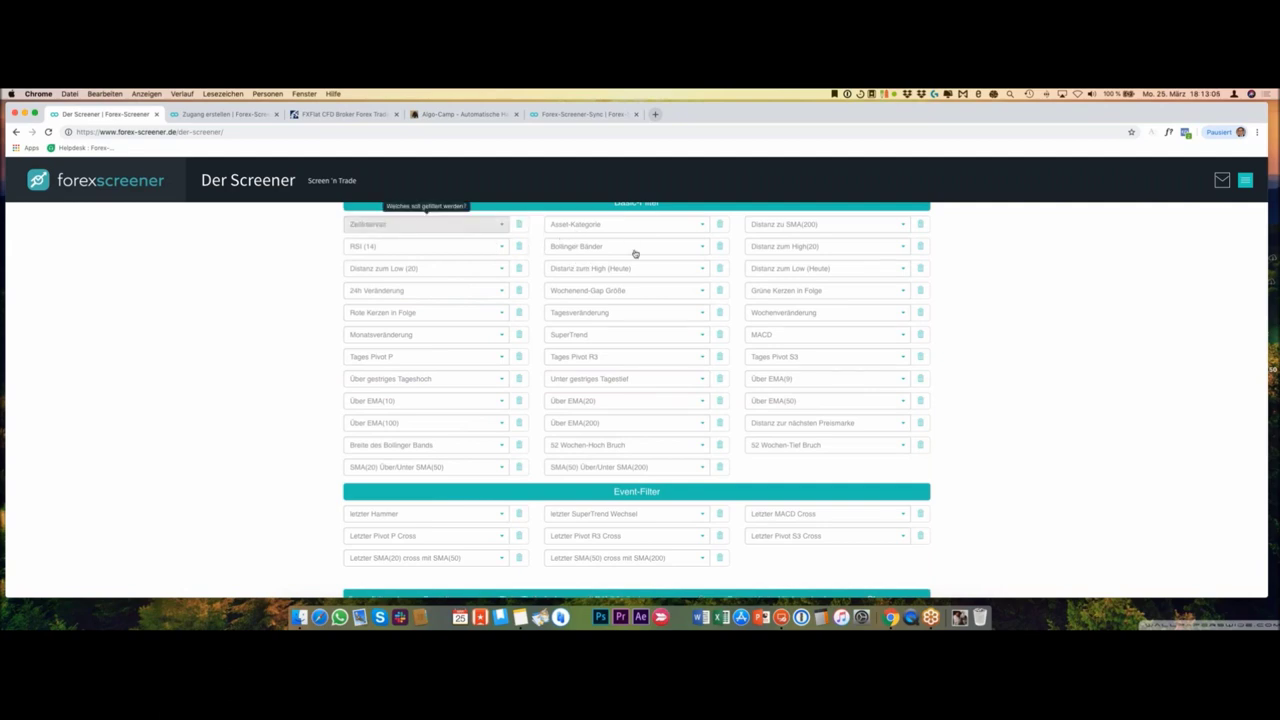
scroll(634, 254, up, 1)
click(676, 248)
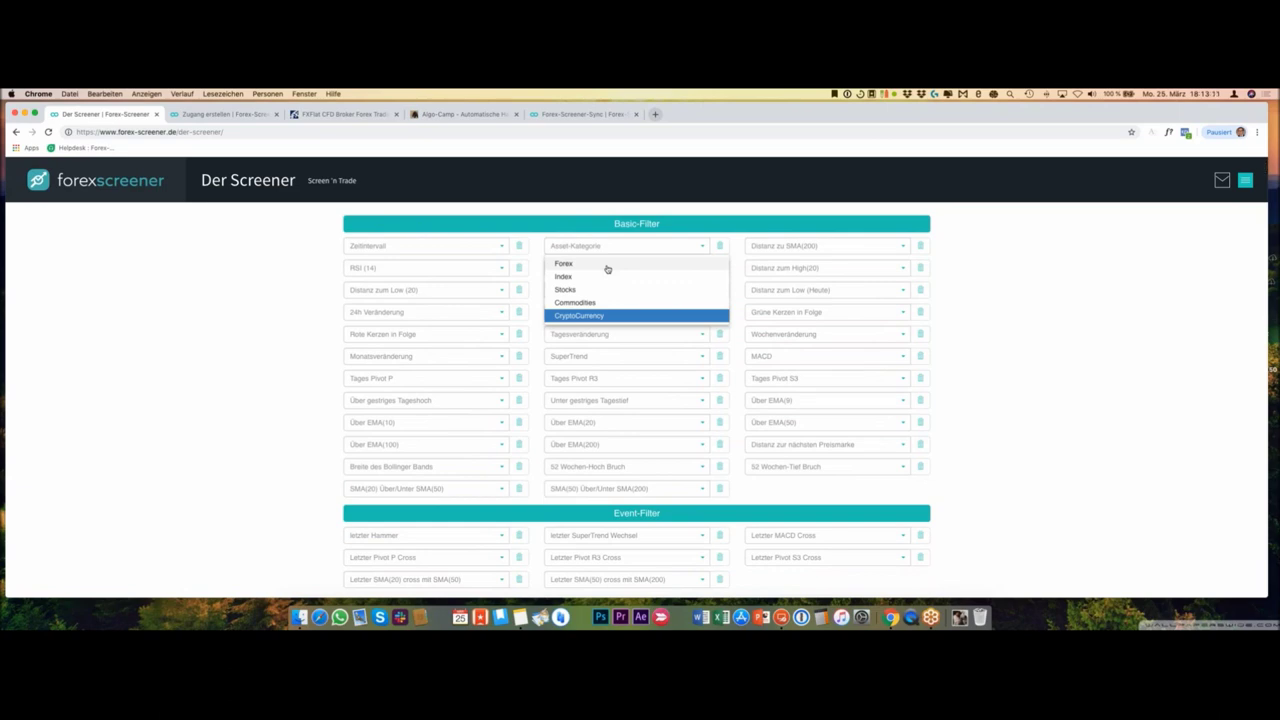
click(650, 265)
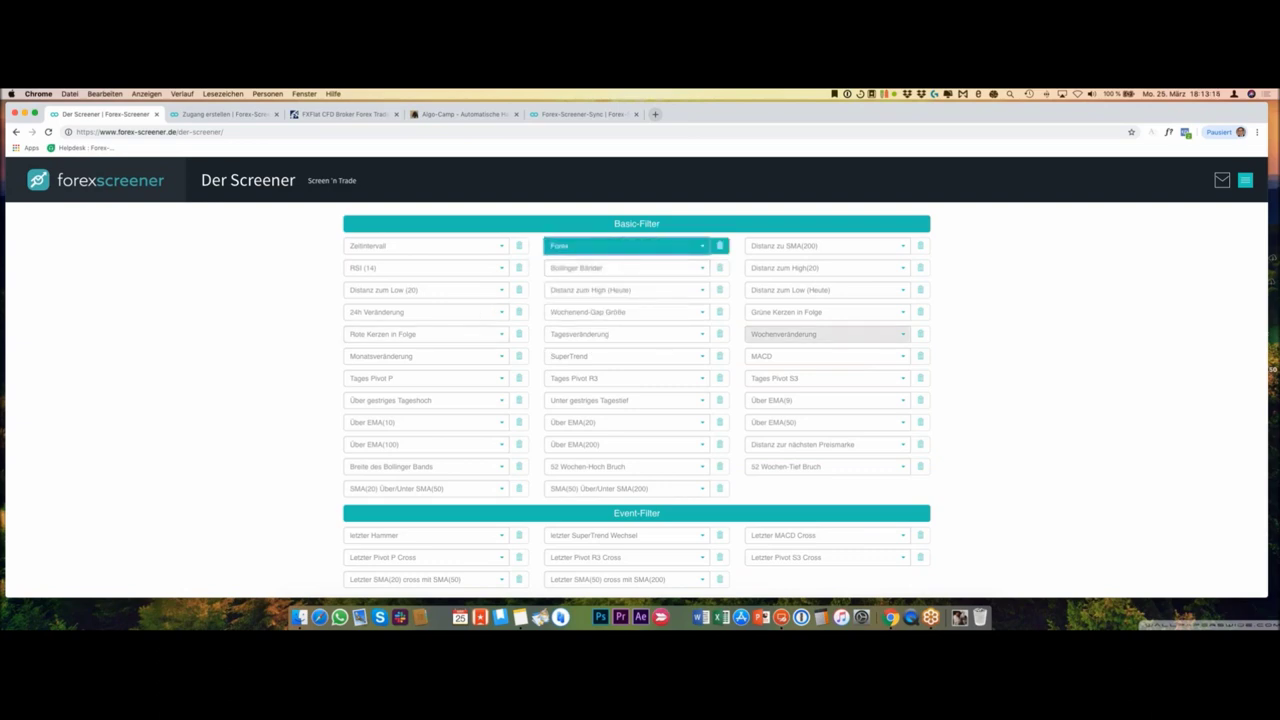
Step: Set the SuperTrend filter to Aufwärtstrend and the Über EMA(10) filter to Kurs > EMA(10)
click(658, 358)
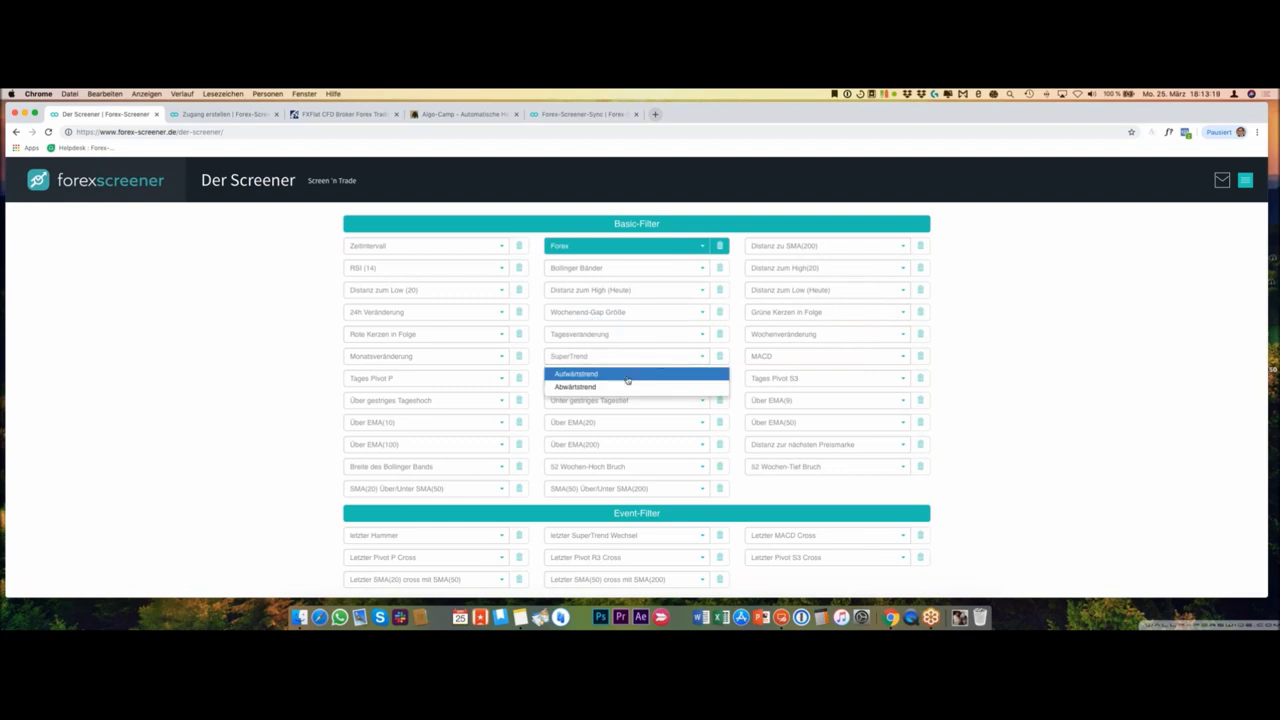
click(627, 378)
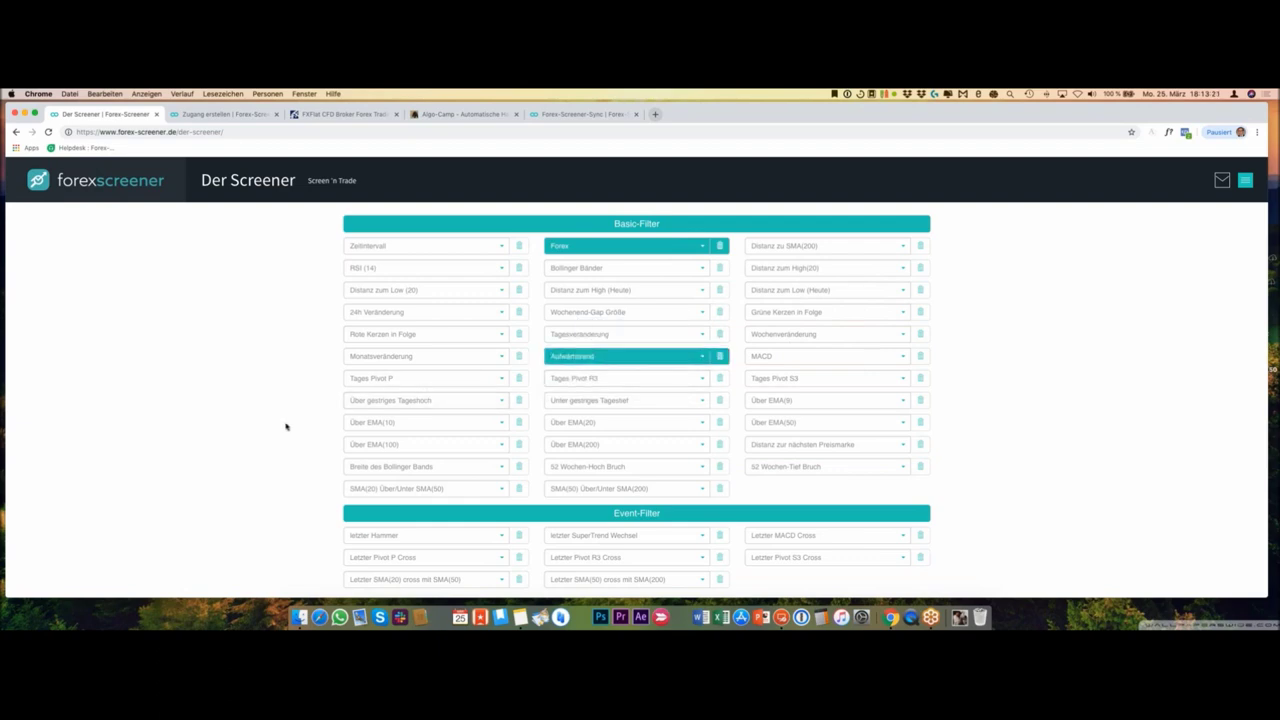
click(490, 428)
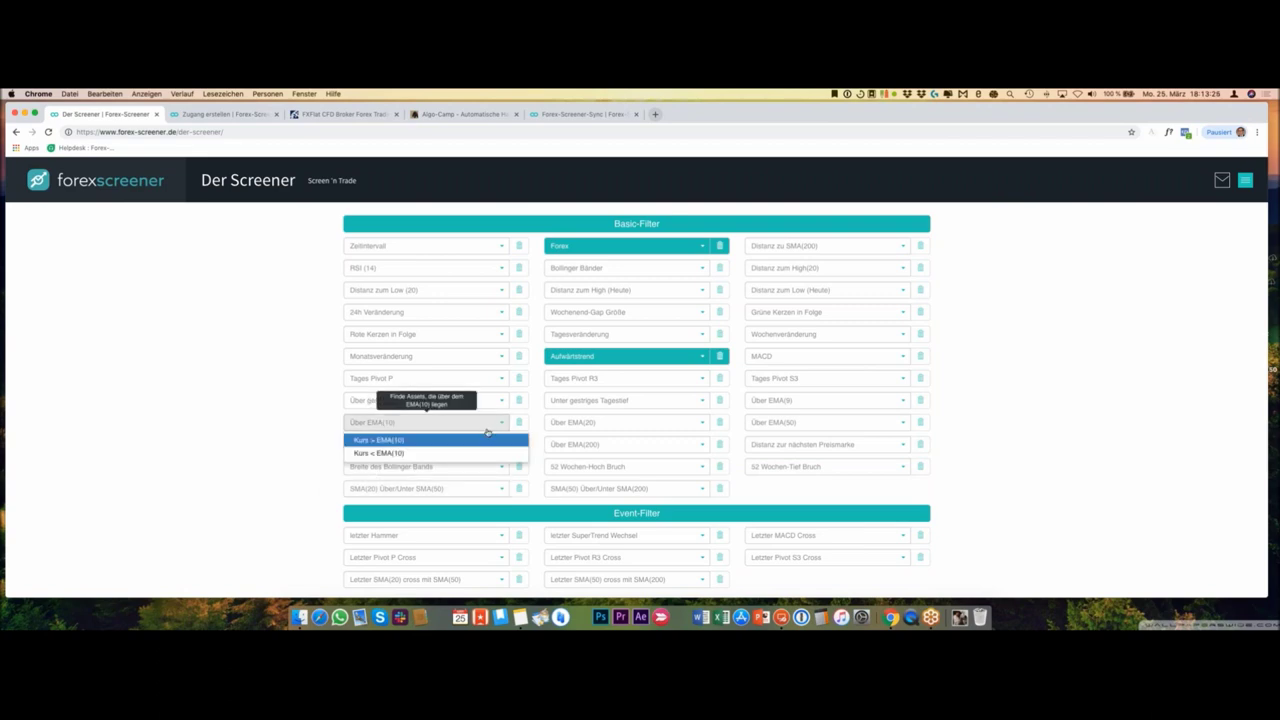
click(453, 442)
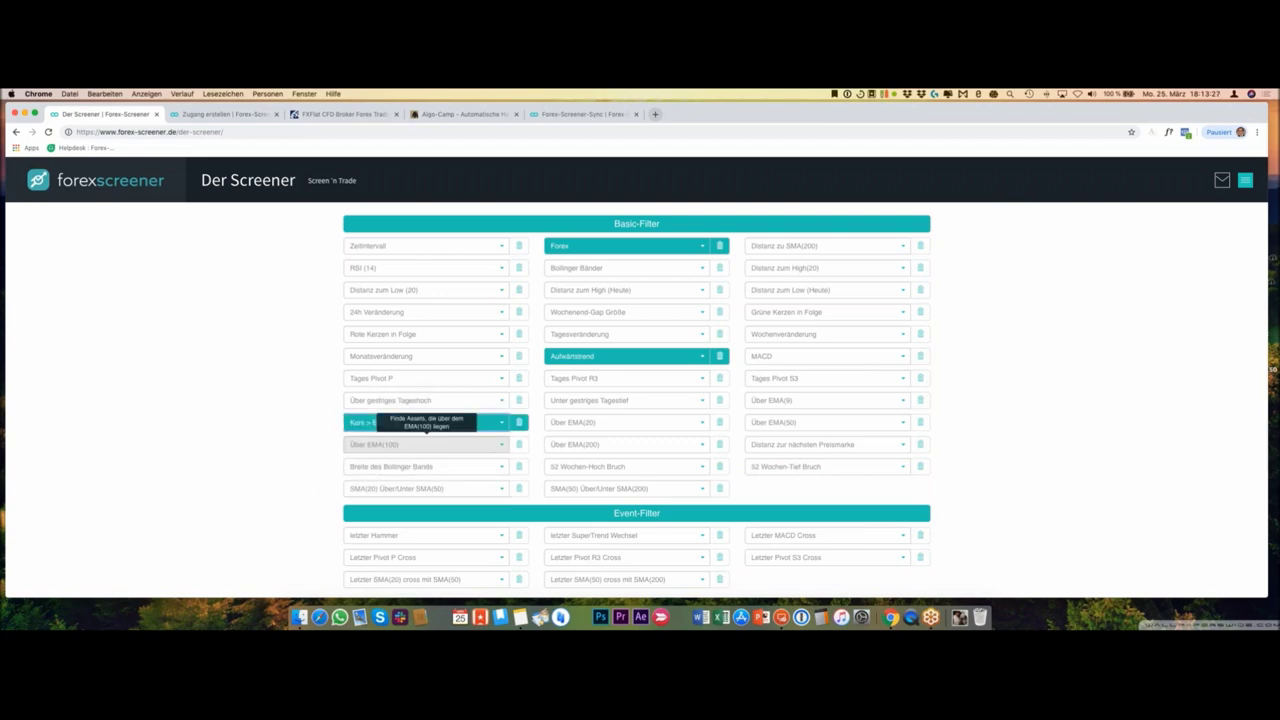
Step: Examine the table of forex assets matching the SuperTrend and EMA(10) filters, including their time periods
scroll(252, 462, down, 4)
scroll(252, 462, down, 10)
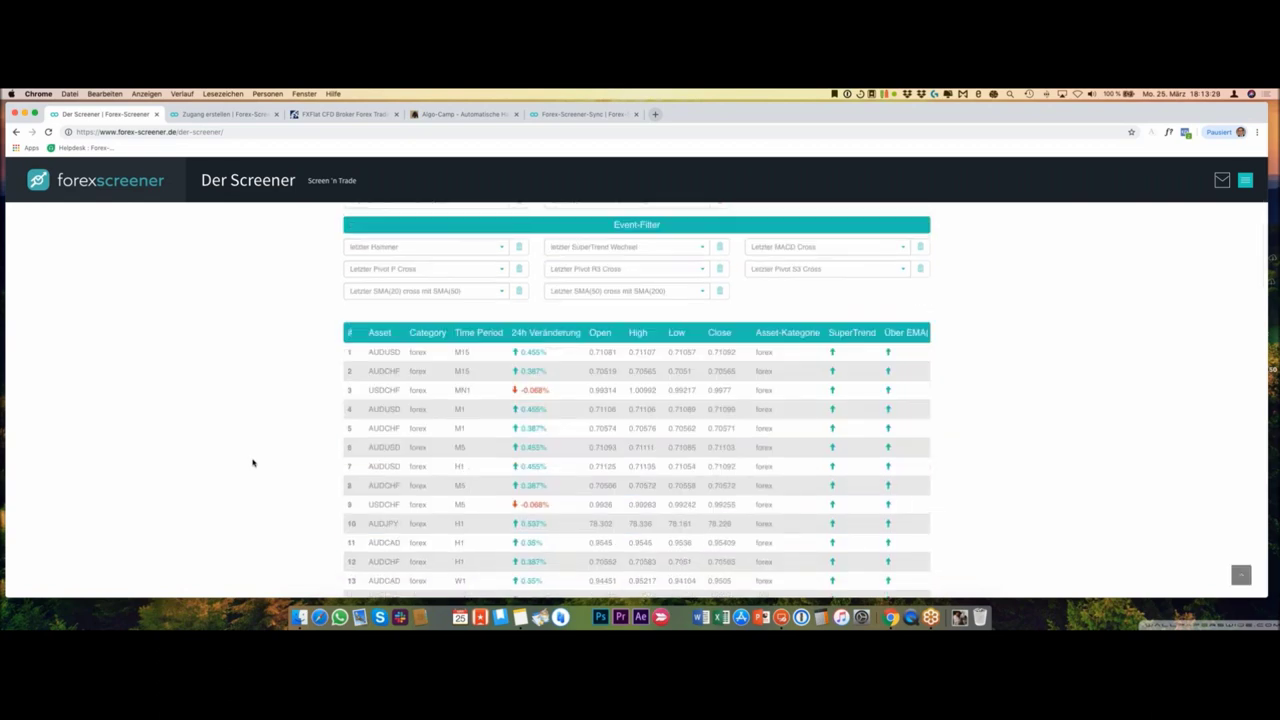
scroll(257, 462, down, 15)
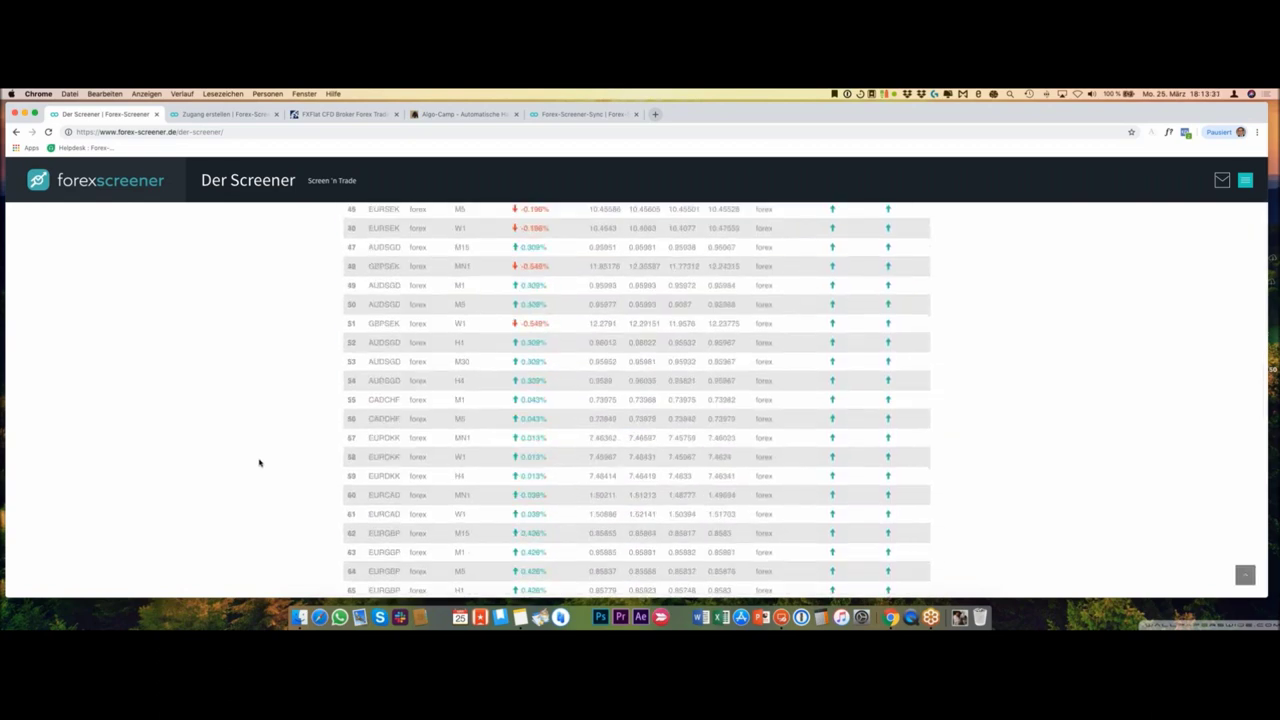
scroll(302, 449, up, 5)
scroll(302, 449, up, 12)
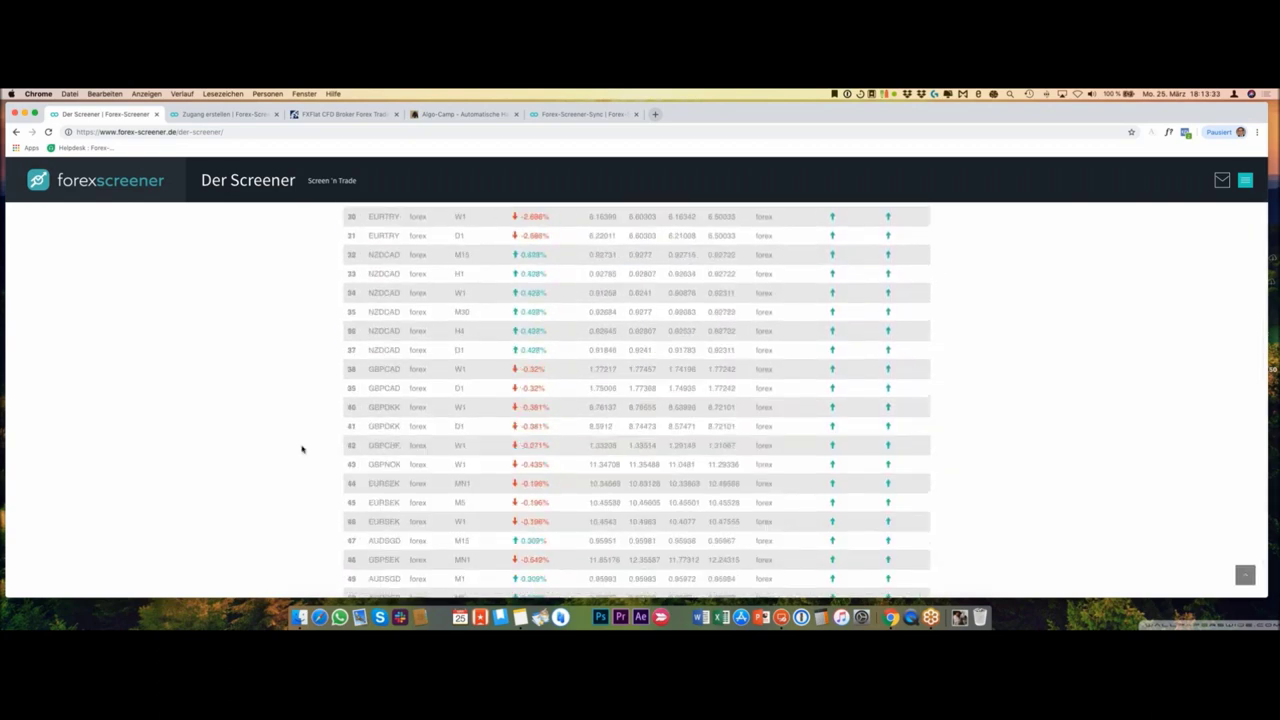
scroll(312, 447, down, 4)
scroll(313, 446, down, 15)
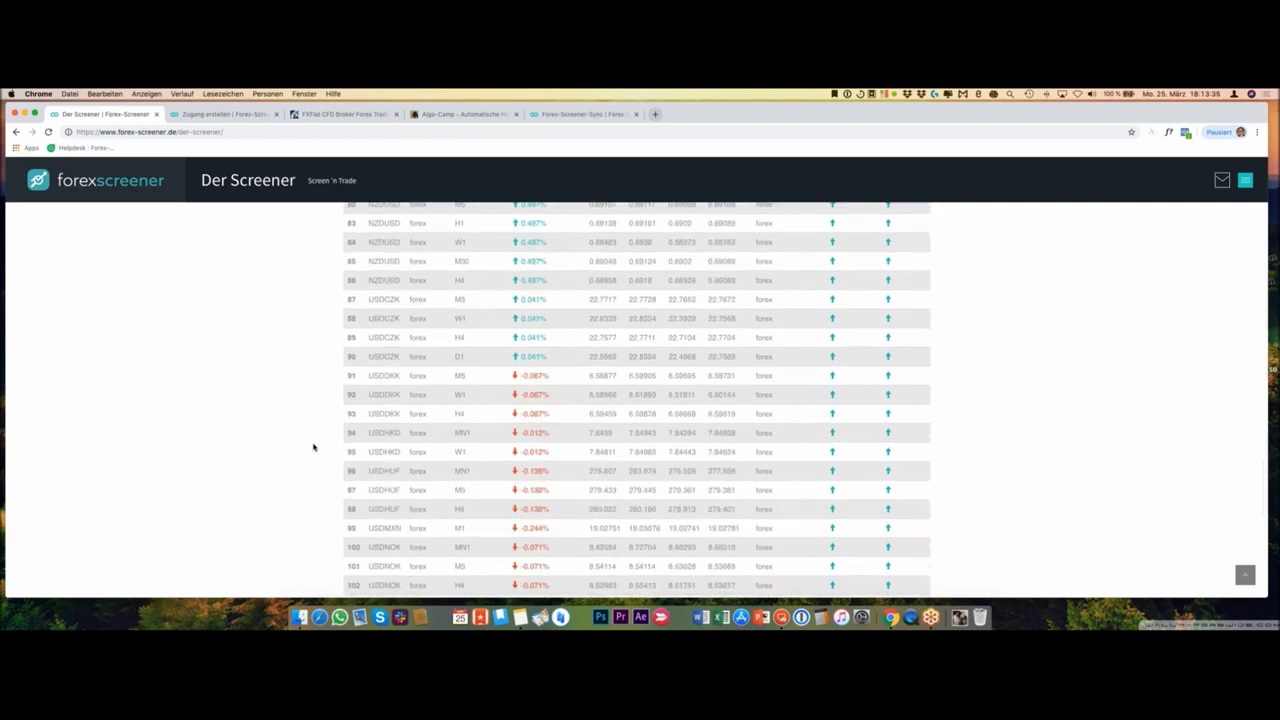
scroll(453, 419, up, 15)
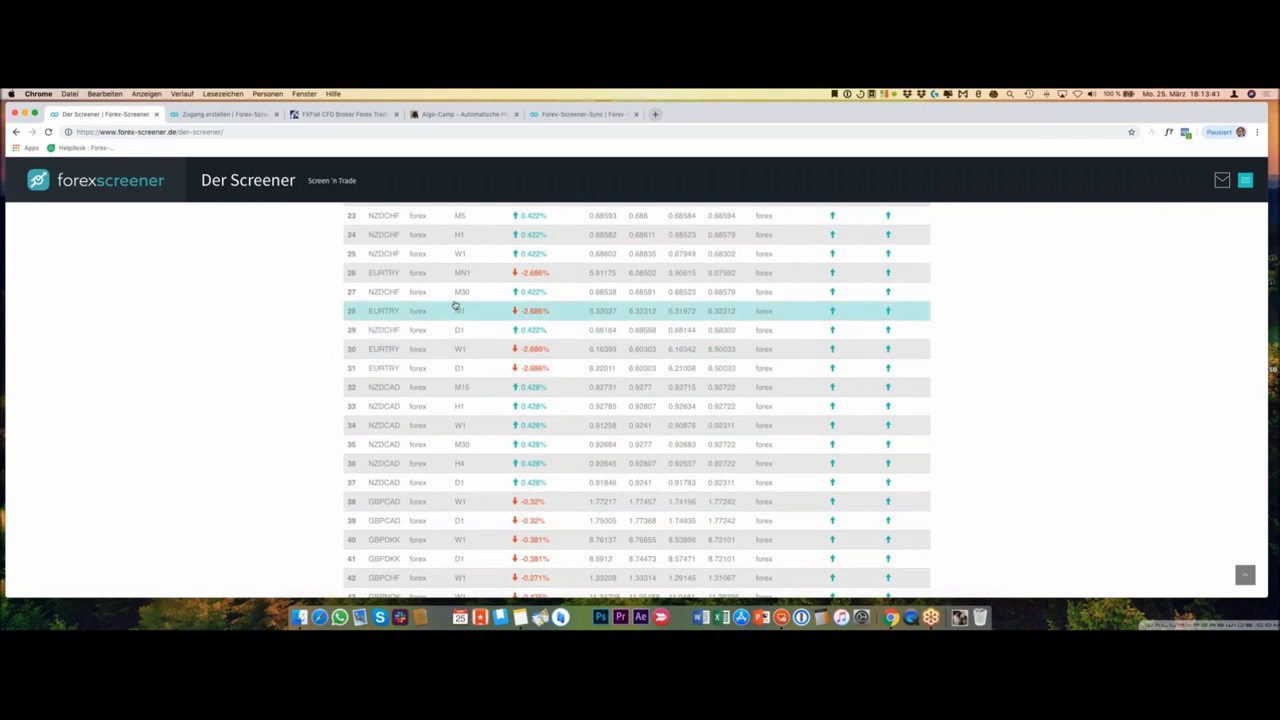
scroll(453, 307, up, 3)
scroll(459, 305, up, 3)
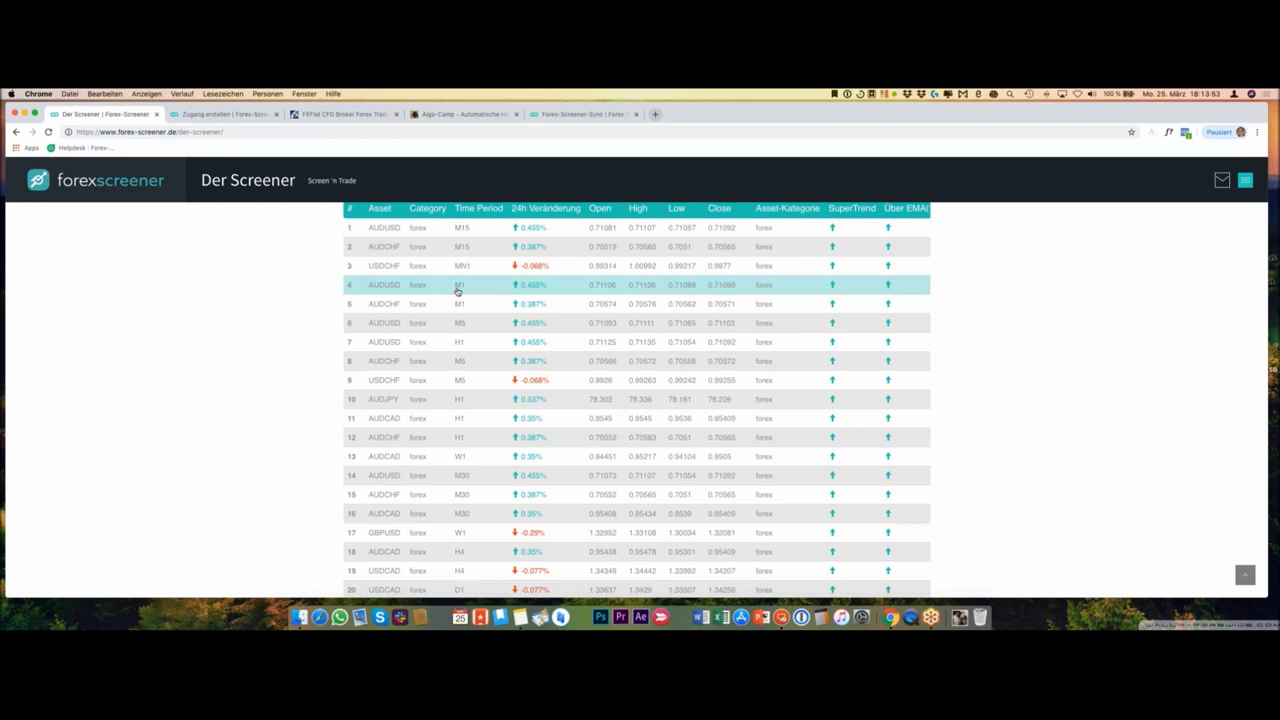
Step: Set the Zeitintervall filter to H4 and check the matching forex assets in the result table
scroll(405, 325, up, 5)
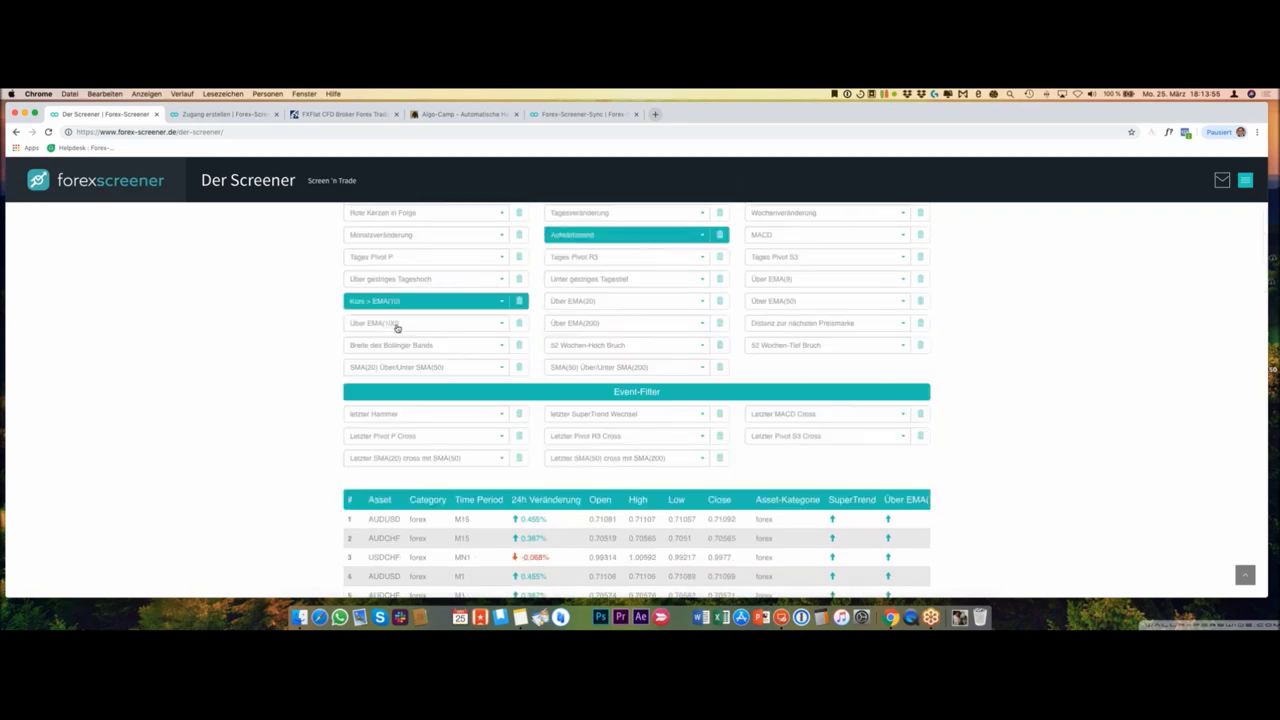
scroll(405, 325, up, 5)
scroll(427, 268, down, 2)
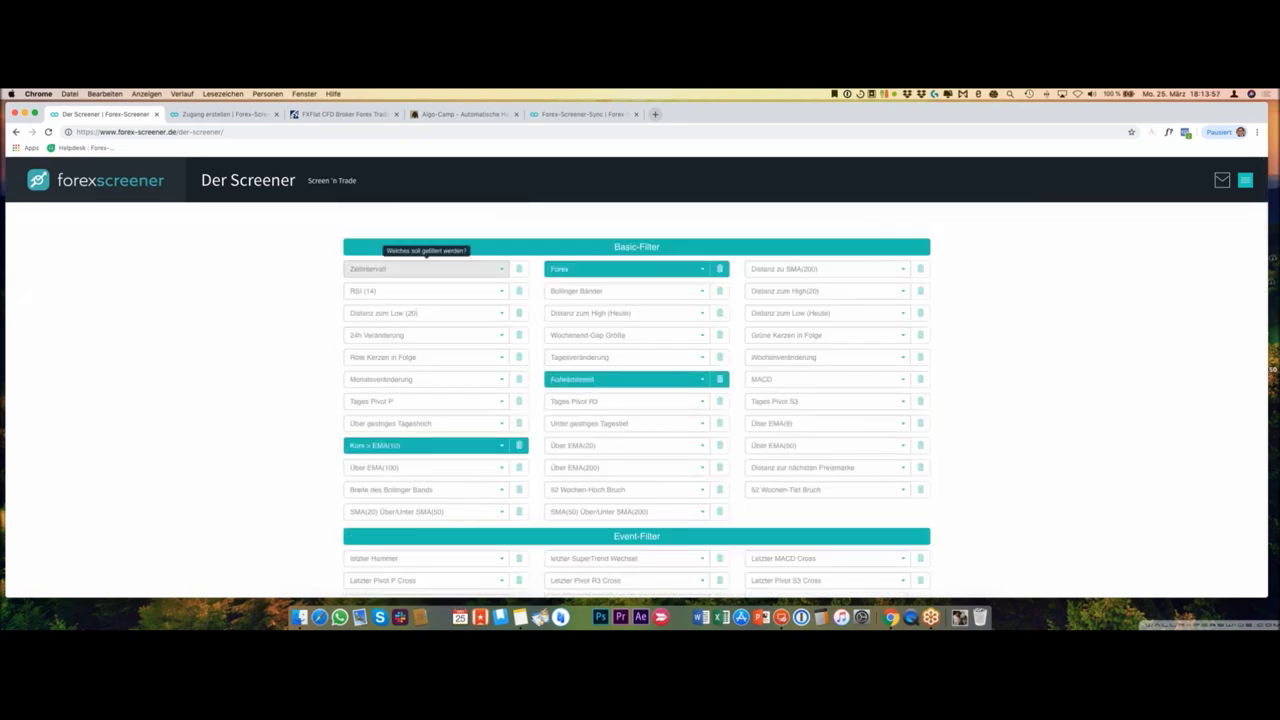
click(451, 270)
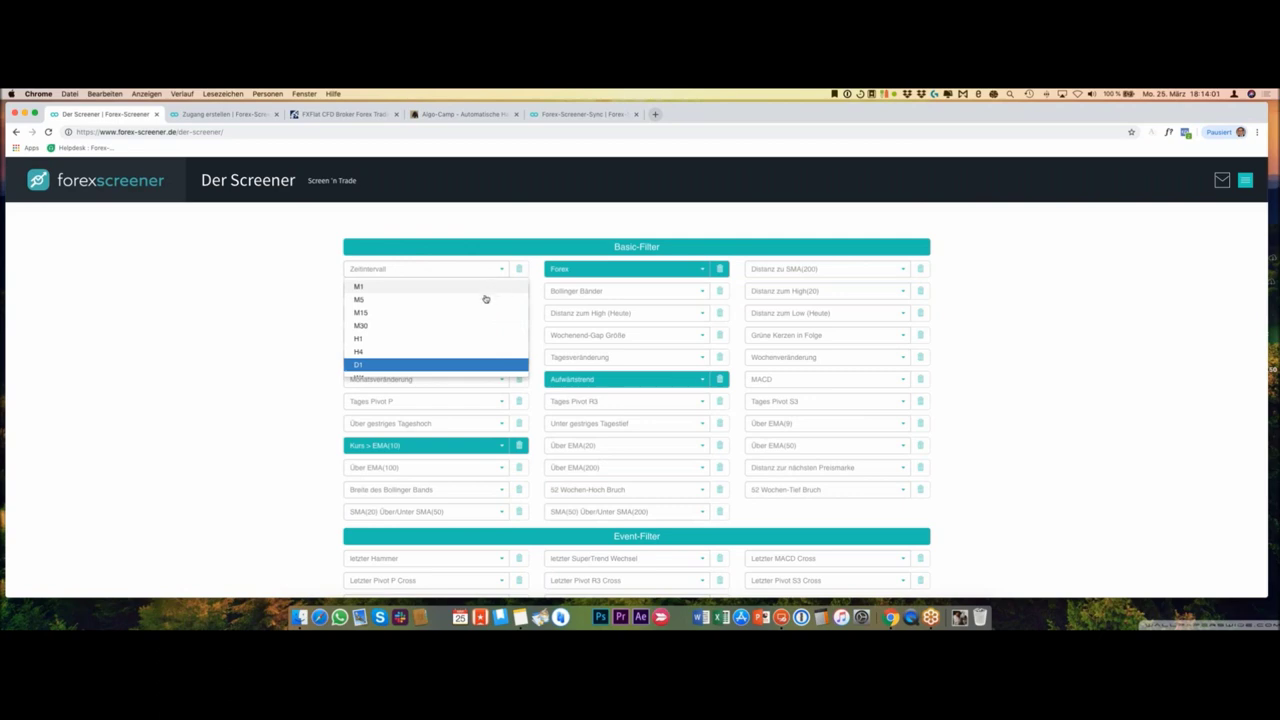
click(399, 352)
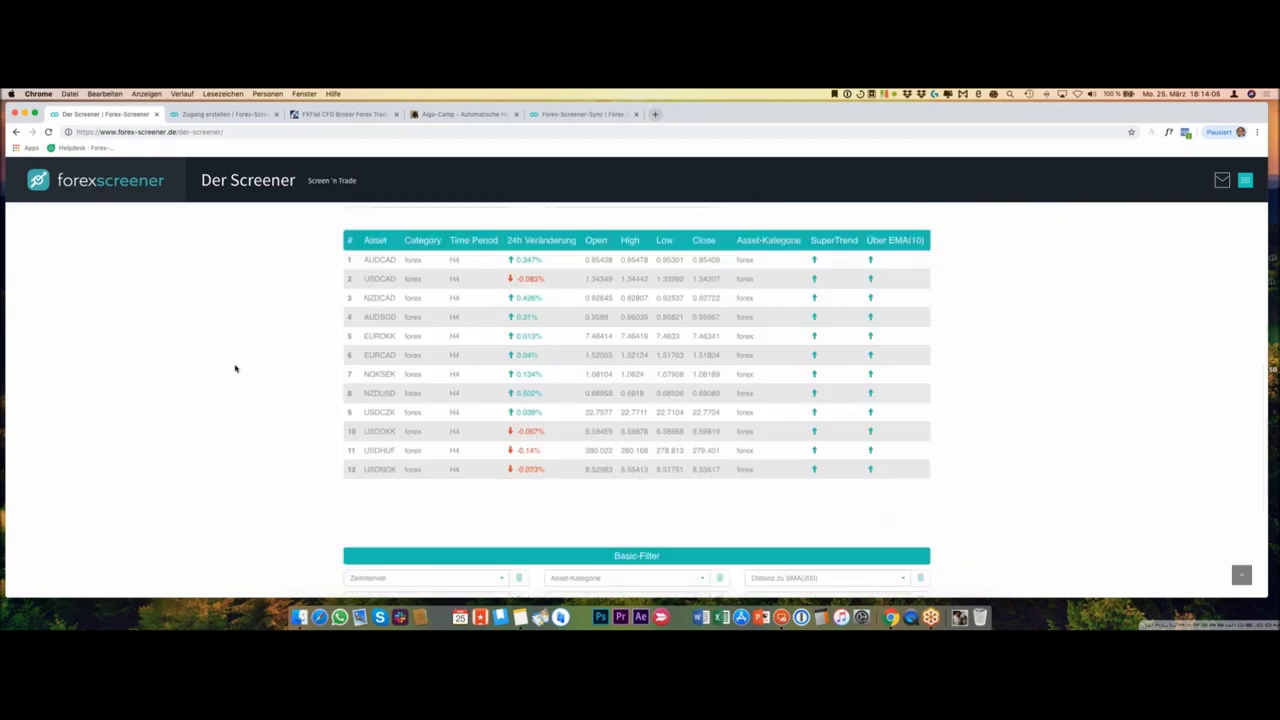
scroll(236, 368, up, 1)
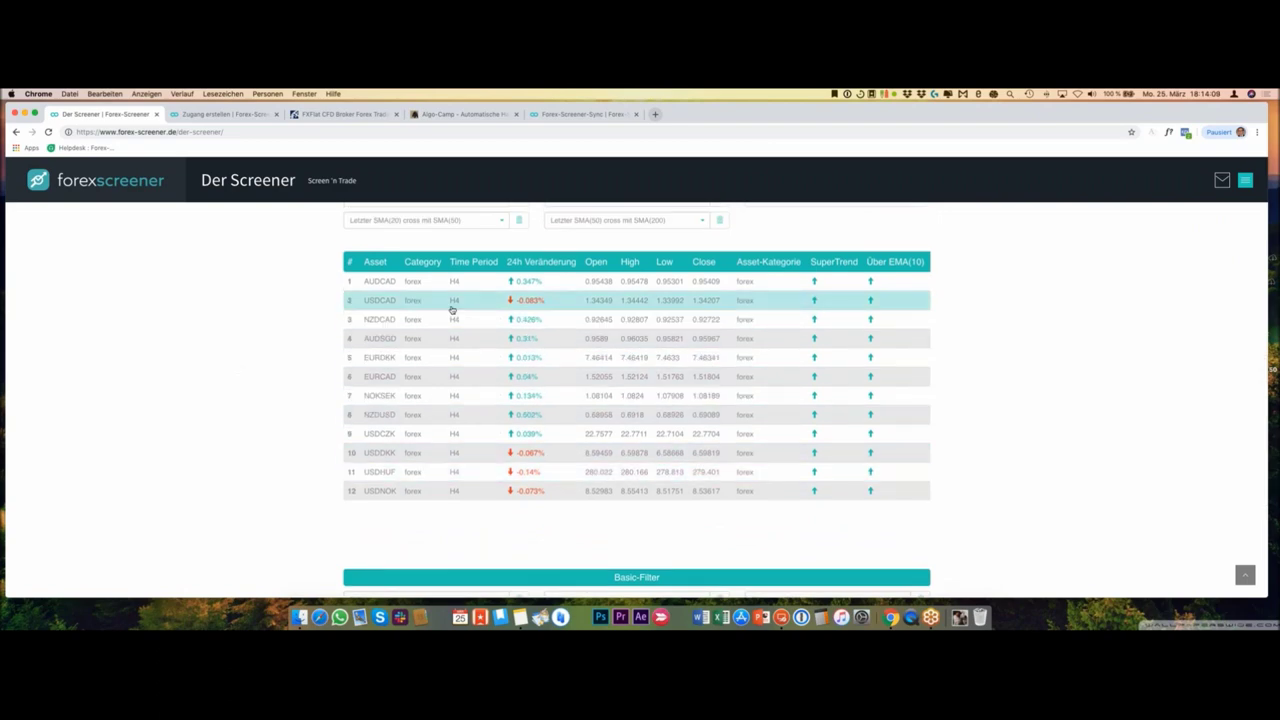
scroll(303, 369, up, 1)
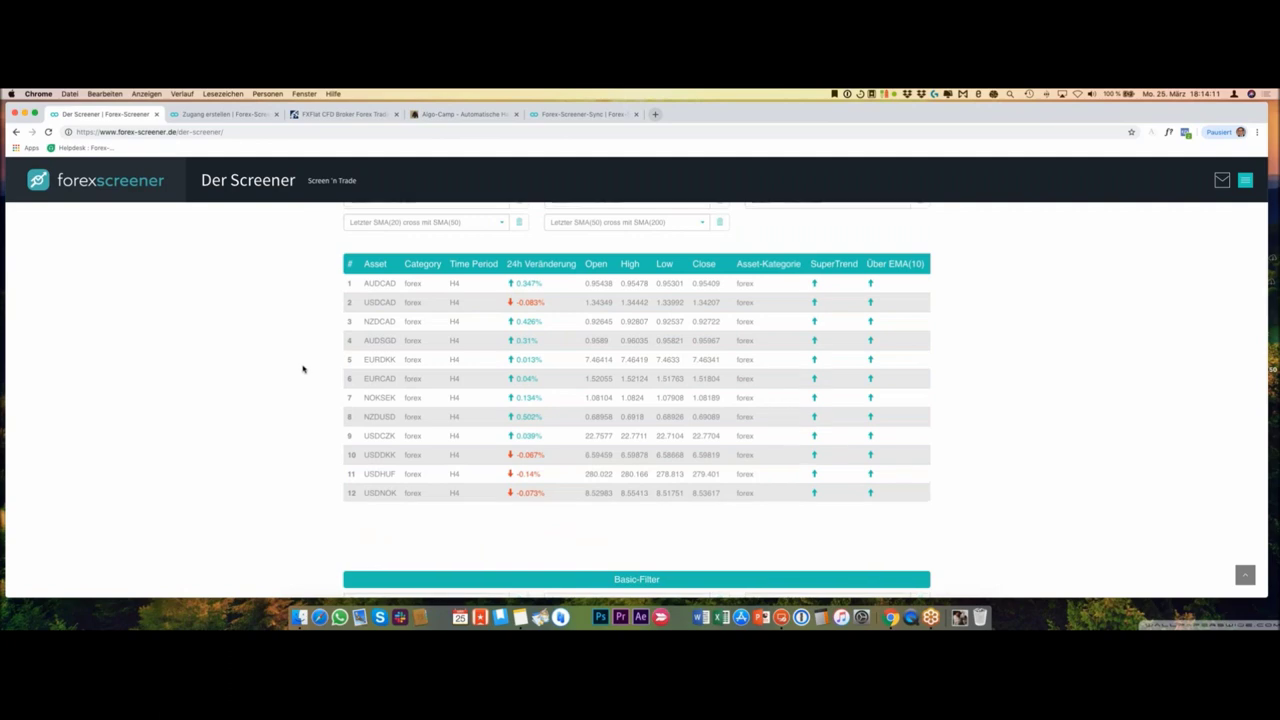
Step: Clear the Über EMA(10), SuperTrend, Asset-Kategorie and Zeitintervall filters
scroll(303, 369, up, 5)
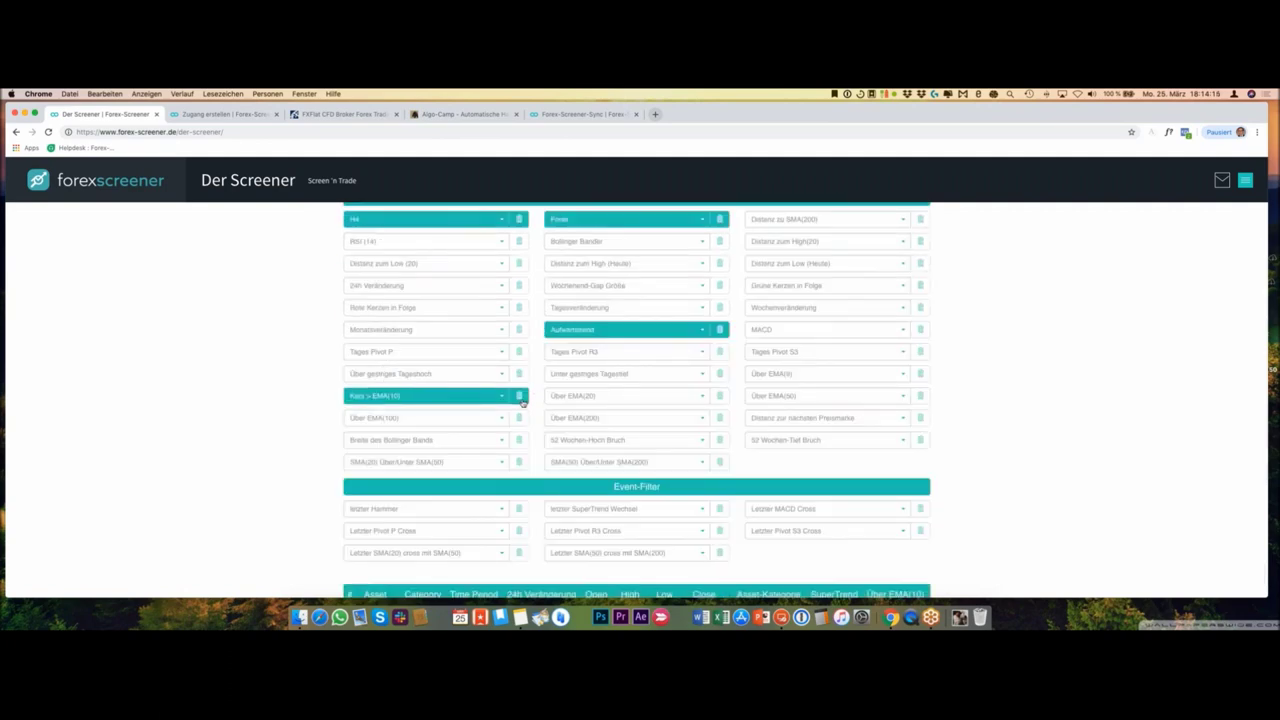
click(519, 396)
click(719, 329)
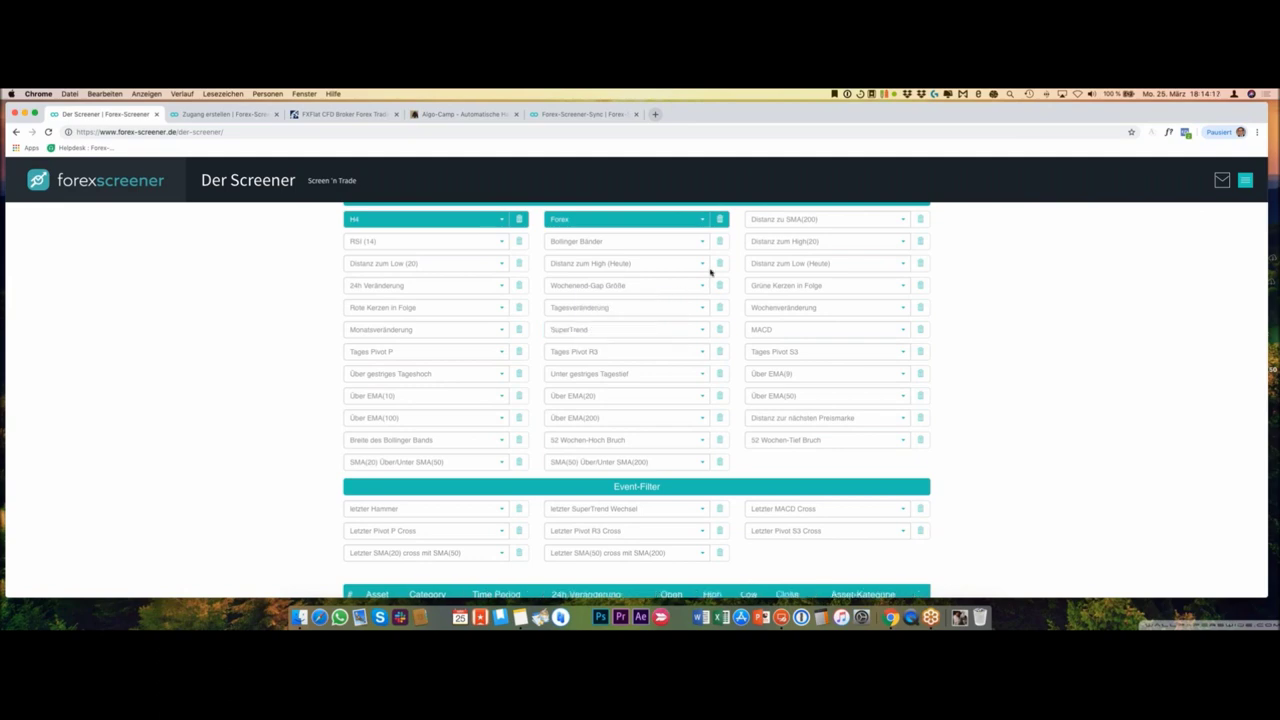
click(719, 219)
scroll(521, 231, up, 1)
click(520, 227)
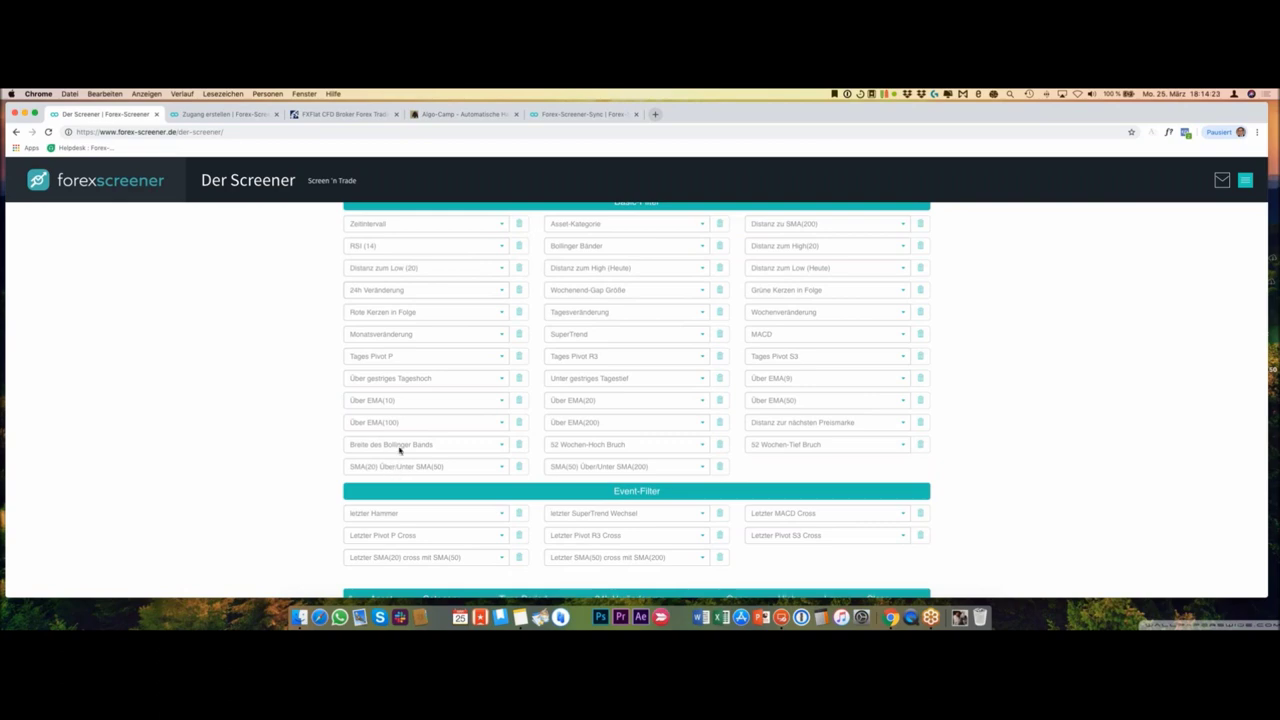
scroll(349, 449, down, 2)
scroll(276, 457, down, 2)
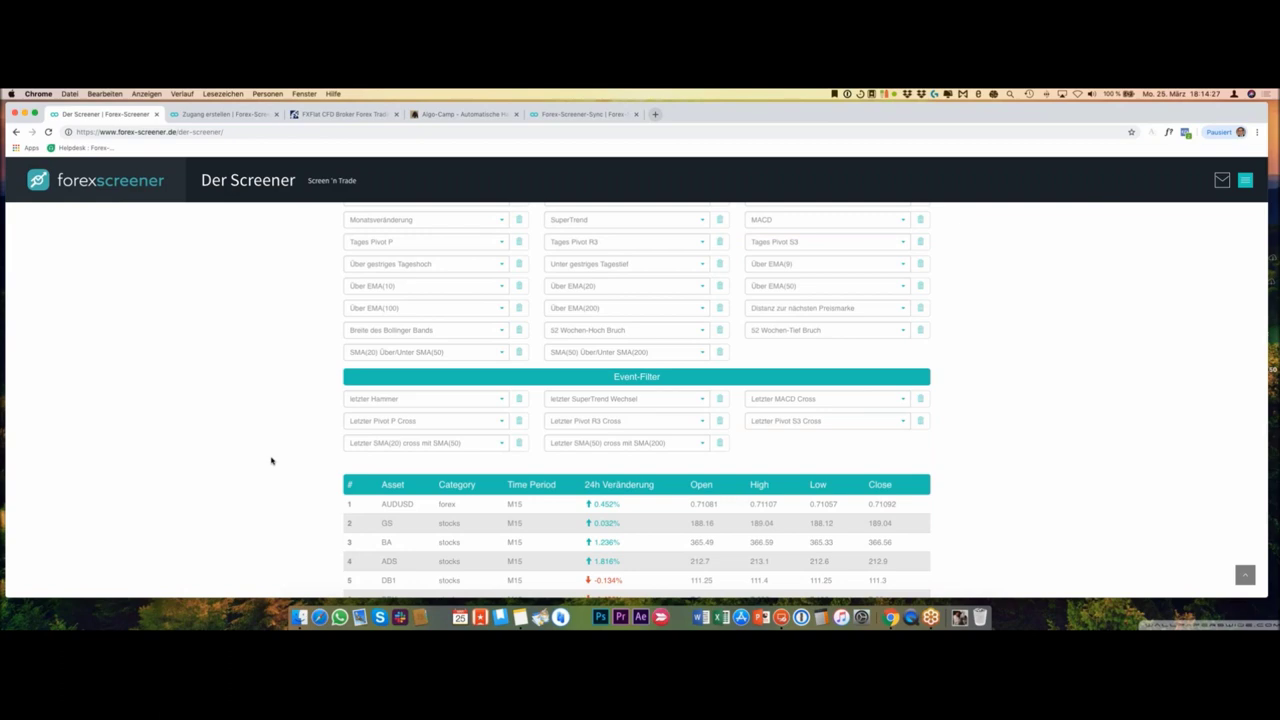
scroll(270, 460, up, 5)
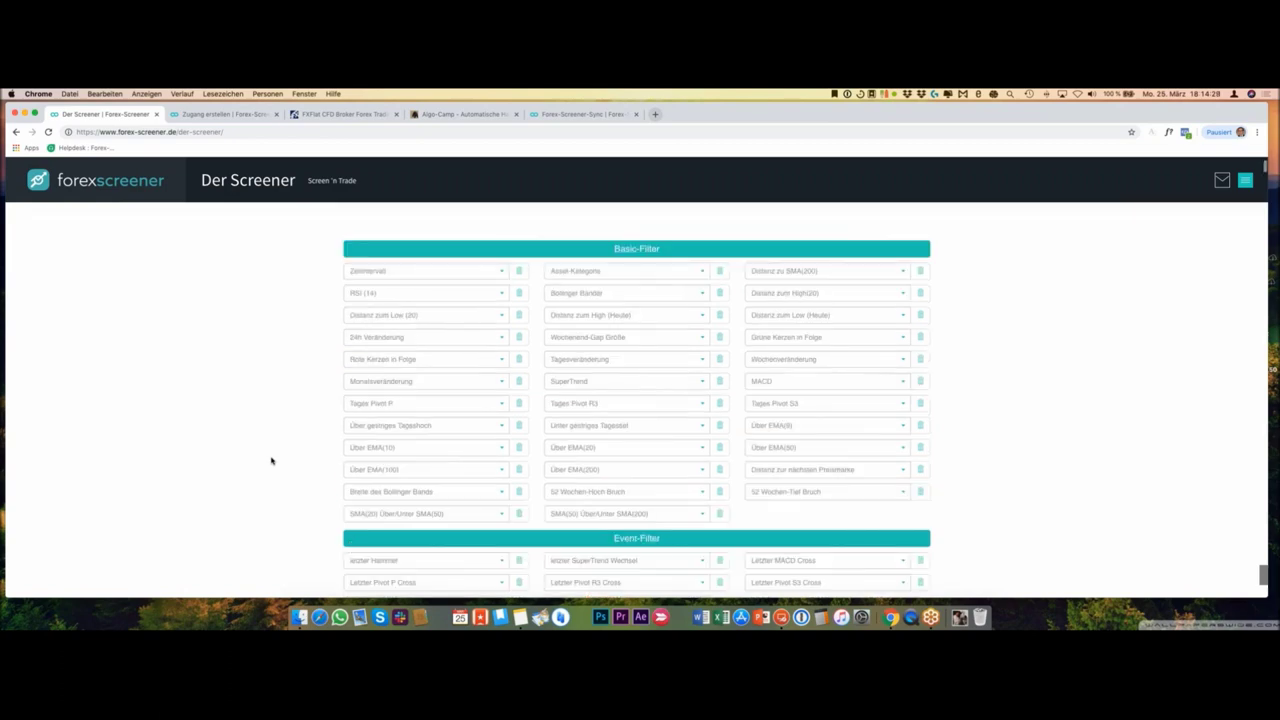
Step: Set the Über EMA(200) filter to Kurs > EMA(200) and the Über EMA(20) filter to Kurs < EMA(20)
scroll(270, 460, down, 1)
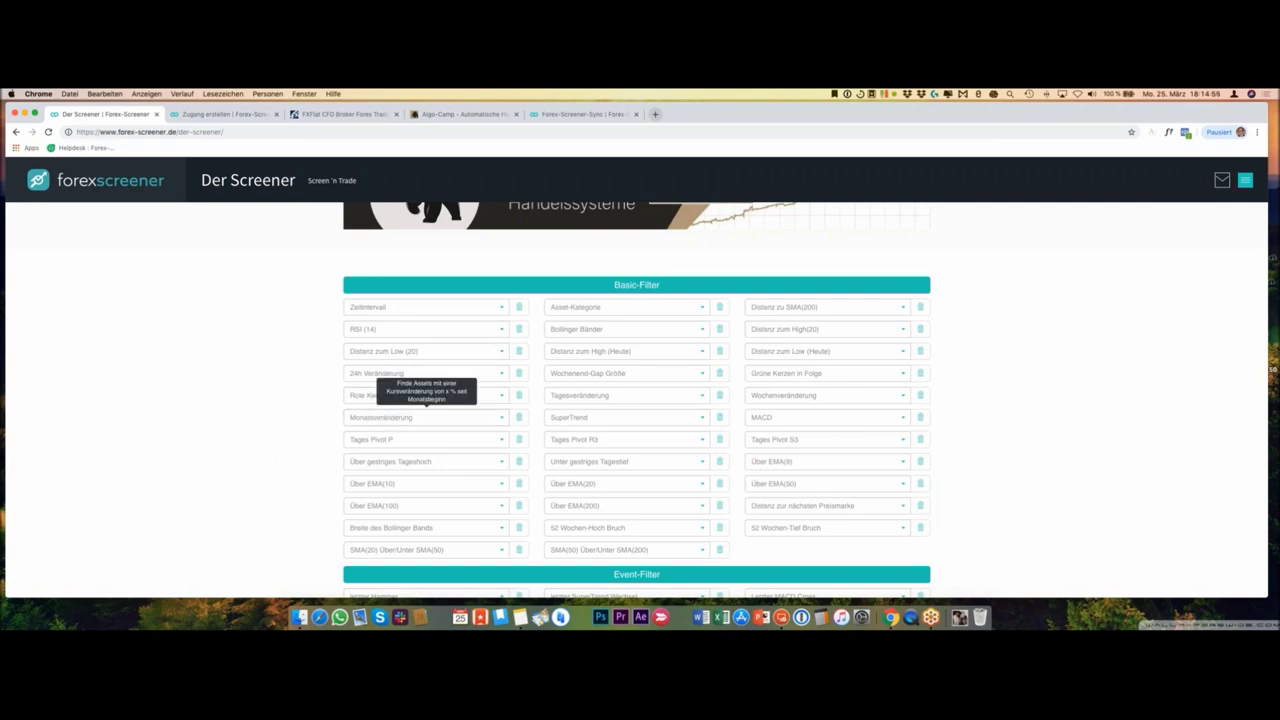
scroll(307, 435, down, 3)
scroll(307, 435, up, 1)
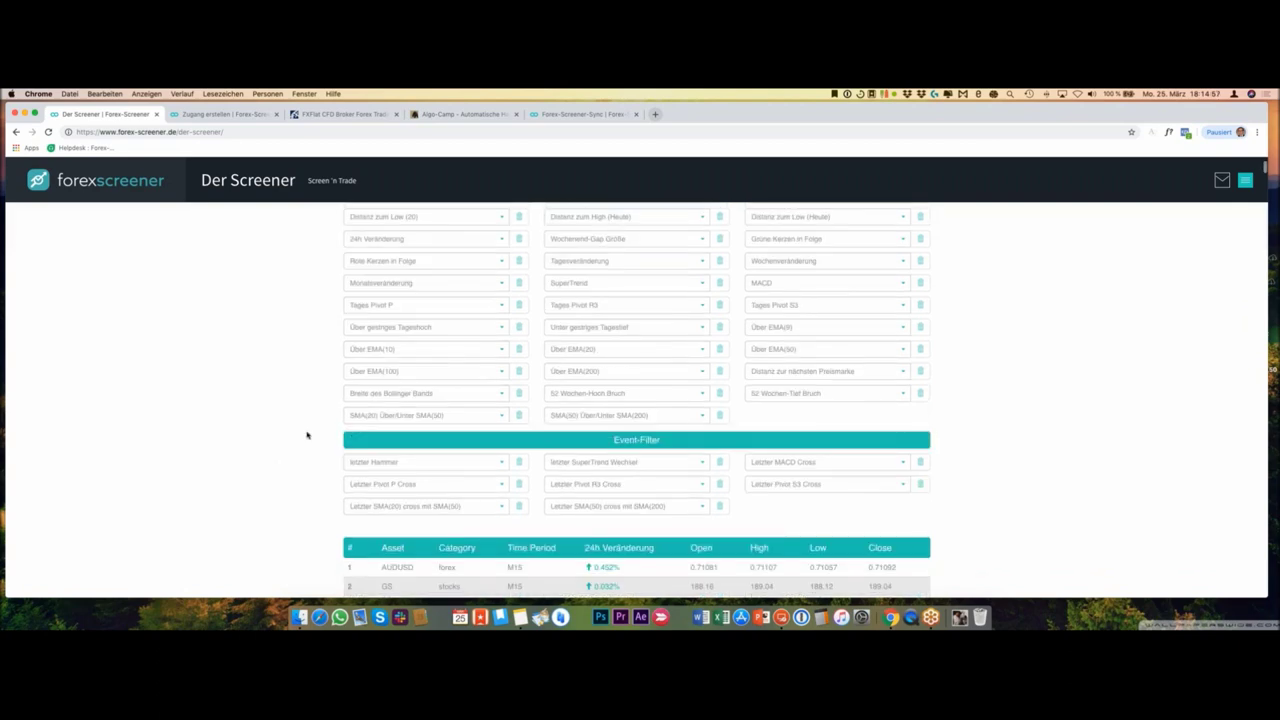
click(630, 375)
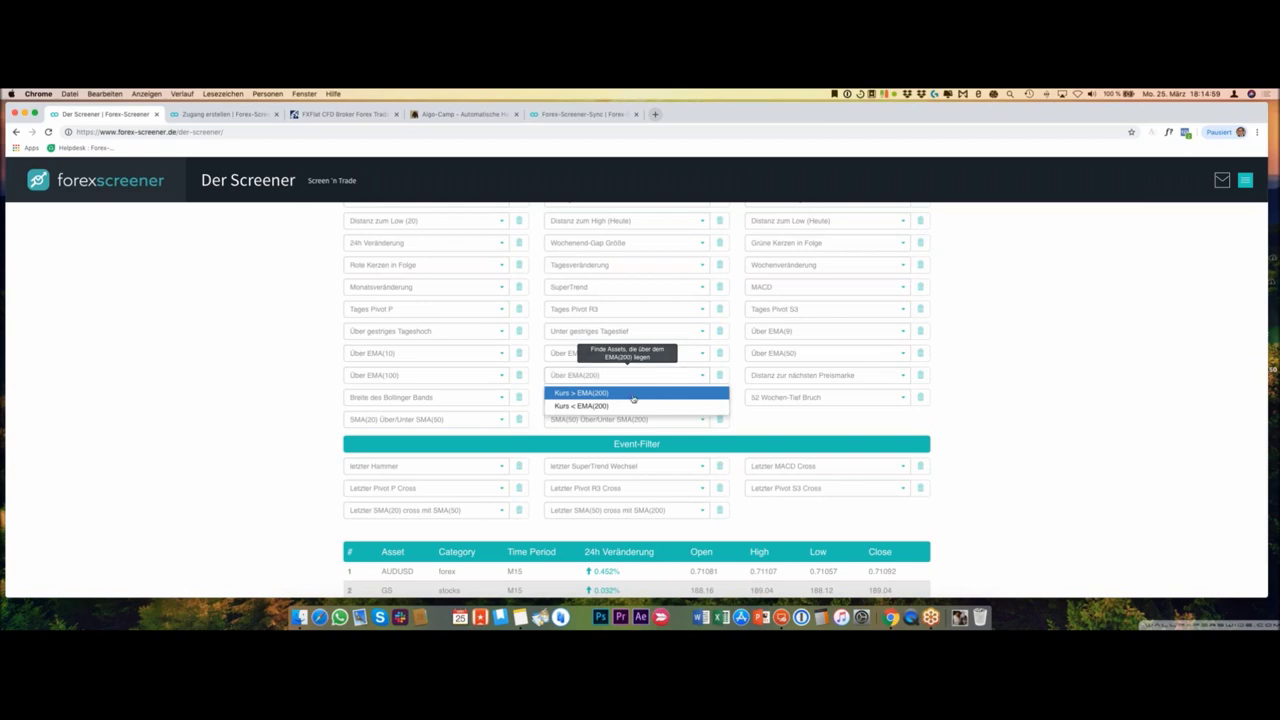
click(630, 395)
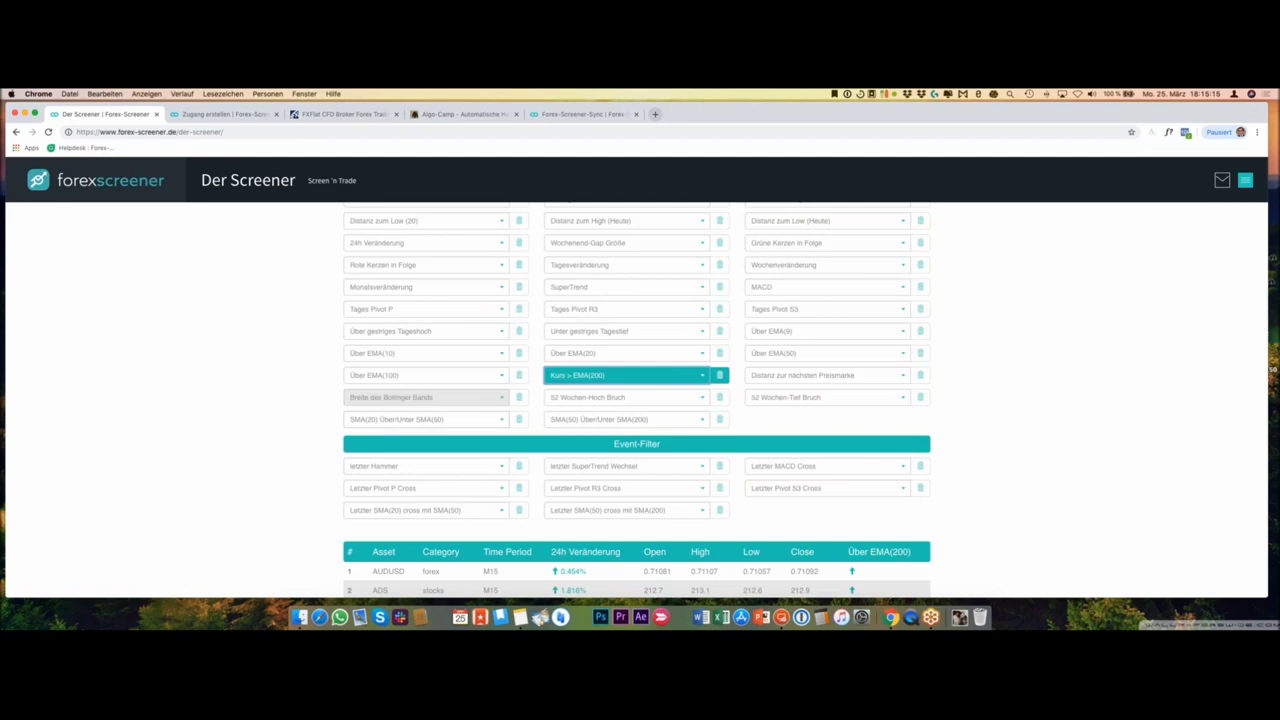
click(603, 356)
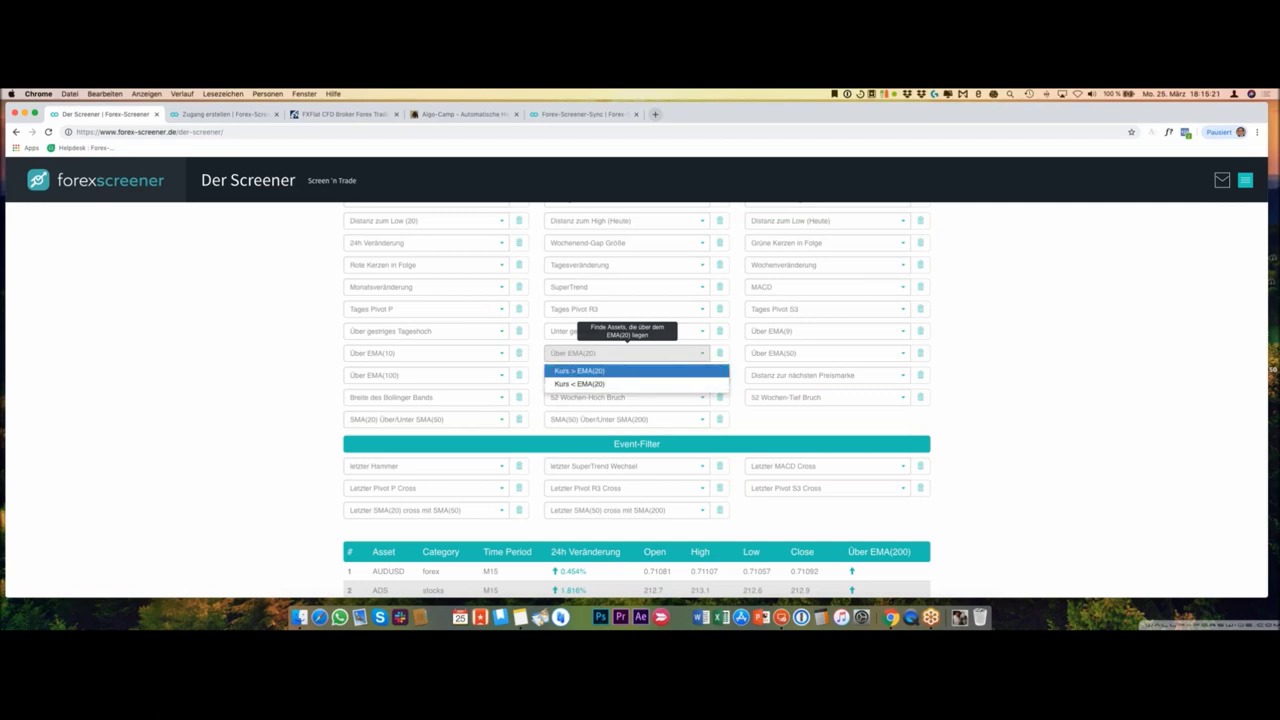
click(608, 386)
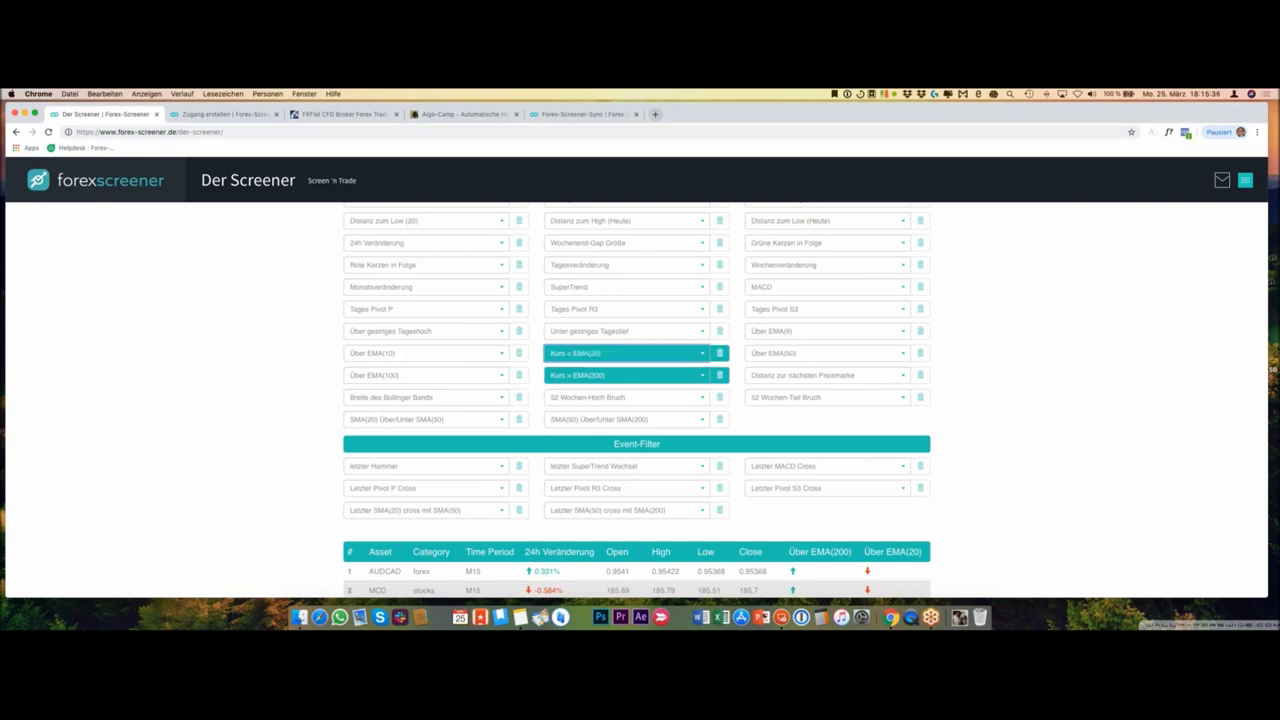
Step: Look through the assets matching both EMA filters and set the Zeitintervall filter to H1
scroll(592, 400, down, 15)
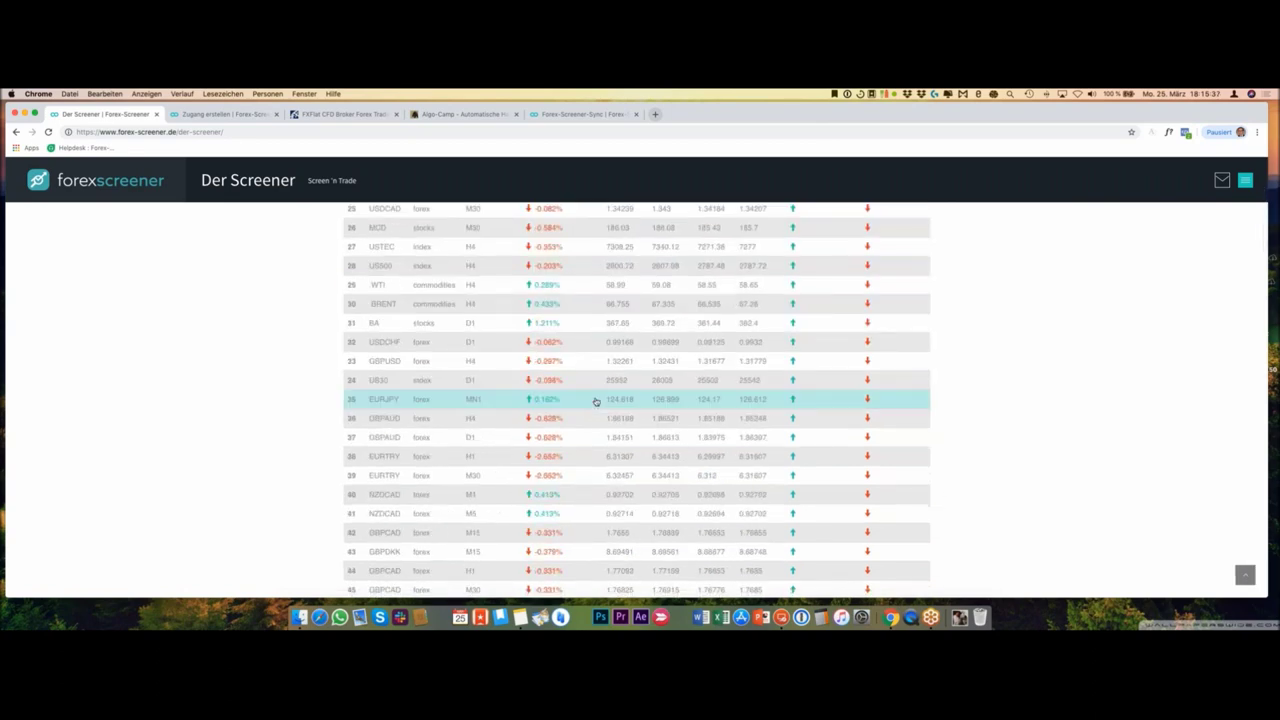
scroll(595, 401, up, 20)
scroll(590, 399, down, 6)
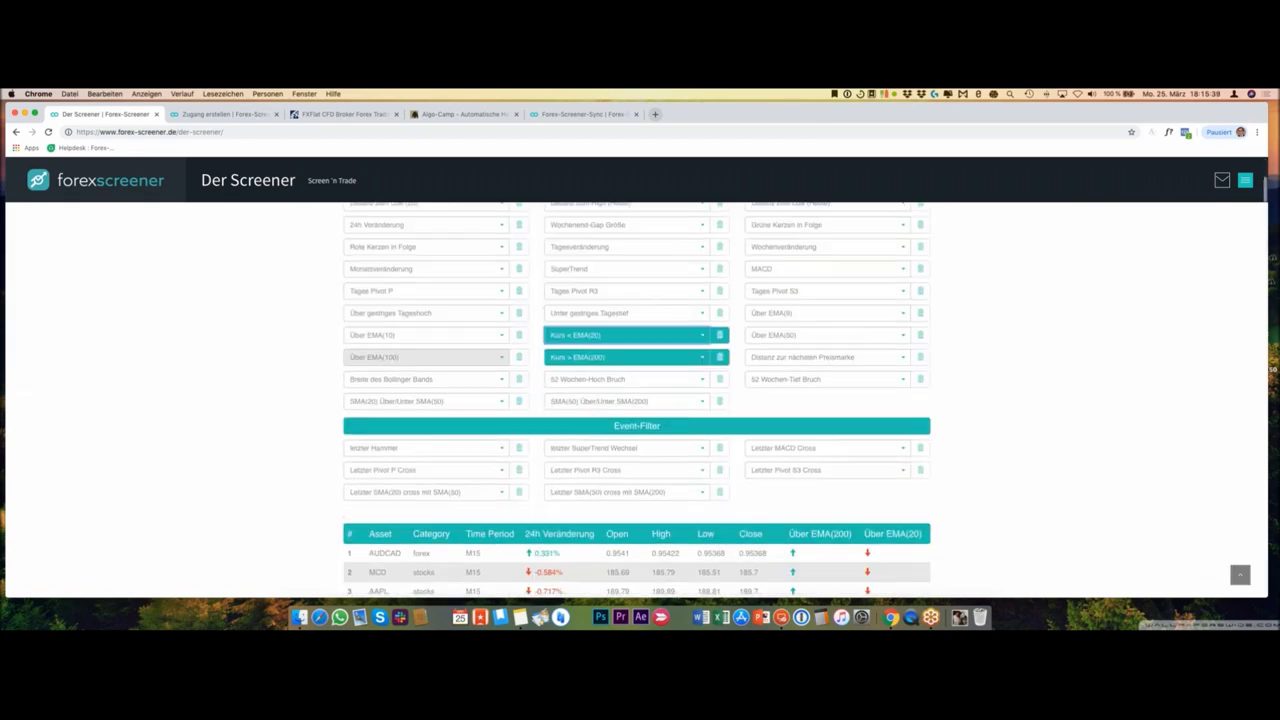
scroll(590, 399, up, 2)
click(432, 230)
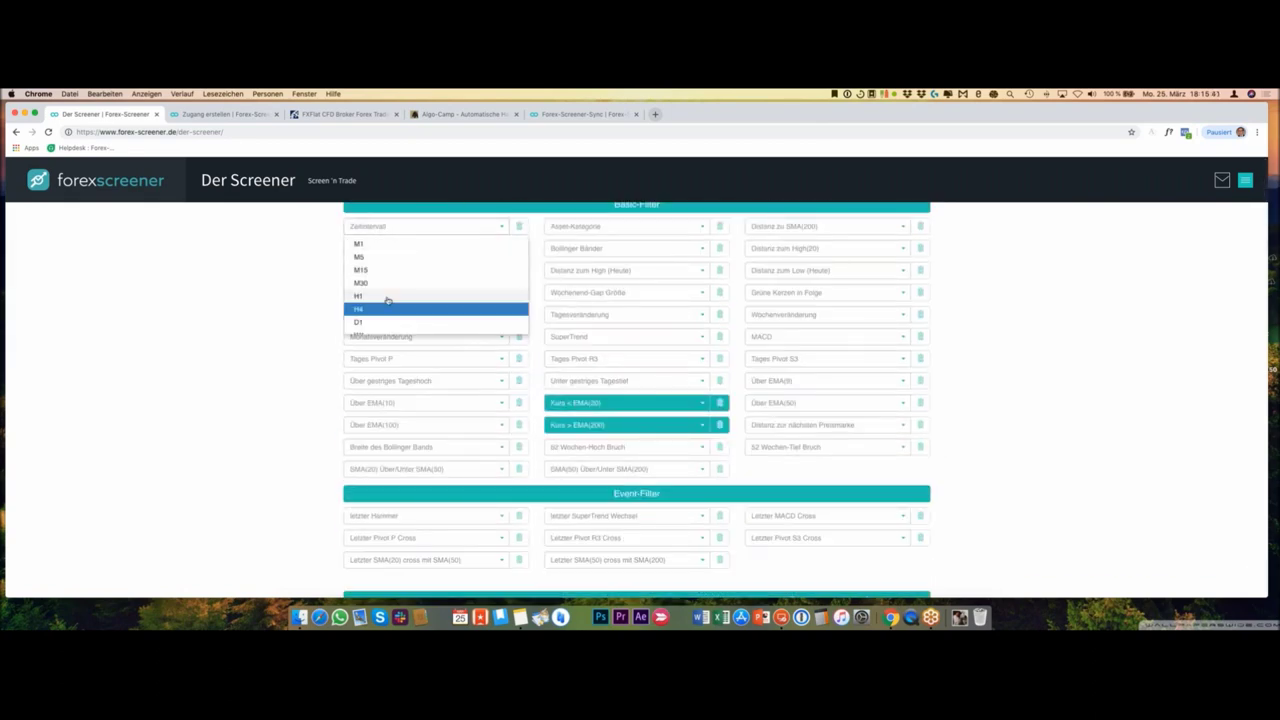
click(388, 297)
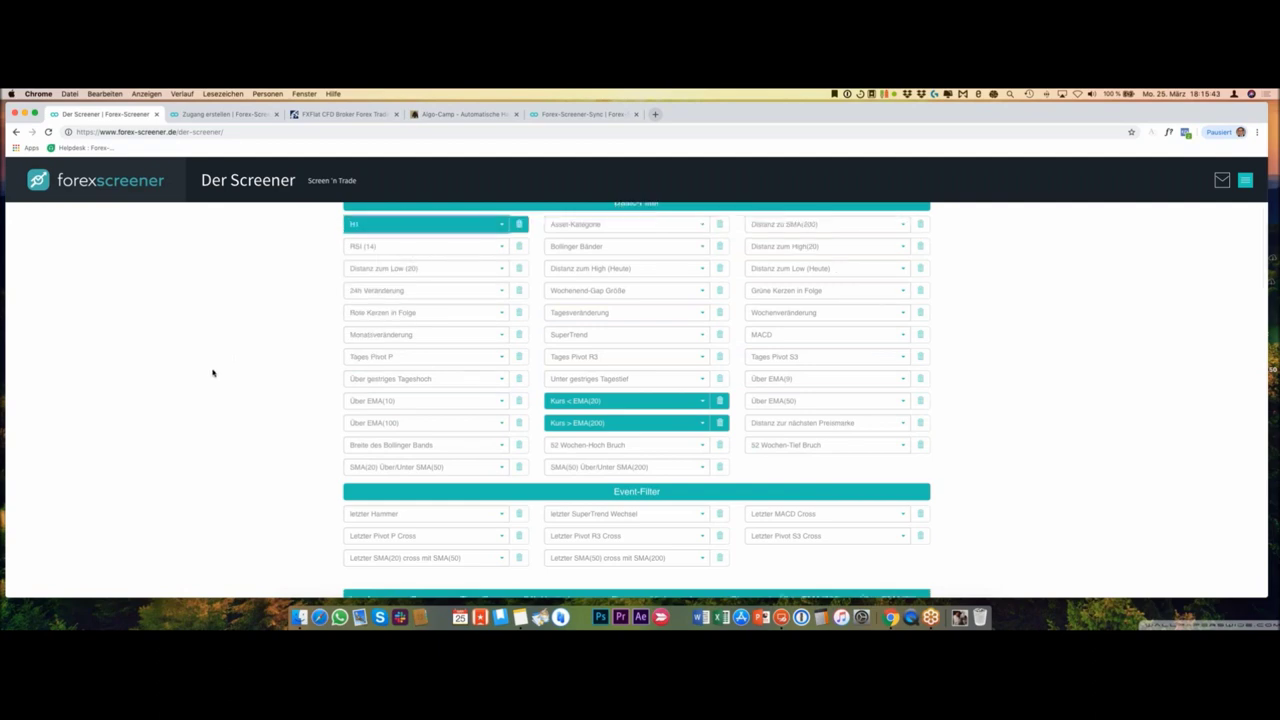
Step: Examine the H1 result table, comparing its Über EMA(200) and Über EMA(20) columns with the active filters
scroll(212, 373, down, 3)
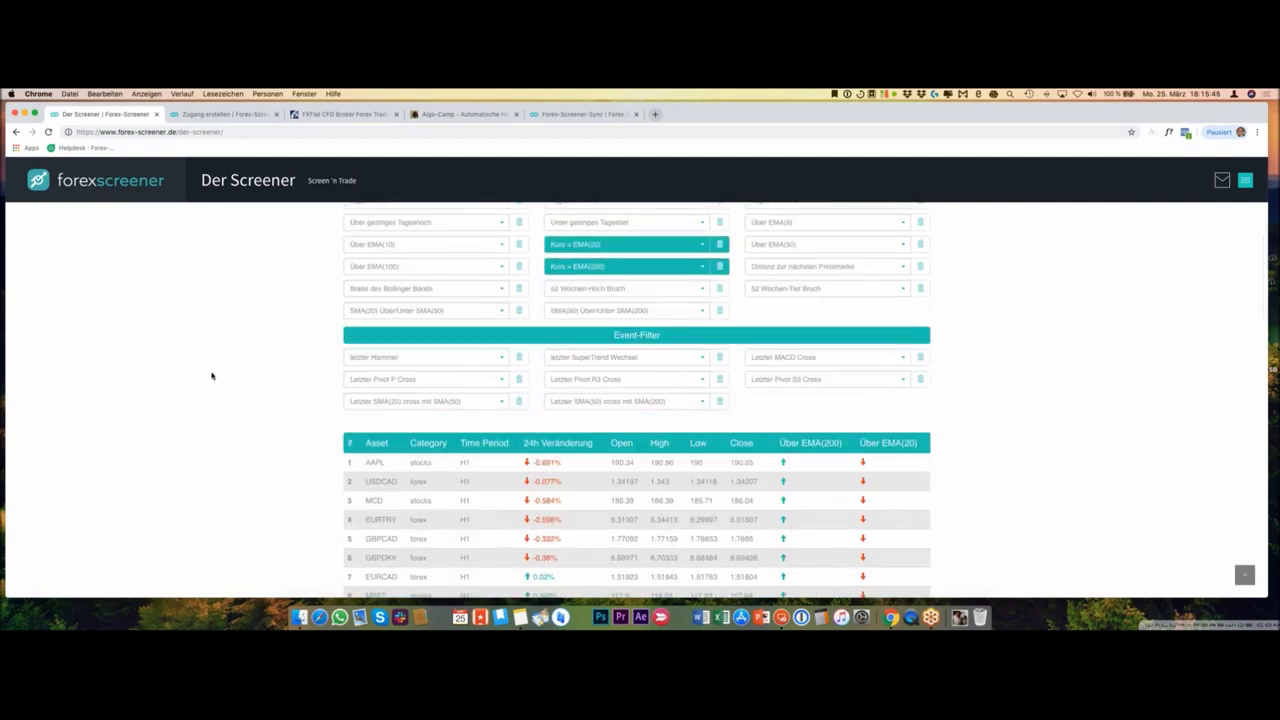
scroll(212, 376, down, 10)
scroll(212, 376, down, 10)
scroll(210, 374, up, 1)
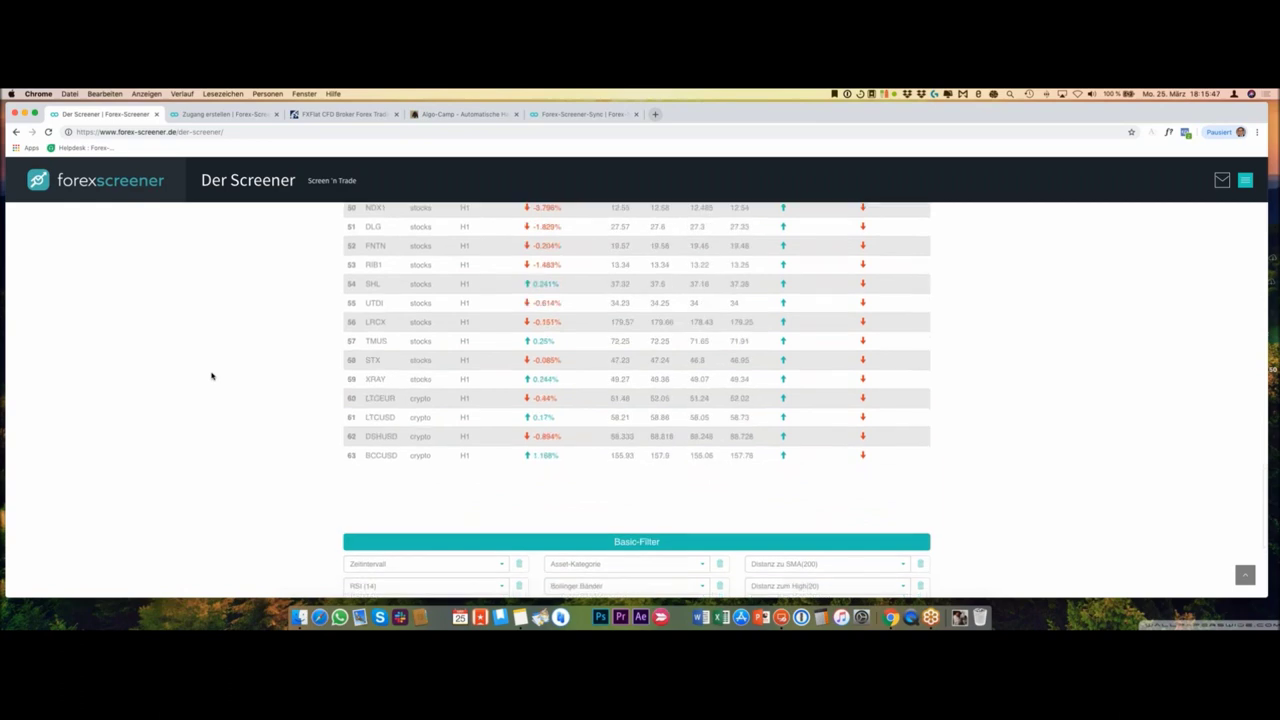
scroll(410, 443, up, 15)
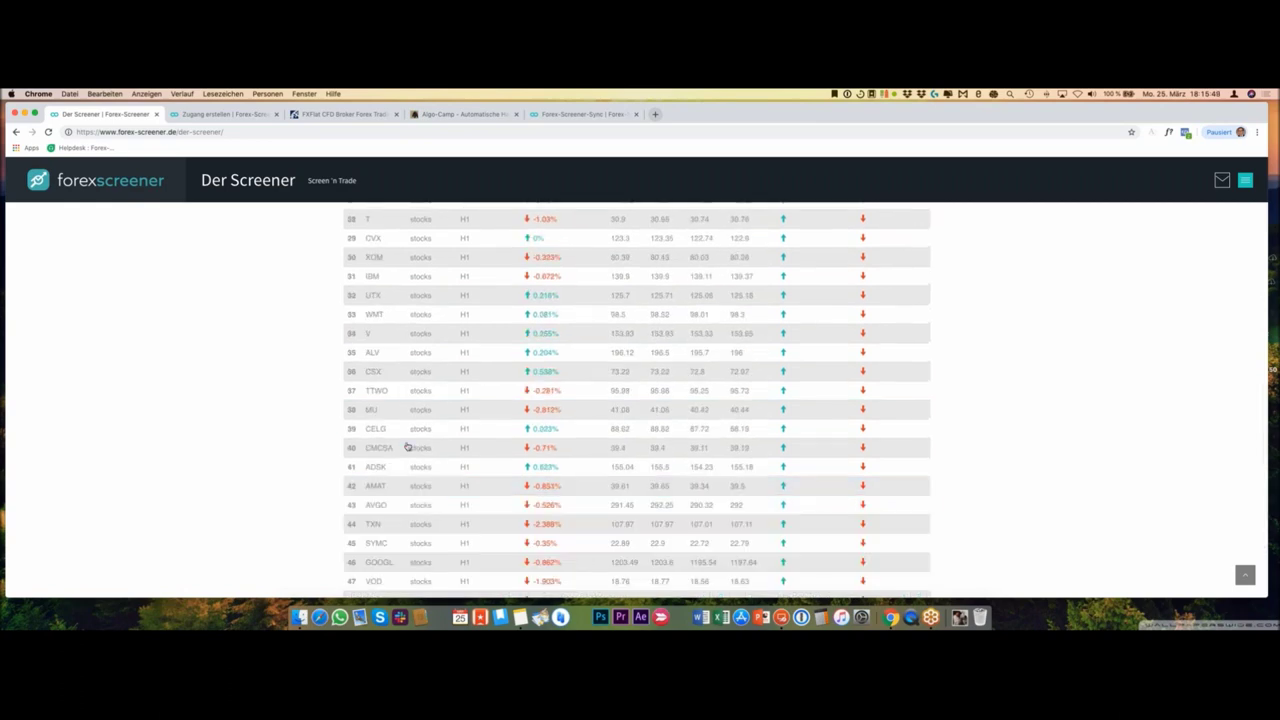
scroll(422, 393, down, 5)
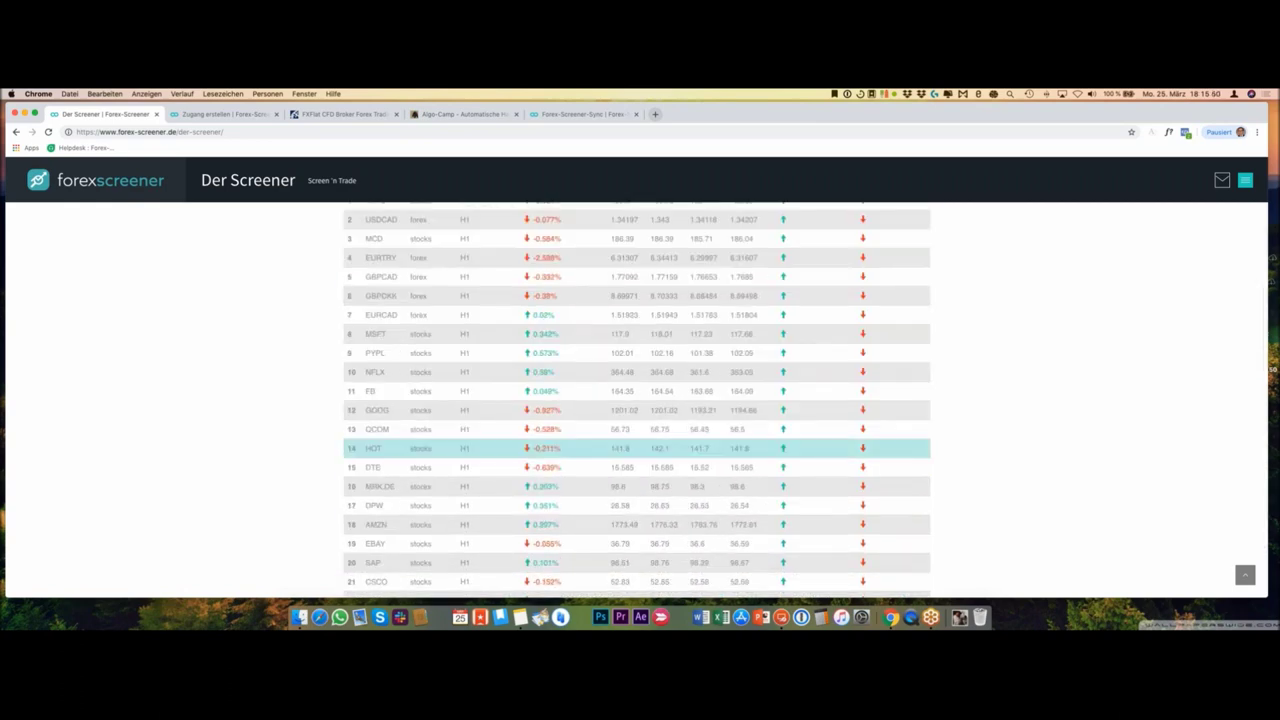
scroll(422, 393, up, 1)
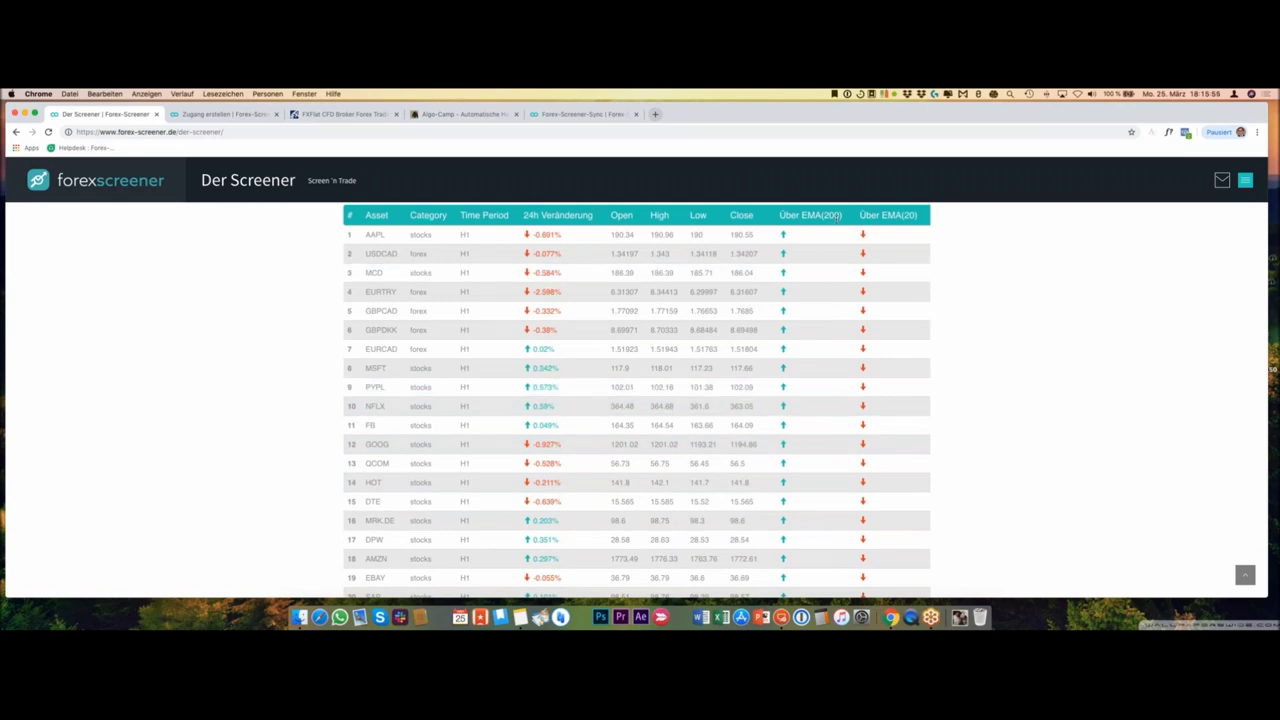
scroll(825, 258, up, 5)
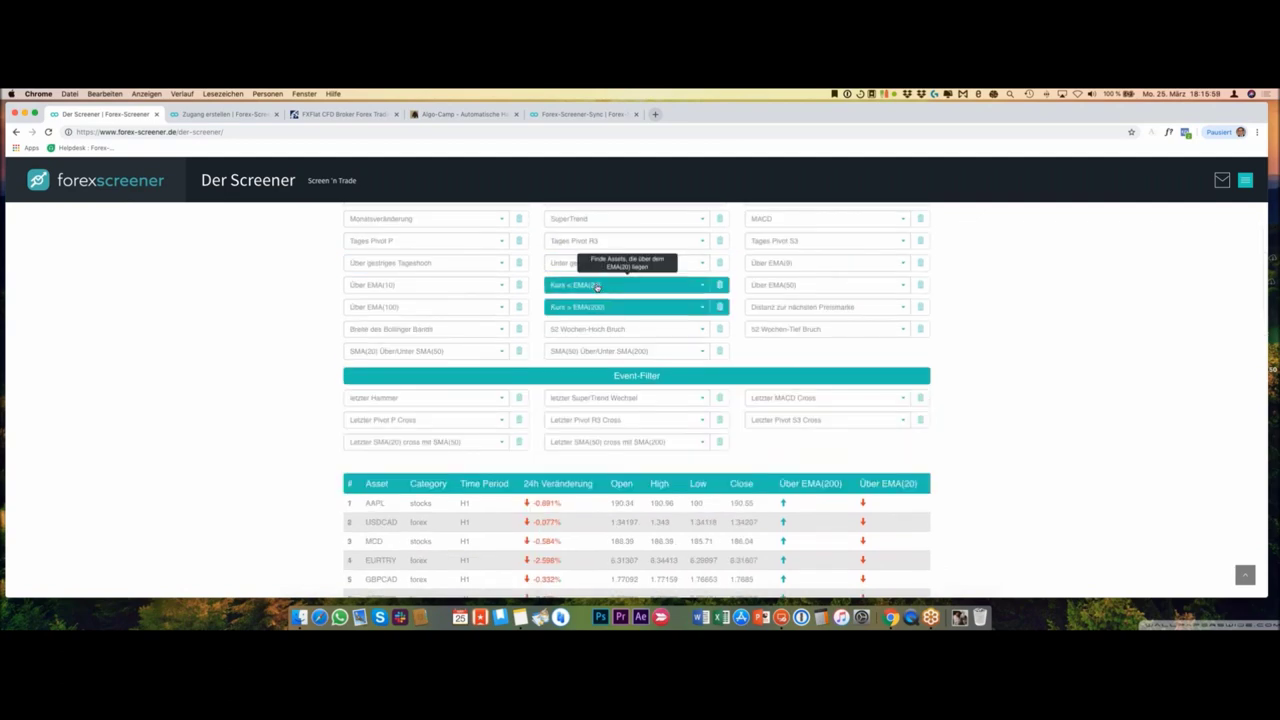
scroll(600, 290, down, 3)
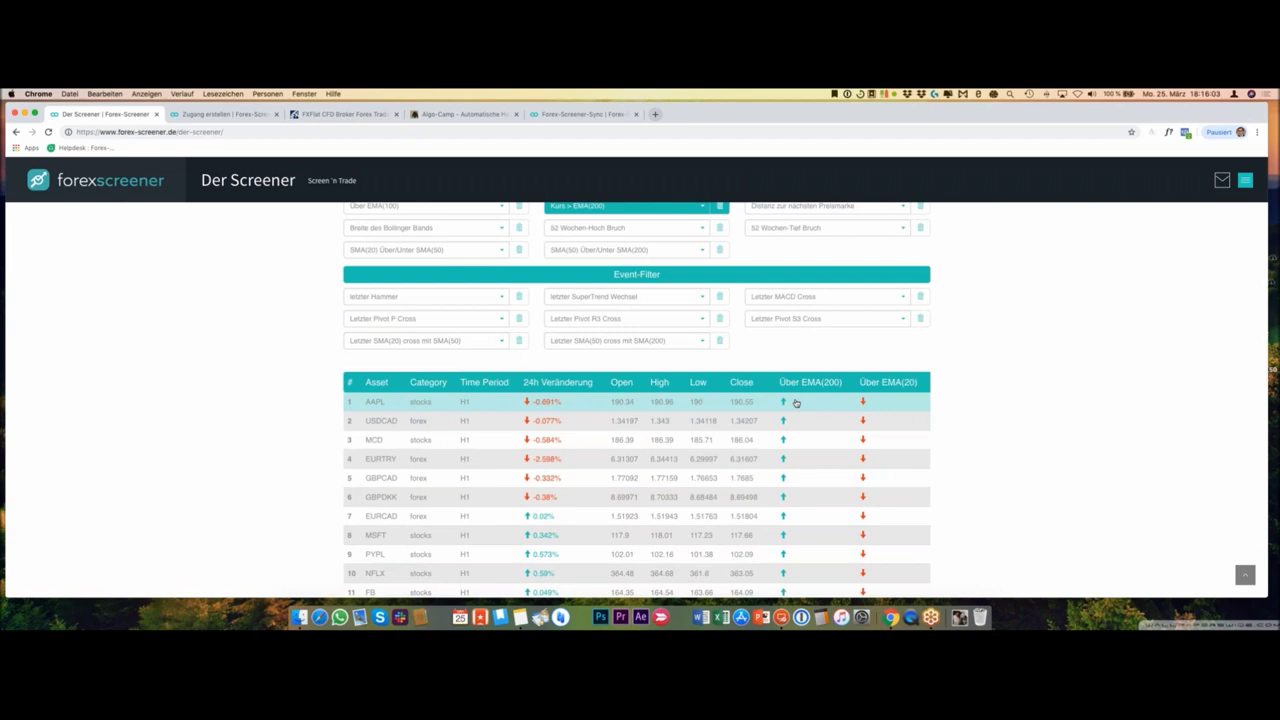
scroll(796, 403, up, 4)
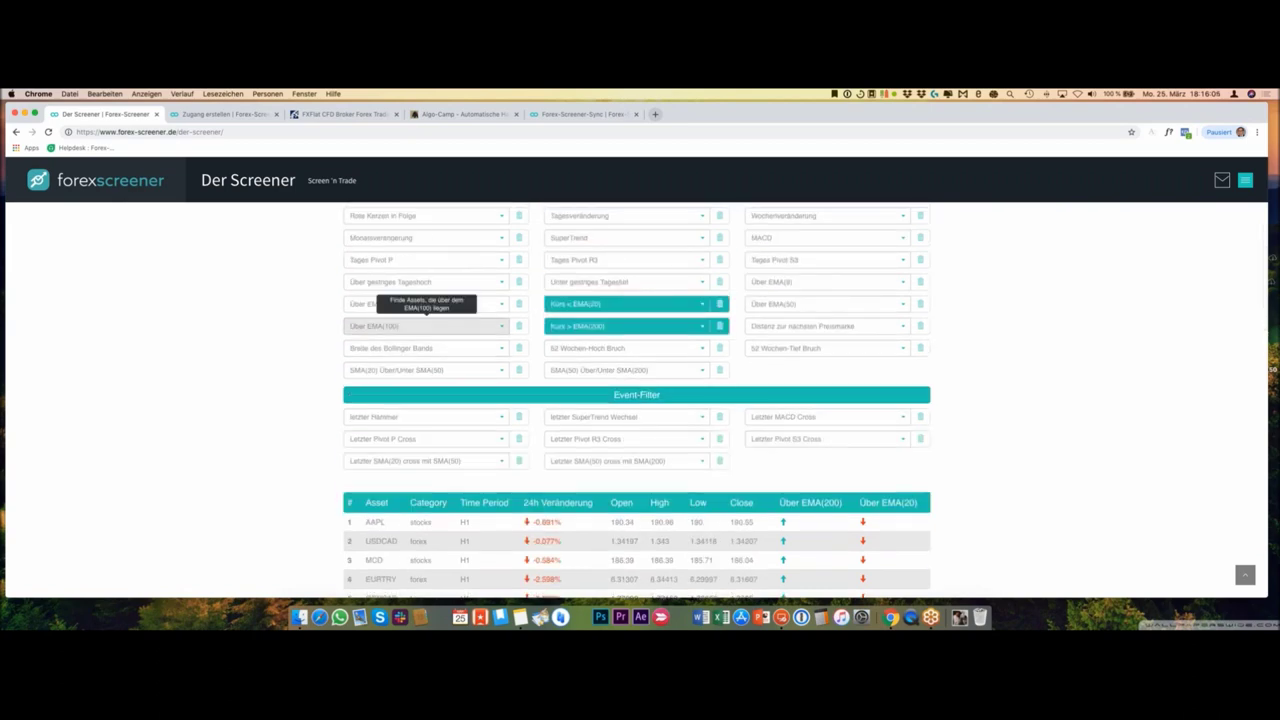
Step: Set the Rote Kerzen in Folge filter to 3 rote Candles and check the candle counts of the matching assets
scroll(426, 318, up, 2)
click(484, 251)
scroll(458, 270, up, 2)
click(450, 271)
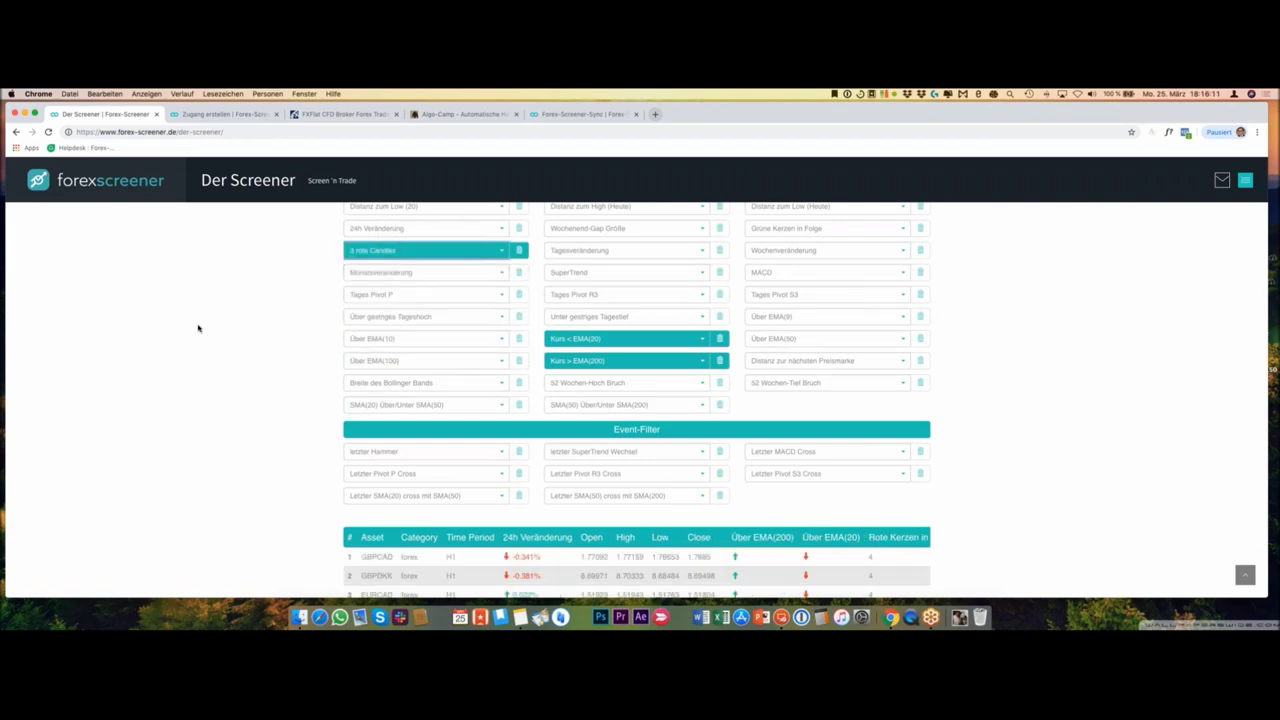
scroll(198, 328, down, 3)
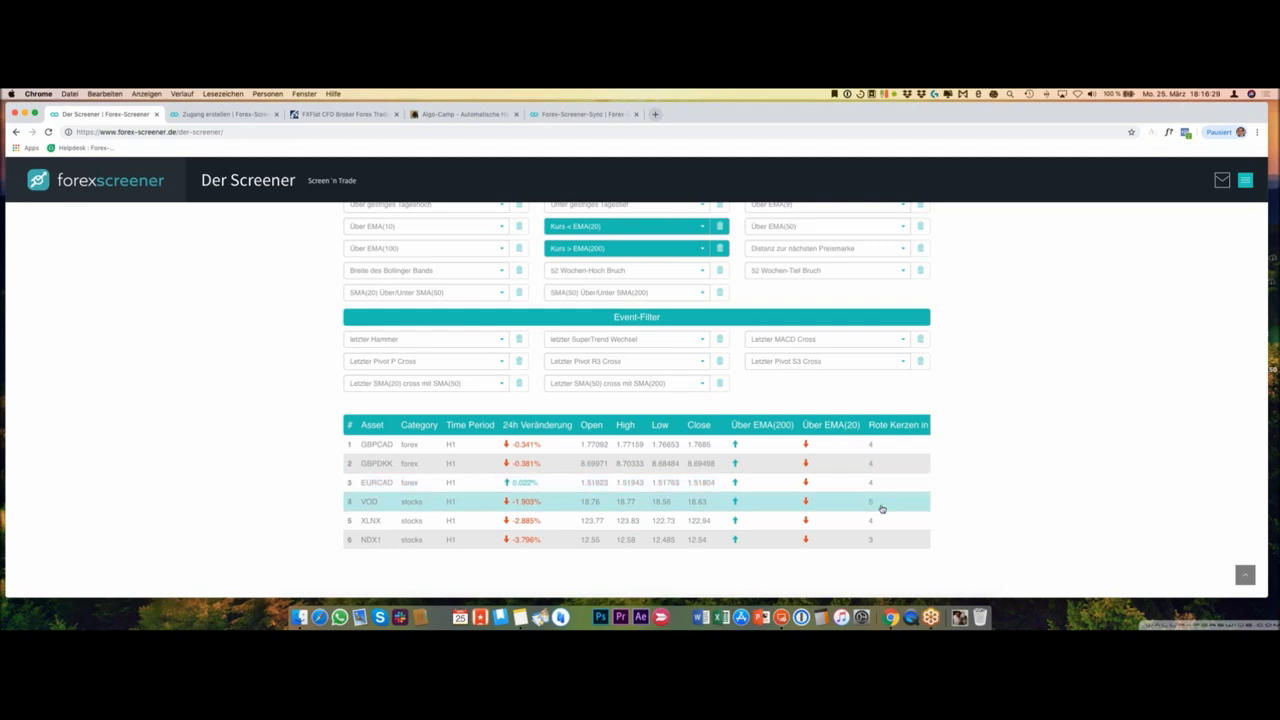
scroll(318, 331, up, 2)
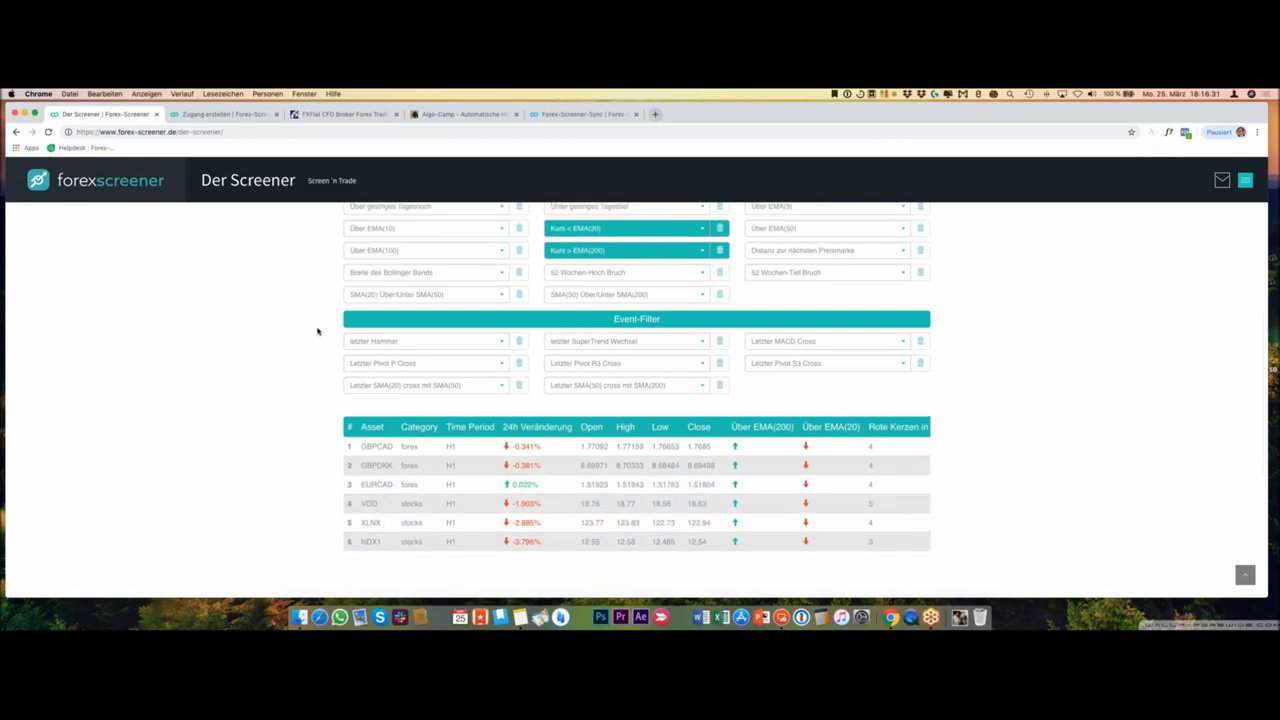
scroll(321, 331, up, 2)
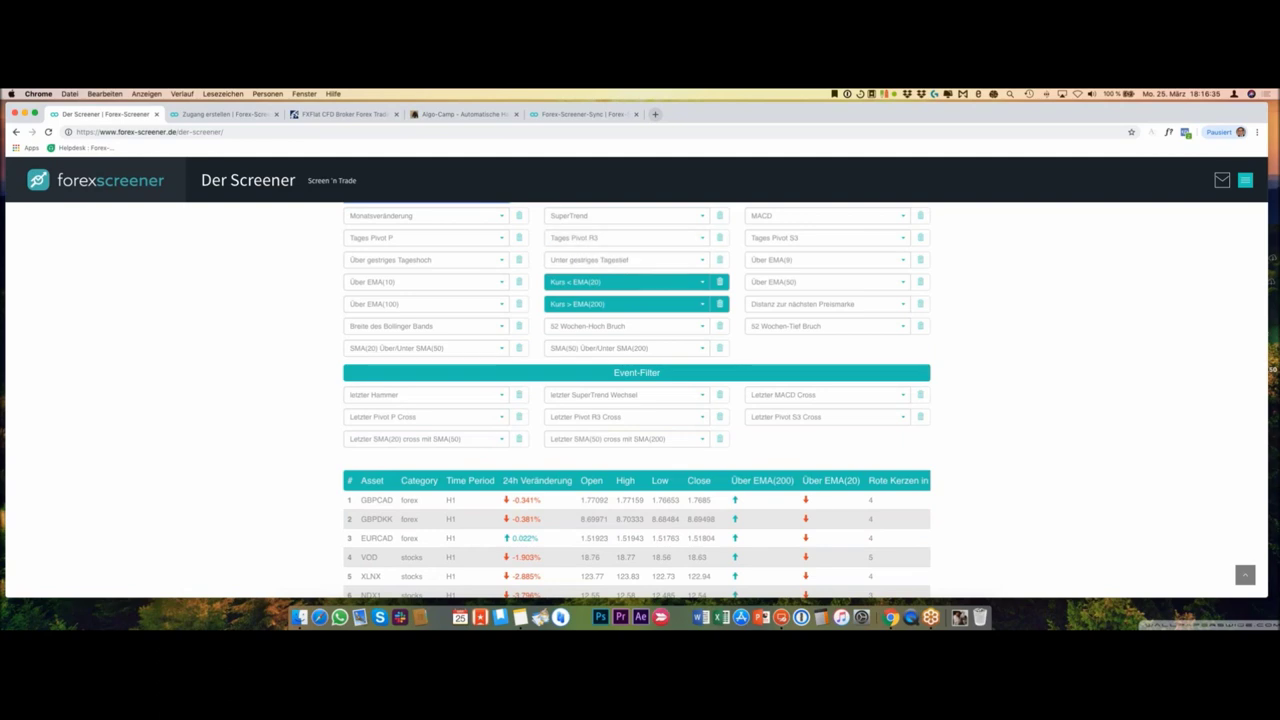
scroll(976, 539, up, 3)
scroll(968, 537, down, 6)
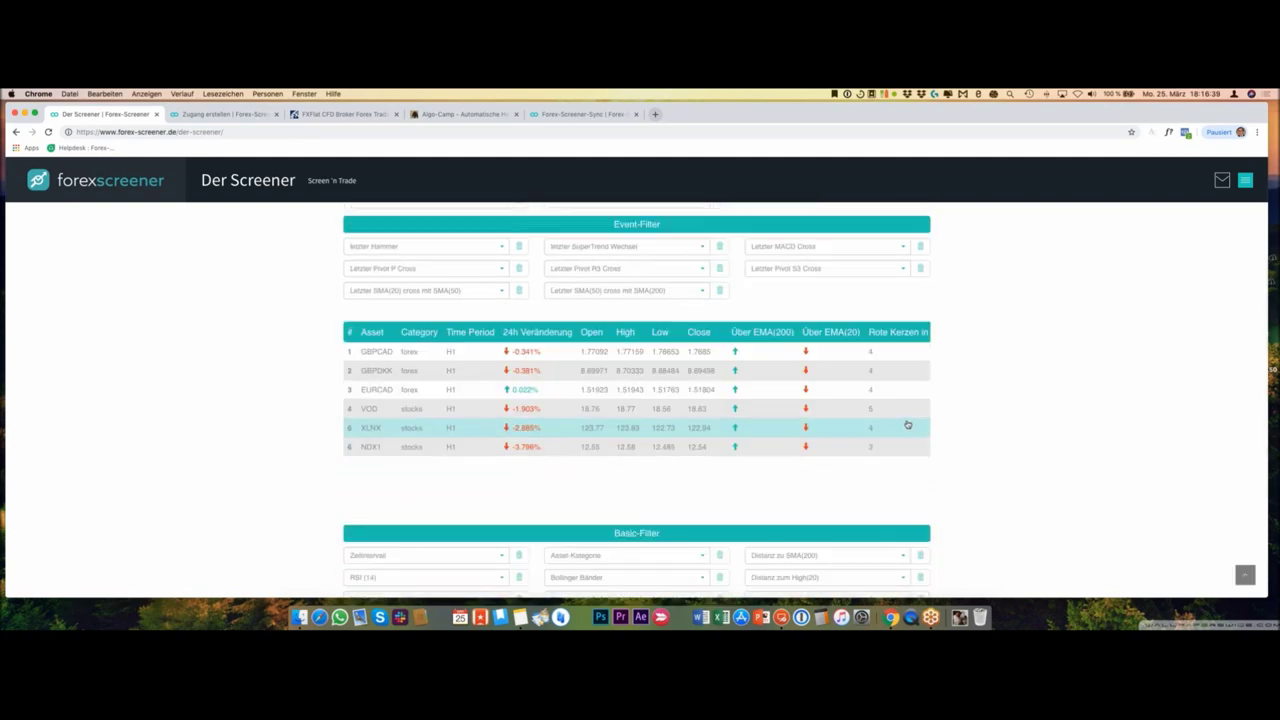
Step: Clear the Über EMA(200) and Über EMA(20) filters
scroll(903, 423, up, 4)
click(590, 312)
click(575, 290)
scroll(575, 290, up, 1)
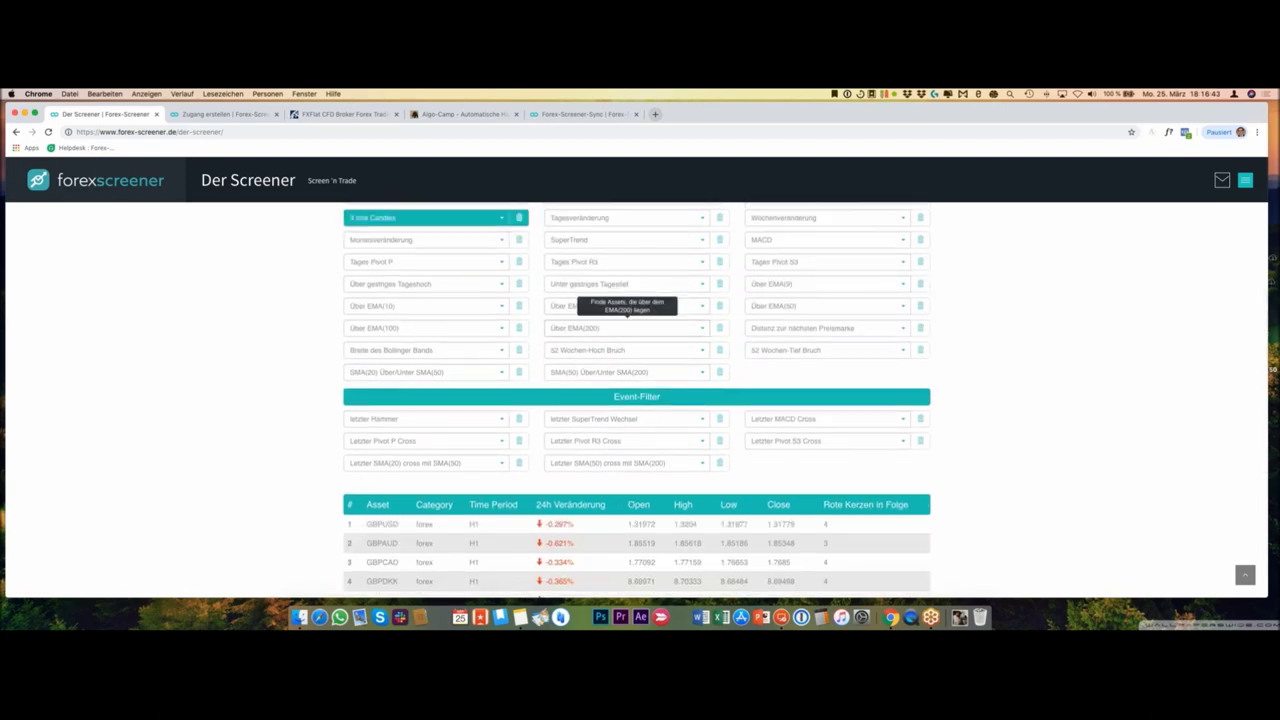
Step: Clear the Rote Kerzen in Folge and Zeitintervall filters
scroll(600, 300, up, 1)
click(522, 248)
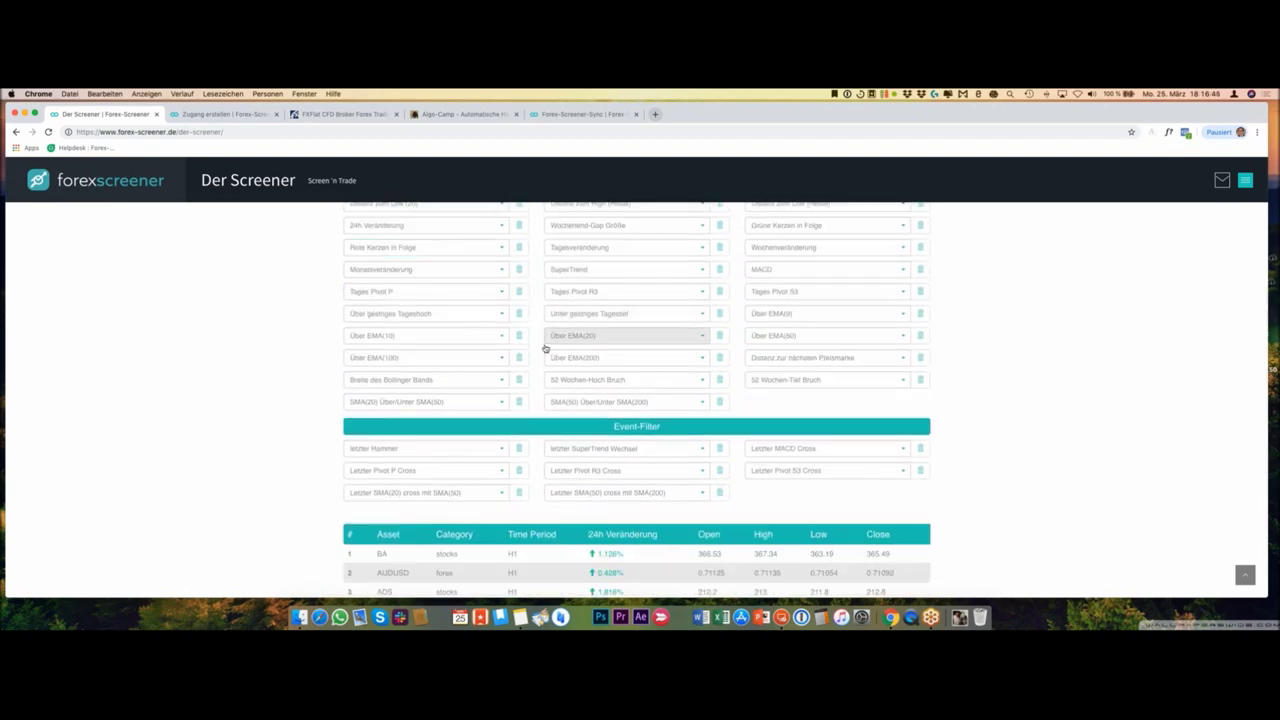
scroll(545, 356, up, 3)
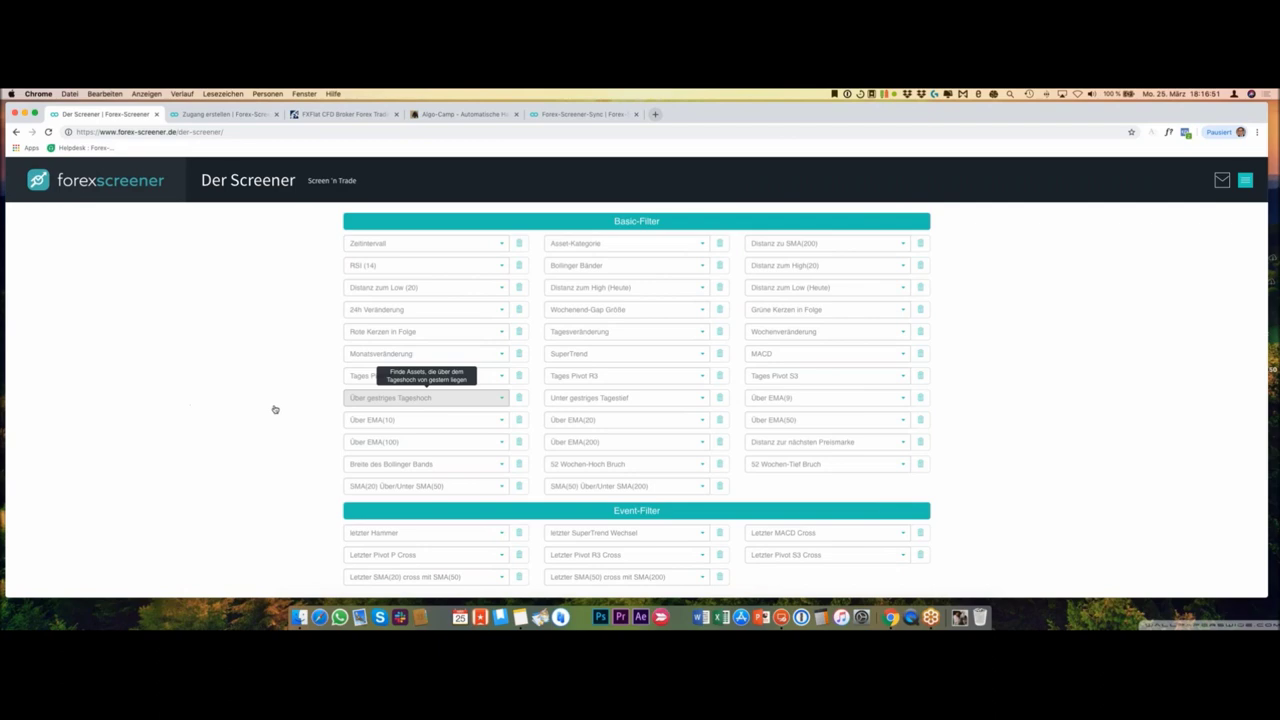
Step: Look over the available Basic and Event filters and the first assets in the unfiltered result table
scroll(317, 411, up, 1)
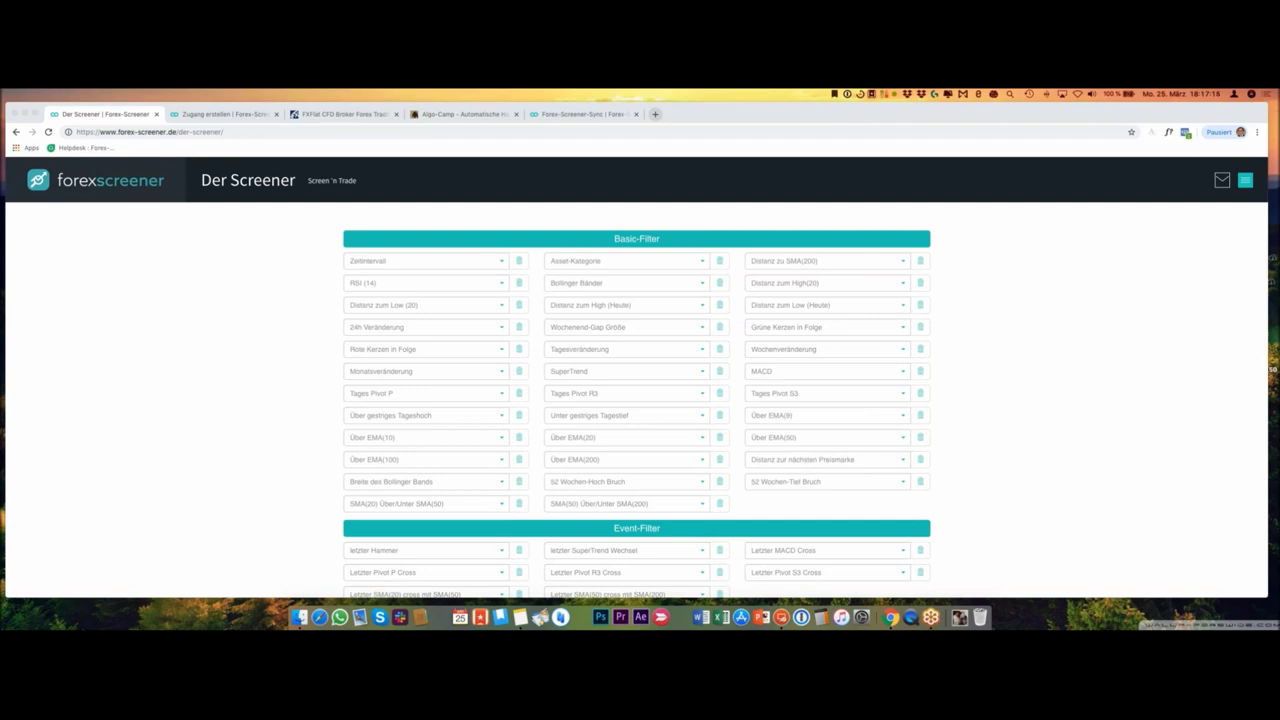
scroll(336, 459, up, 1)
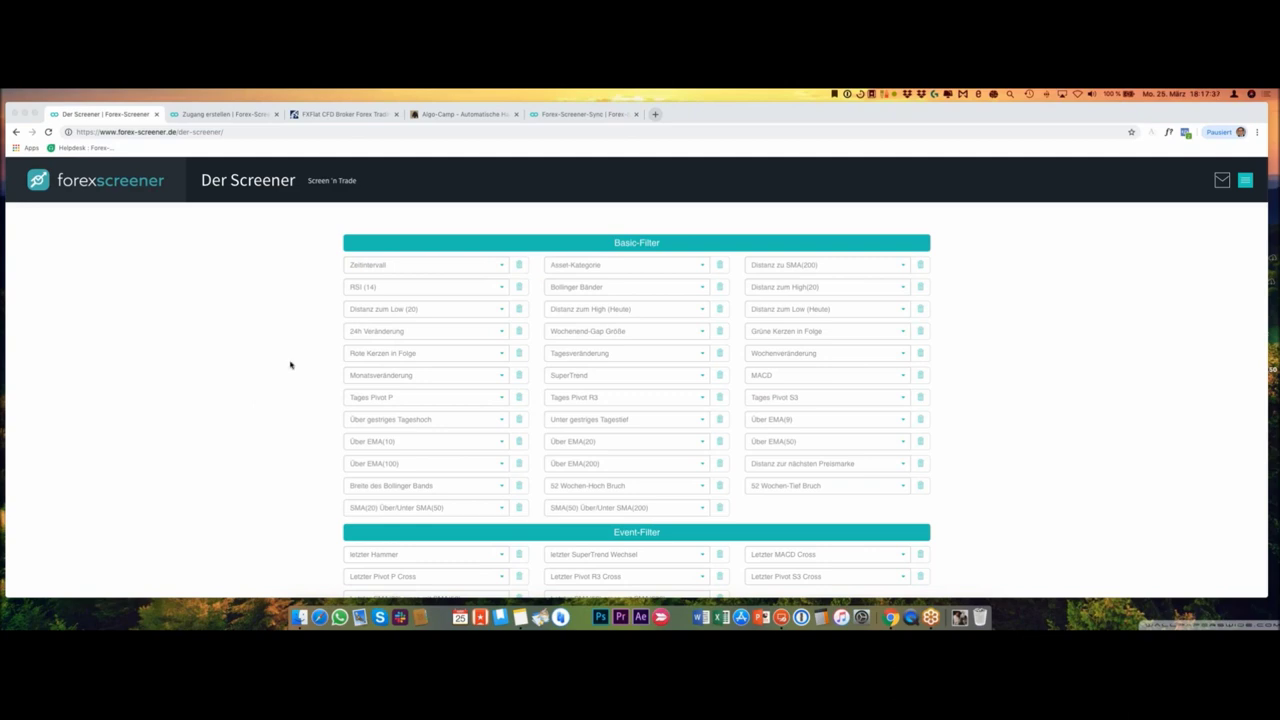
scroll(290, 365, down, 3)
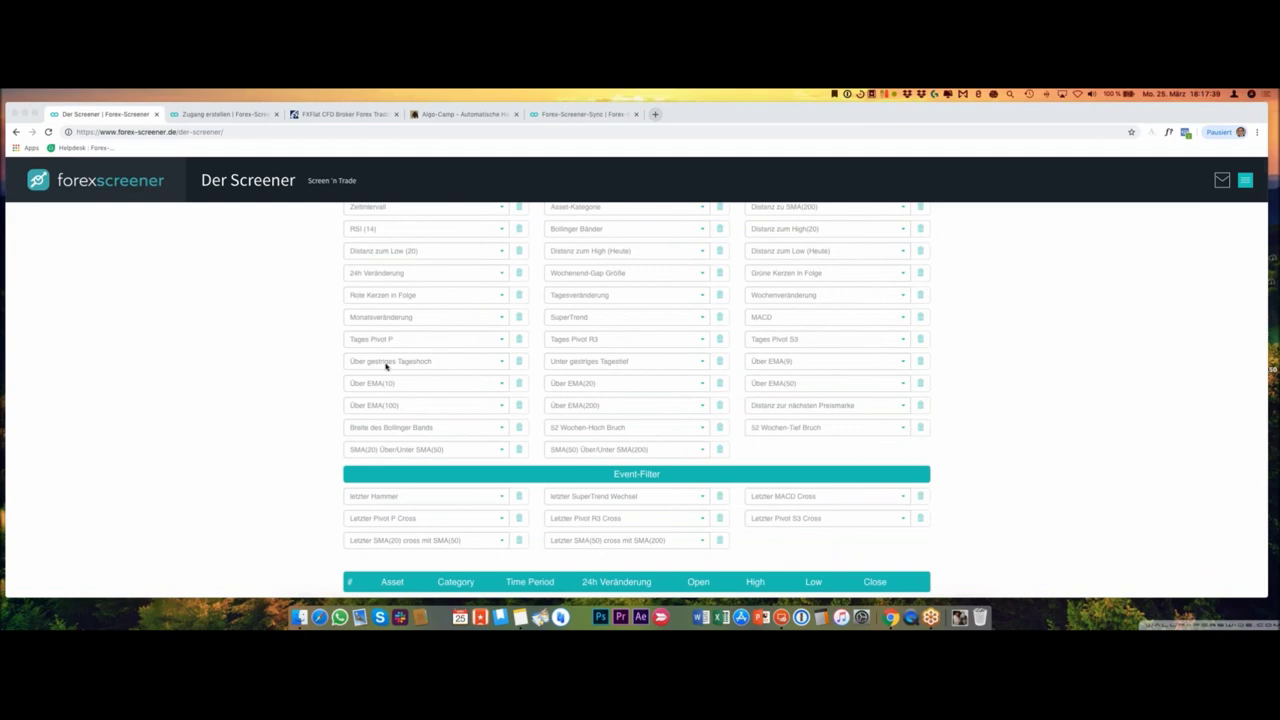
scroll(450, 408, up, 1)
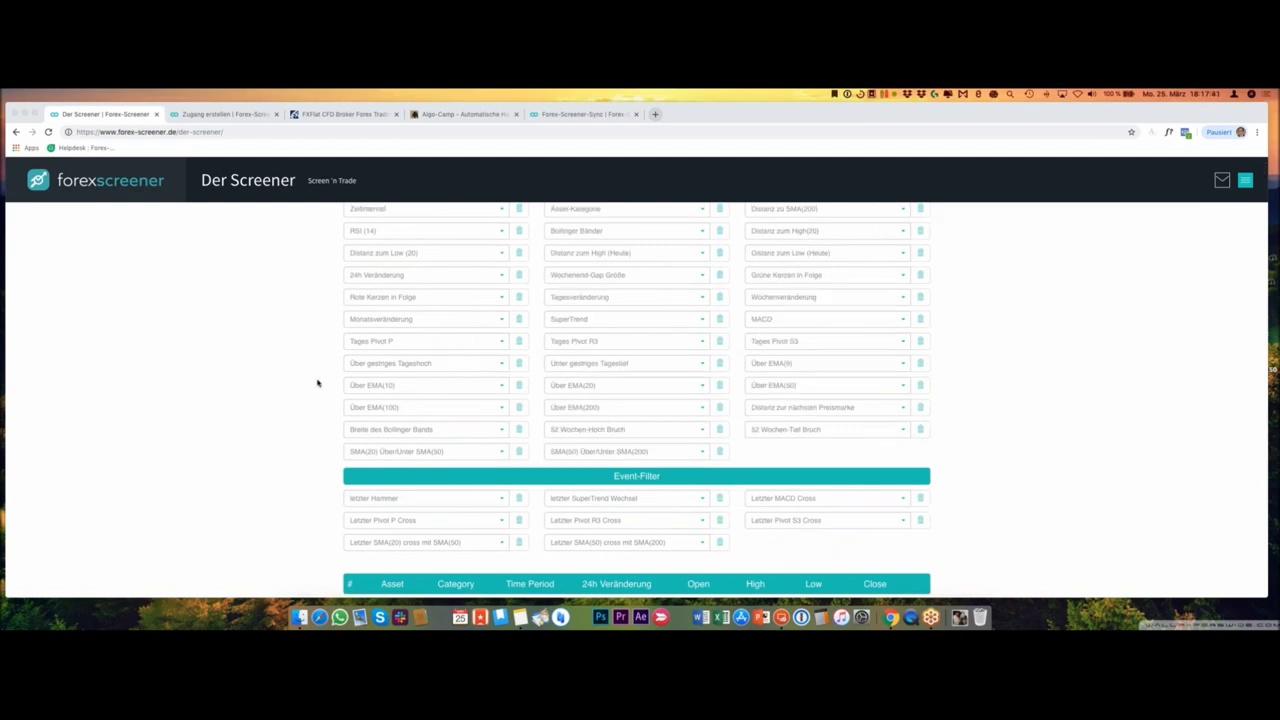
scroll(243, 386, up, 1)
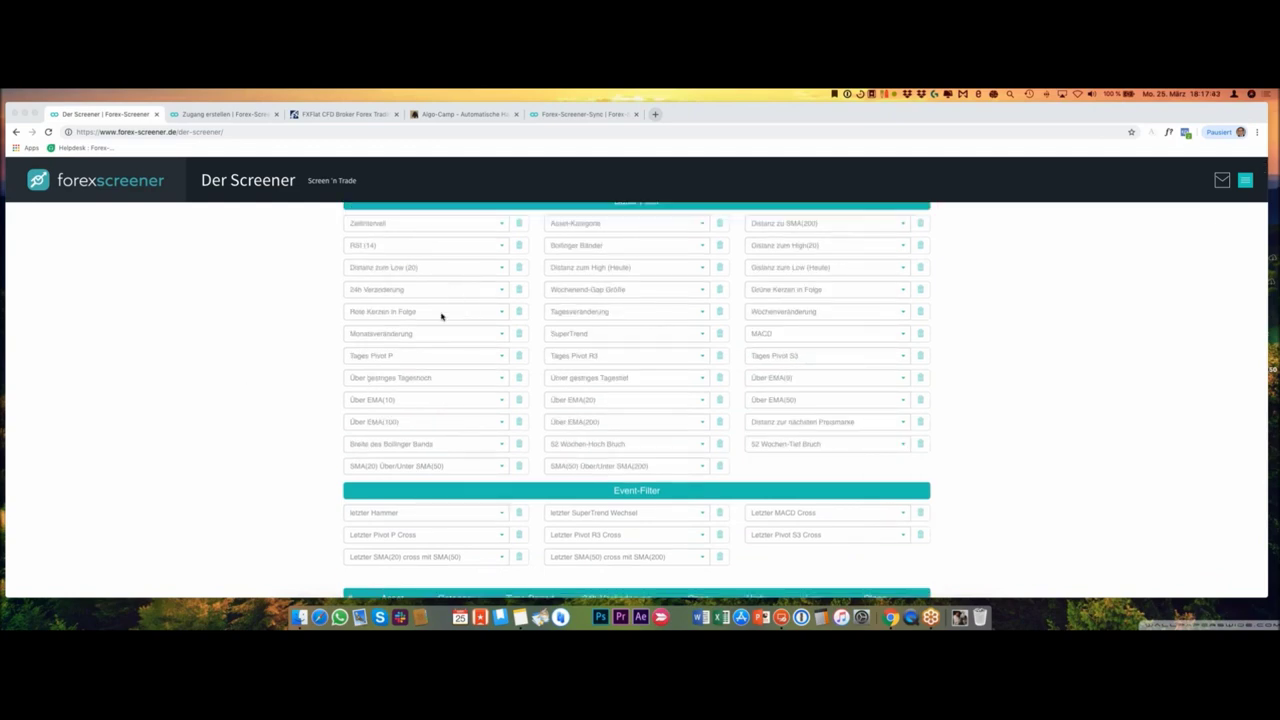
scroll(248, 400, down, 10)
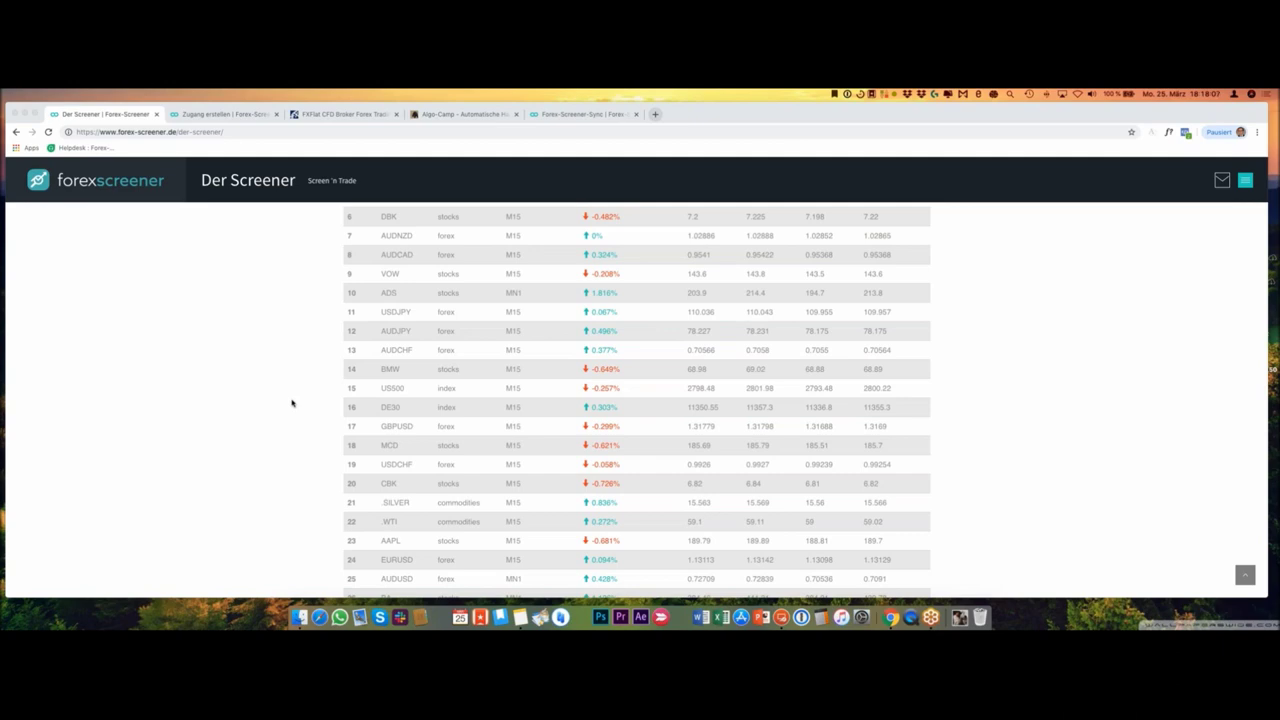
scroll(292, 403, down, 1)
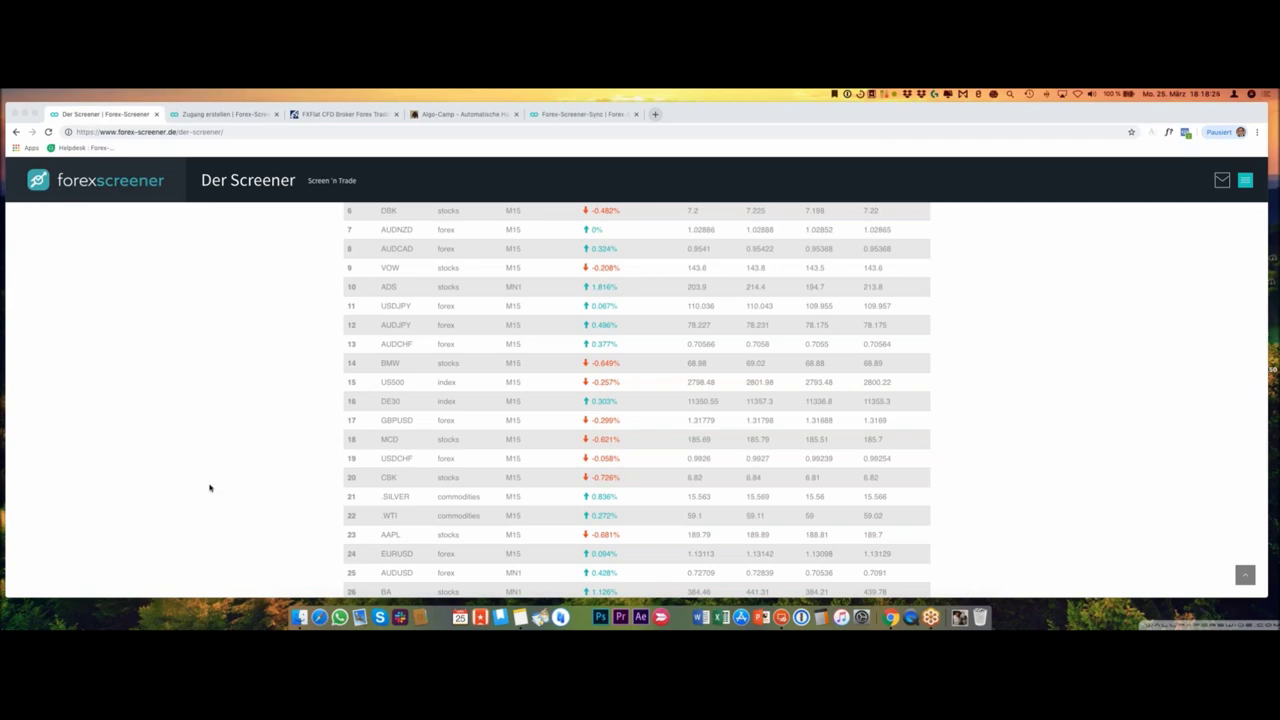
click(331, 251)
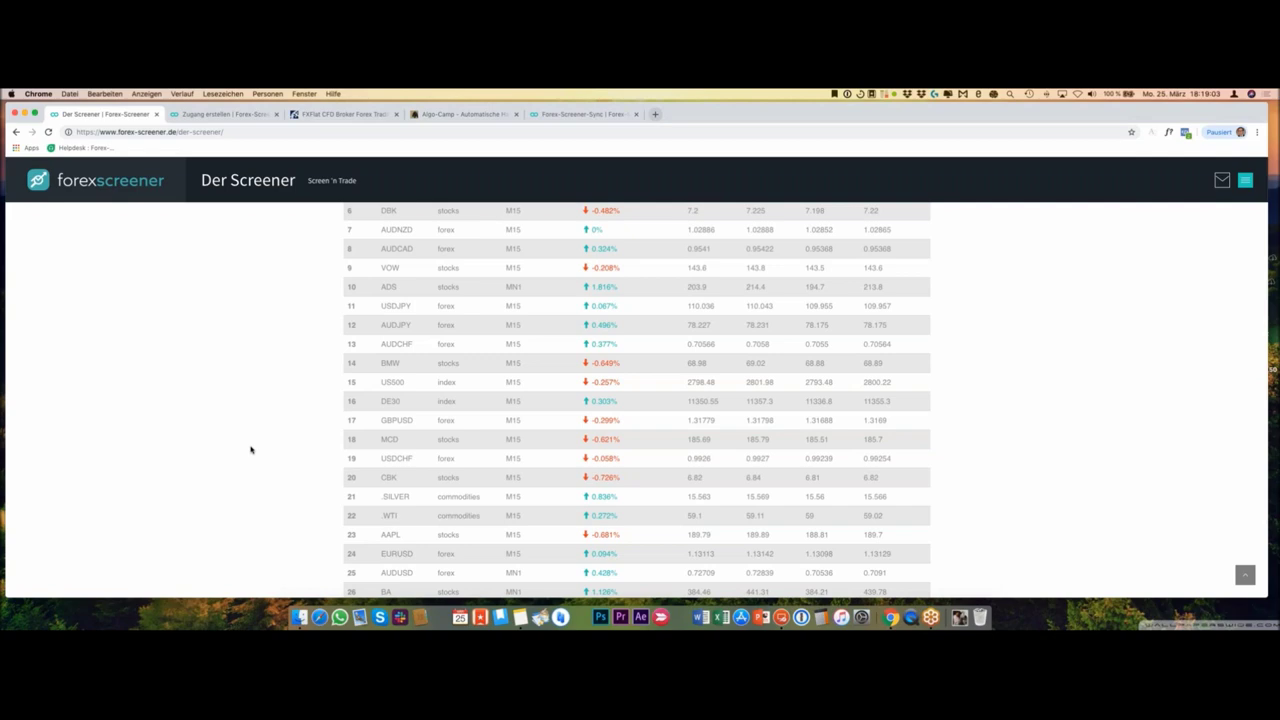
scroll(275, 530, up, 5)
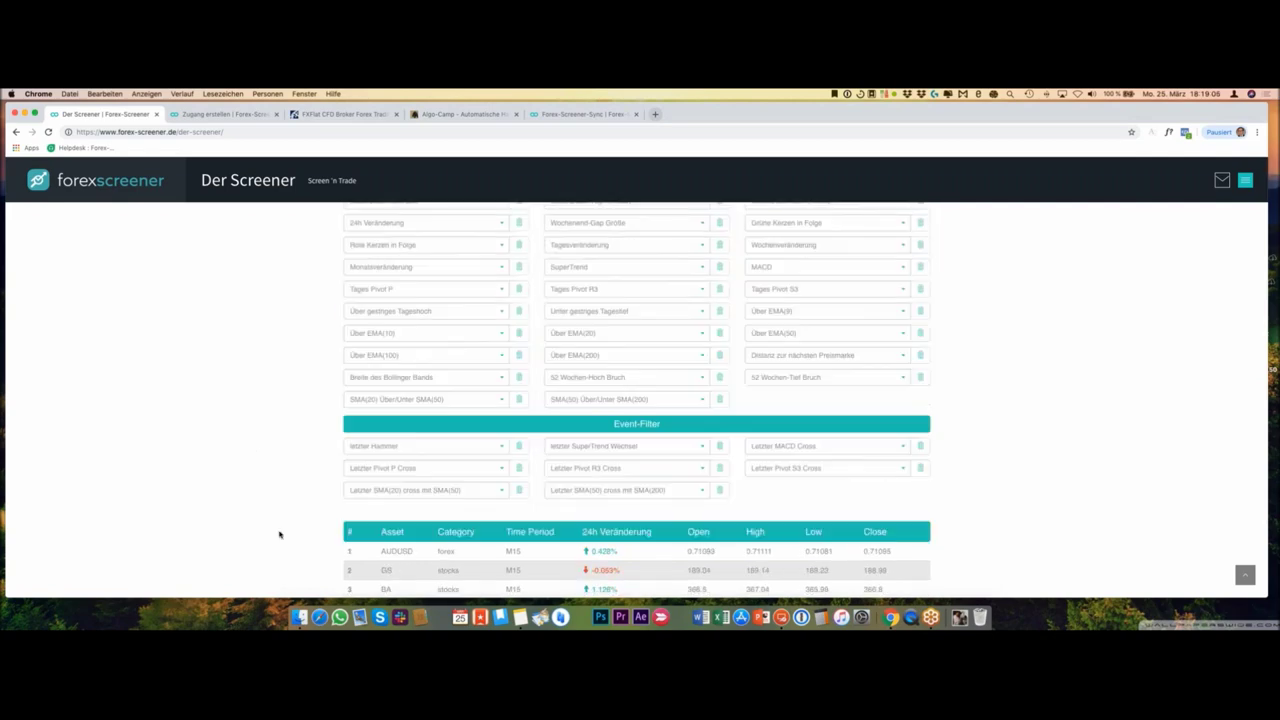
scroll(271, 535, down, 3)
scroll(271, 535, down, 1)
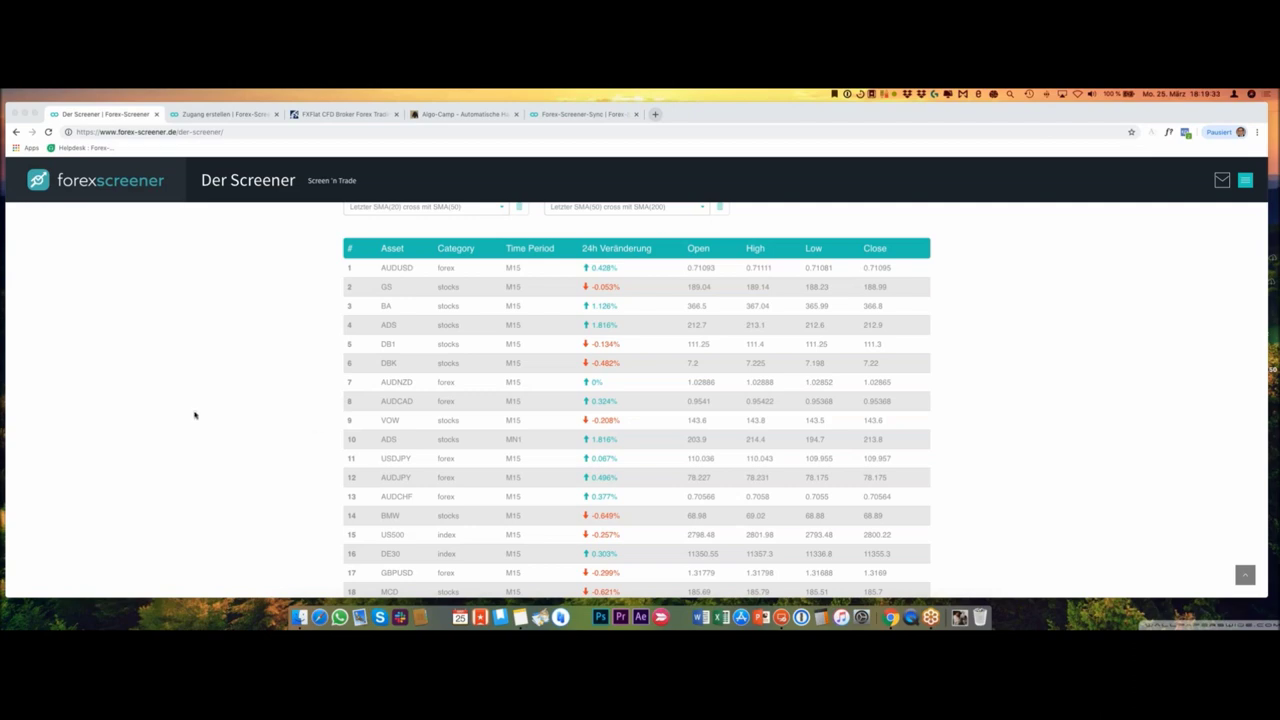
Step: Review the Basic and Event filter options again and skim the long unfiltered asset list
scroll(195, 414, up, 8)
scroll(206, 417, down, 1)
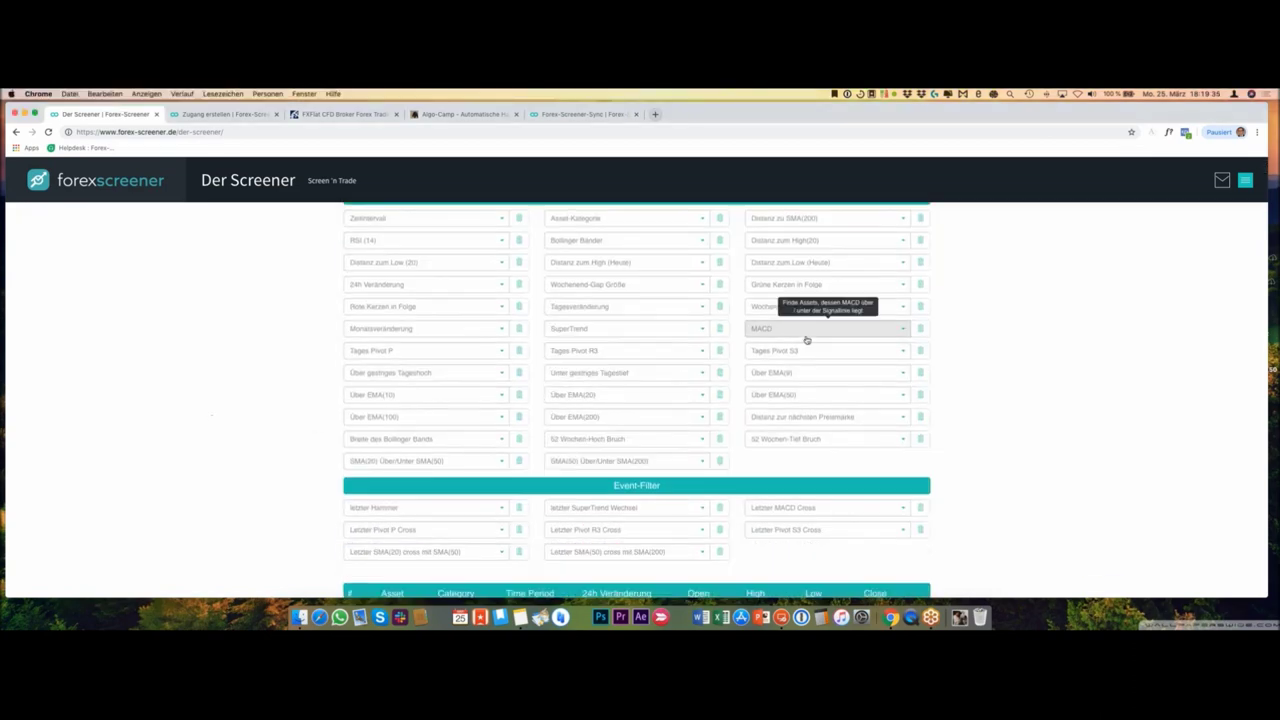
scroll(955, 316, up, 1)
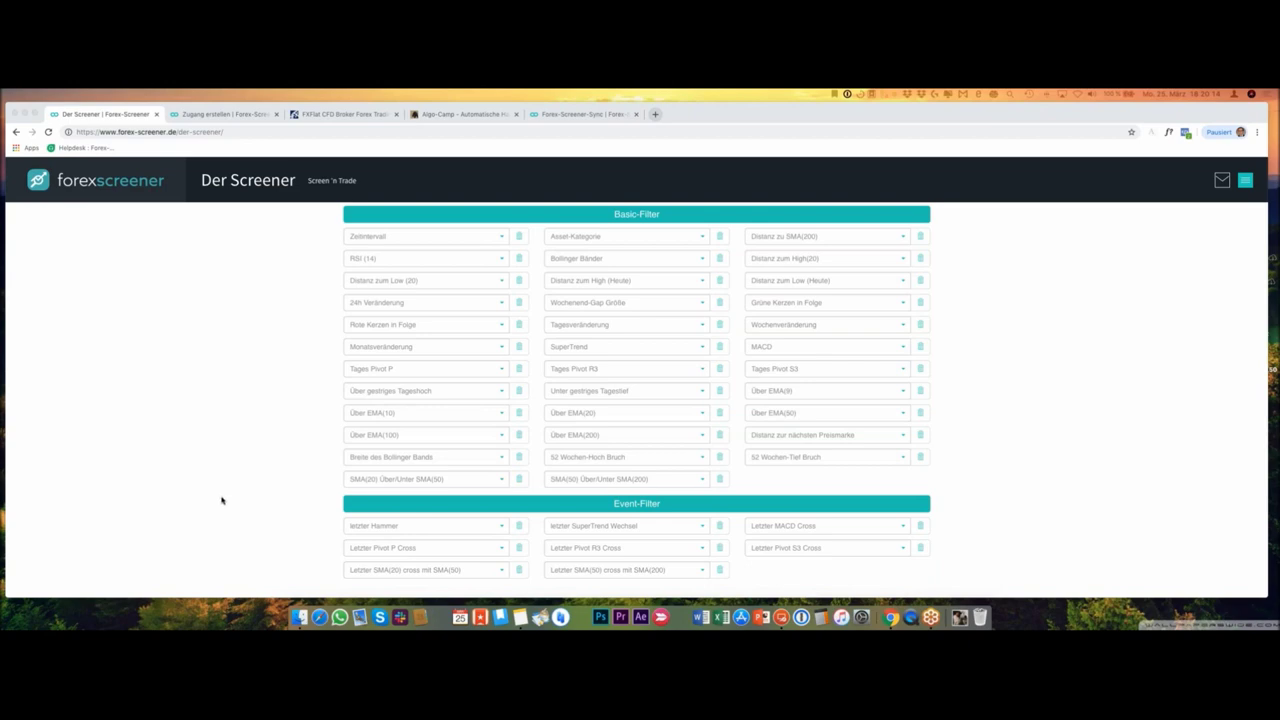
scroll(222, 500, down, 1)
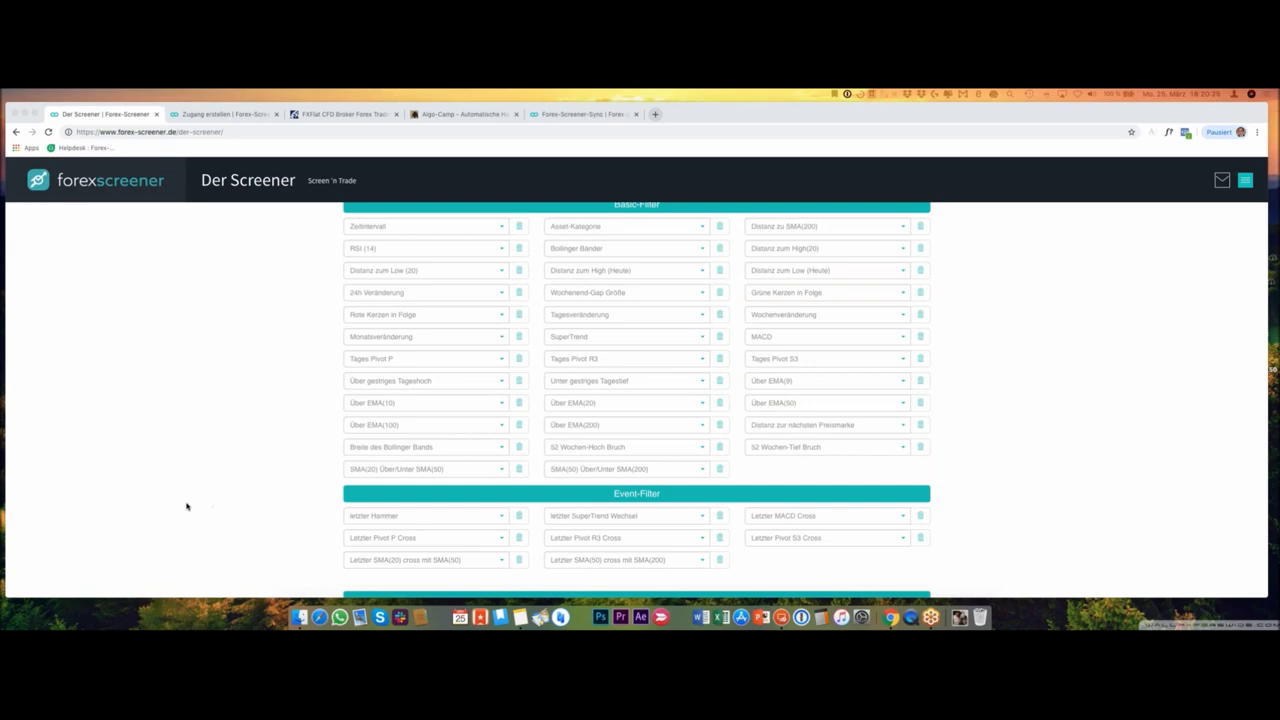
scroll(186, 506, up, 1)
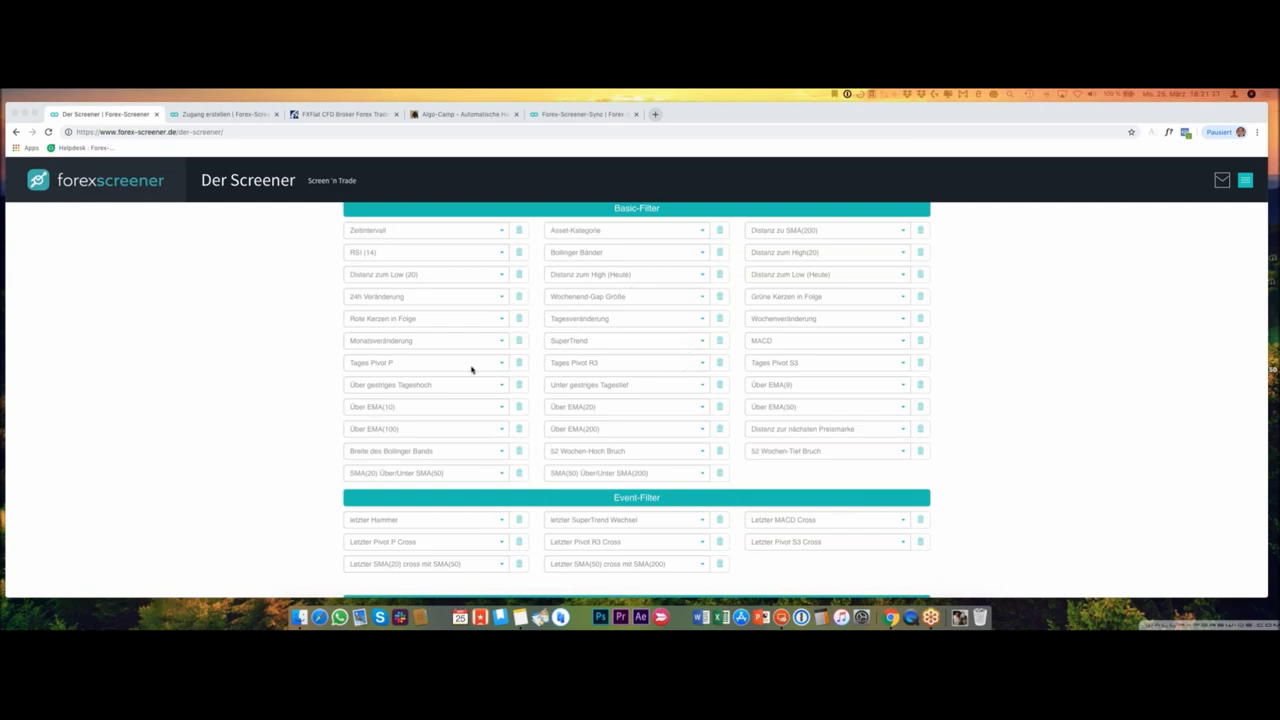
scroll(472, 369, down, 20)
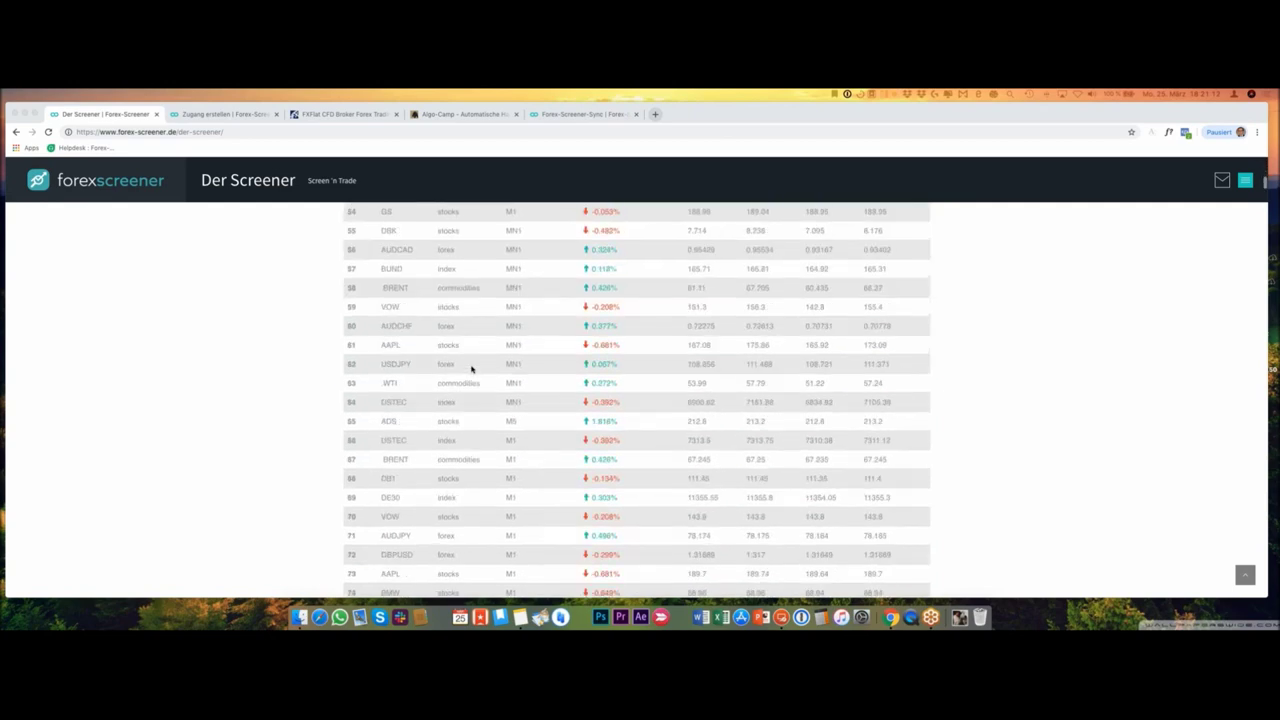
scroll(472, 369, up, 20)
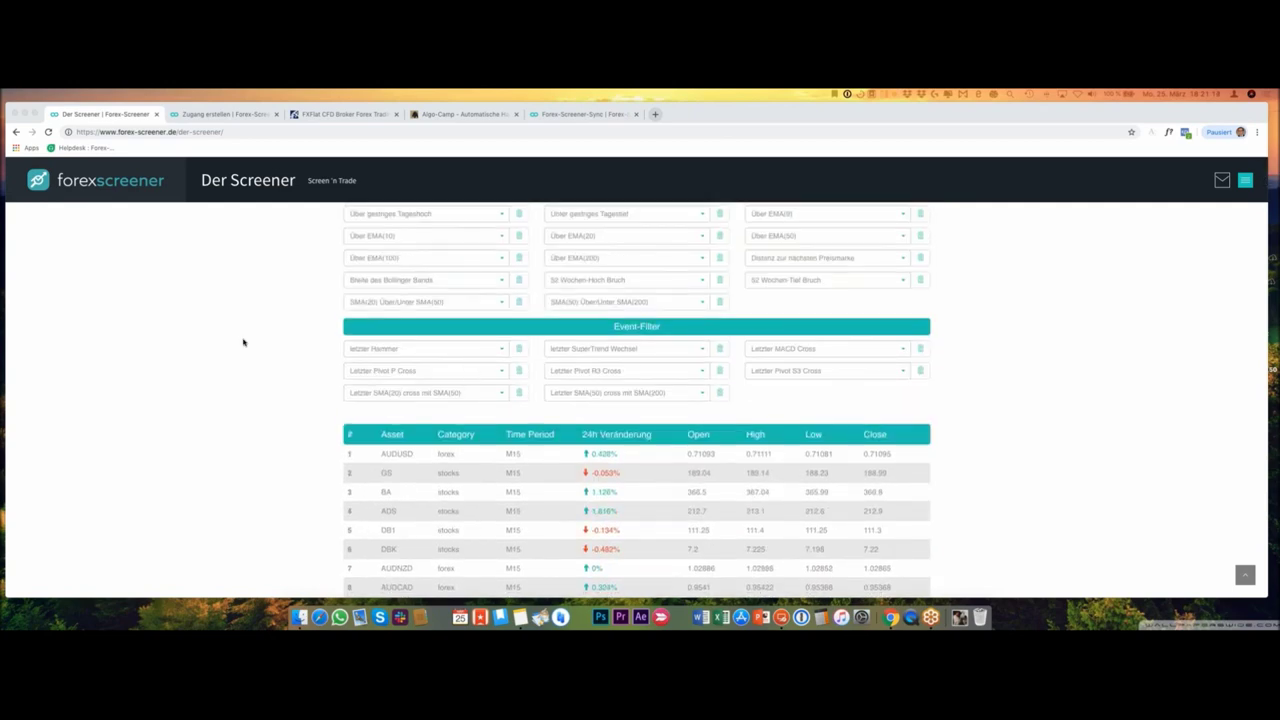
scroll(271, 323, down, 3)
scroll(271, 323, up, 10)
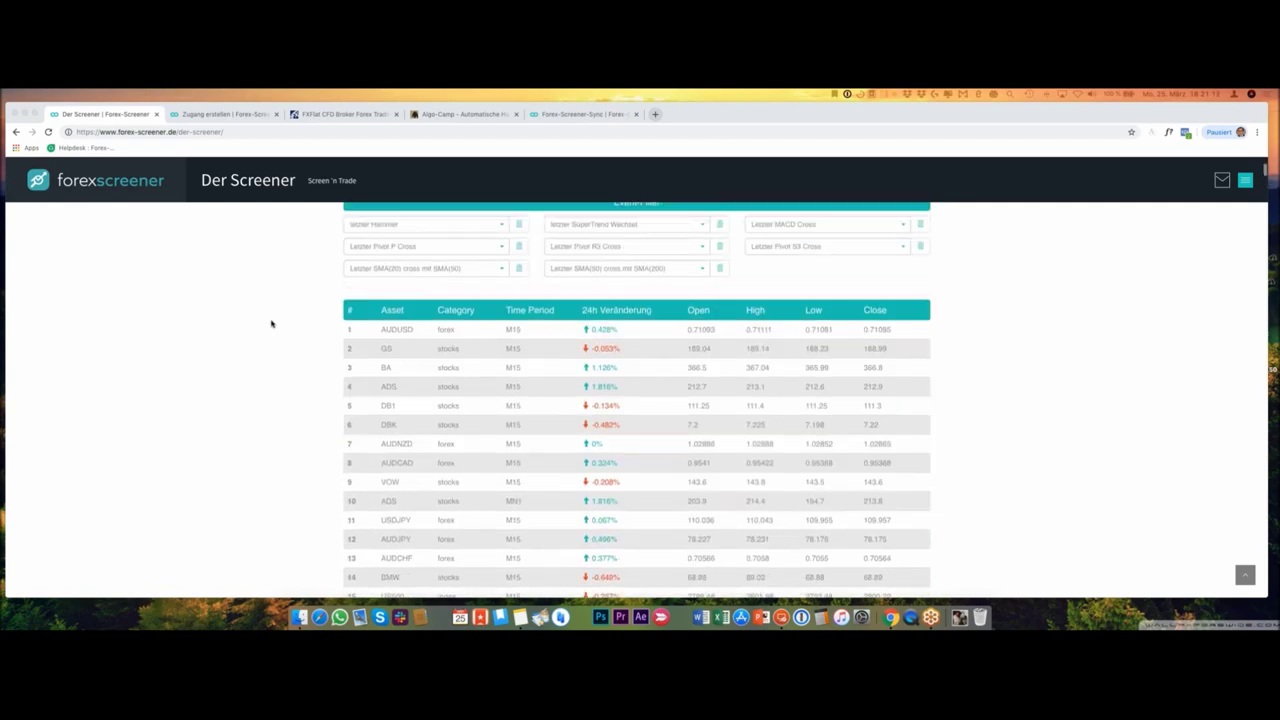
scroll(271, 323, down, 2)
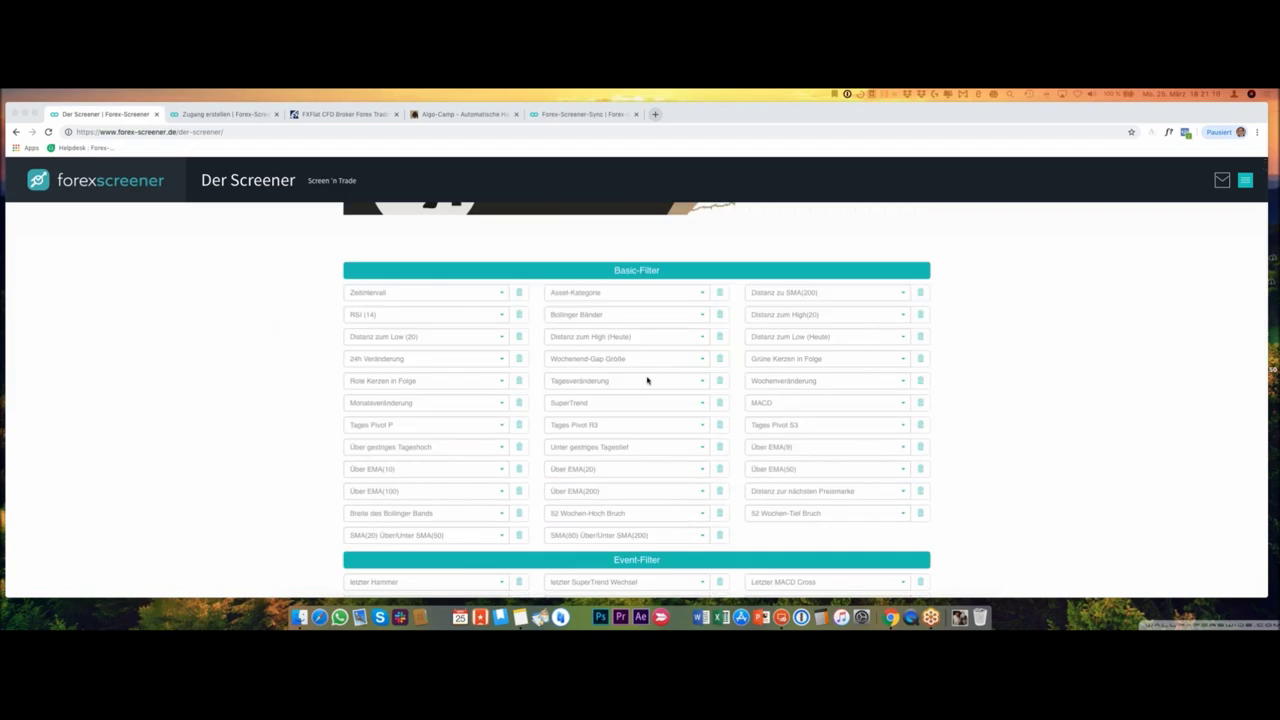
scroll(251, 353, down, 3)
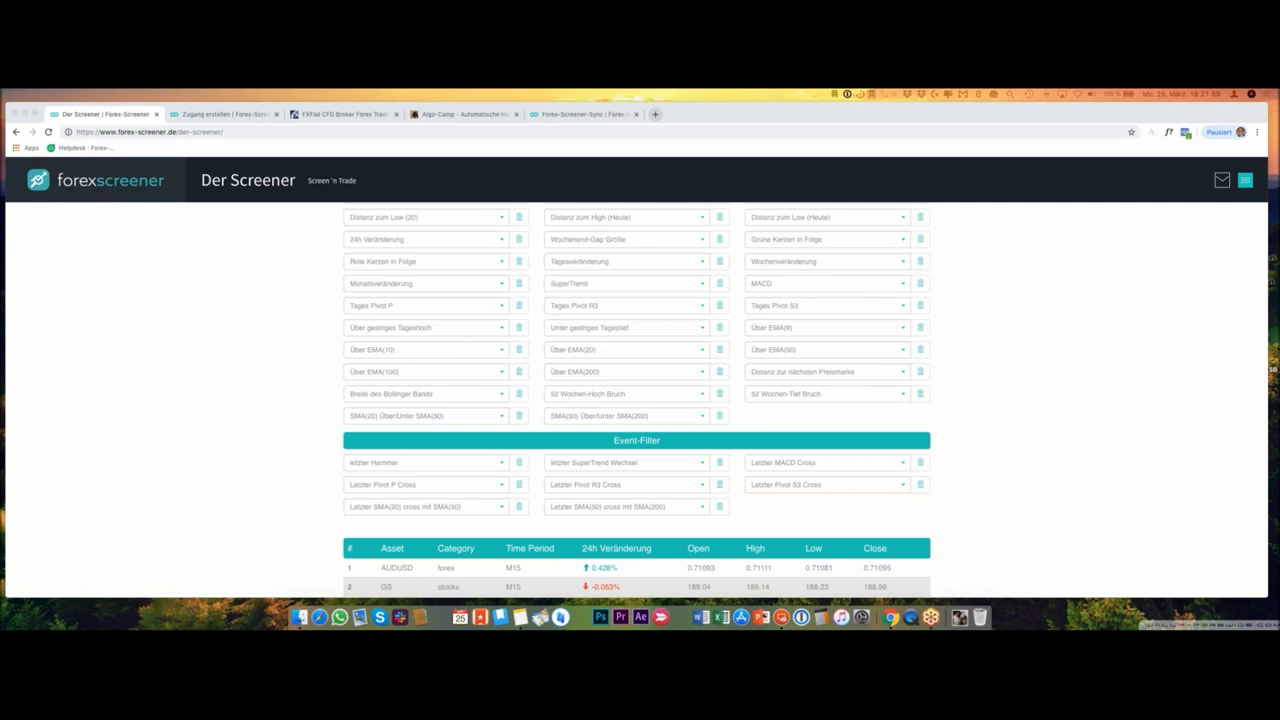
click(137, 506)
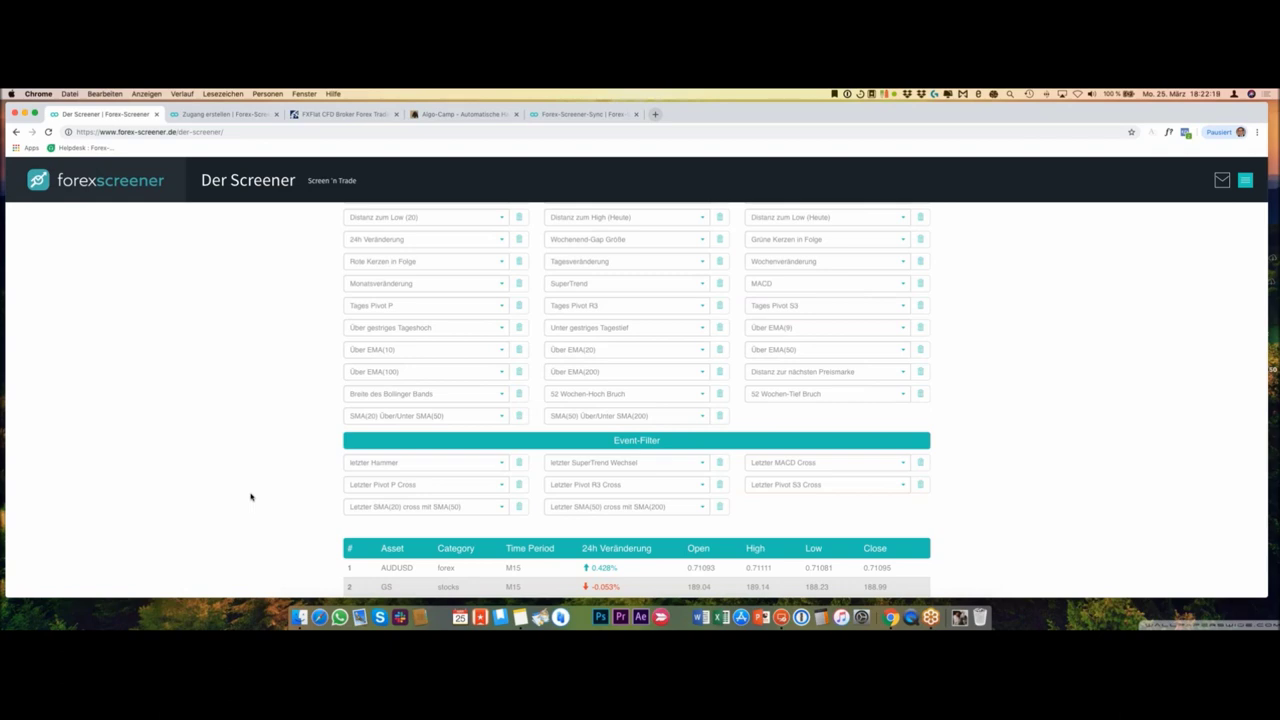
Step: Open the details page of the USDJPY M15 asset from the result table
scroll(290, 436, up, 1)
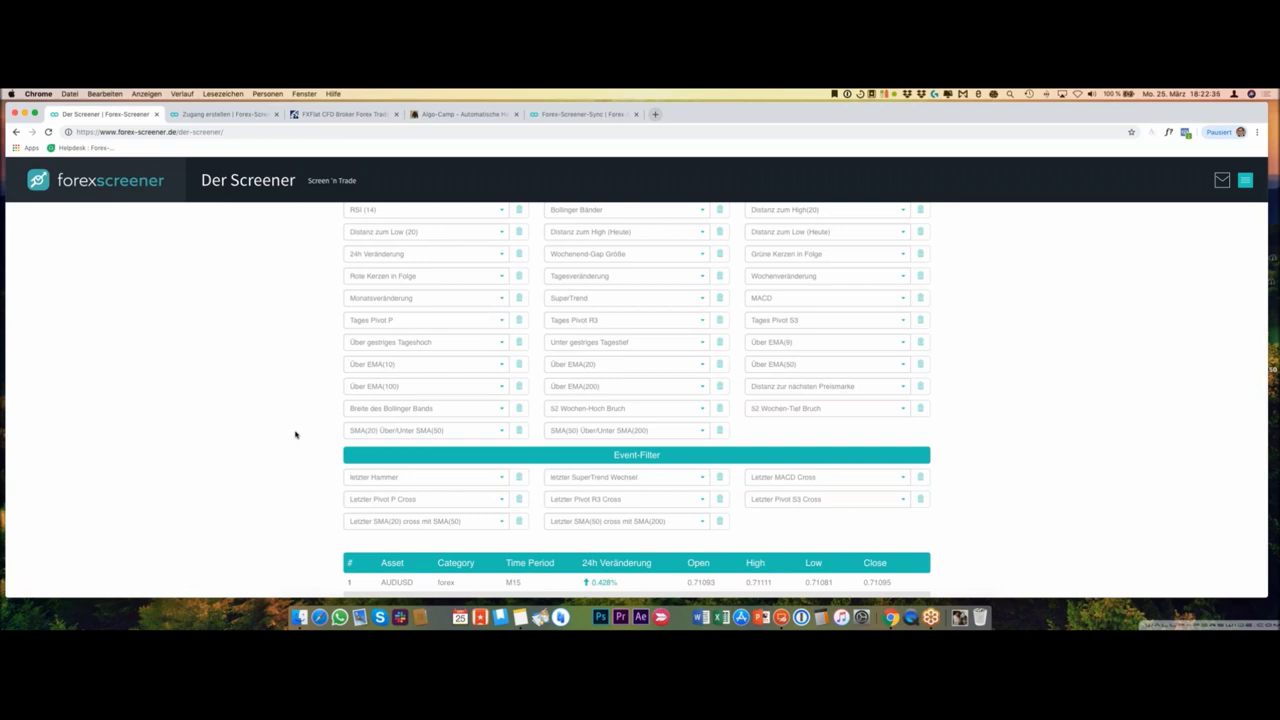
scroll(314, 430, down, 5)
scroll(322, 428, up, 1)
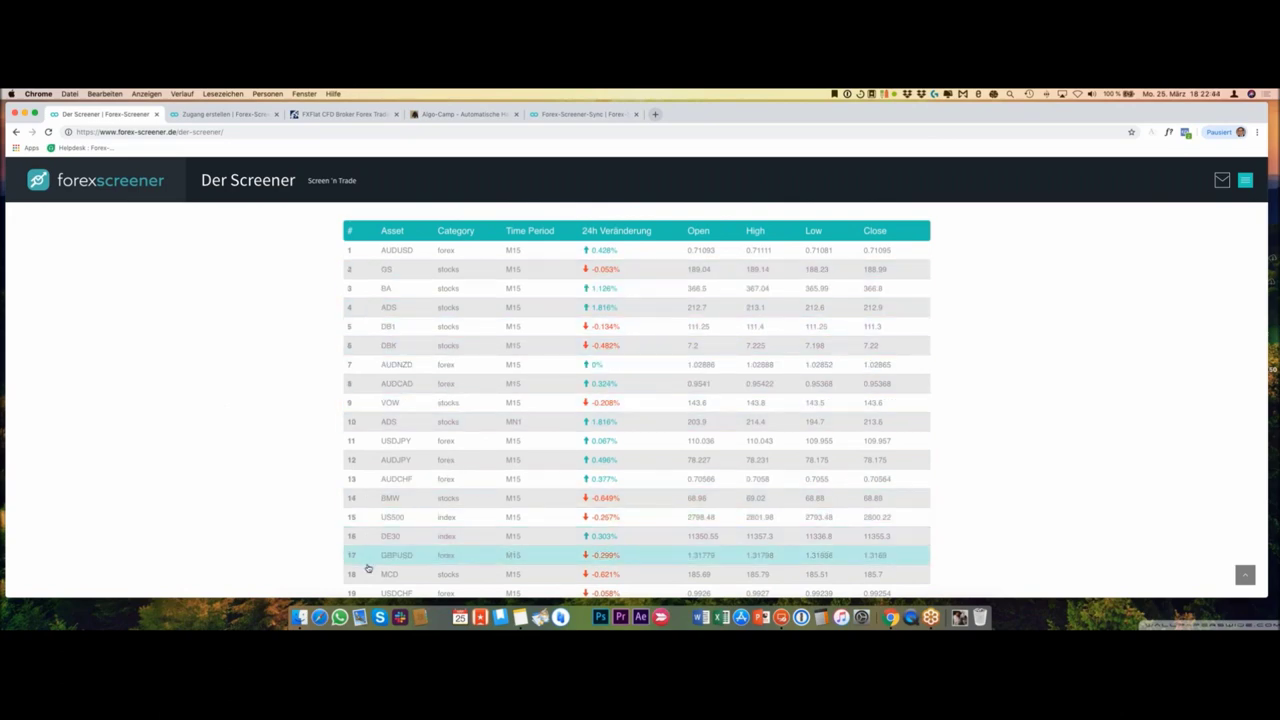
click(424, 451)
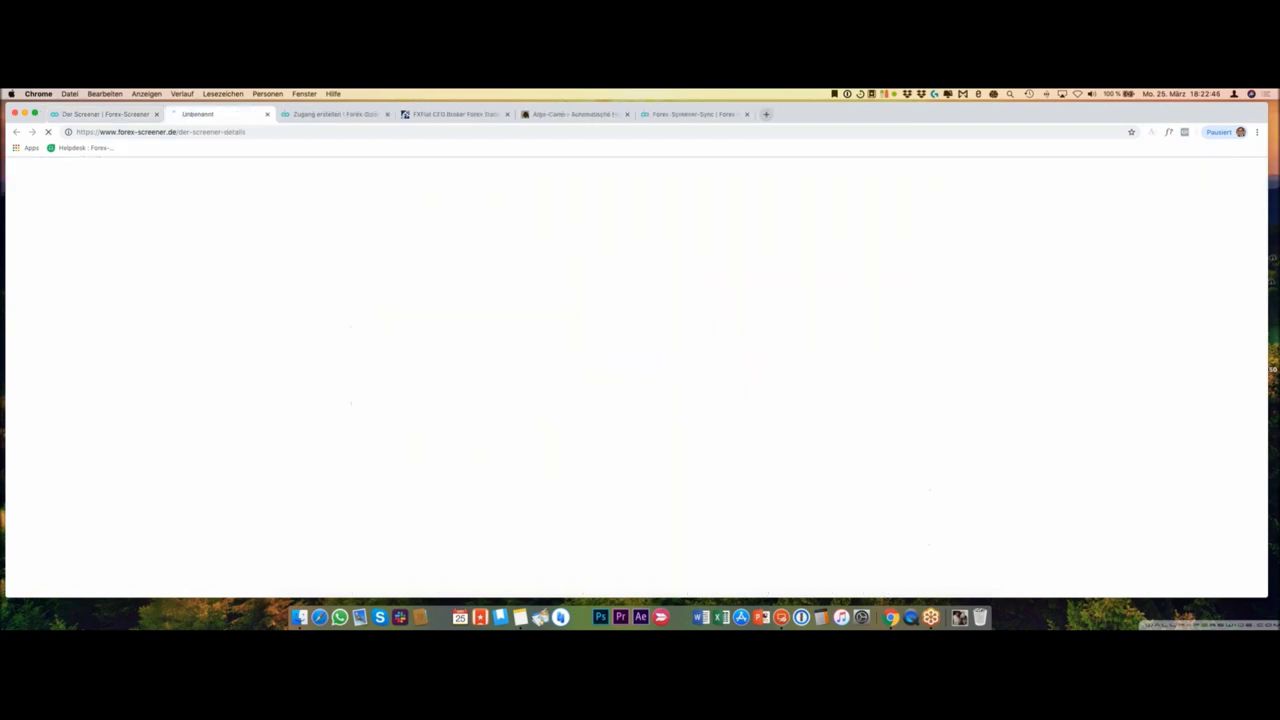
click(133, 118)
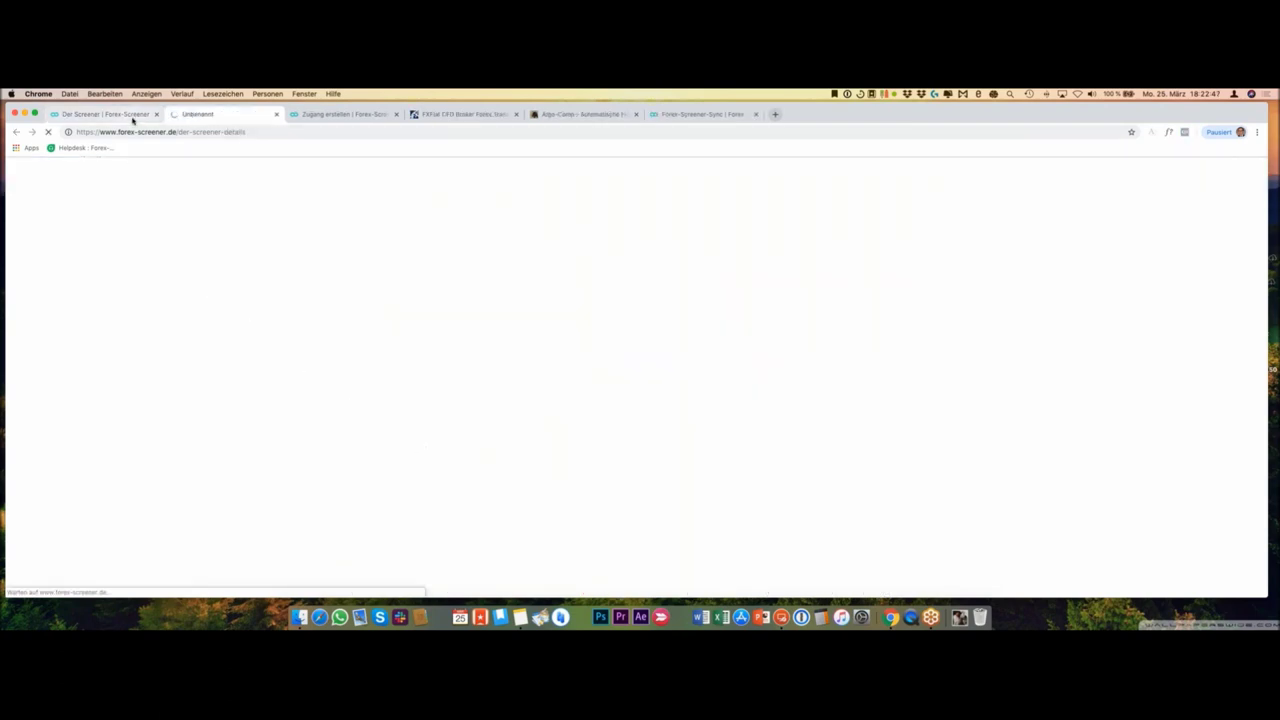
click(233, 116)
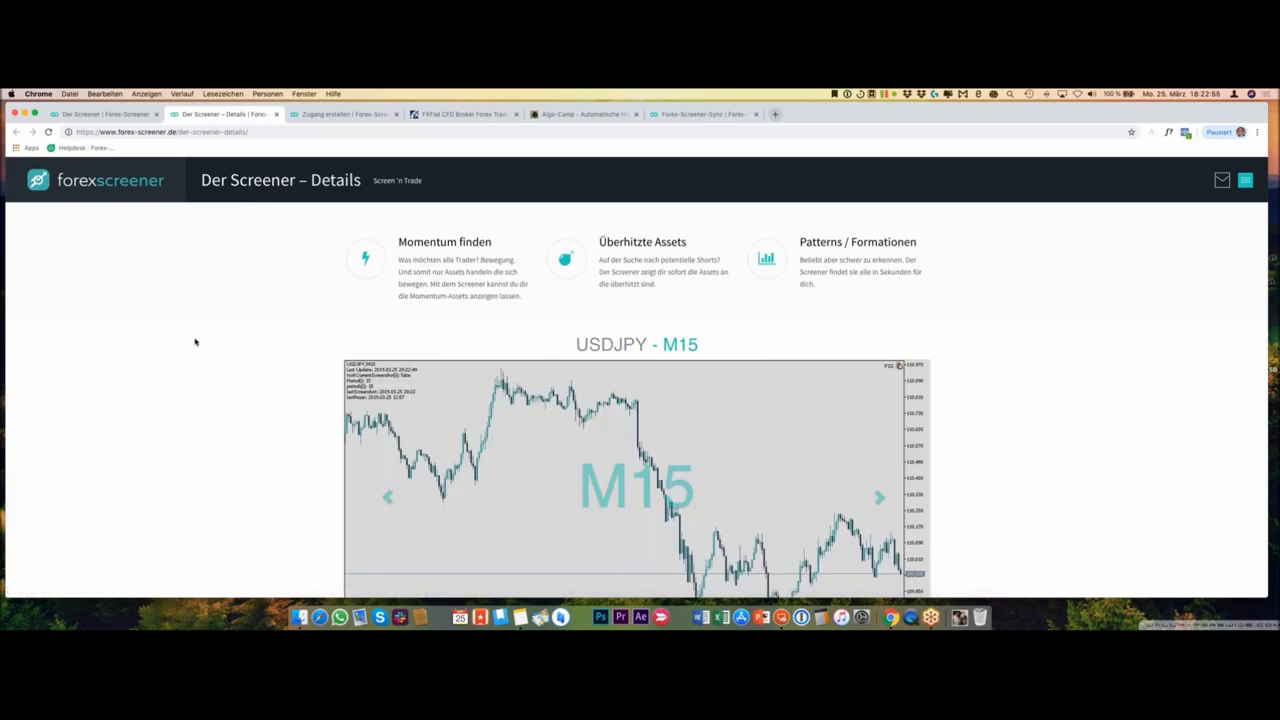
Step: Examine the USDJPY M15 chart and the indicator values under Aktuelle Asset Werte on the details page
scroll(197, 345, down, 3)
scroll(197, 345, down, 5)
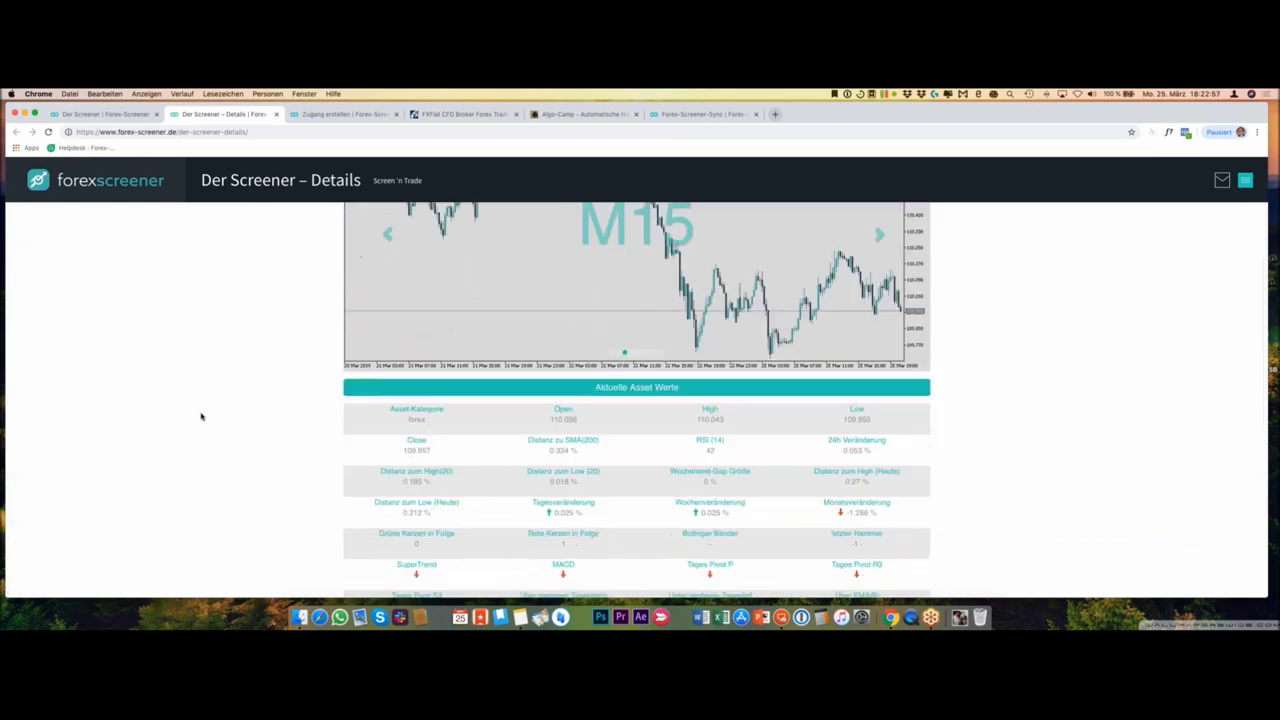
scroll(206, 434, down, 3)
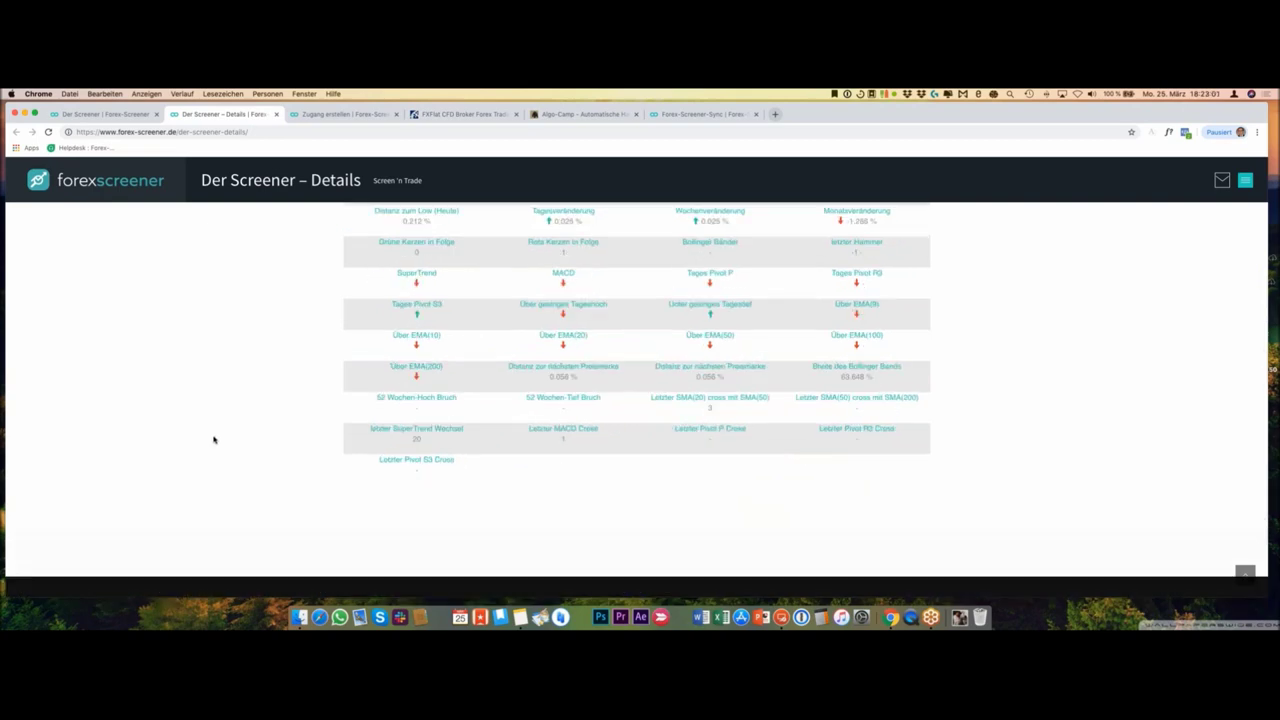
scroll(240, 440, up, 2)
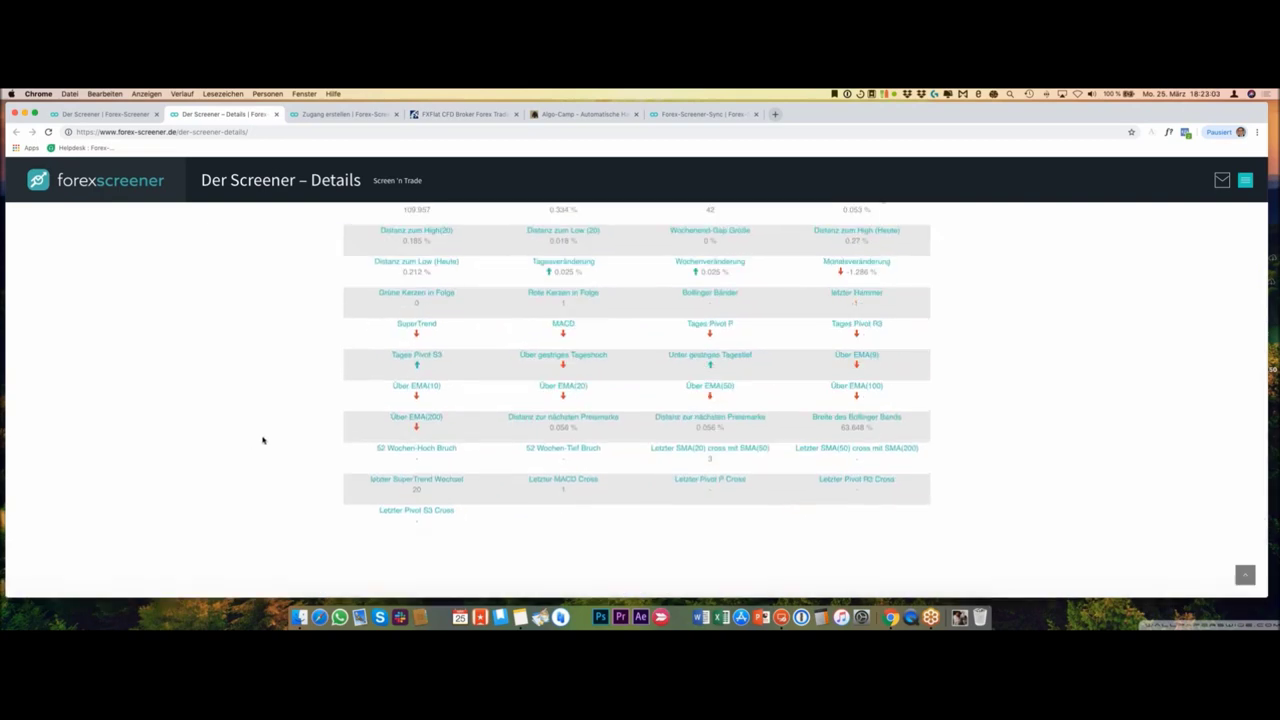
scroll(263, 440, up, 12)
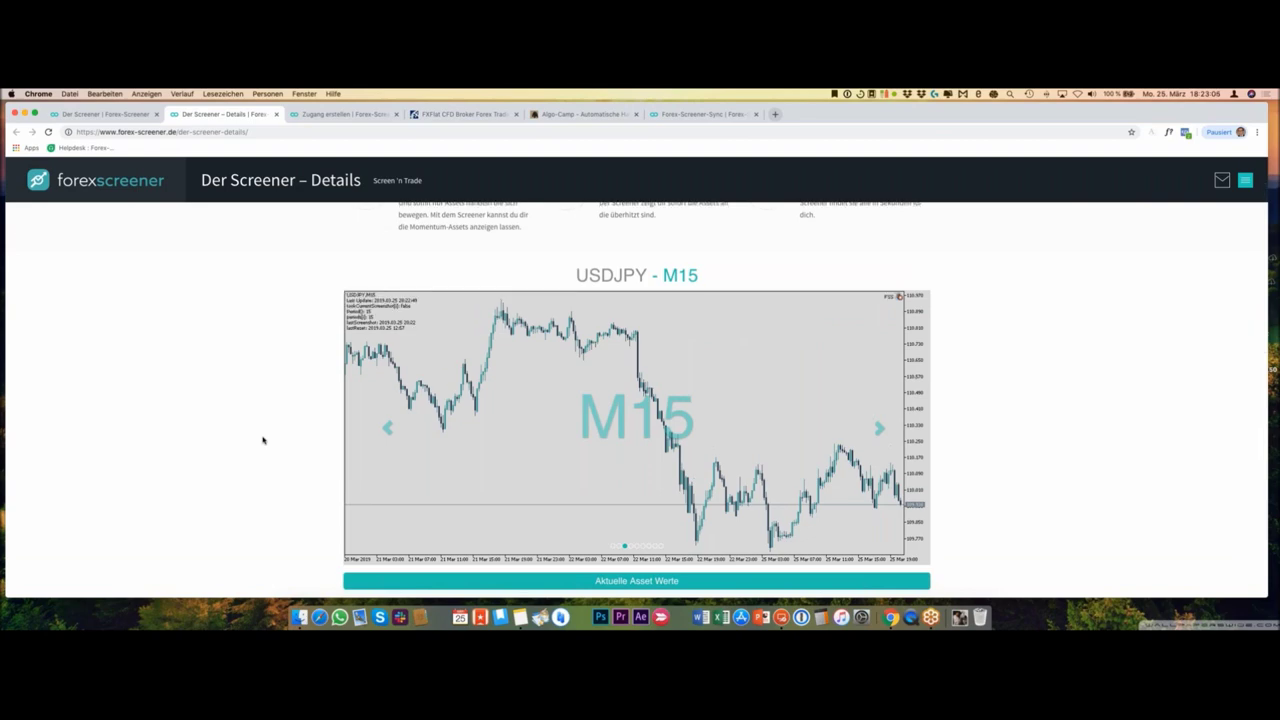
scroll(263, 440, down, 10)
scroll(263, 437, up, 3)
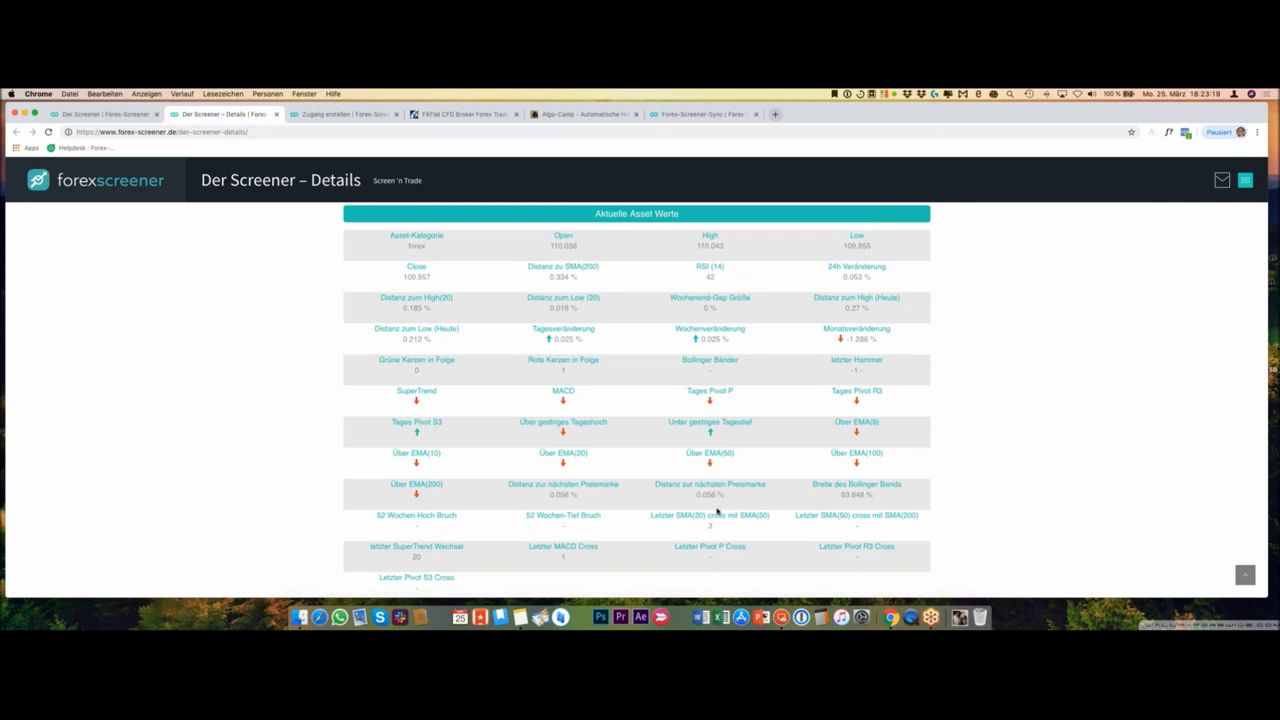
scroll(715, 513, up, 1)
scroll(715, 513, up, 1)
scroll(715, 513, up, 3)
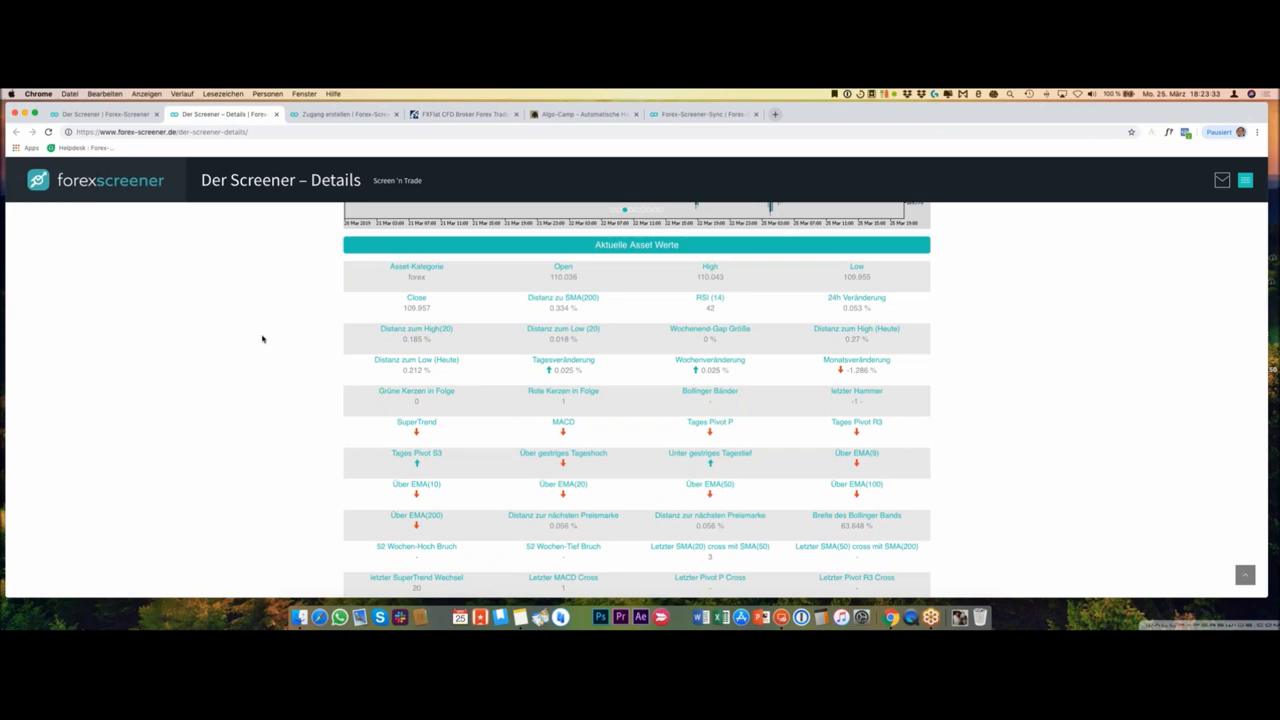
scroll(262, 338, down, 5)
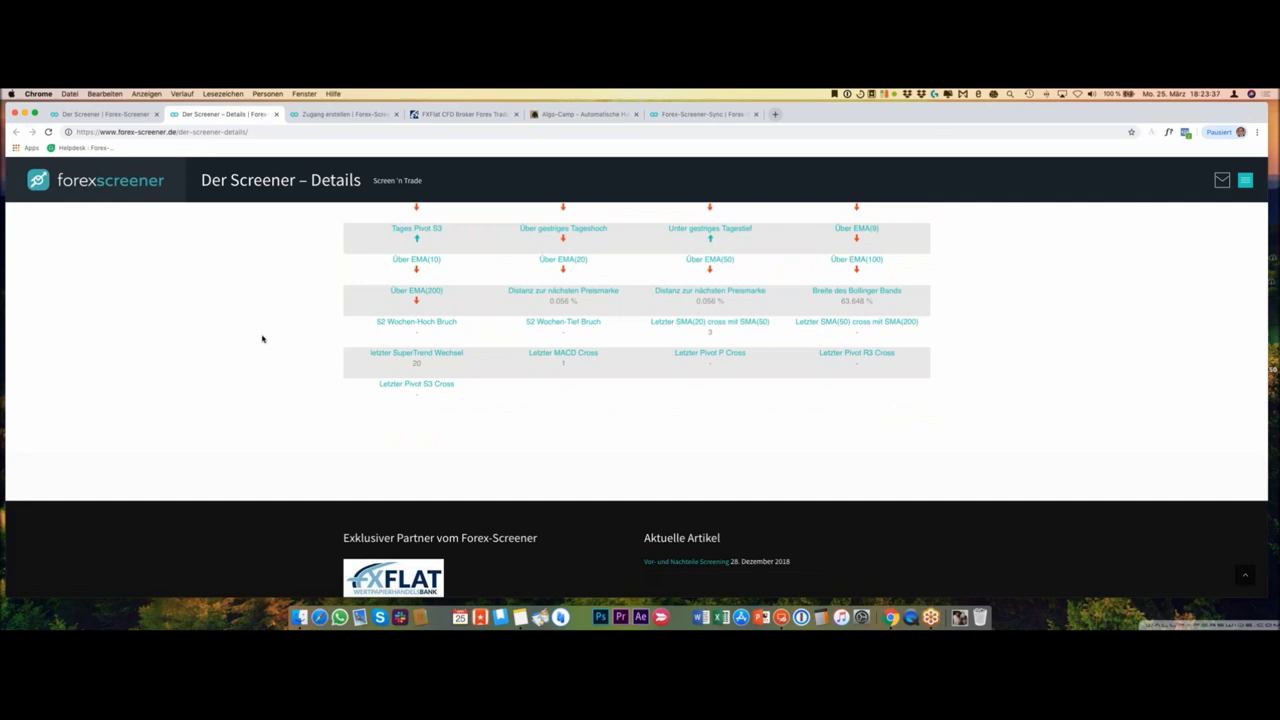
scroll(262, 338, up, 15)
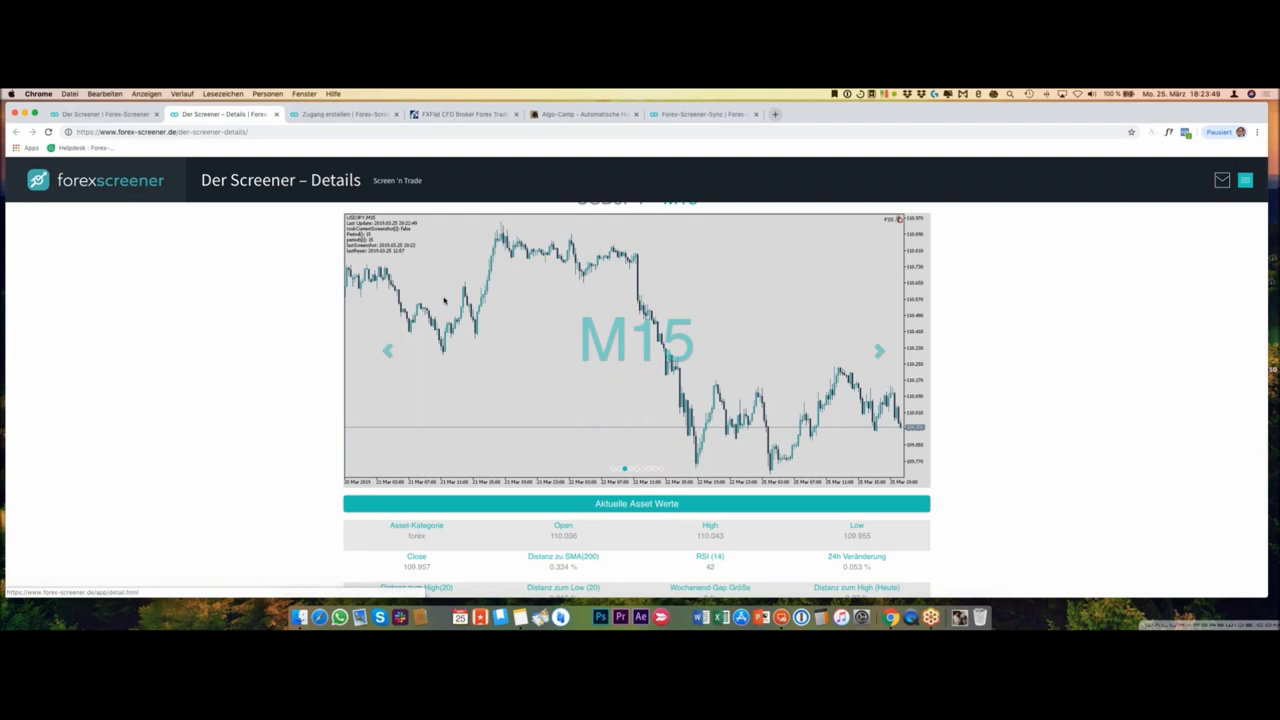
Step: Switch to the MetaTrader 4 desktop for a glance at its chart, and return to the browser with the USDJPY details
key(ctrl+Up)
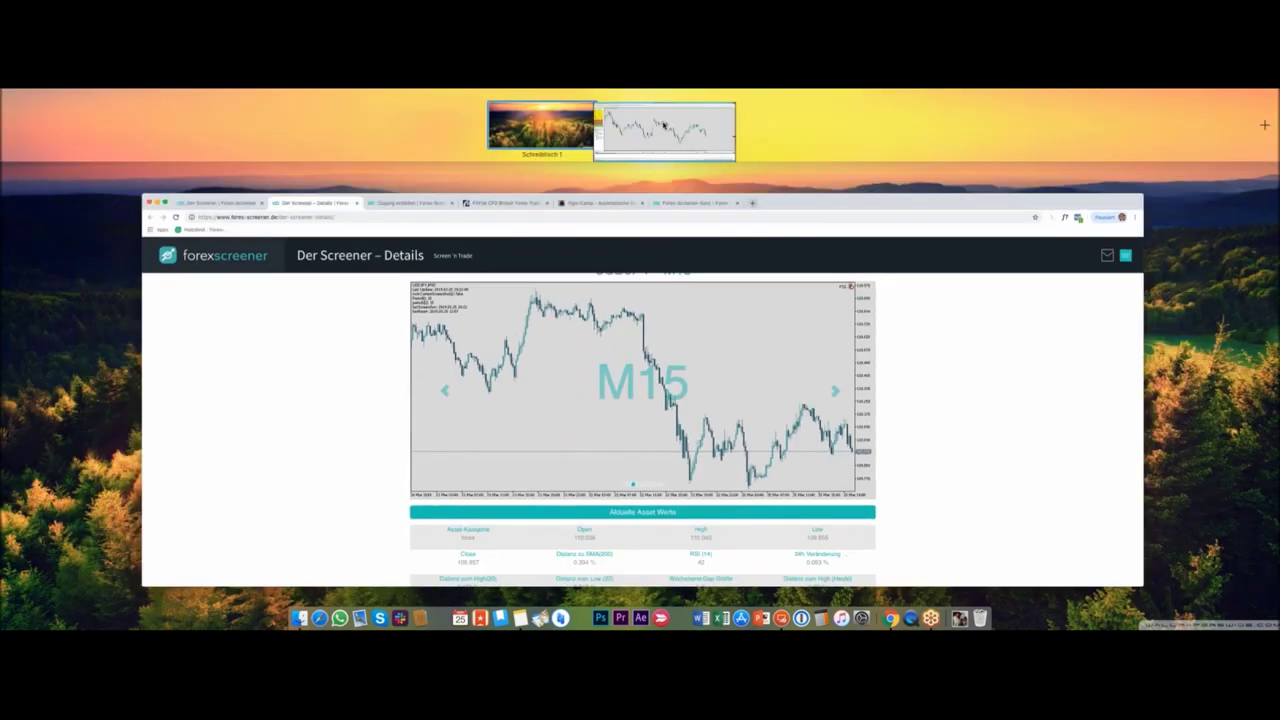
click(665, 112)
key(ctrl+Up)
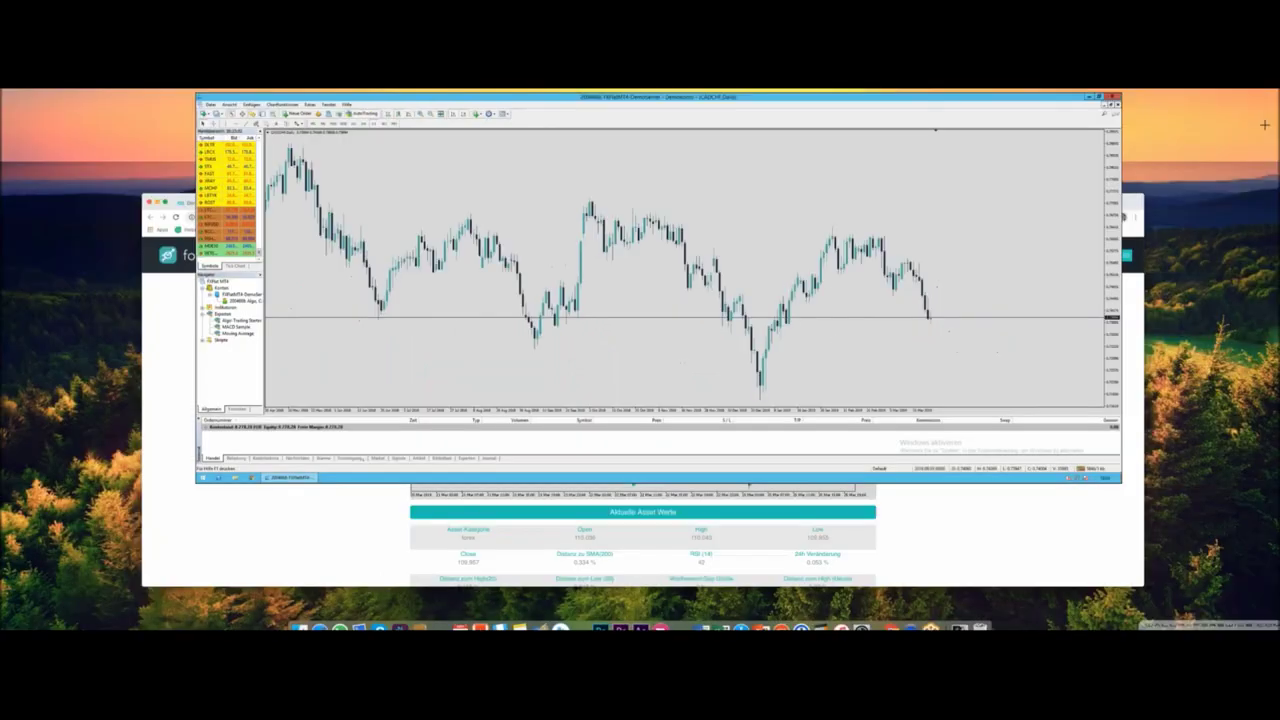
click(495, 300)
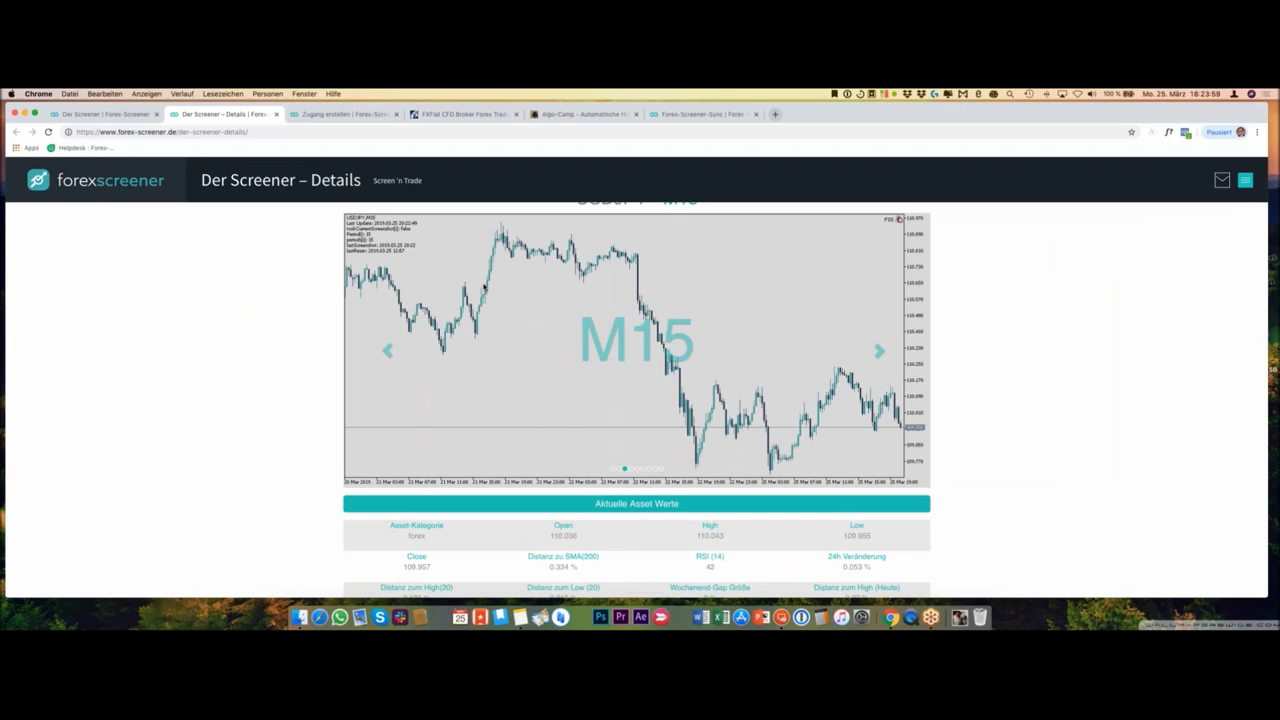
Step: Browse the USDJPY chart through its timeframes, including M30, H4 and D1, and stop at H4
click(879, 351)
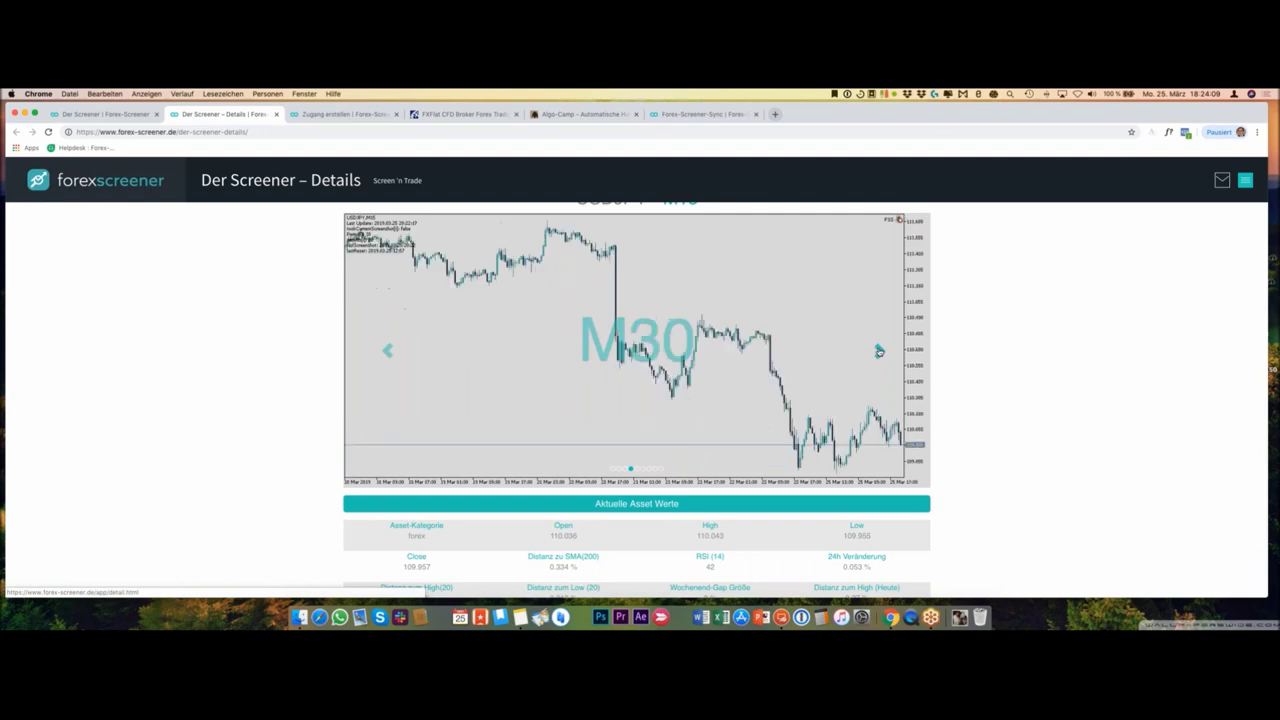
click(879, 351)
click(879, 351)
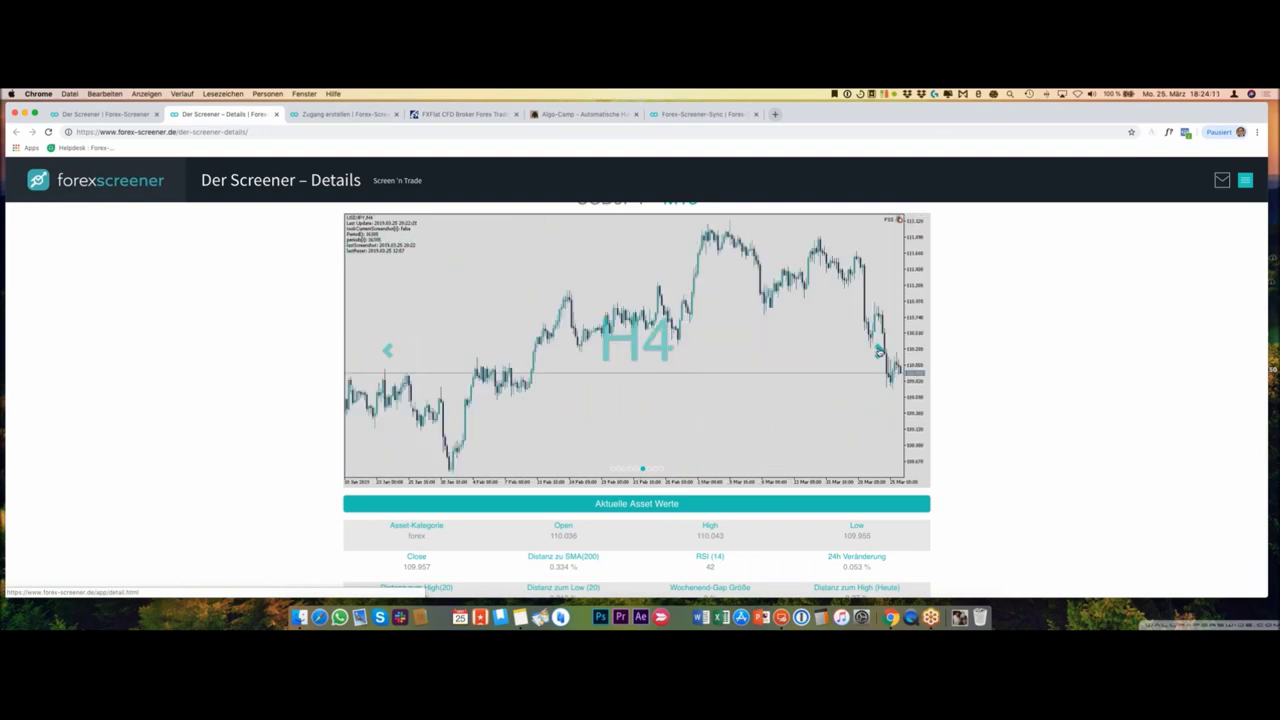
click(879, 351)
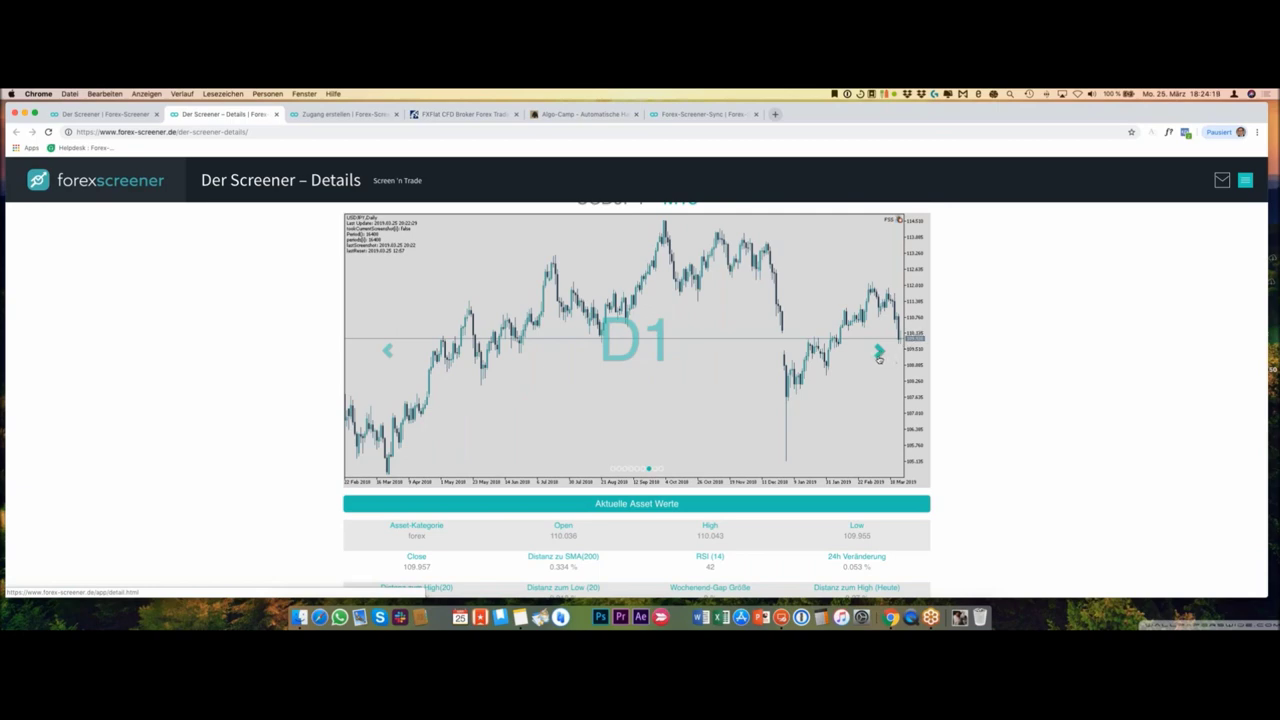
click(879, 352)
click(879, 352)
click(879, 352)
click(879, 352)
click(879, 352)
click(879, 352)
click(879, 352)
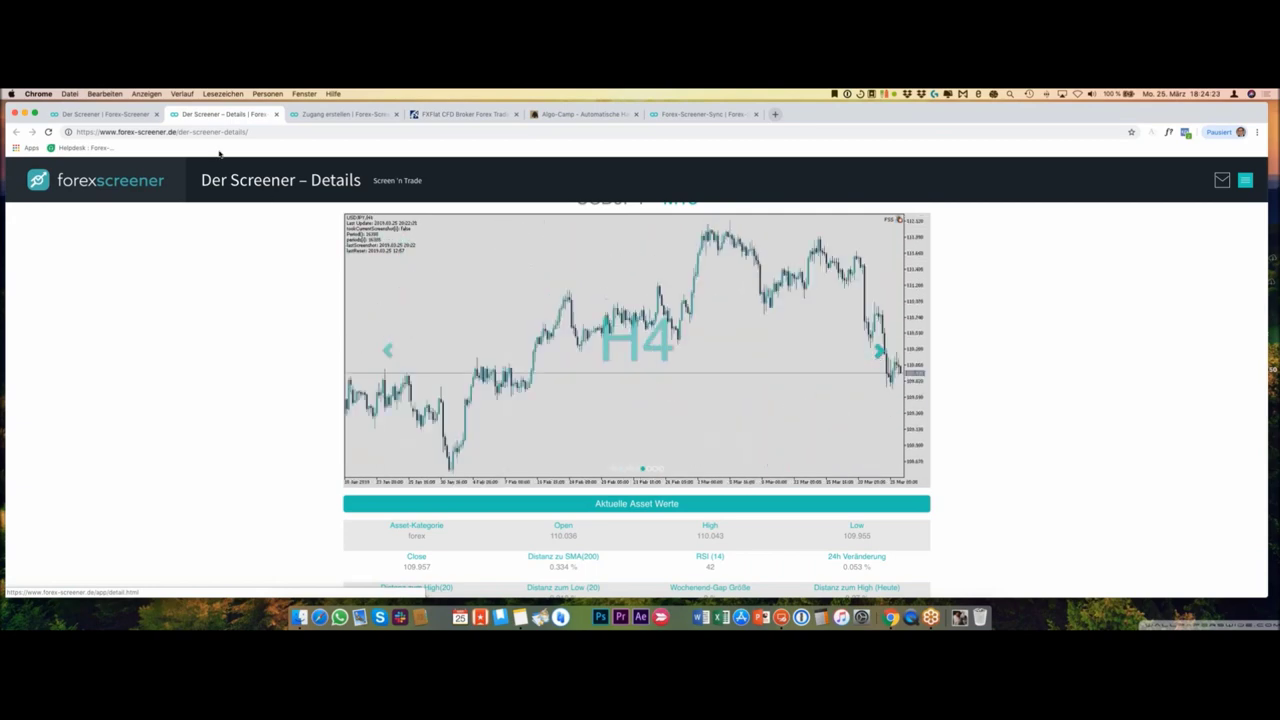
Step: Close the USDJPY details page and open the details of the GS M15 stock from the result table
click(110, 115)
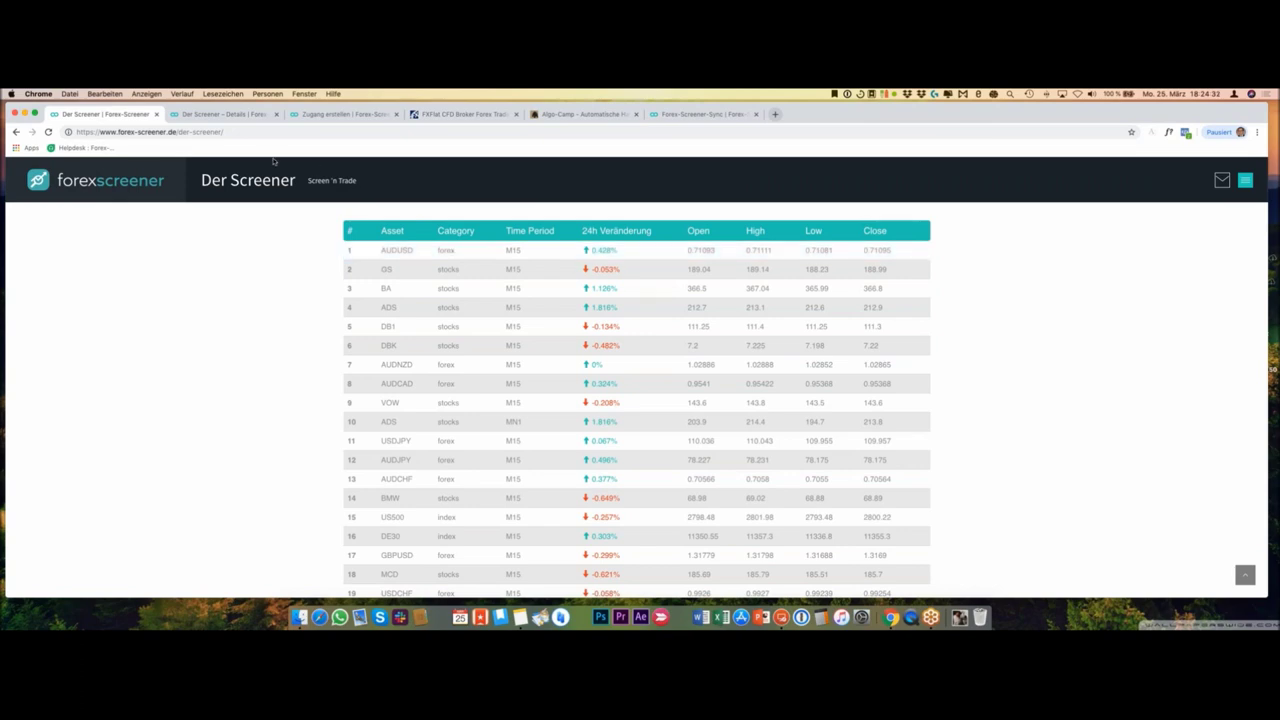
click(235, 115)
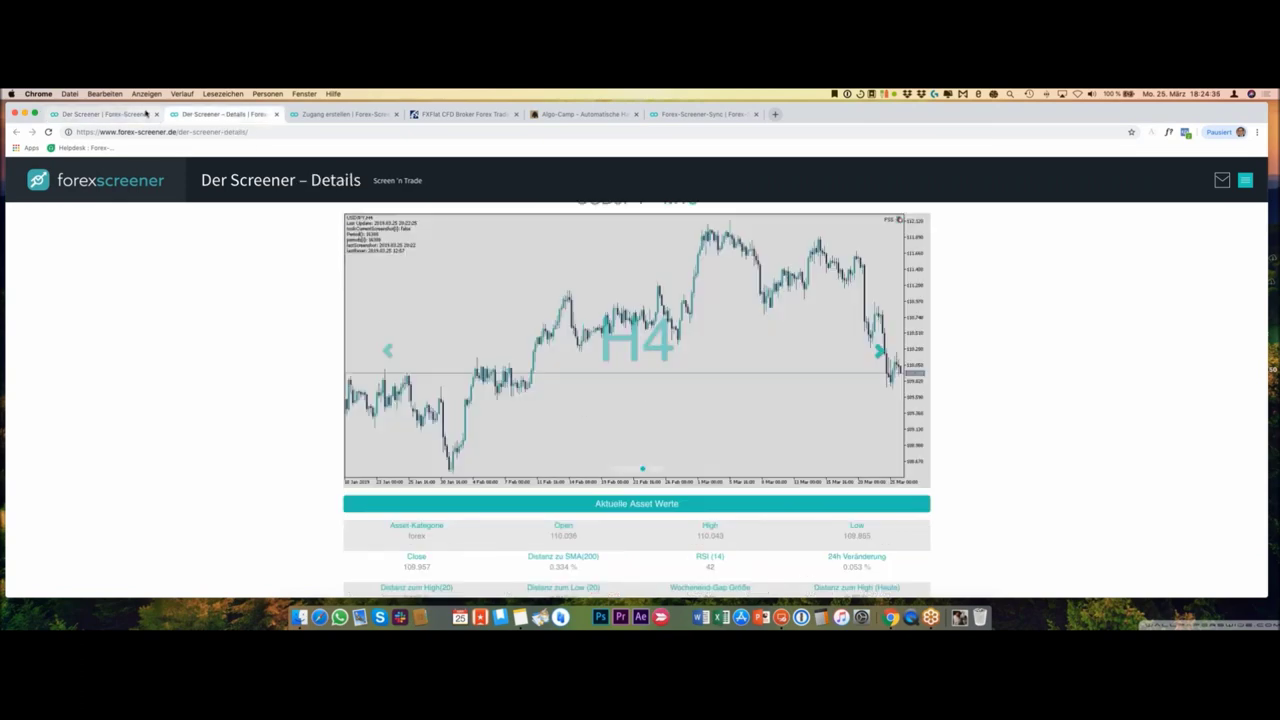
click(277, 114)
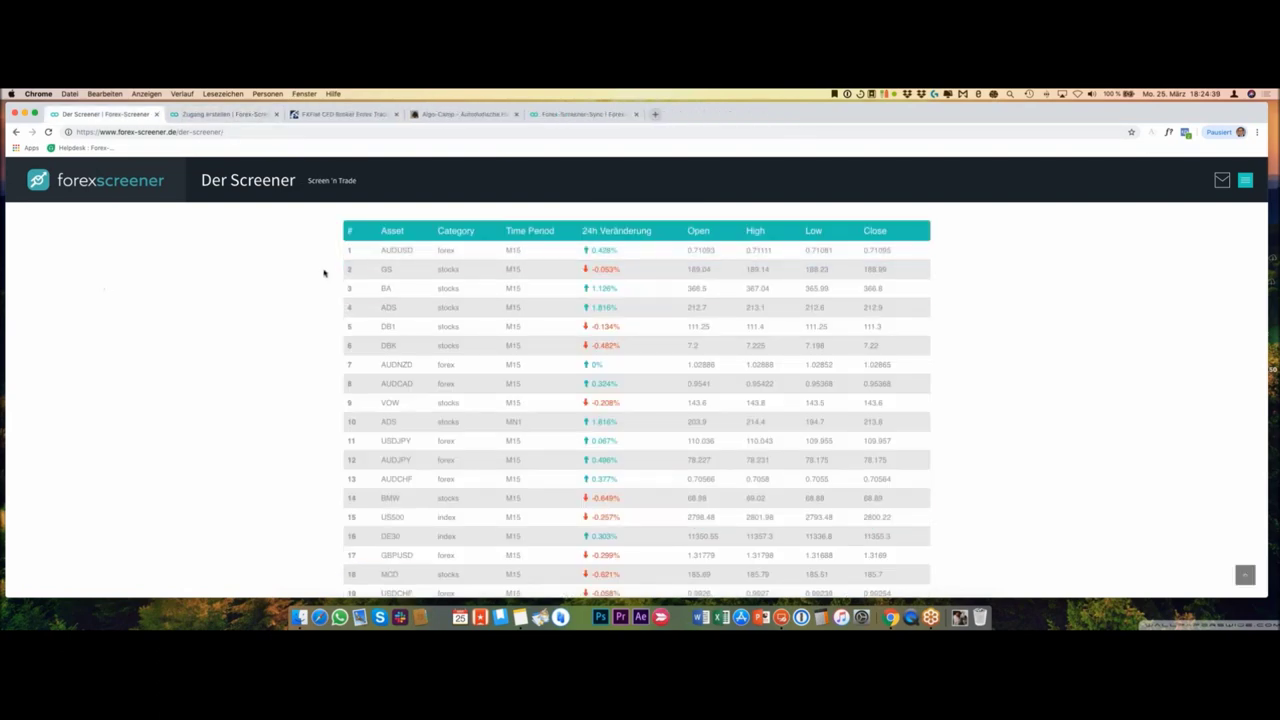
click(407, 271)
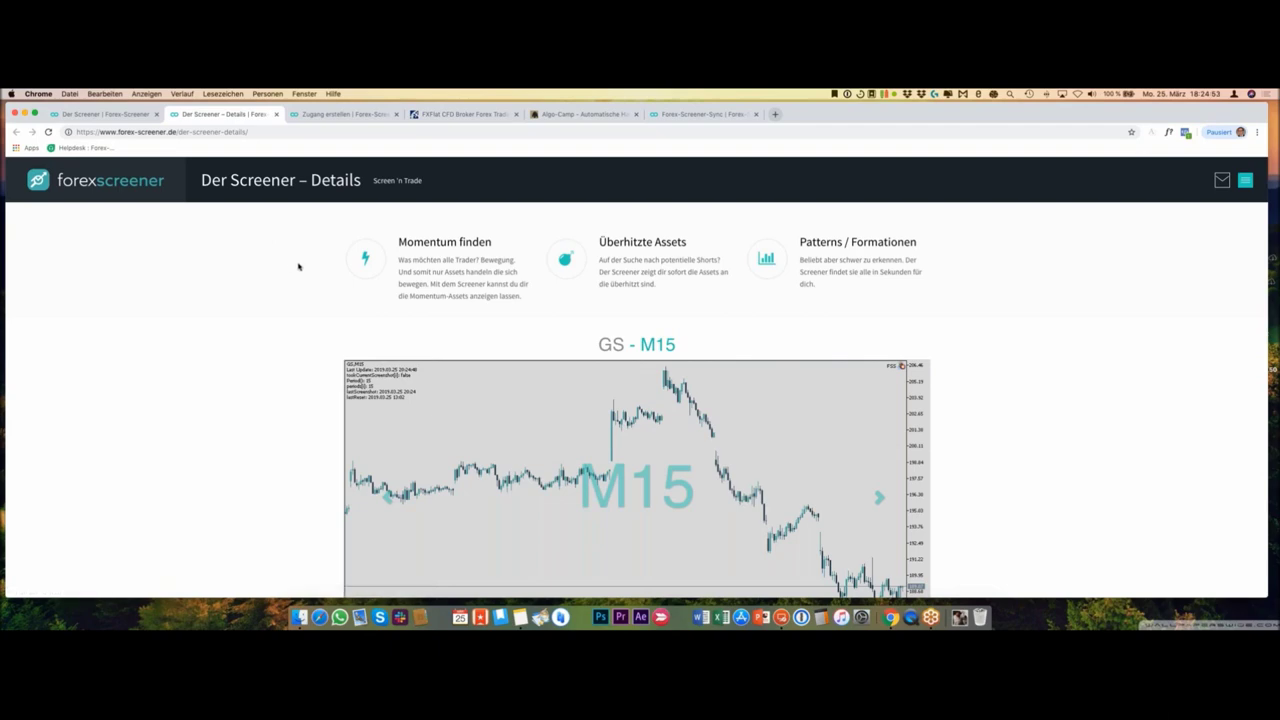
Step: Browse the GS chart through its timeframes, including H1 and H4, and stop at M30
scroll(298, 266, down, 1)
scroll(630, 337, down, 2)
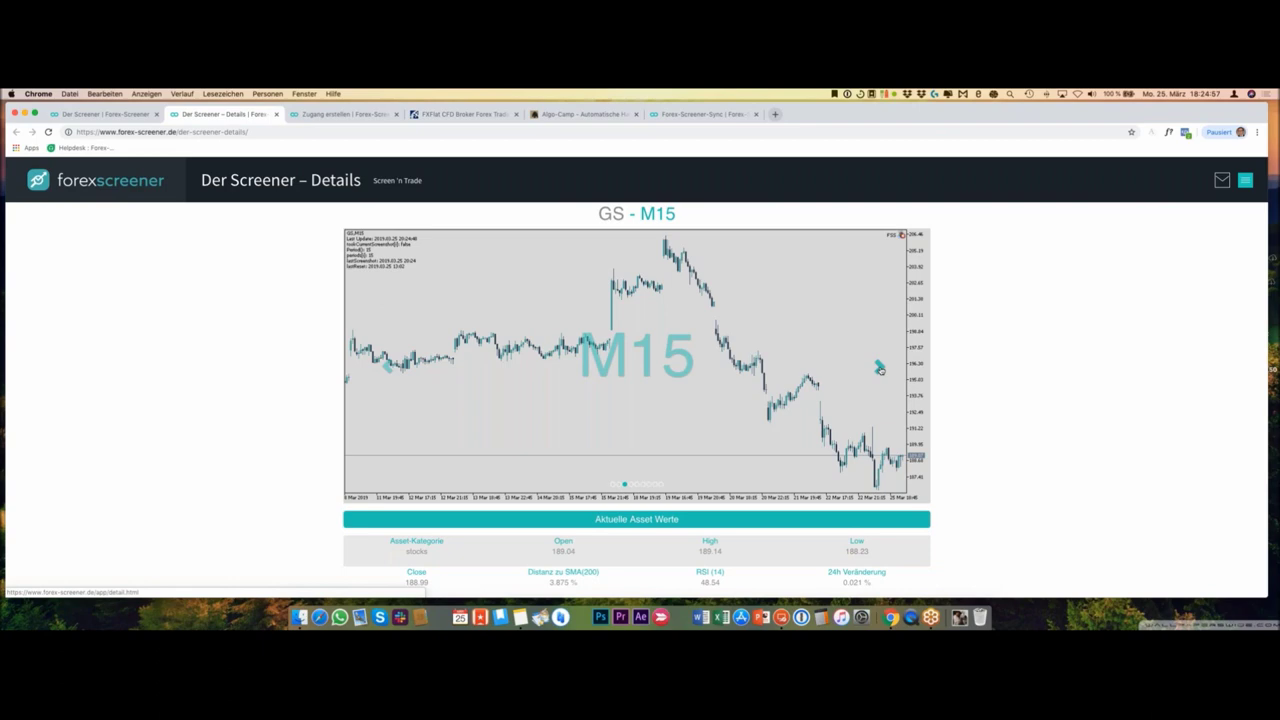
click(879, 368)
click(879, 368)
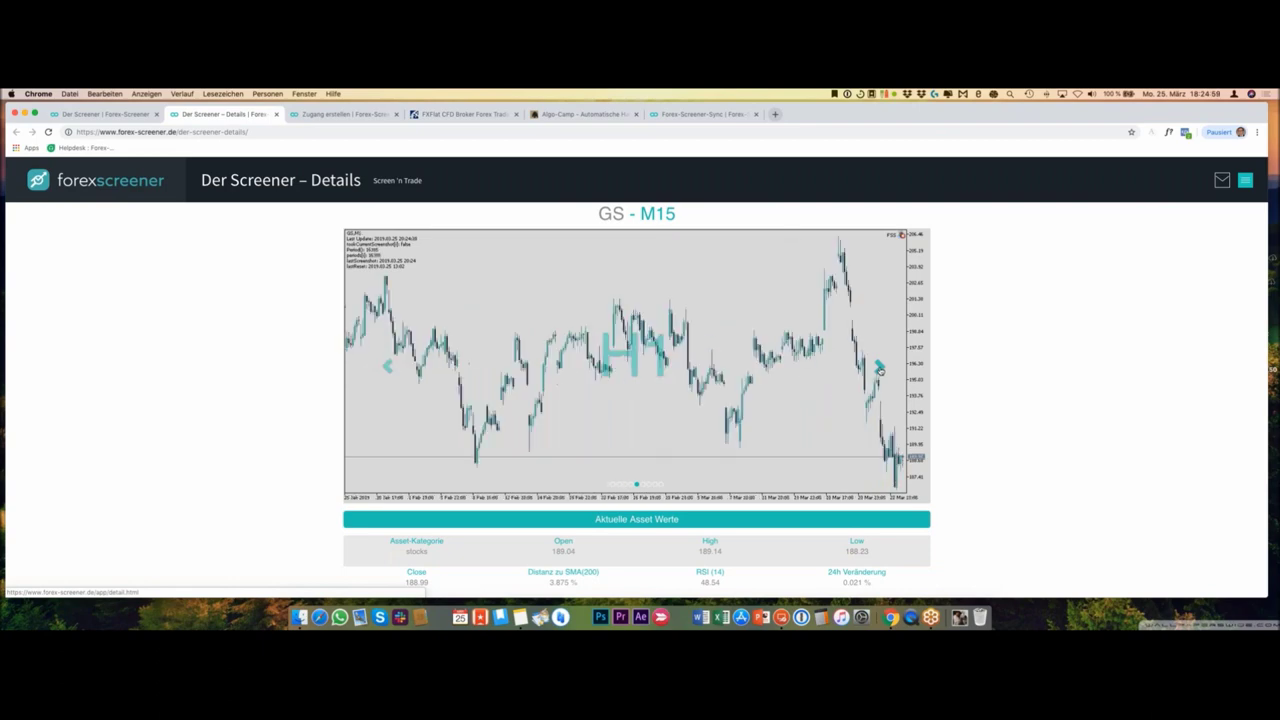
click(879, 368)
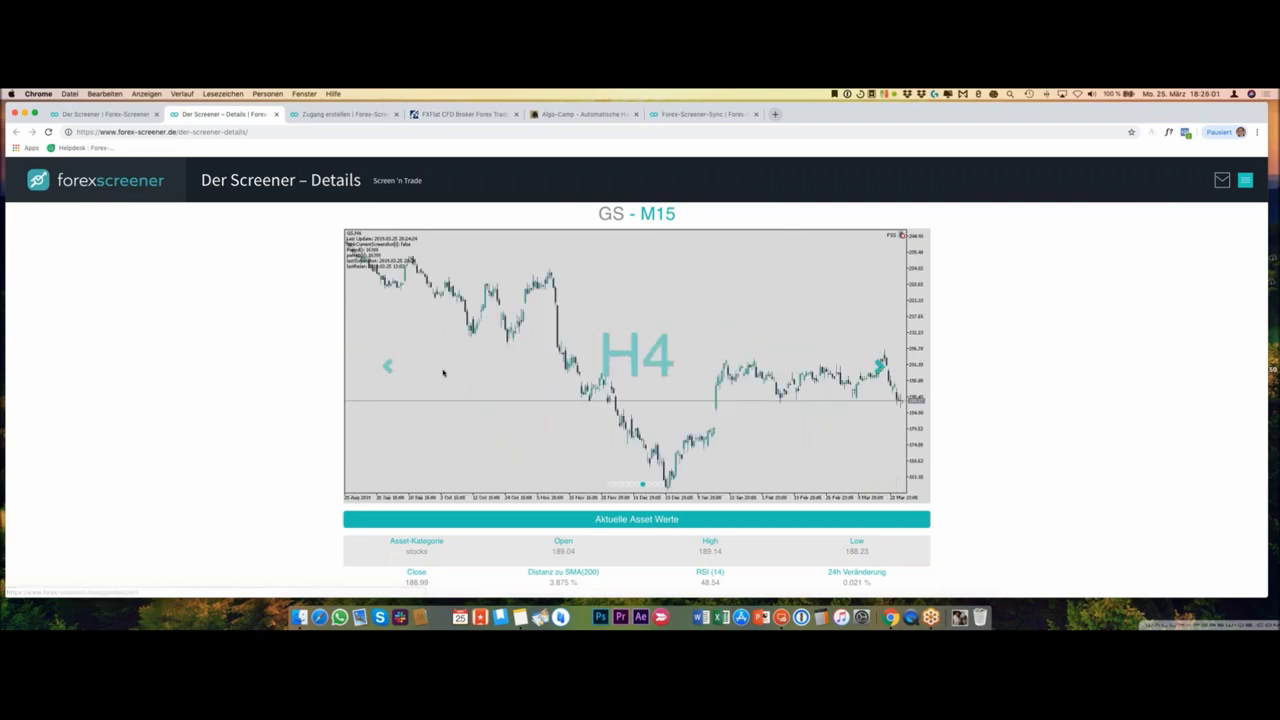
click(388, 367)
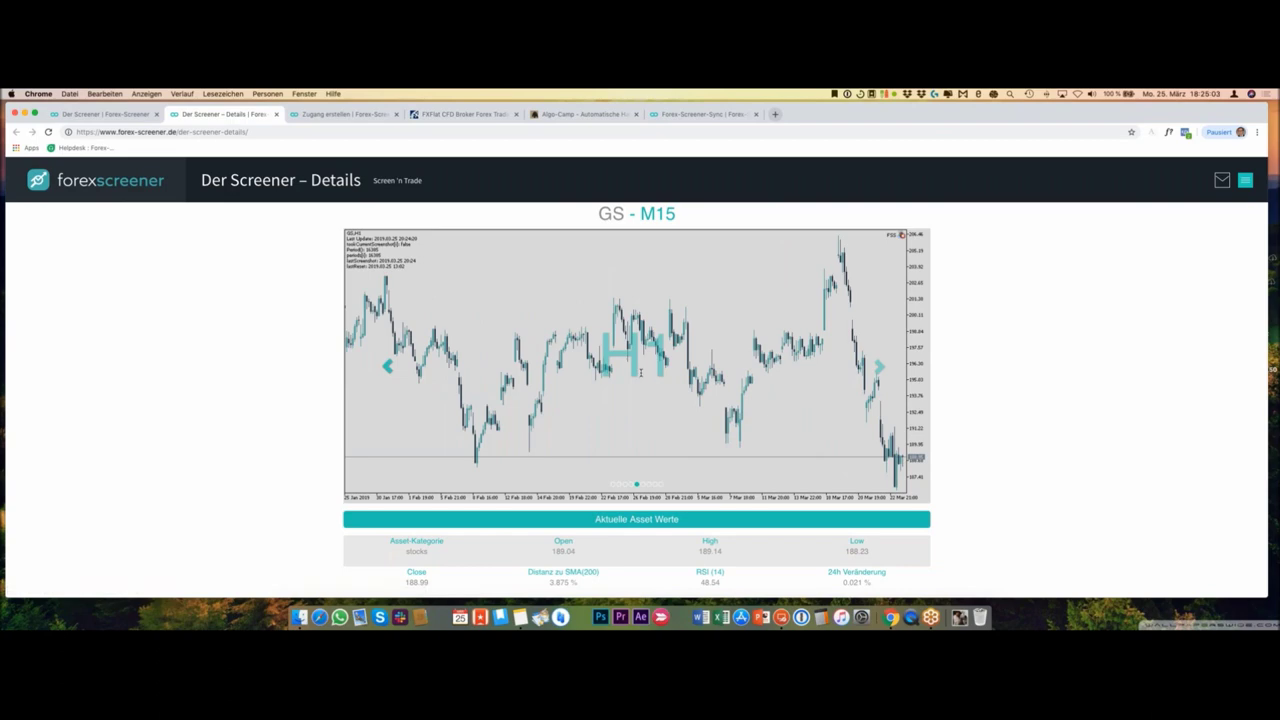
click(878, 369)
click(878, 369)
click(878, 369)
click(878, 369)
click(878, 369)
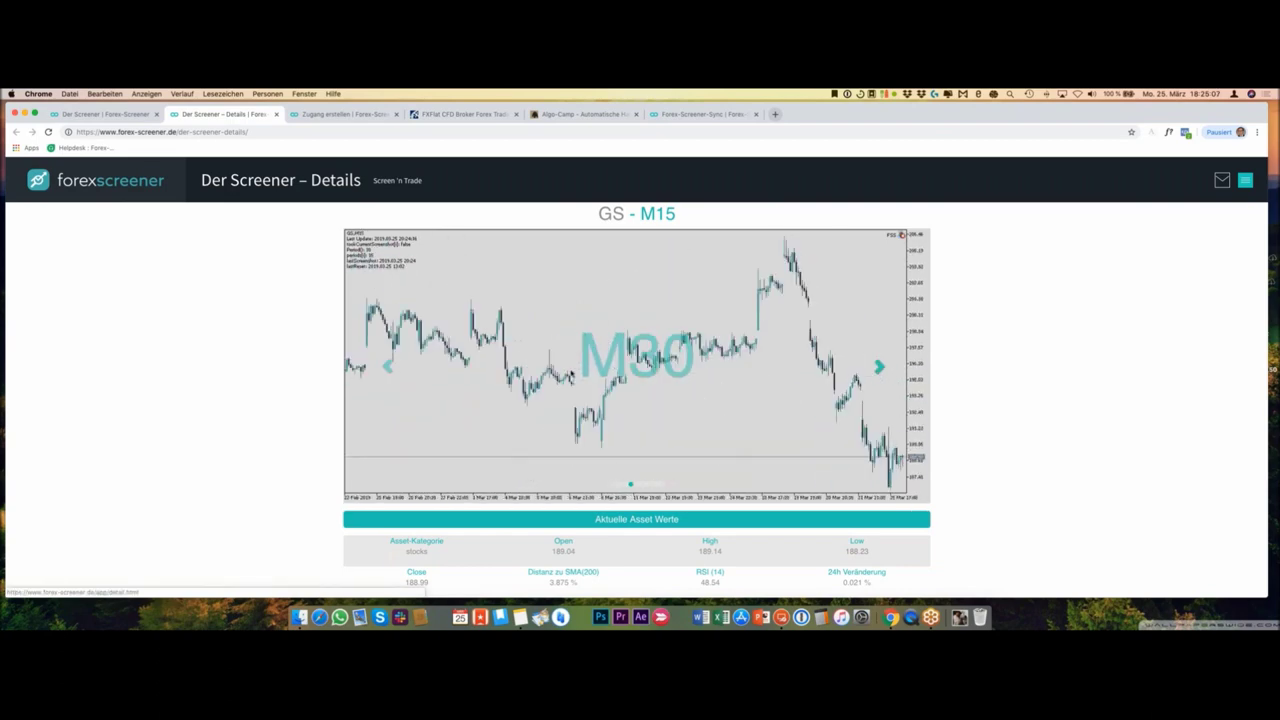
Step: Skim the GS indicator values under Aktuelle Asset Werte and switch the chart to the M5 timeframe
scroll(577, 373, down, 10)
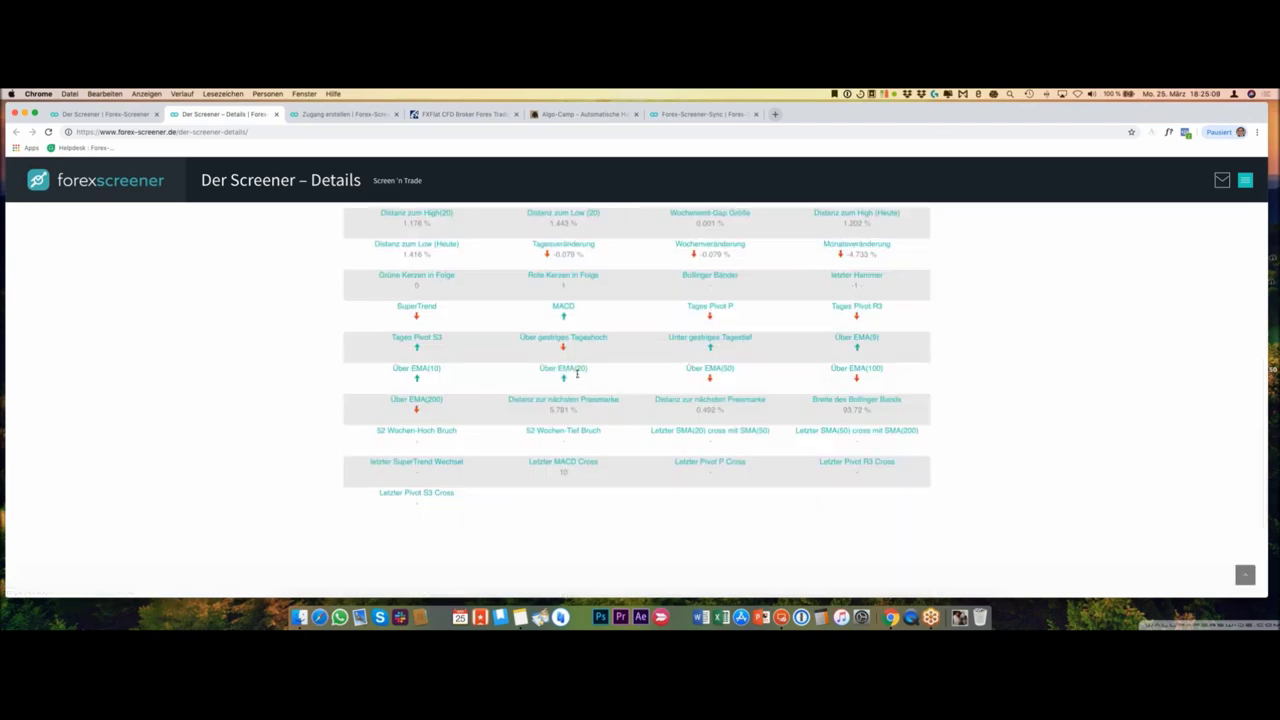
scroll(577, 373, down, 2)
scroll(577, 373, up, 10)
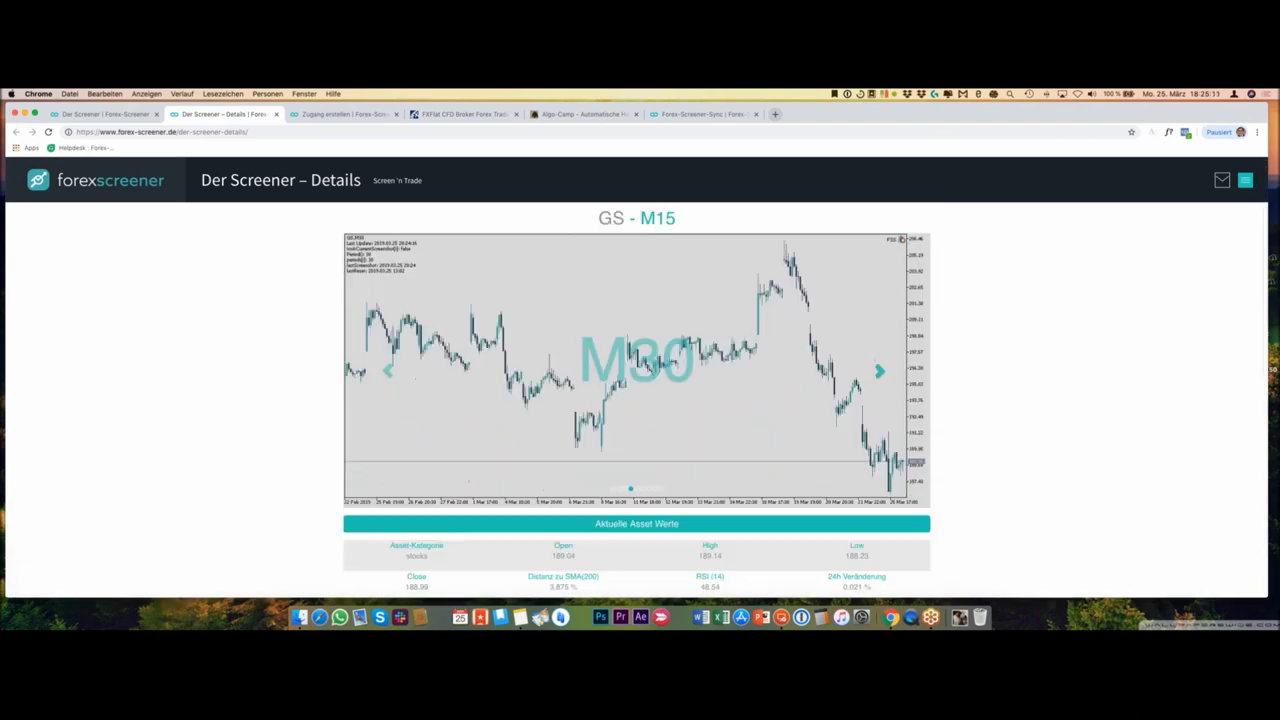
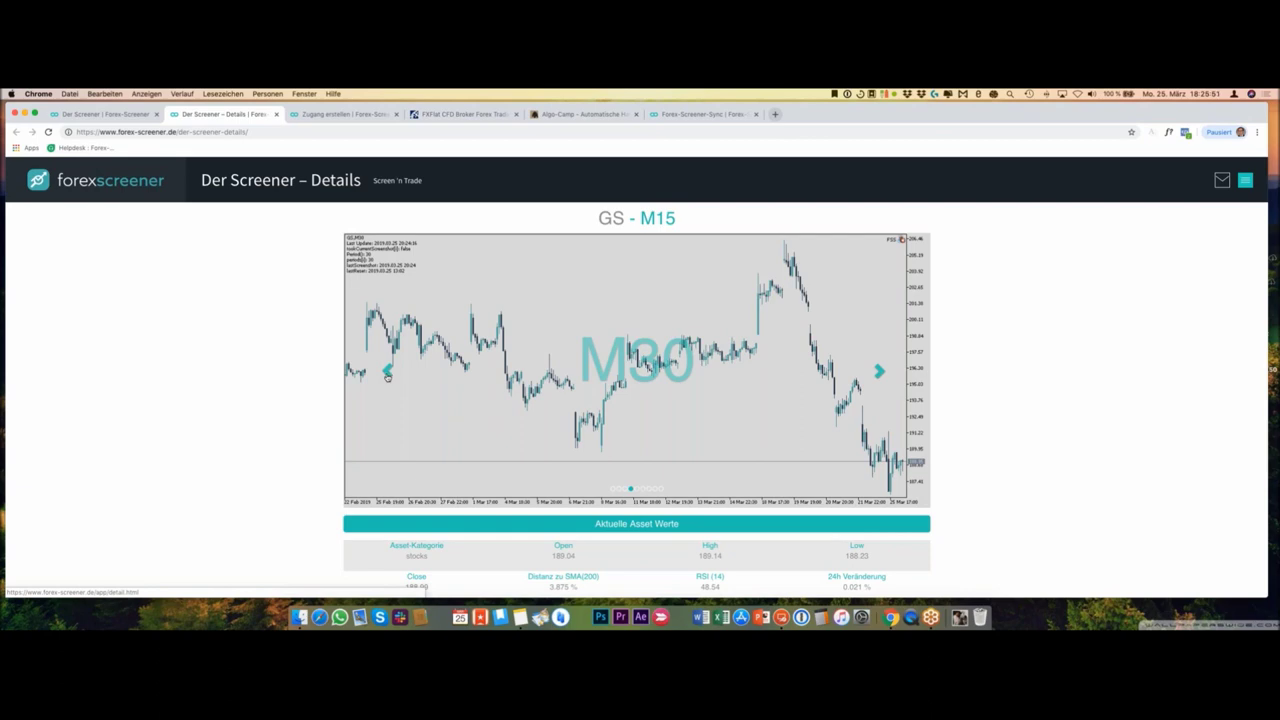
click(388, 372)
click(388, 372)
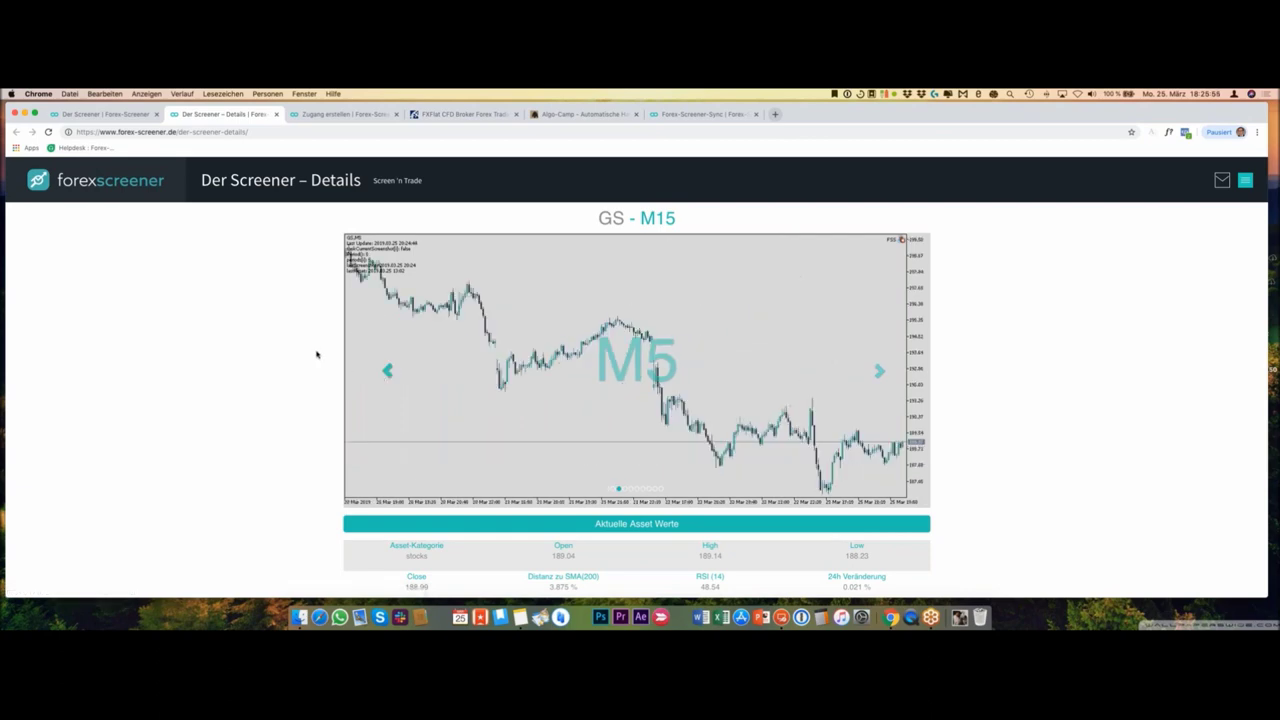
scroll(308, 357, down, 1)
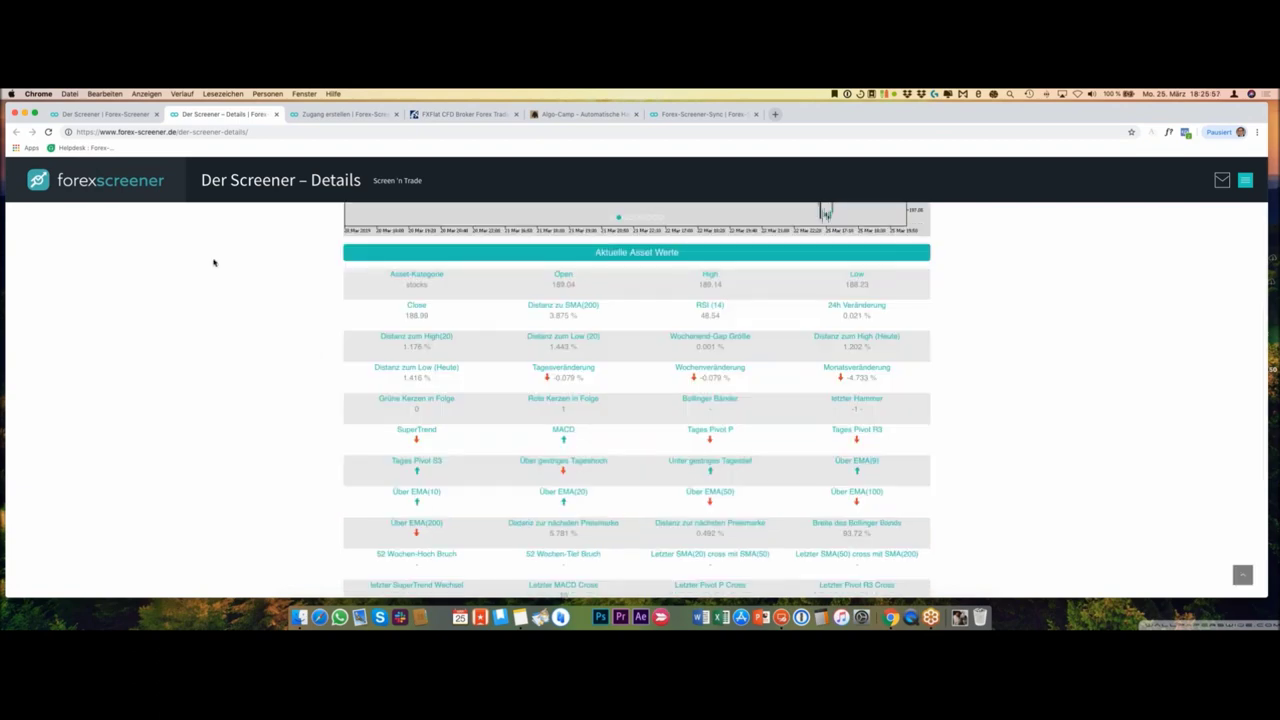
Step: Skim the asset list in the screener and reexamine the chart and indicator values on the GS details page
click(133, 116)
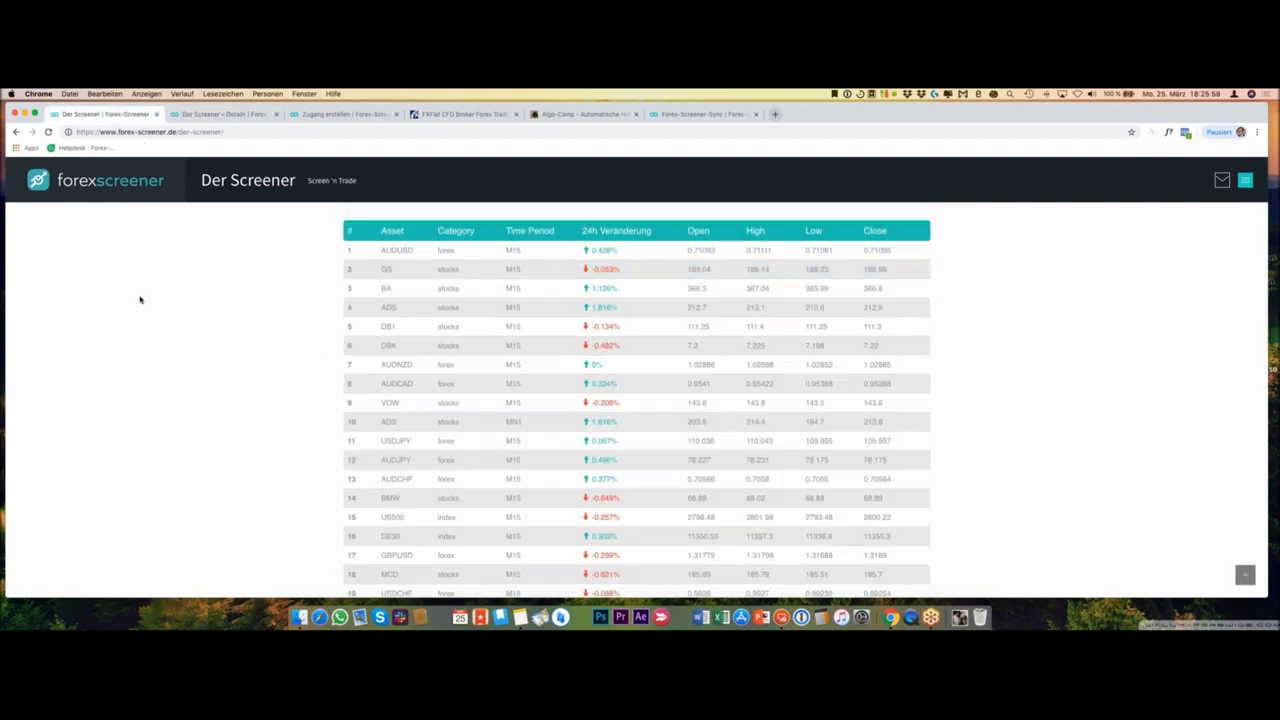
scroll(448, 452, down, 10)
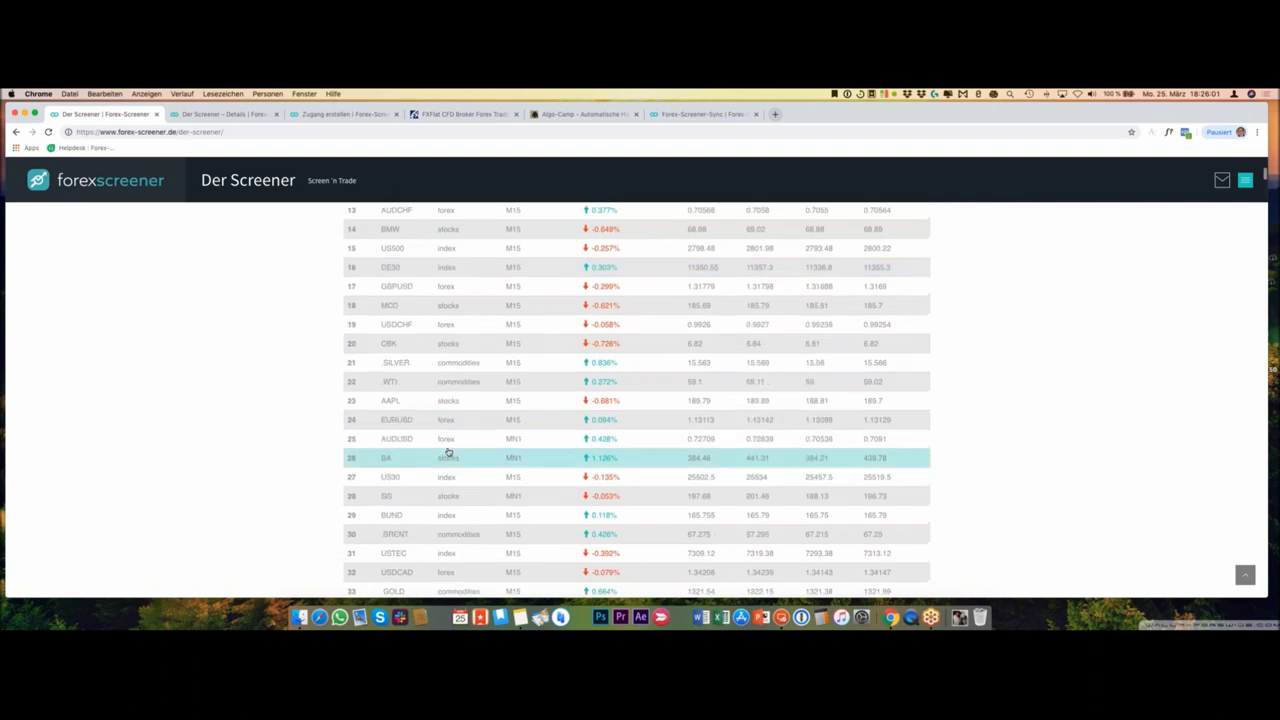
click(227, 116)
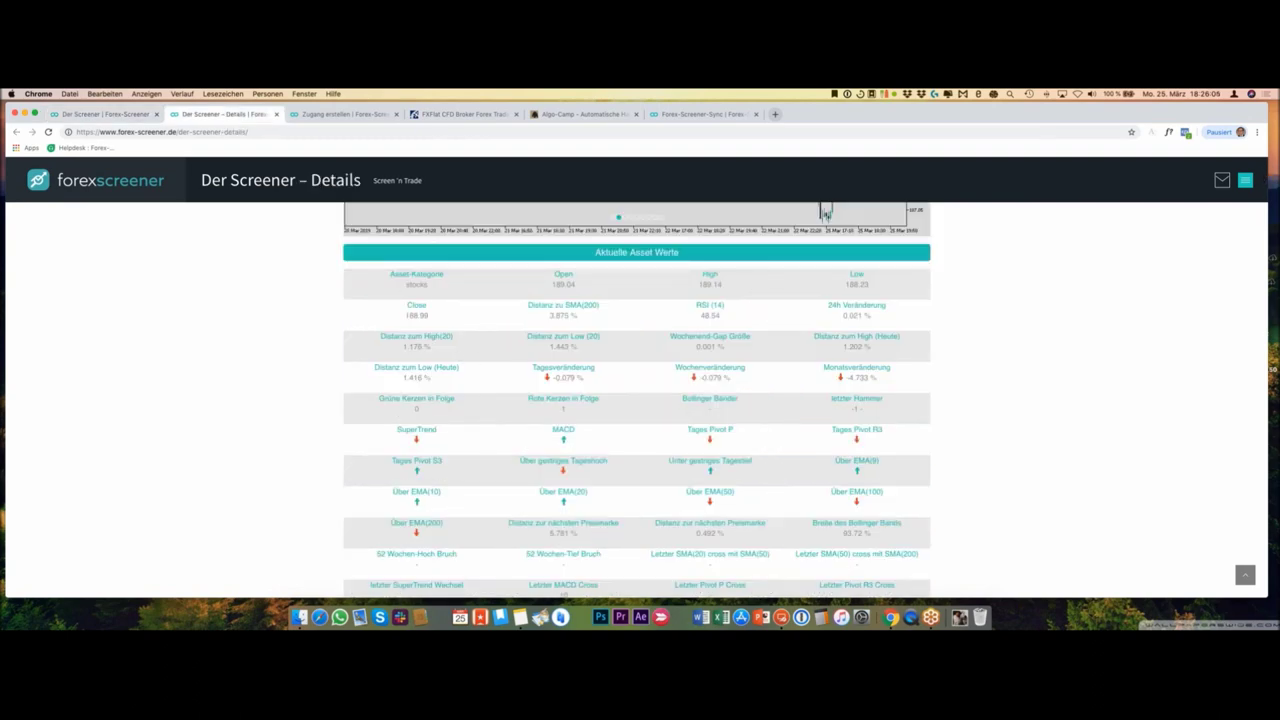
scroll(671, 372, down, 5)
scroll(671, 372, up, 5)
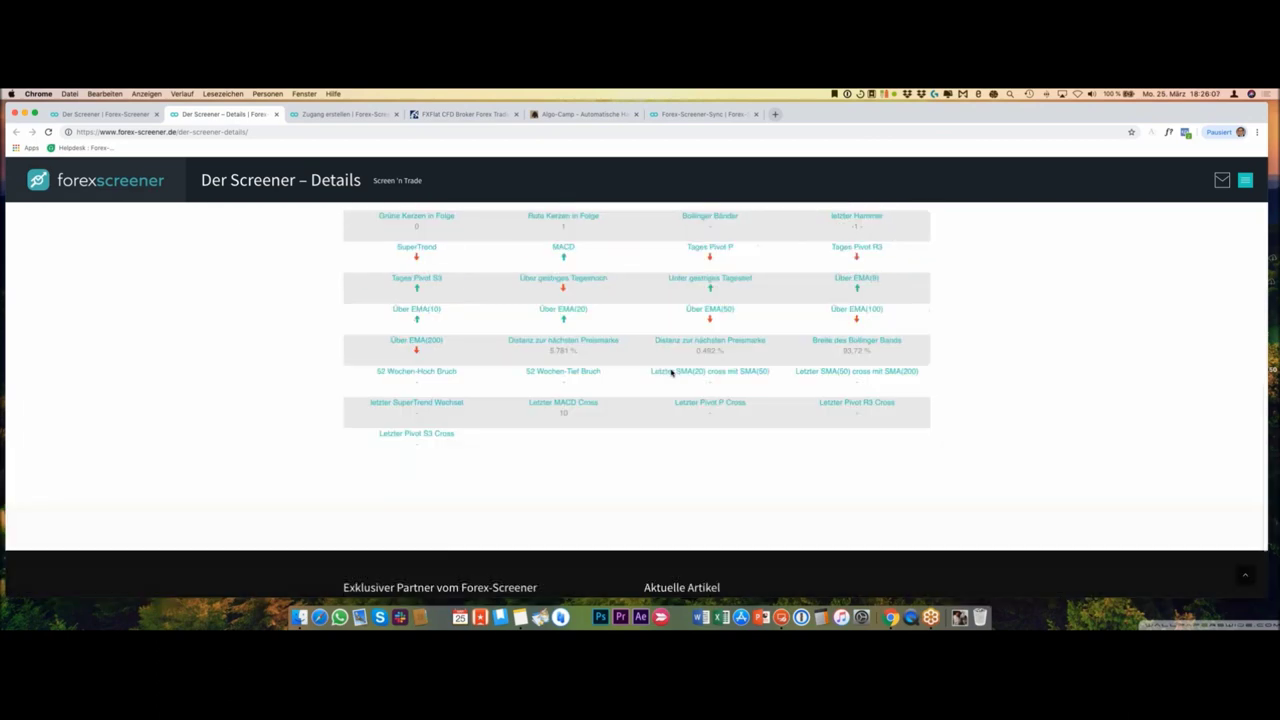
scroll(671, 372, up, 3)
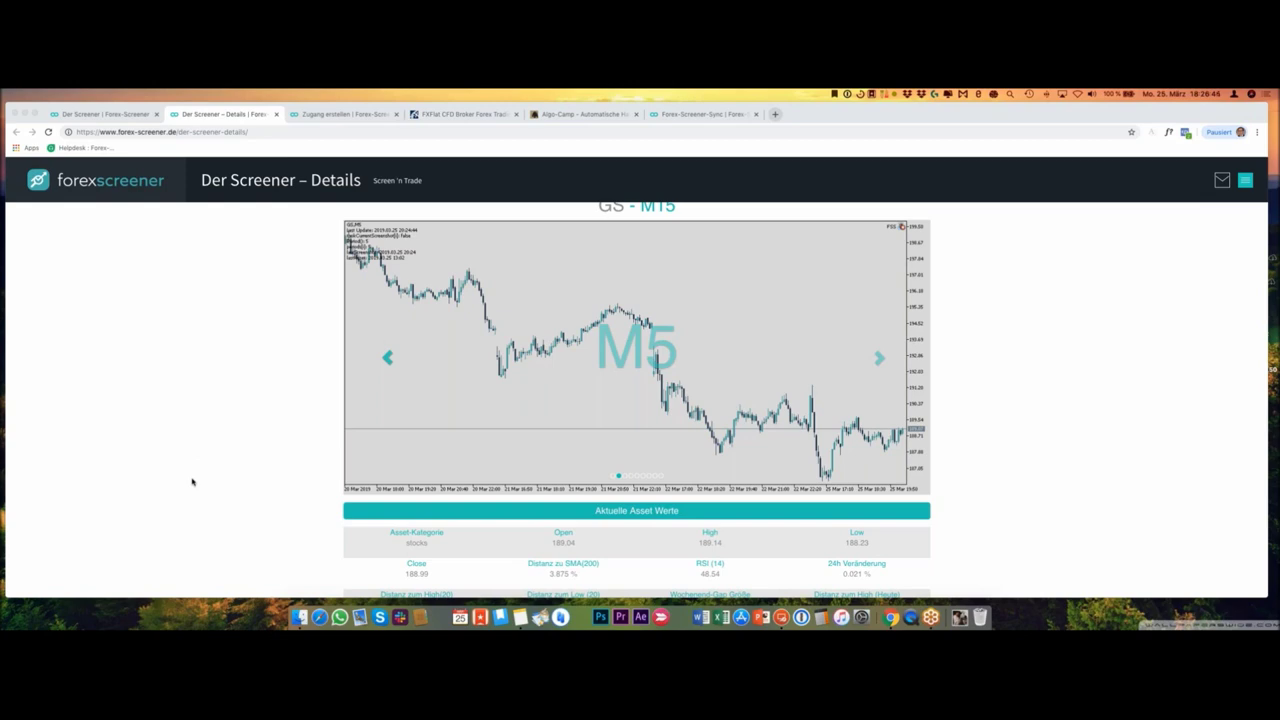
scroll(193, 482, down, 1)
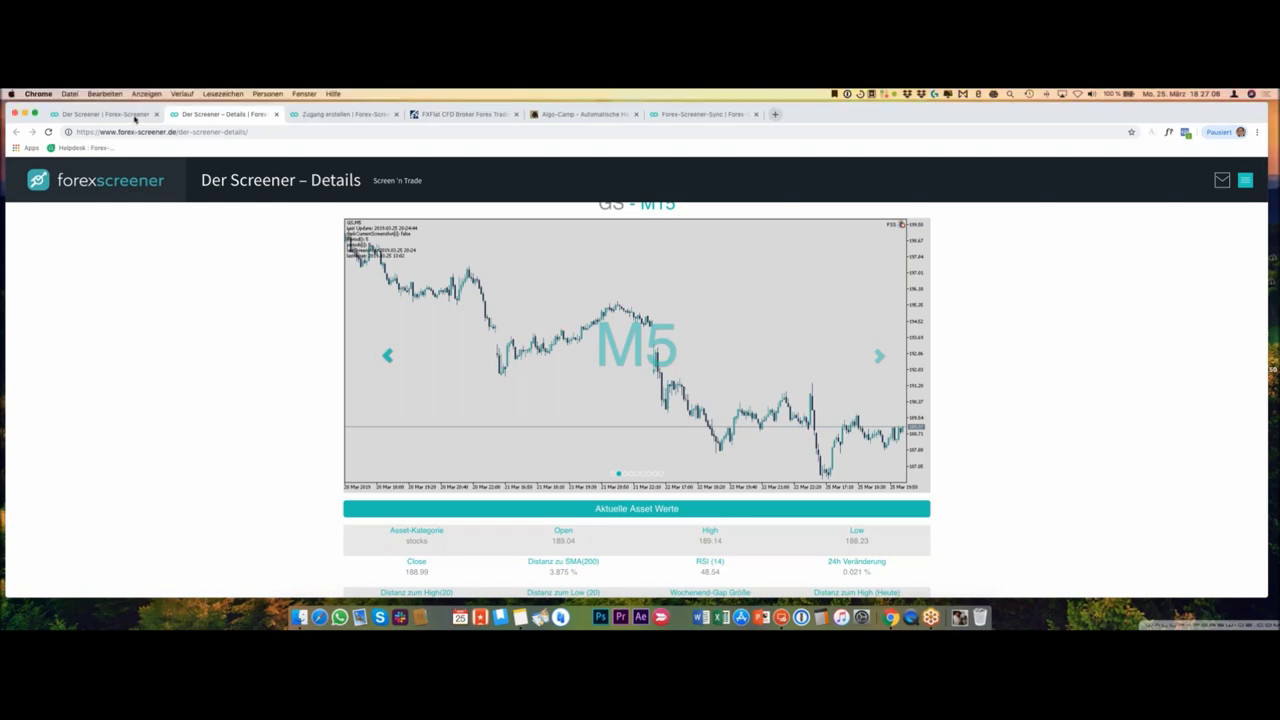
Step: Close the GS details page and return to the Basic and Event filters above the screener's result table
click(134, 118)
click(276, 114)
scroll(267, 300, up, 15)
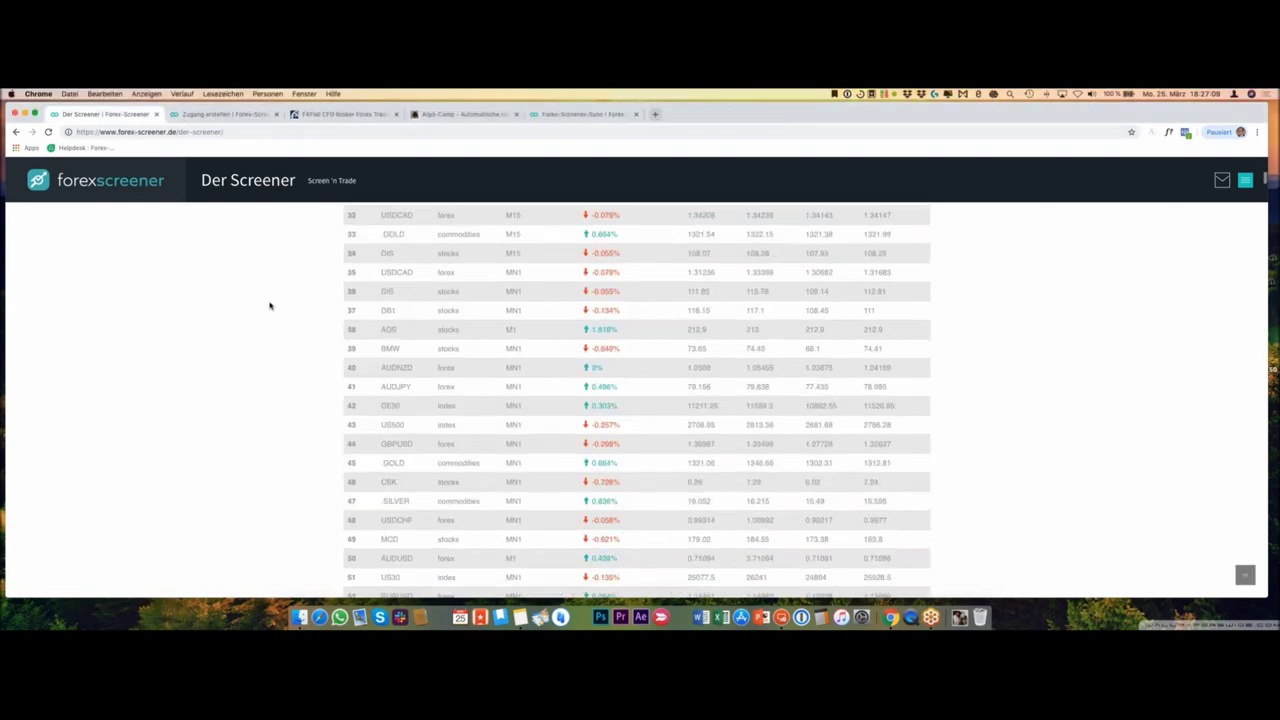
scroll(269, 304, up, 3)
scroll(269, 304, down, 2)
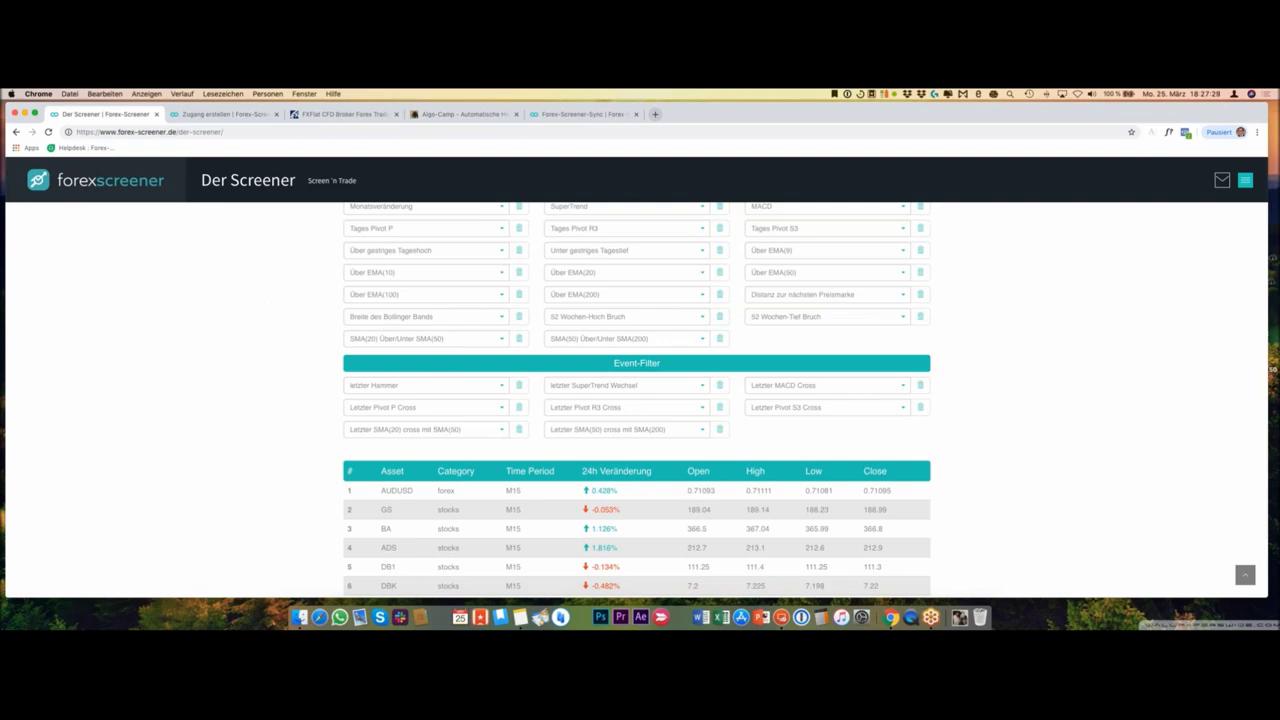
mouse_move(832, 321)
scroll(800, 330, up, 1)
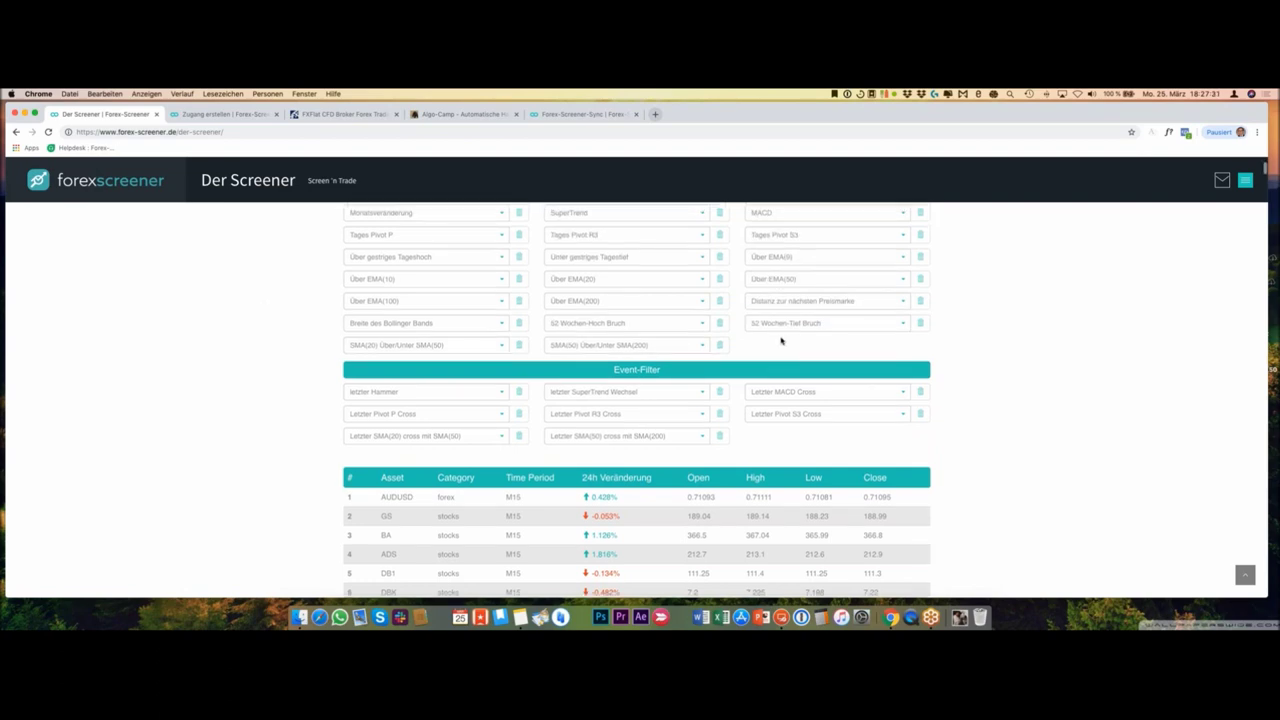
Step: Examine the options of the 52 Wochen-Hoch Bruch, 52 Wochen-Tief Bruch, SMA(20) Über/Unter SMA(50) and SMA(50) Über/Unter SMA(200) filters
click(684, 326)
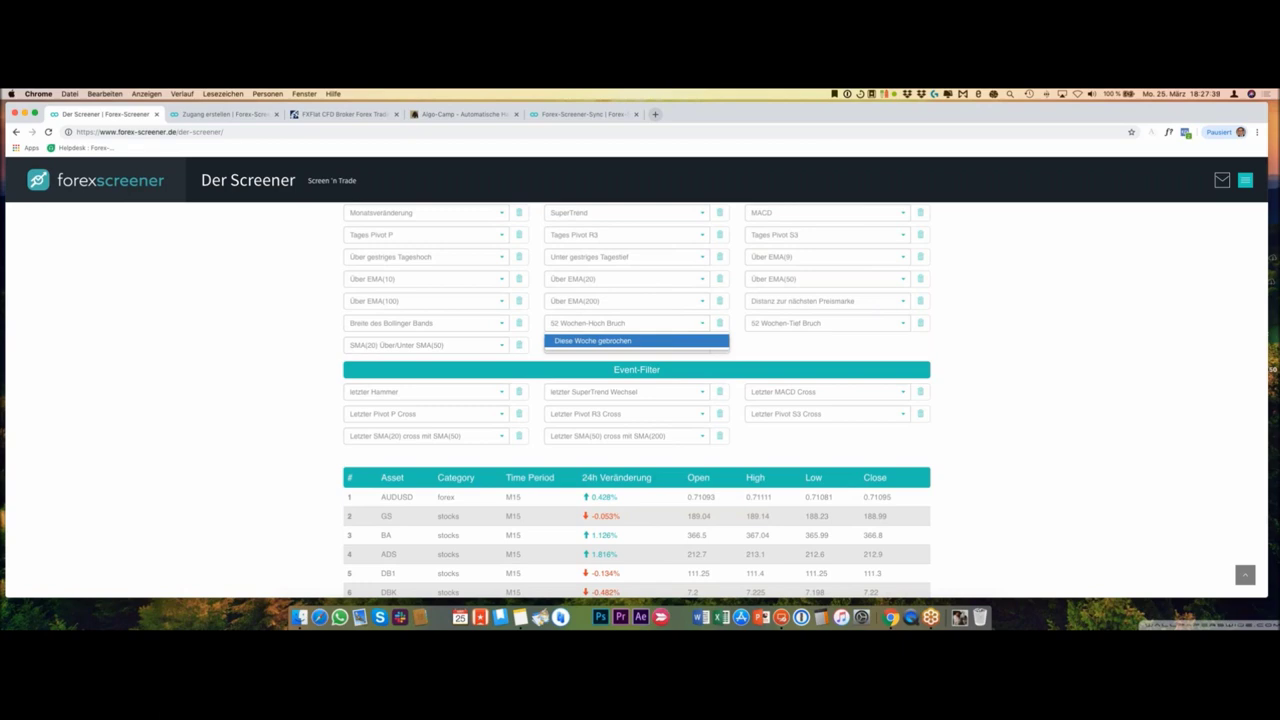
click(767, 342)
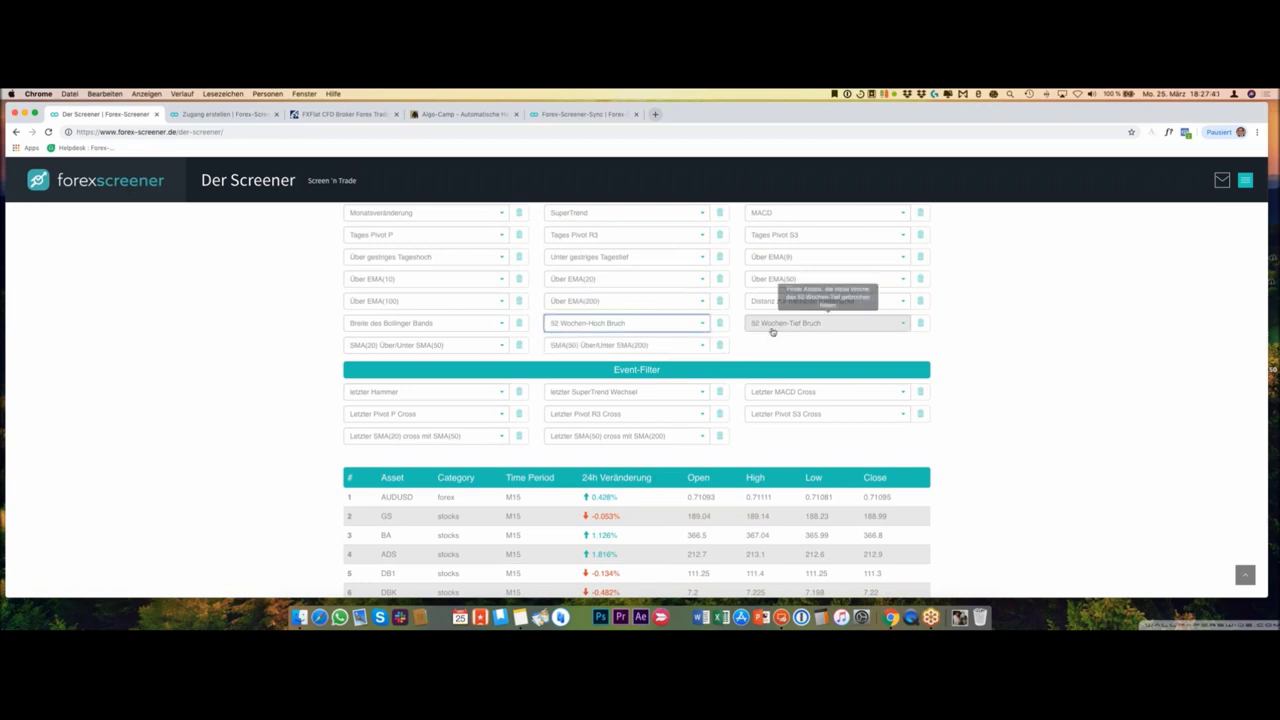
click(773, 328)
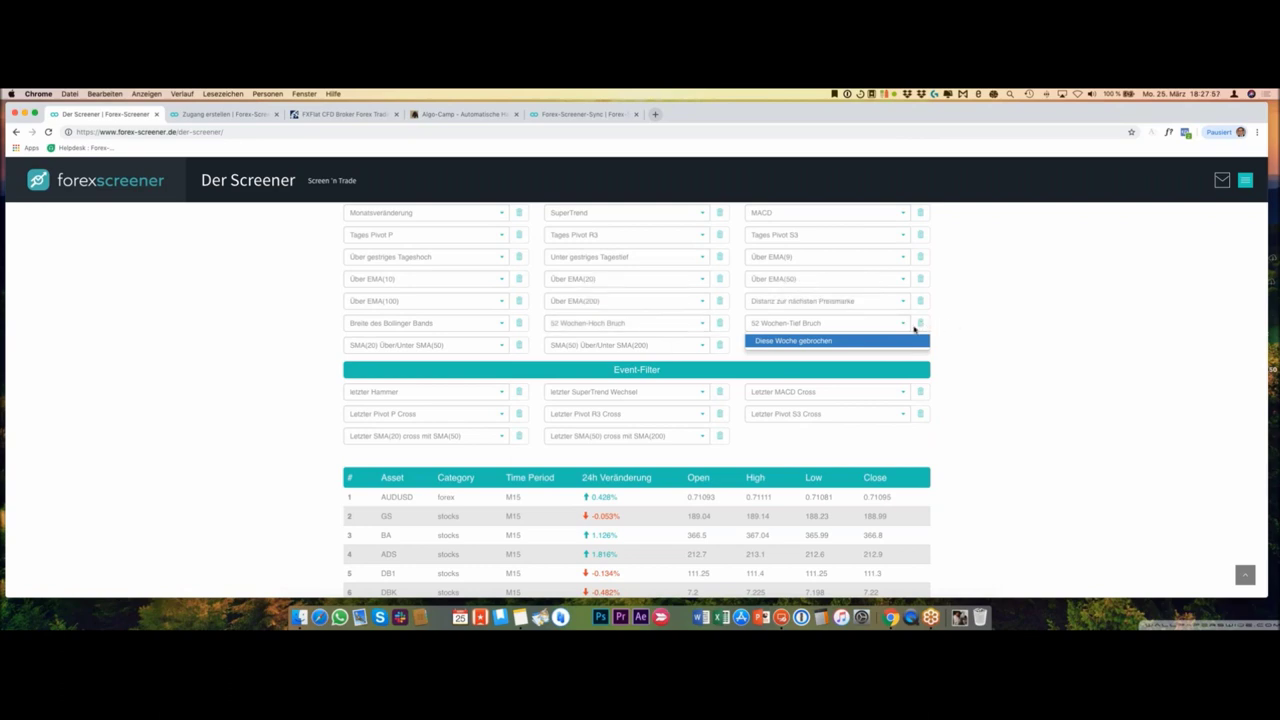
click(493, 346)
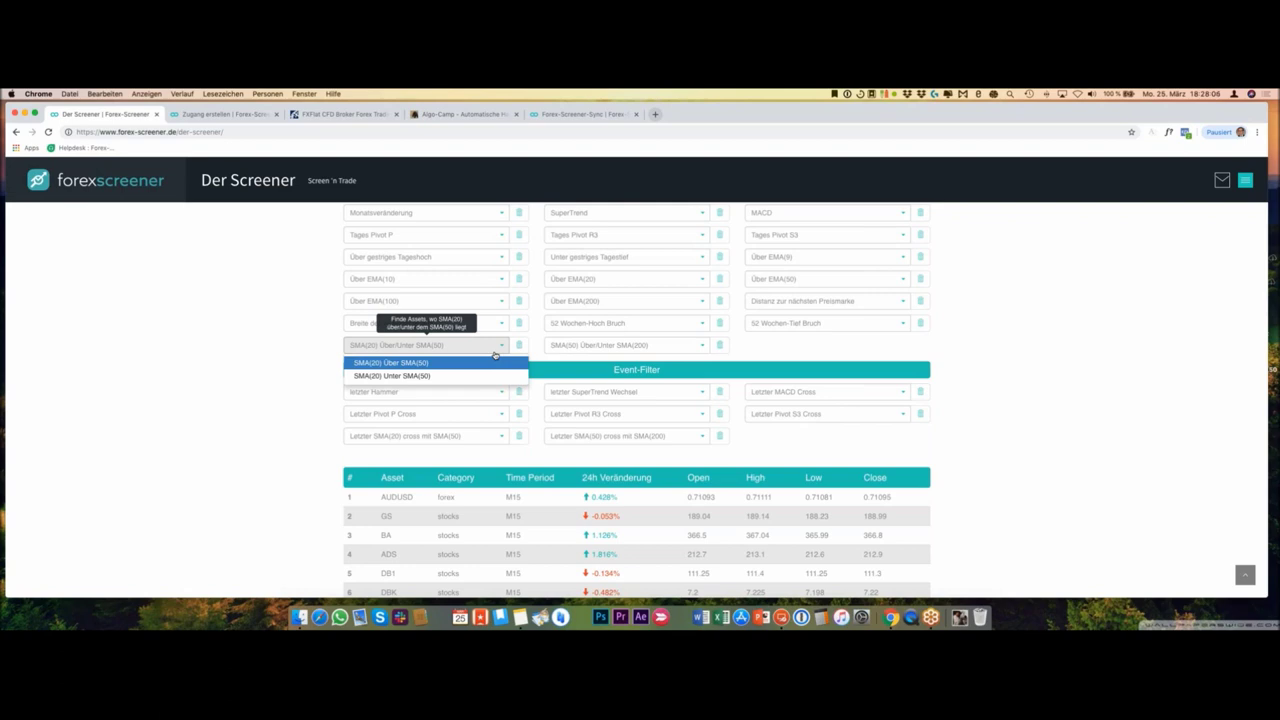
click(587, 346)
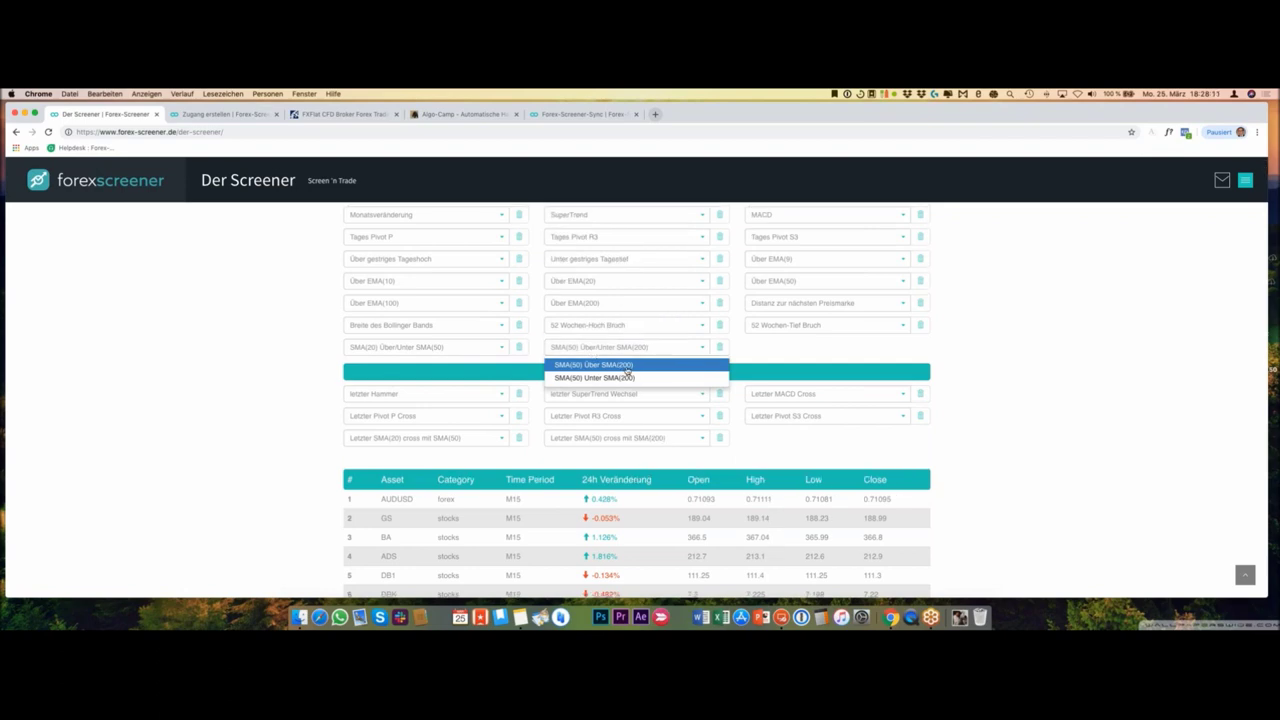
Step: Switch to the MetaTrader platform in Microsoft Remote Desktop and widen the Marktübersicht symbol list to show full Bid and Ask prices
click(784, 354)
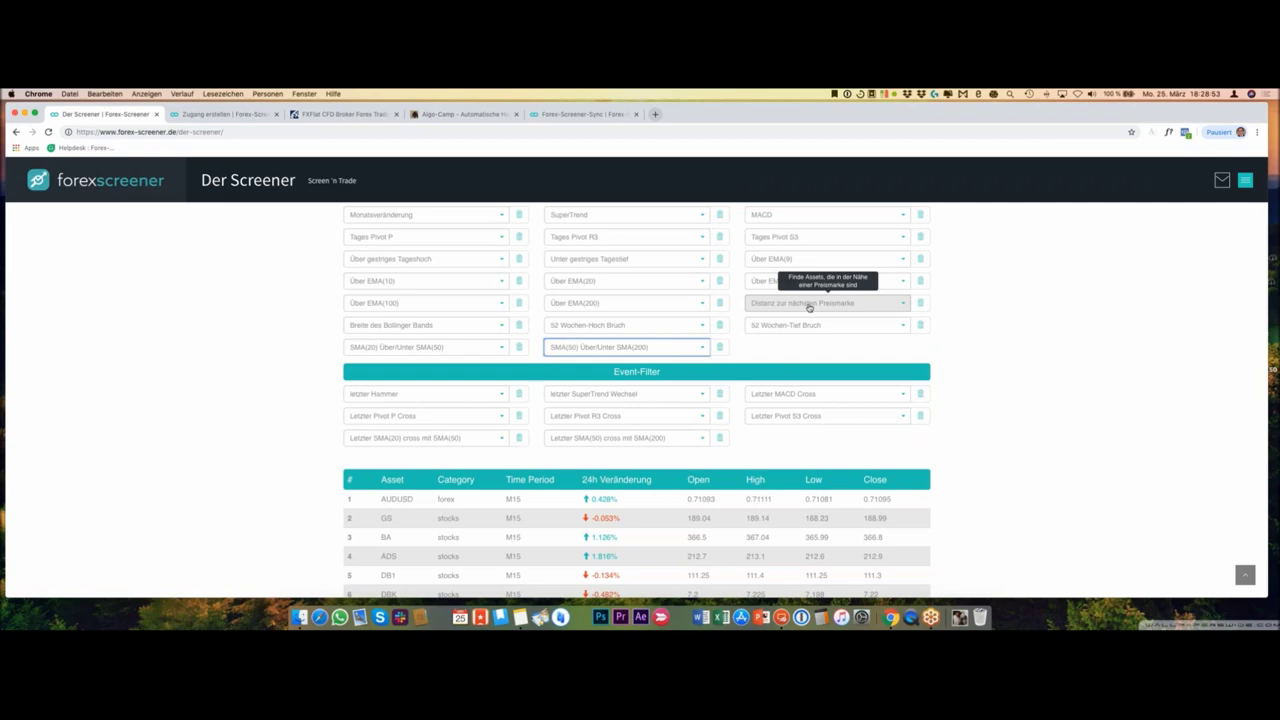
key(ctrl+Up)
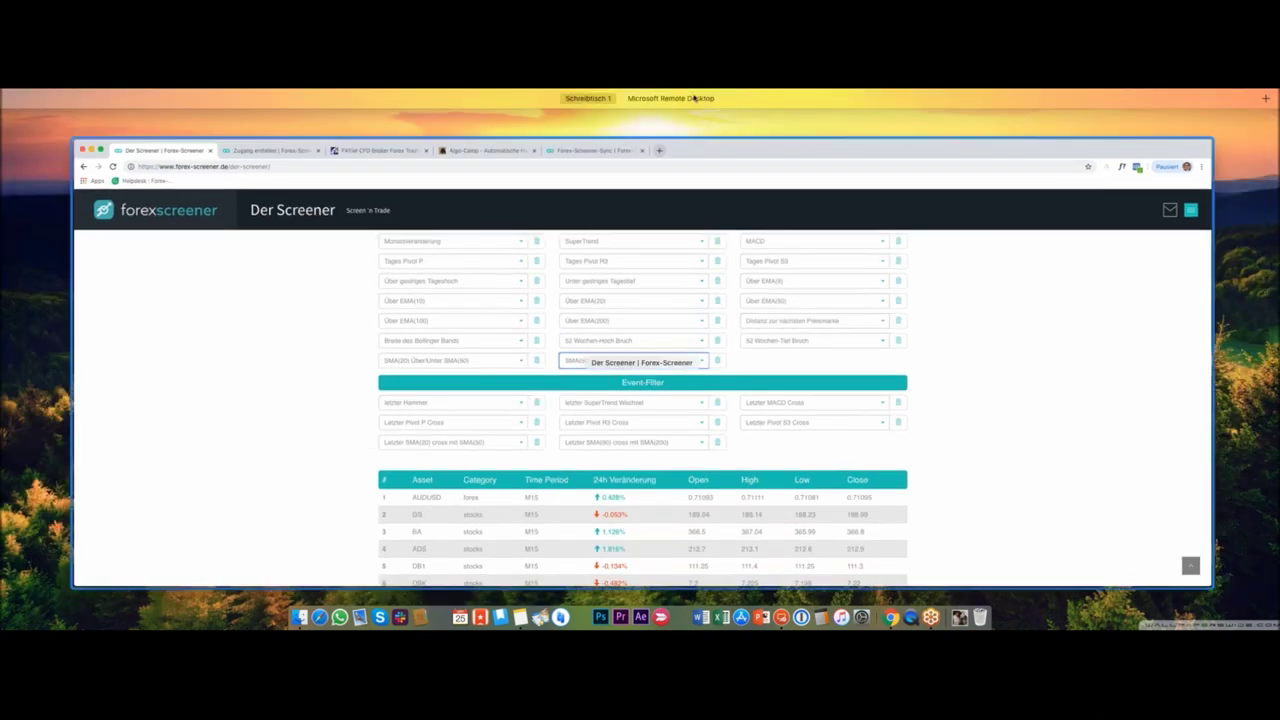
key(ctrl+Right)
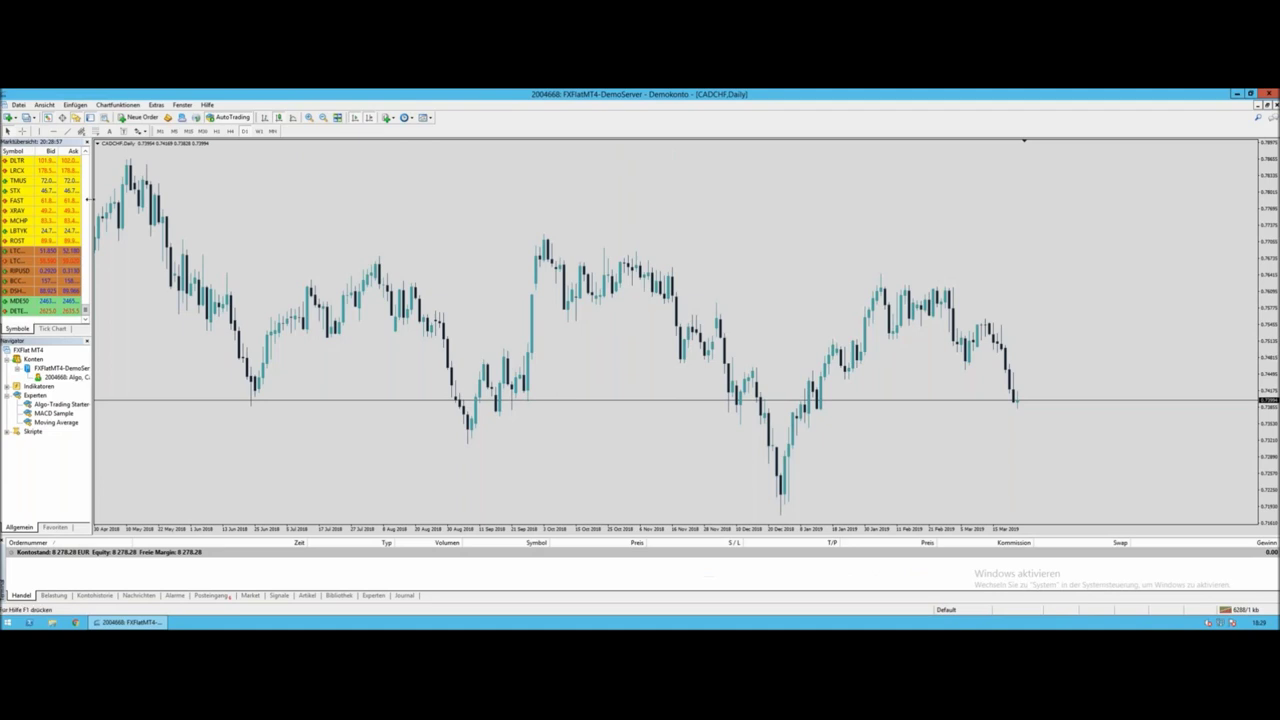
drag(89, 199, 115, 195)
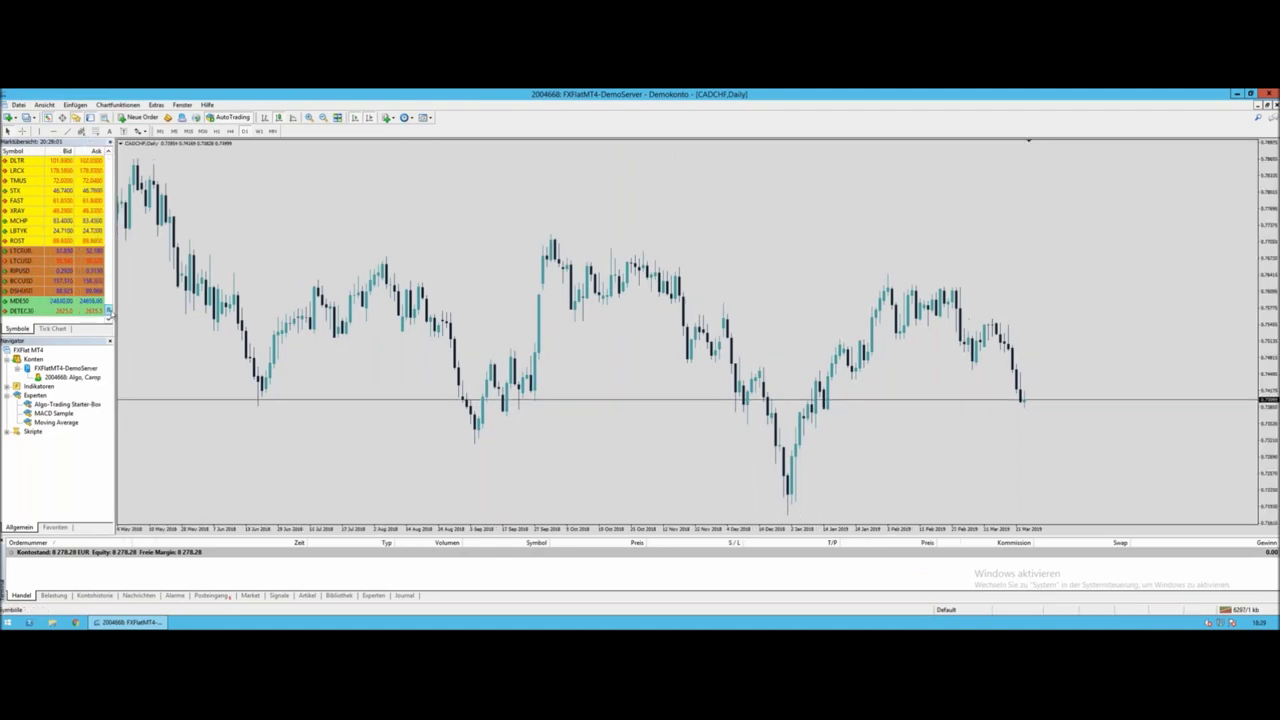
Step: Skim the Marktübersicht list from the indices at its start through the currency pairs, commodities and stocks
drag(109, 314, 108, 158)
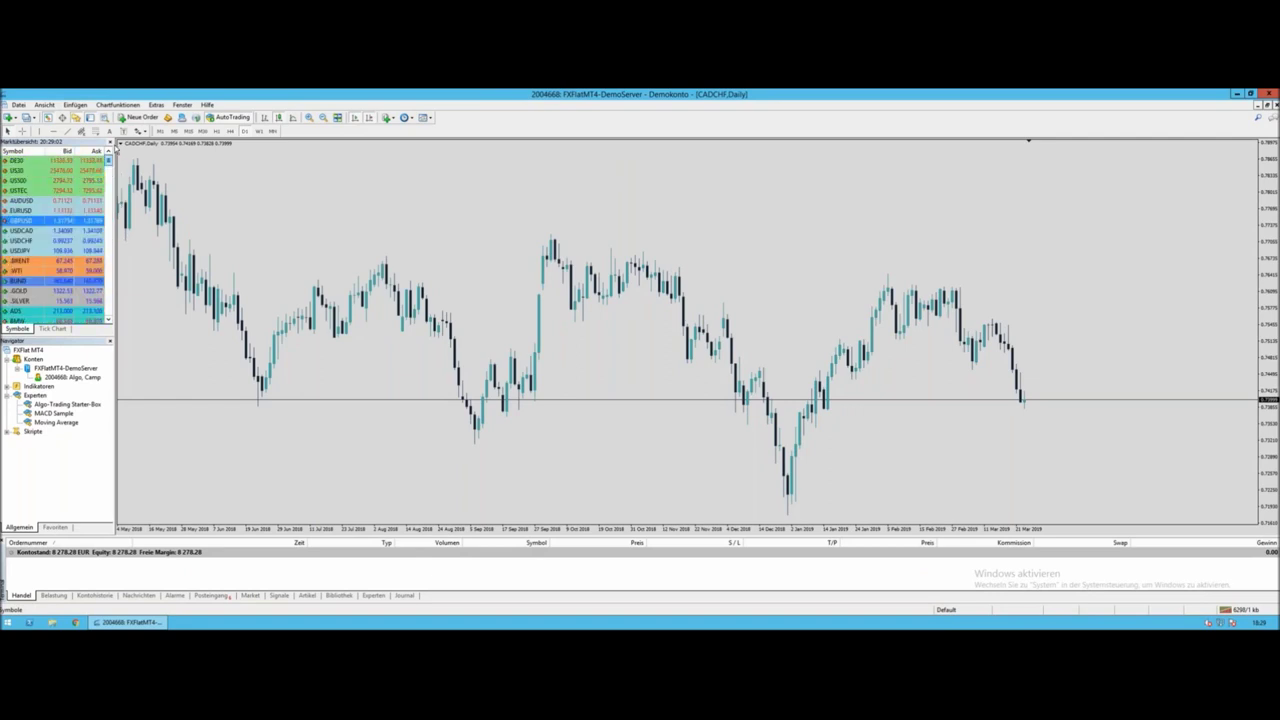
click(58, 162)
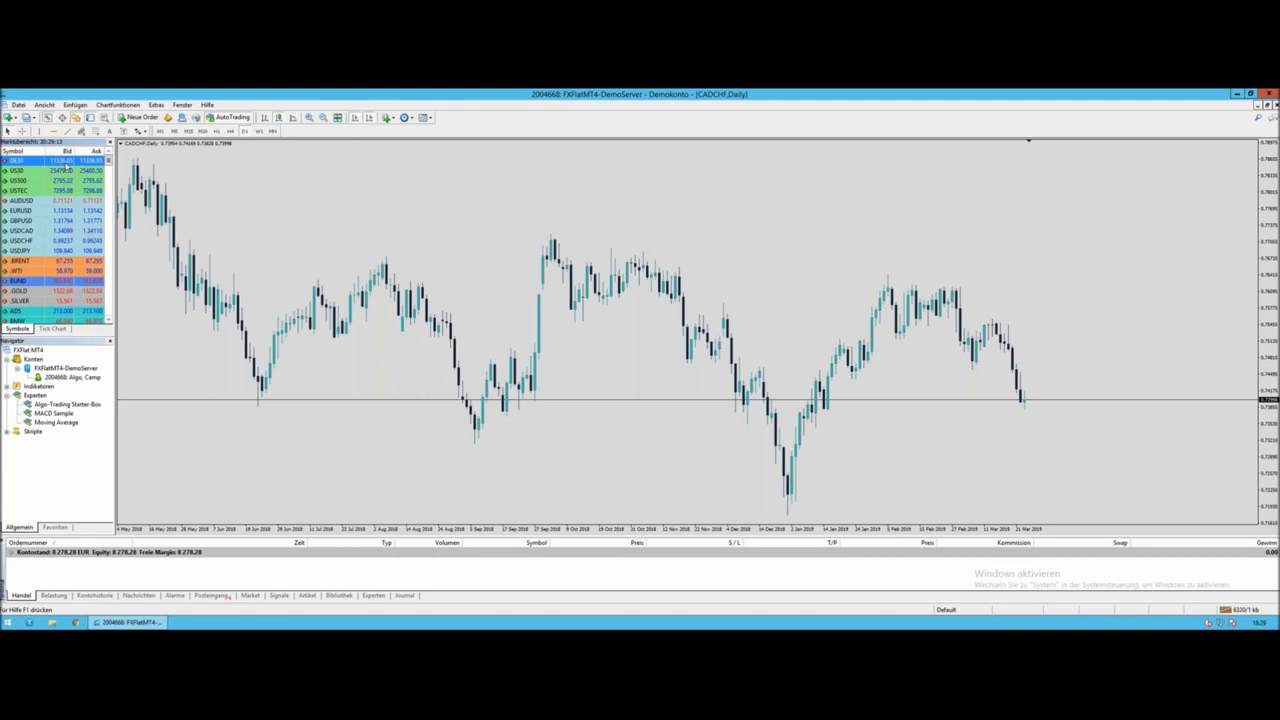
click(57, 211)
mouse_move(72, 219)
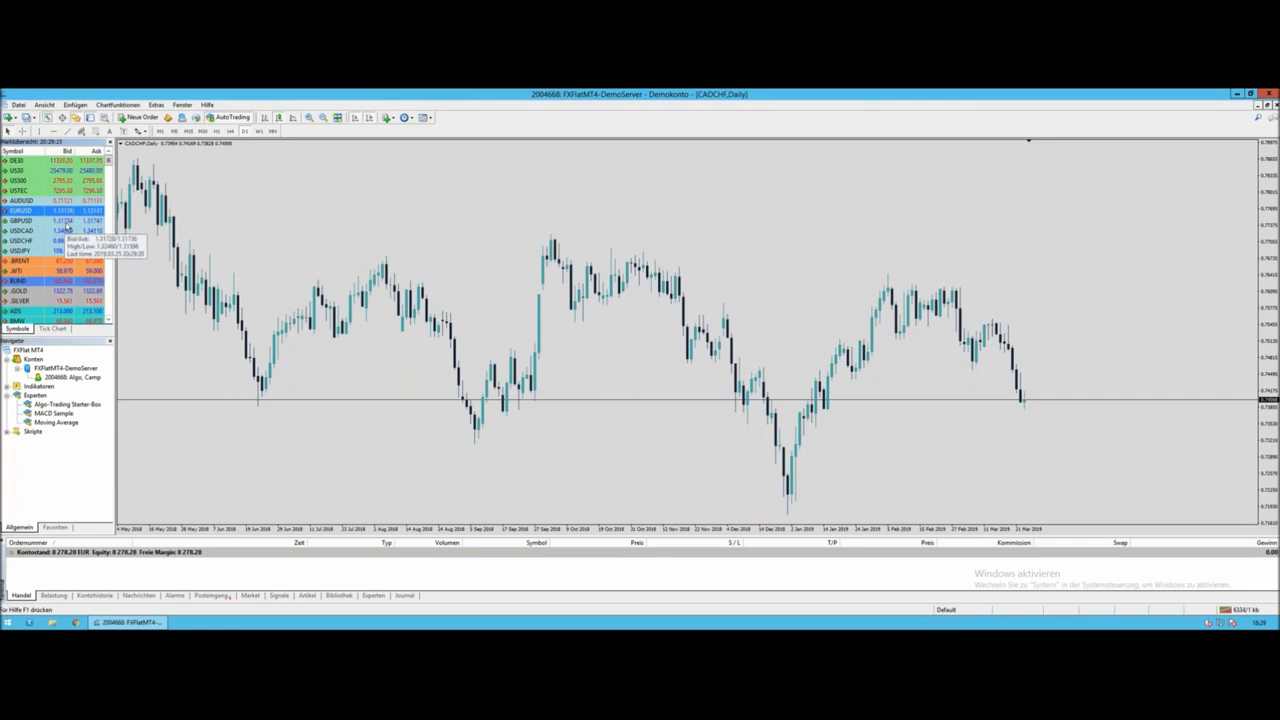
scroll(66, 229, down, 10)
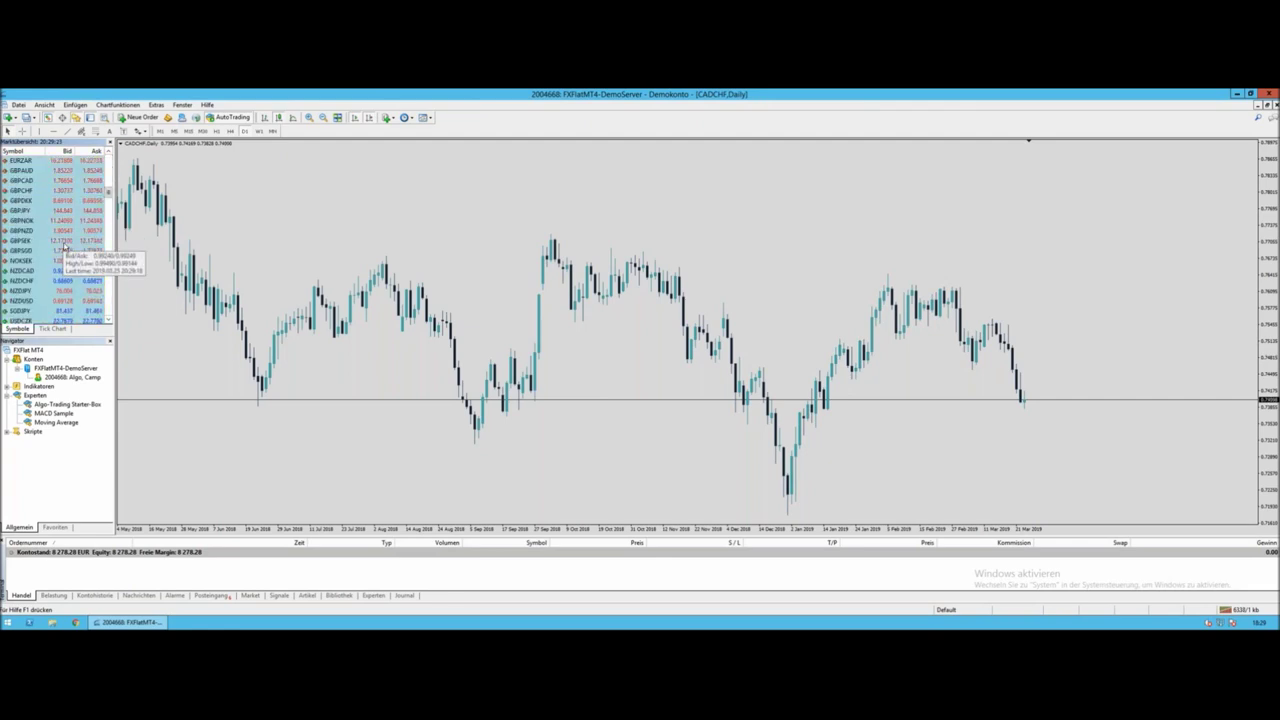
scroll(66, 248, down, 10)
scroll(64, 247, down, 10)
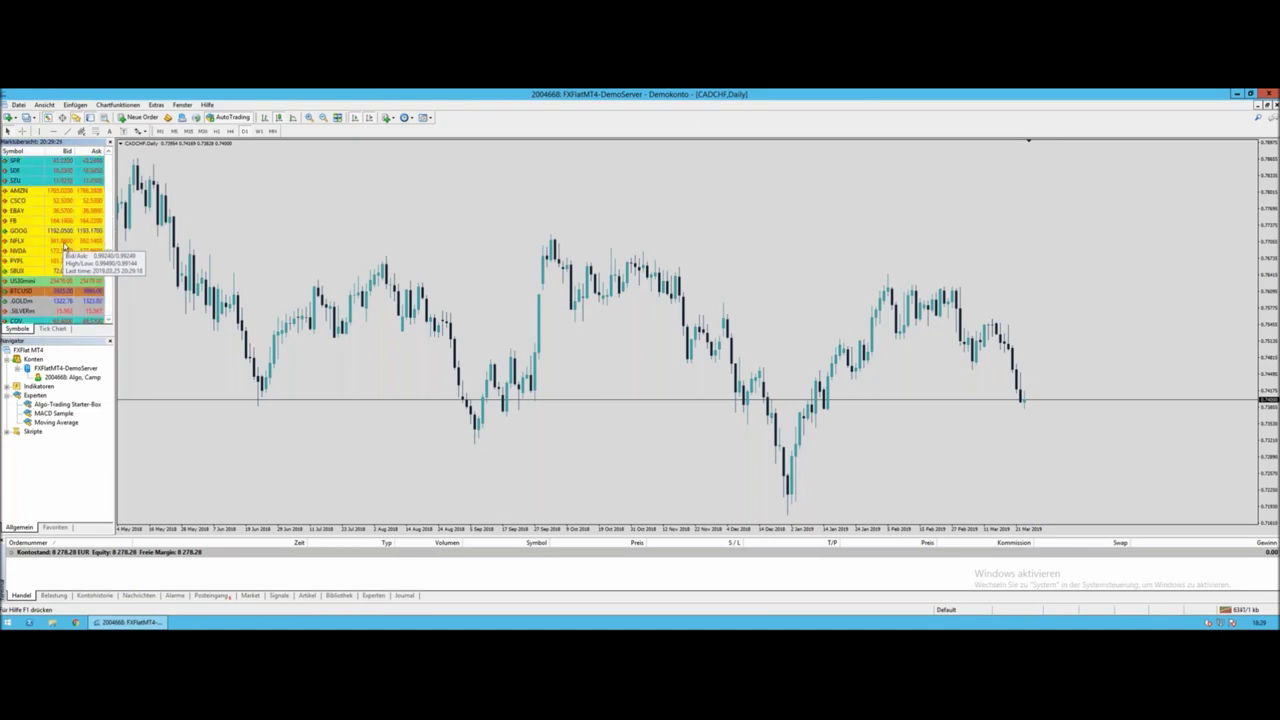
scroll(64, 247, up, 20)
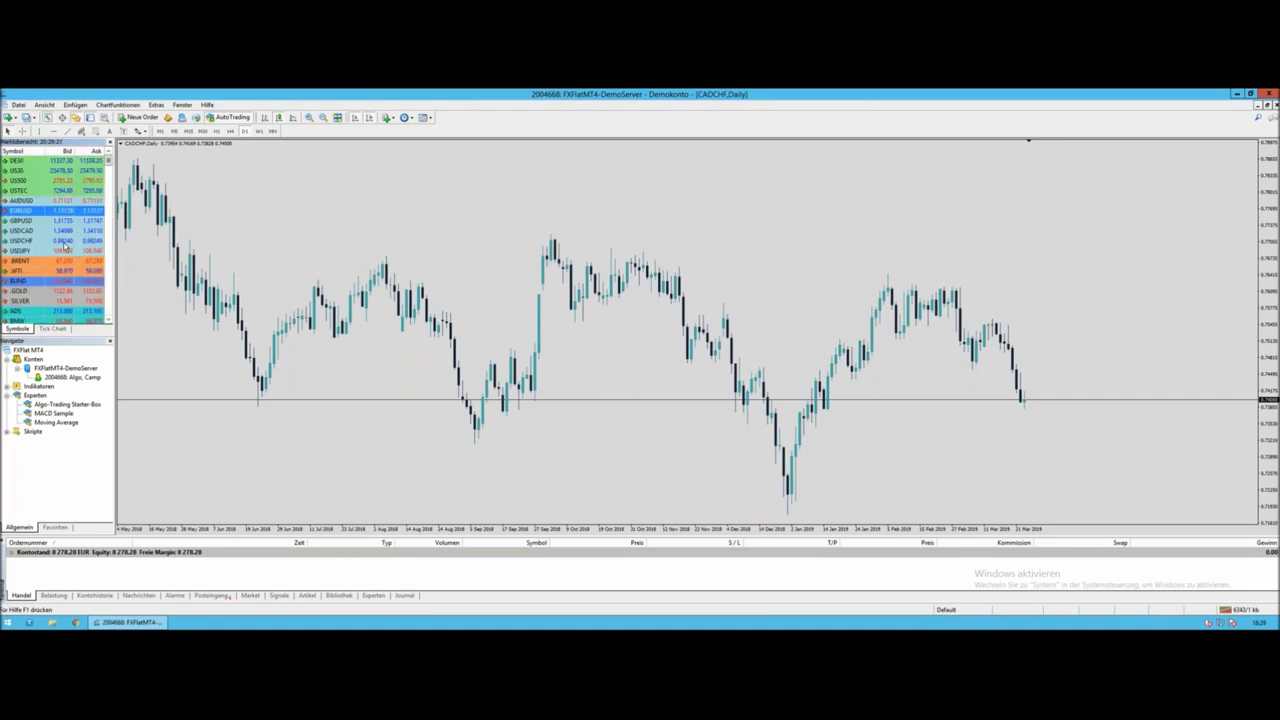
Step: Switch back to the Forex-Screener in Chrome and set the Distanz zur nächsten Preismarke filter to Distanz < 0.1%
key(ctrl+Up)
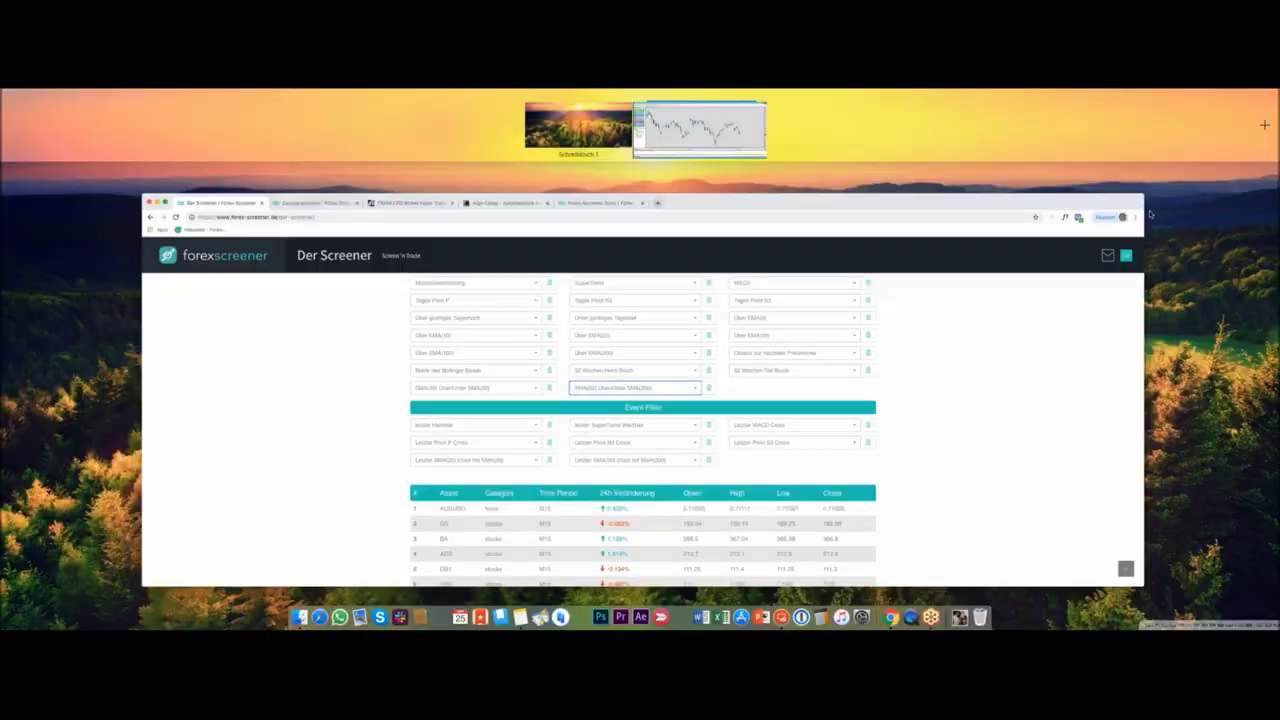
click(873, 351)
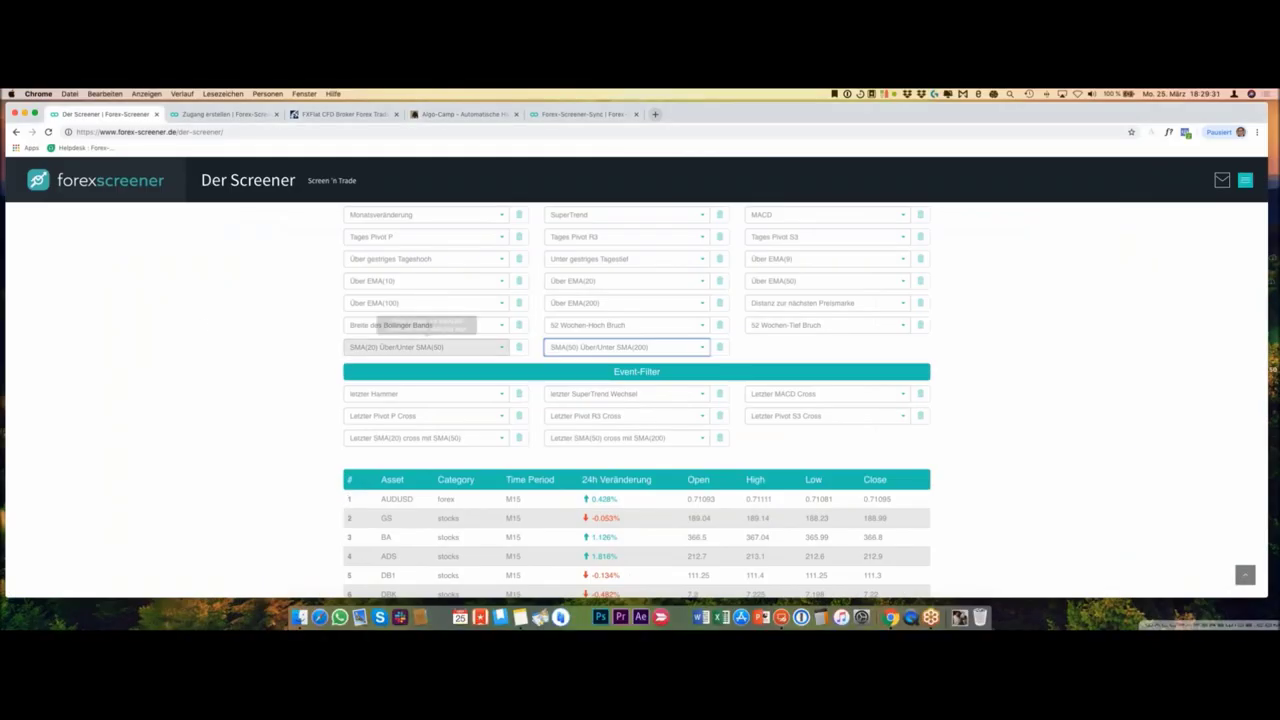
mouse_move(850, 312)
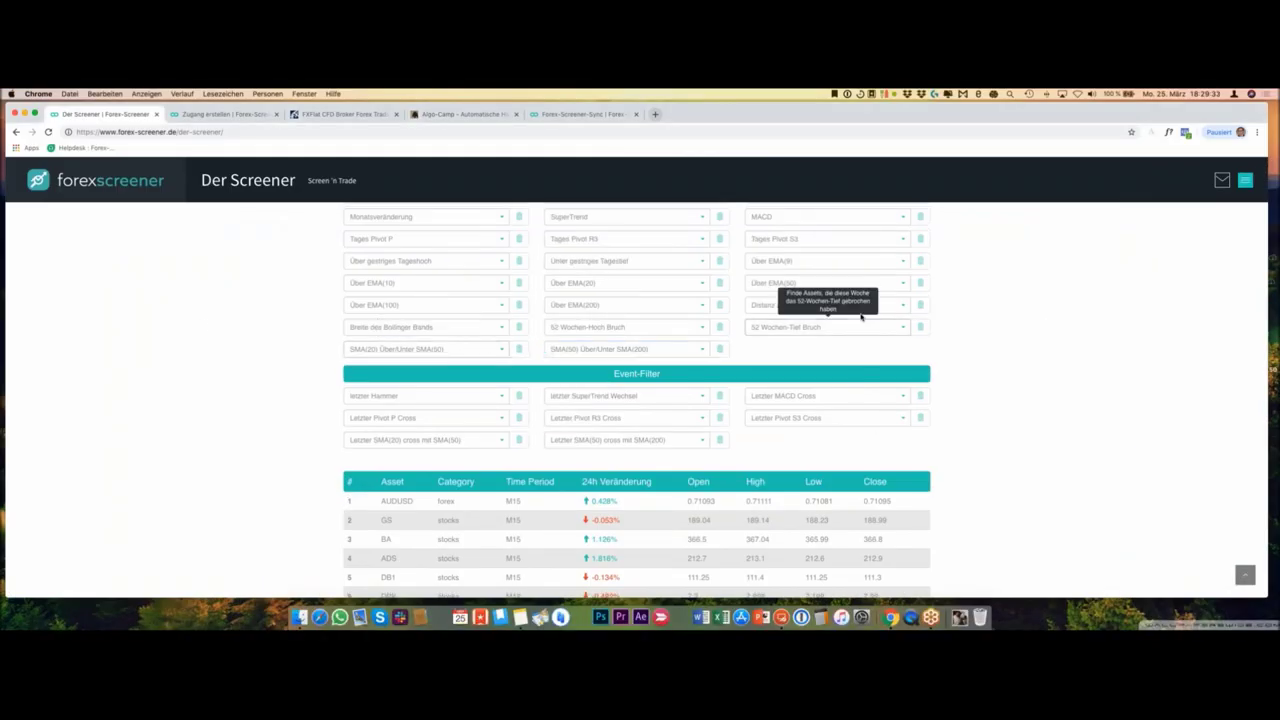
click(868, 309)
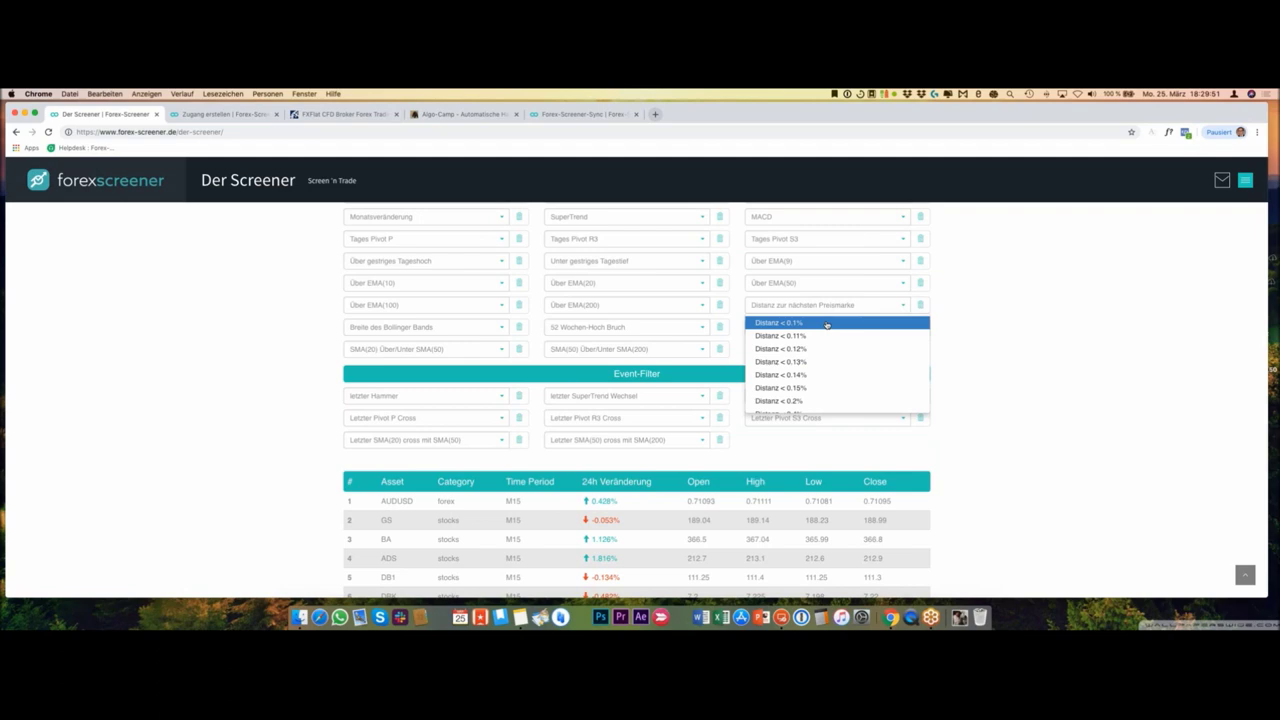
click(827, 323)
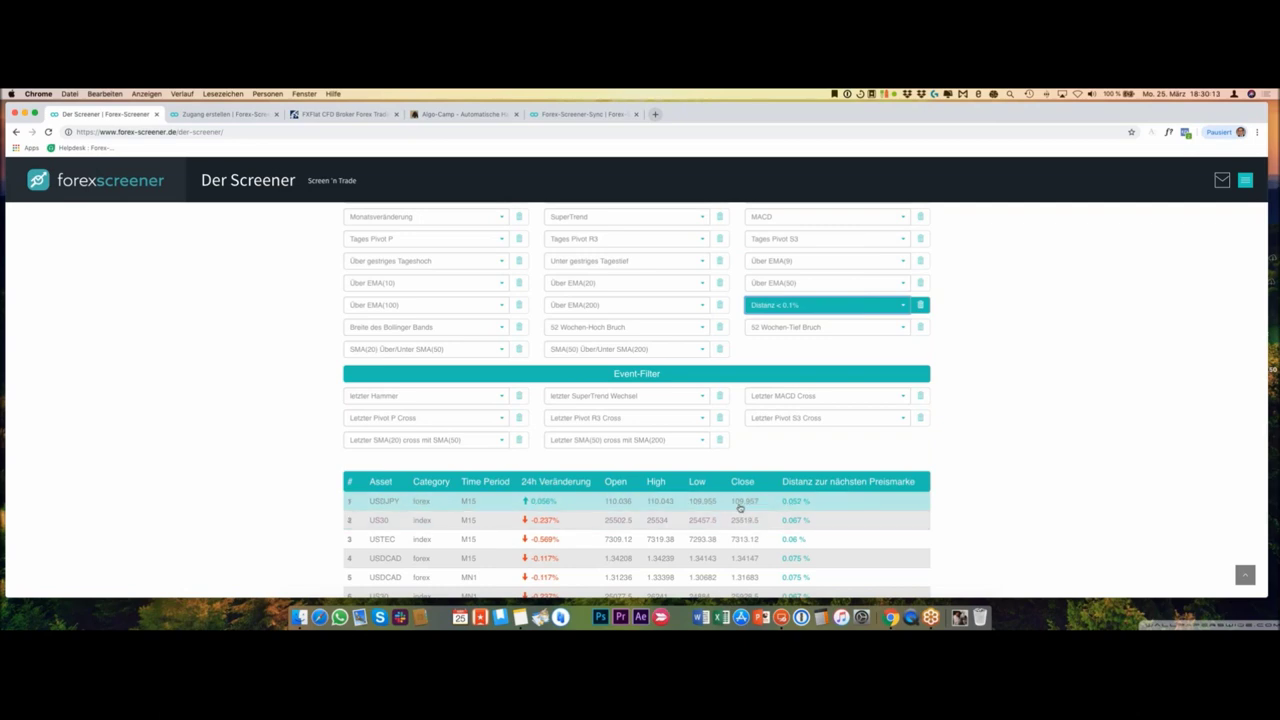
Step: Skim the assets filtered by distance to the nearest price mark and review the Basic and Event filters above them
scroll(738, 507, down, 5)
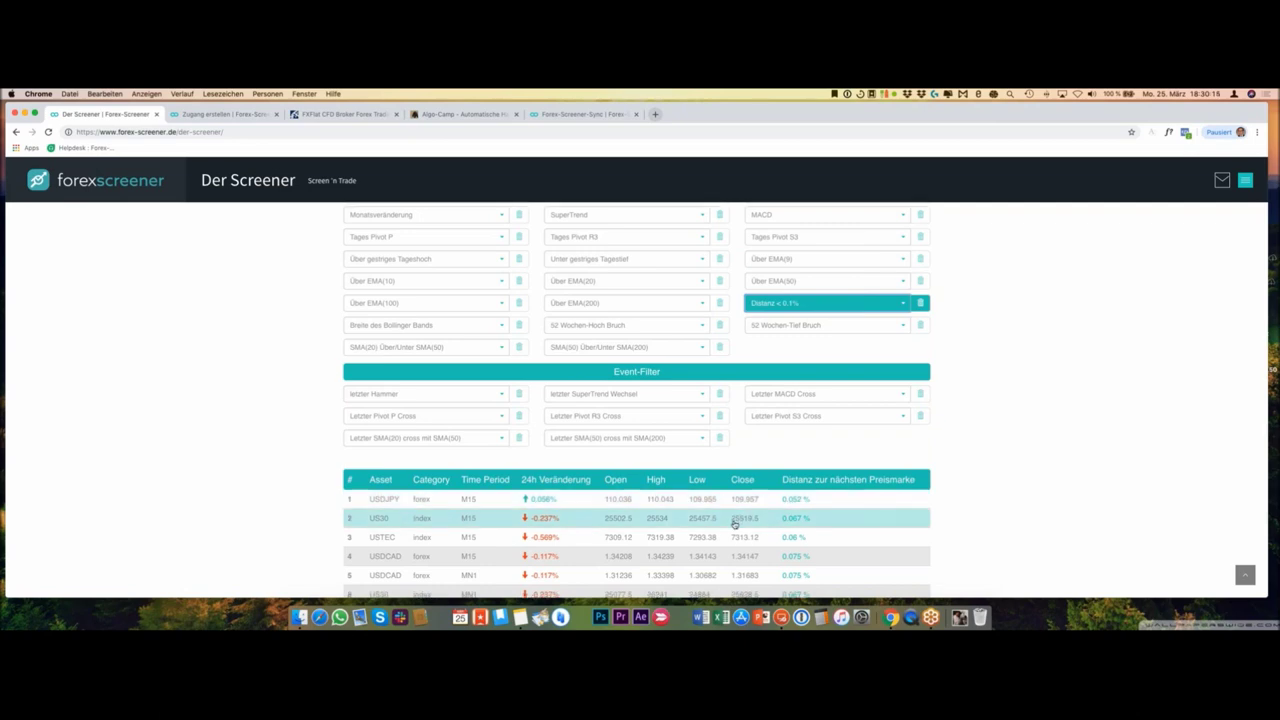
scroll(735, 523, down, 8)
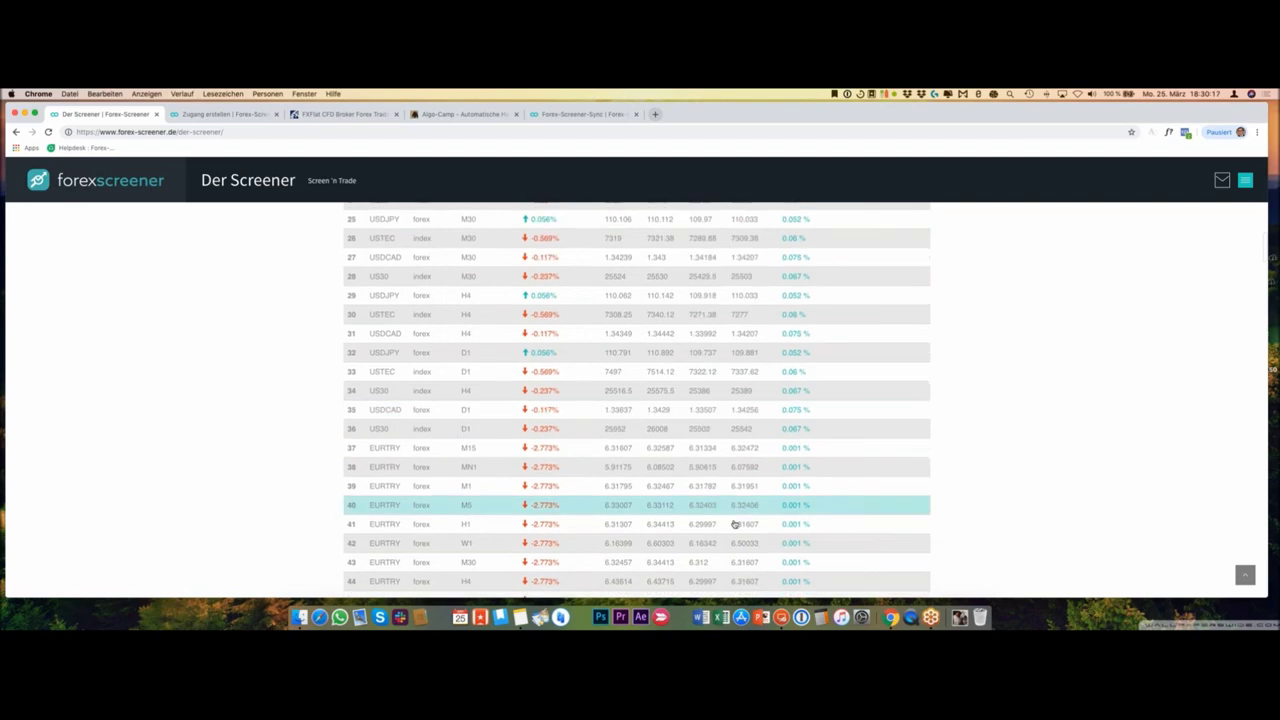
click(1245, 574)
scroll(1245, 574, down, 6)
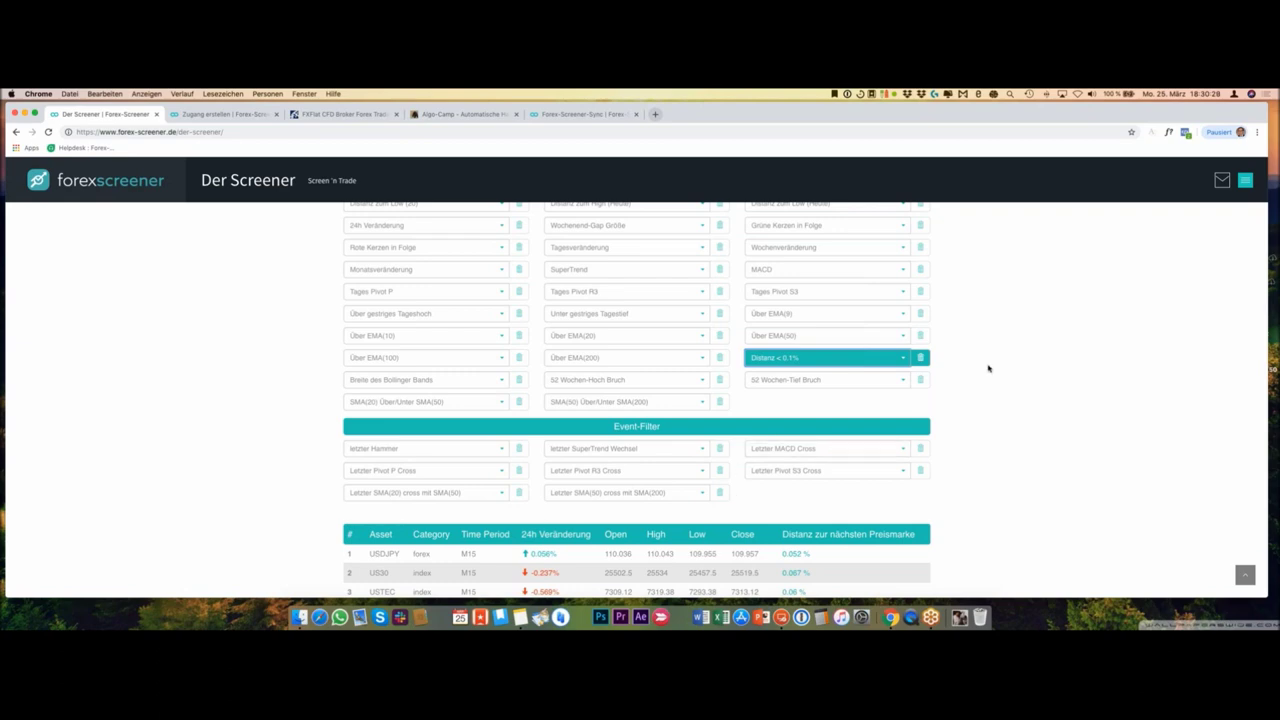
scroll(988, 368, up, 1)
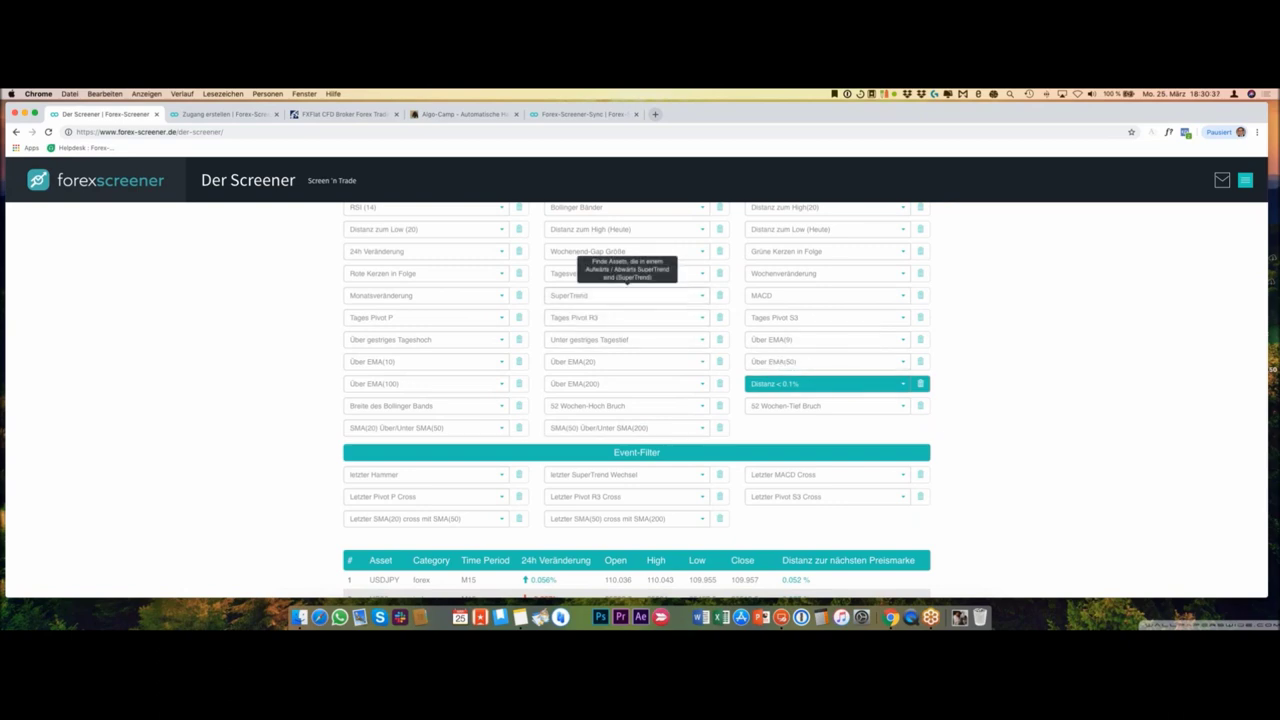
scroll(807, 250, down, 1)
scroll(810, 251, up, 3)
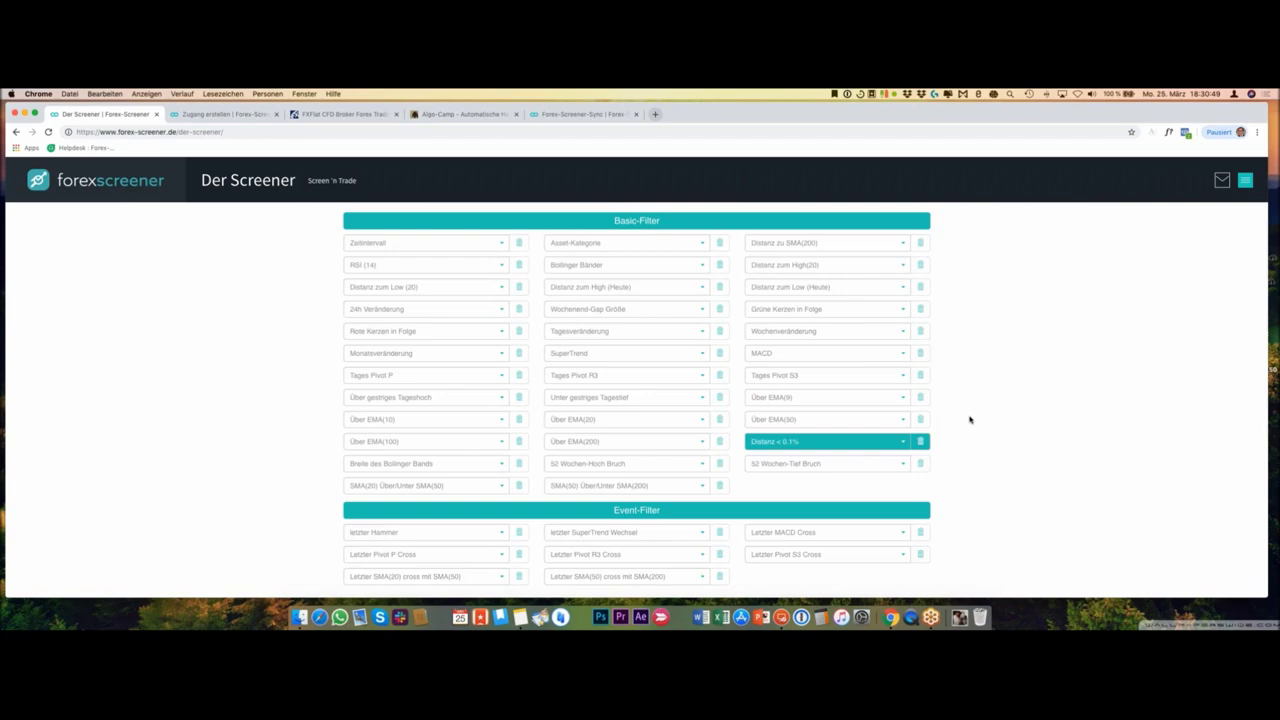
scroll(962, 430, down, 1)
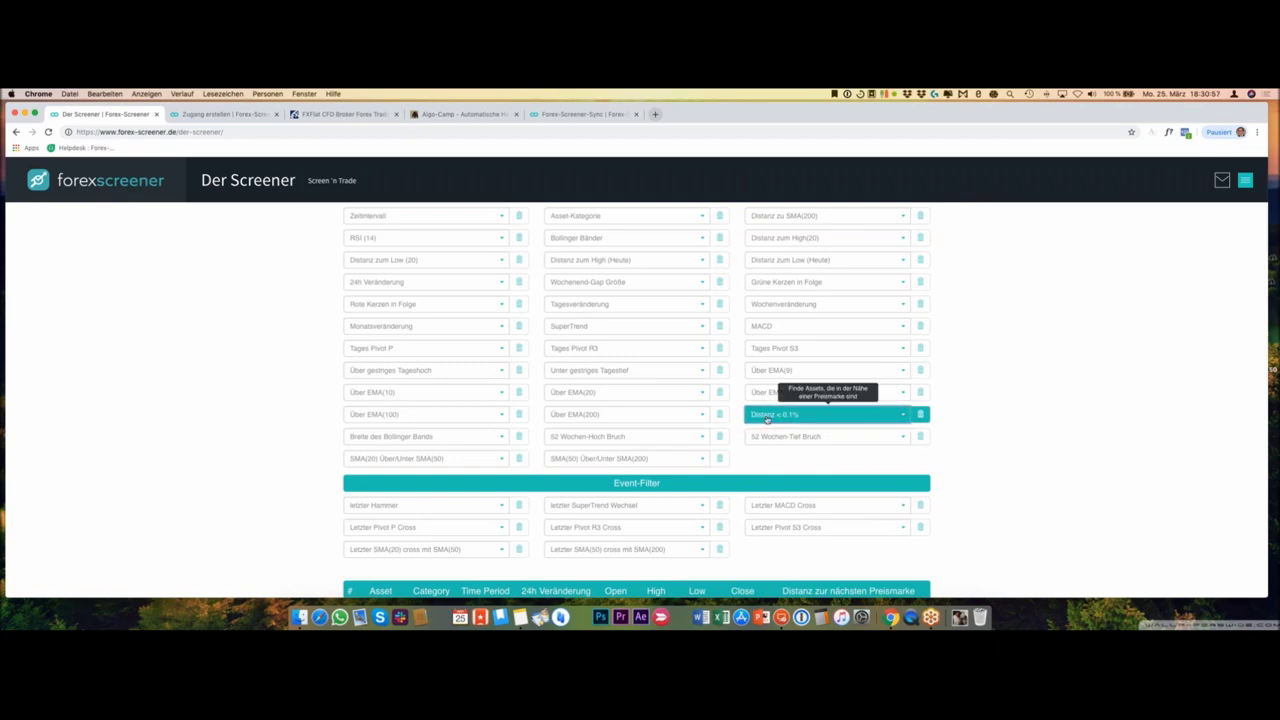
Step: Examine the available thresholds of the Distanz zur nächsten Preismarke filter and clear that filter
click(783, 416)
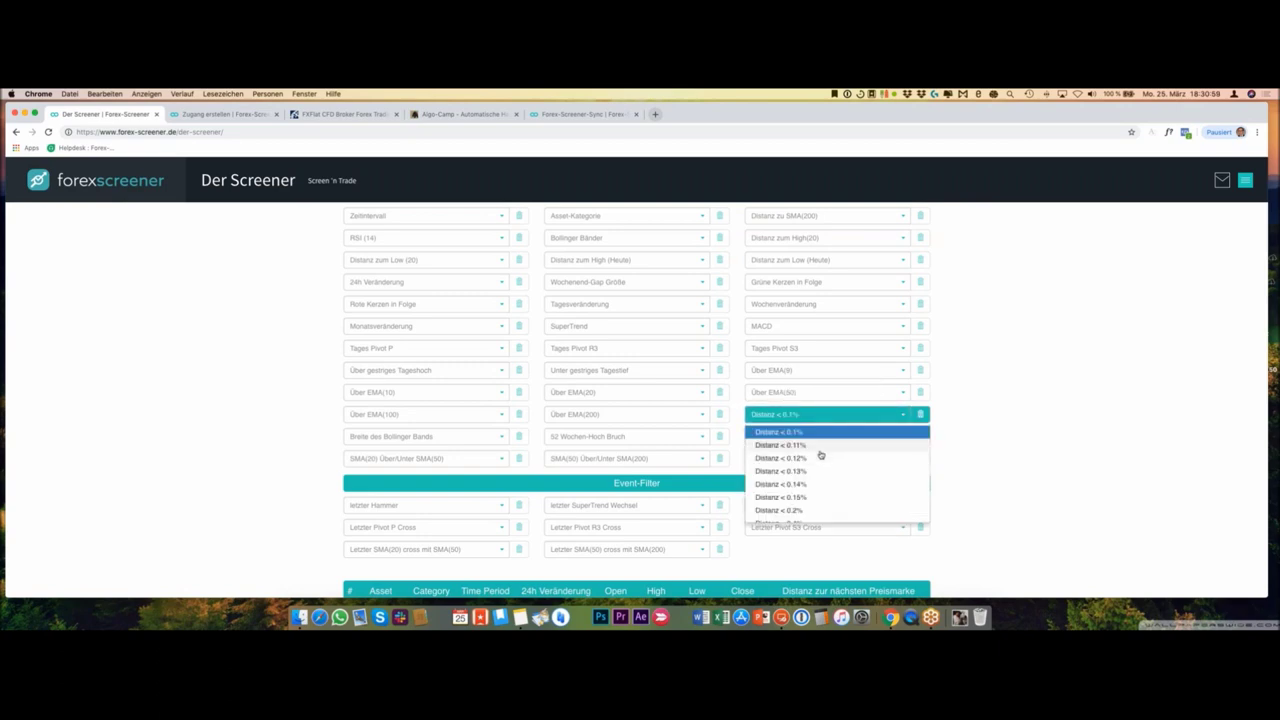
scroll(830, 458, down, 10)
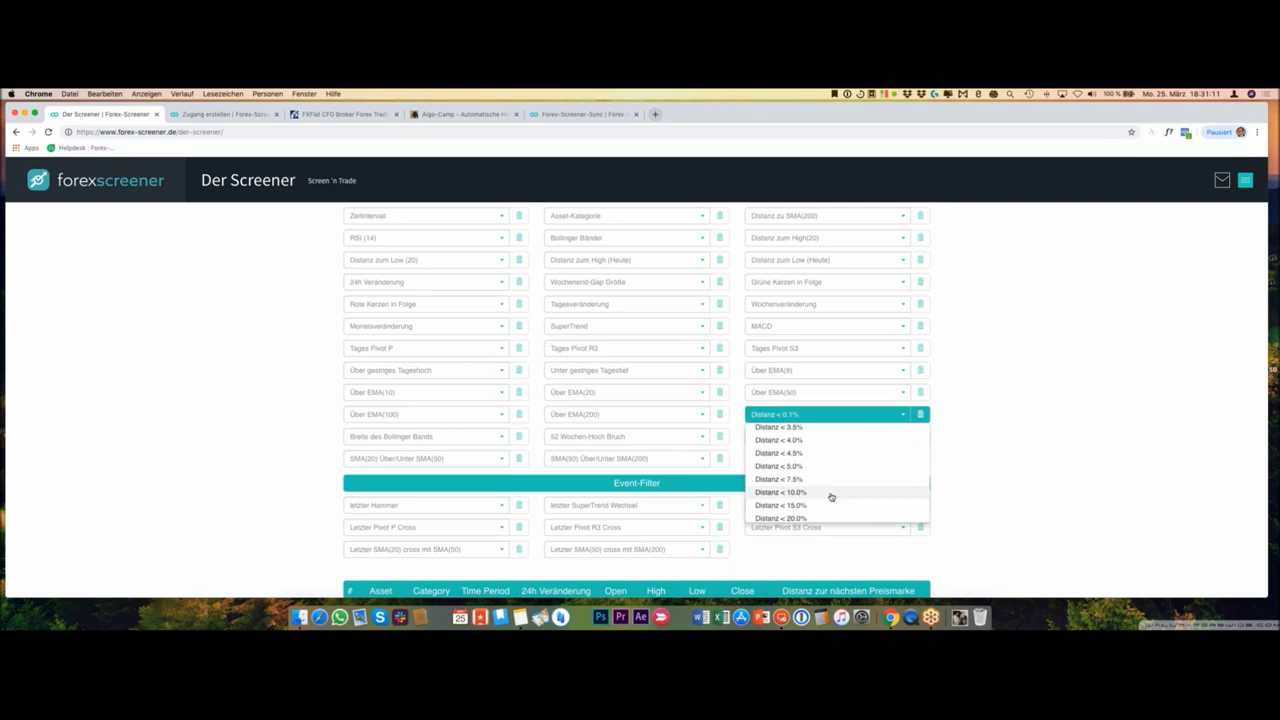
scroll(830, 496, up, 10)
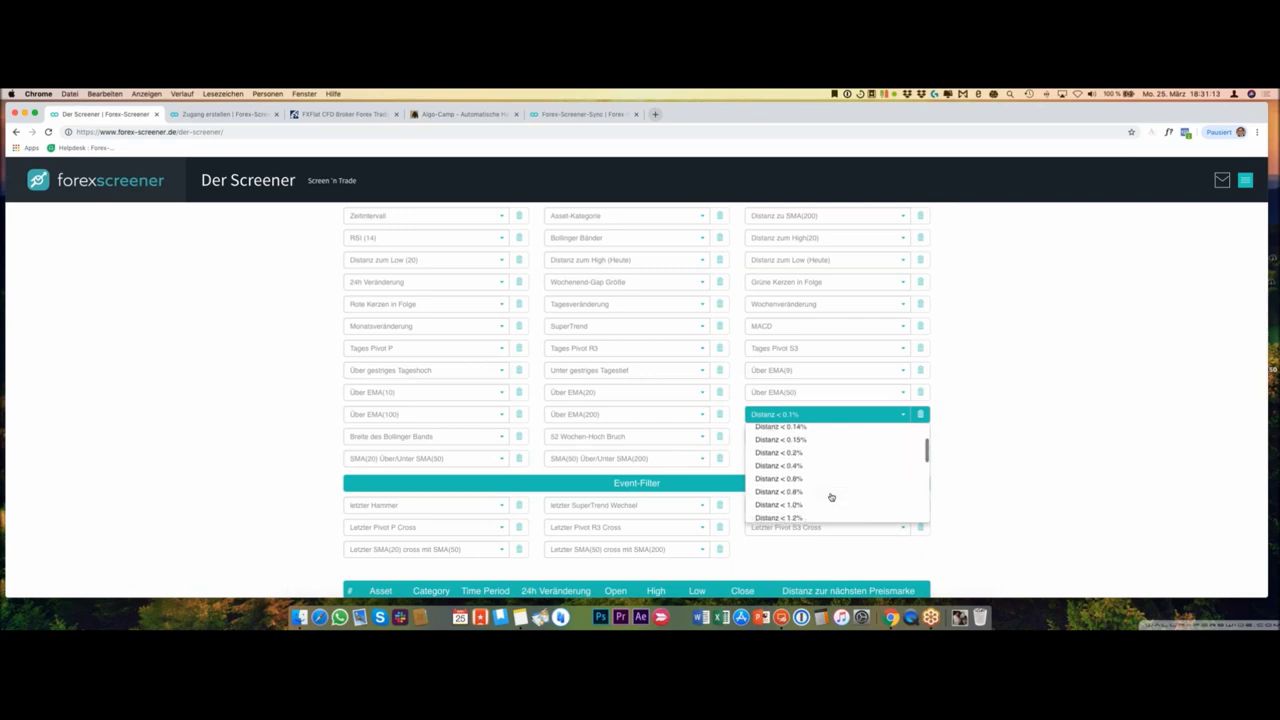
scroll(825, 470, up, 1)
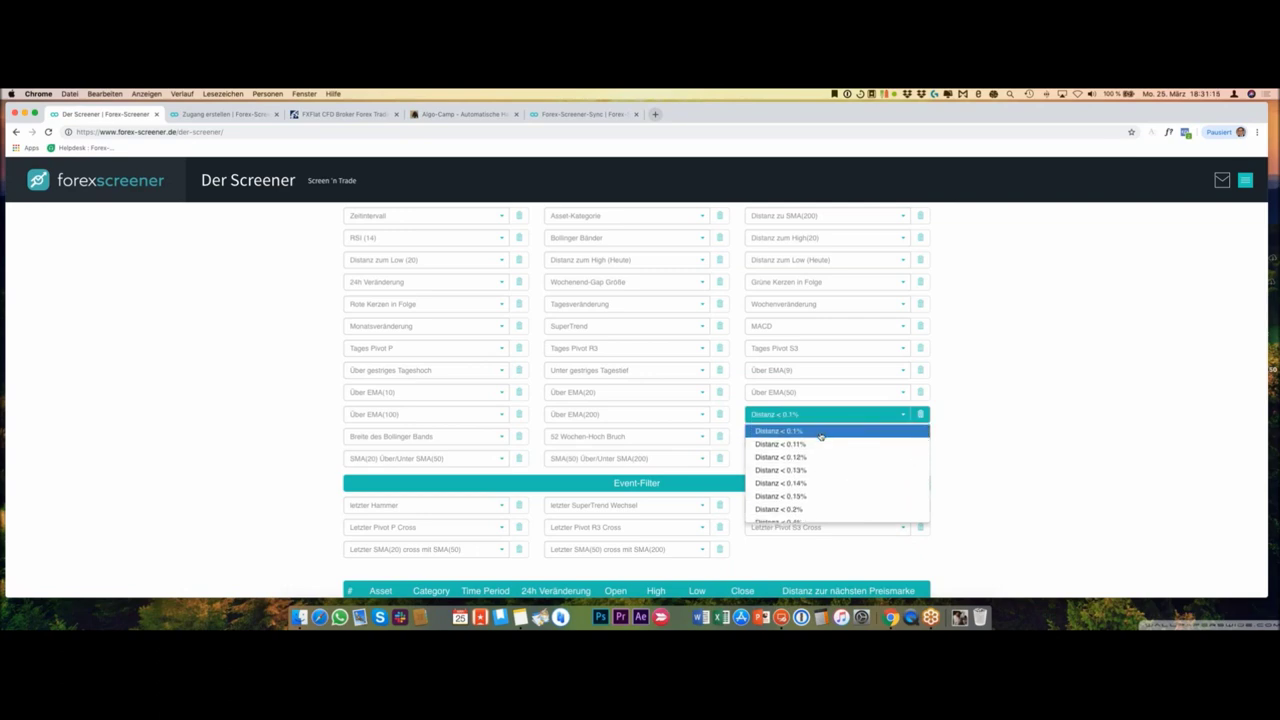
scroll(819, 439, down, 10)
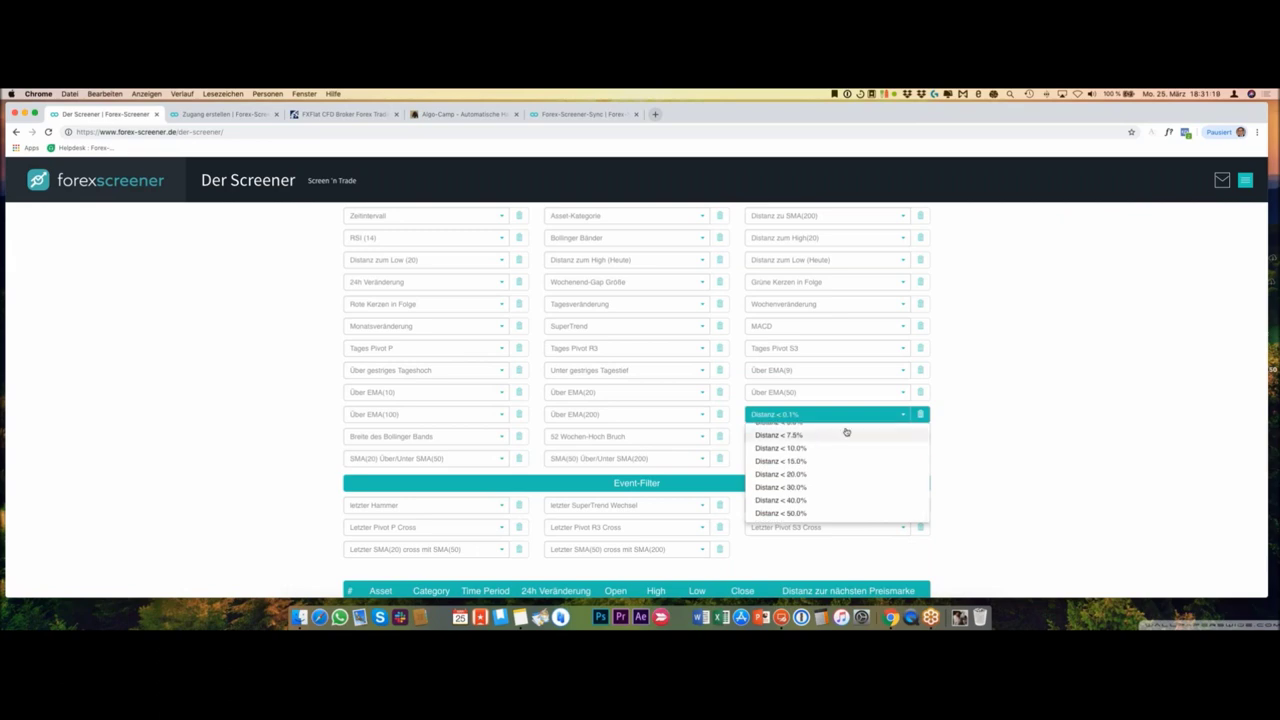
click(921, 414)
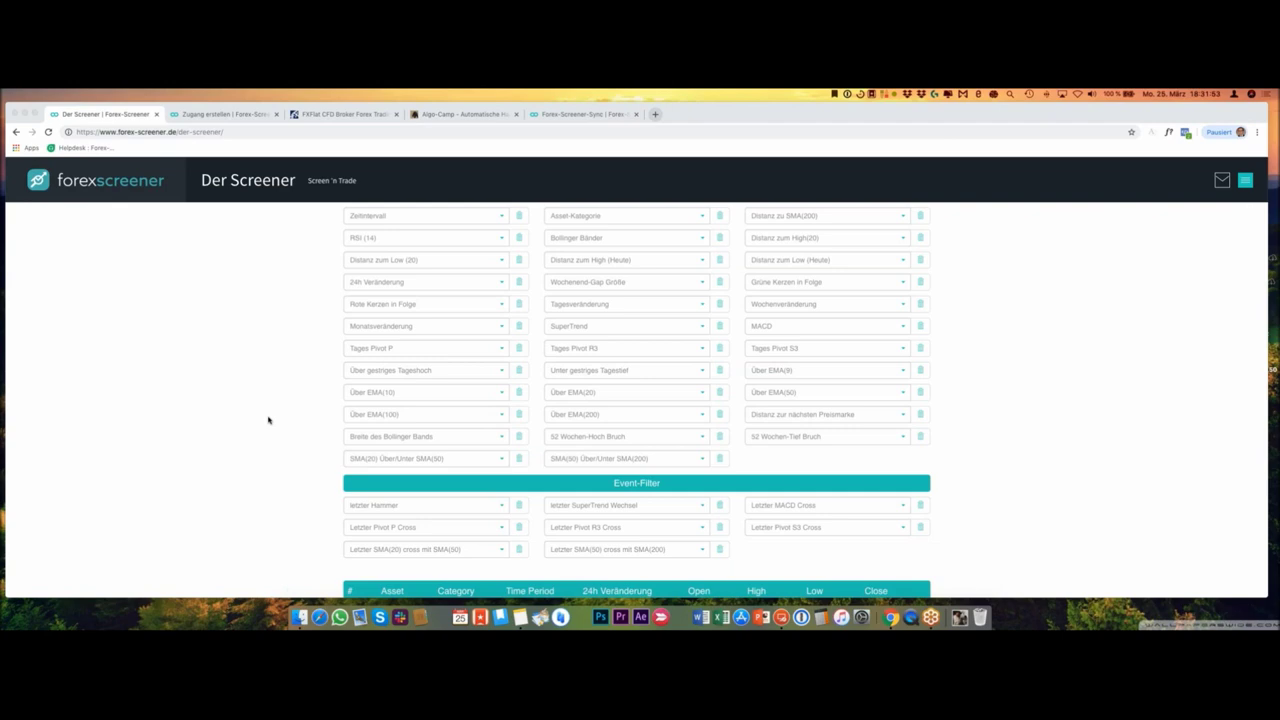
Step: Skim the unfiltered asset table and return to the Basic-Filter section
scroll(268, 420, down, 5)
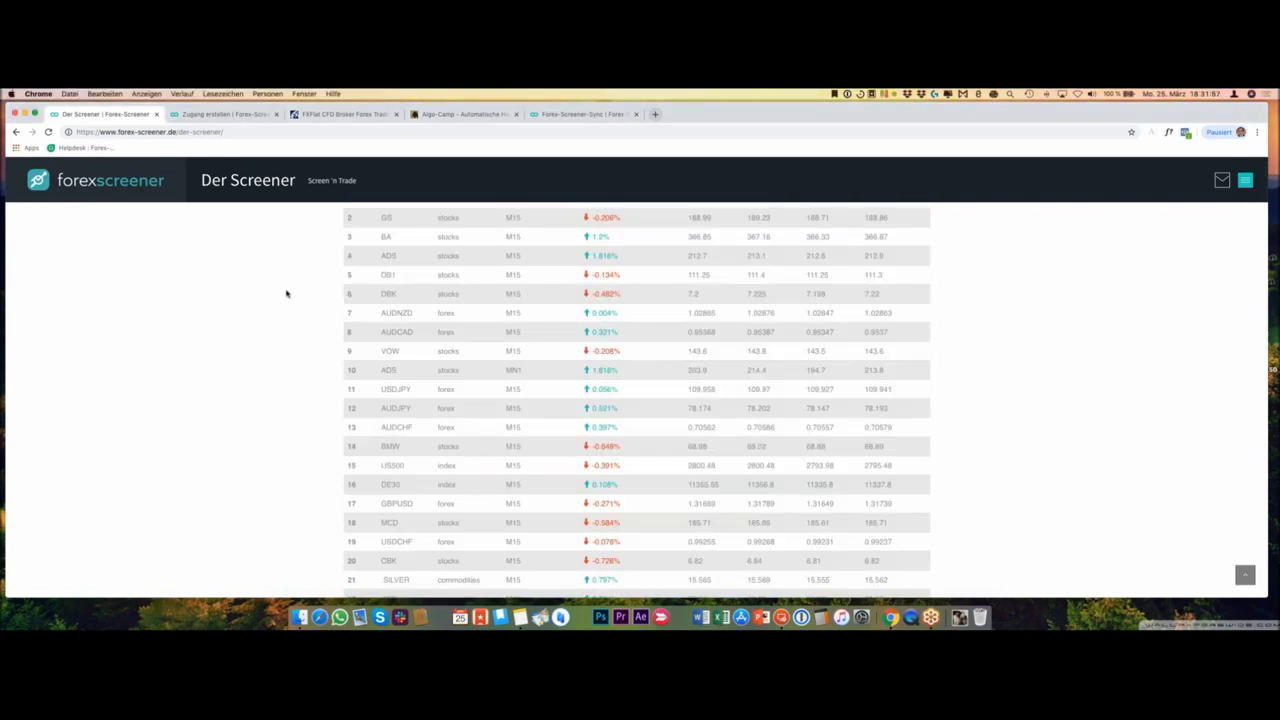
scroll(286, 293, up, 1)
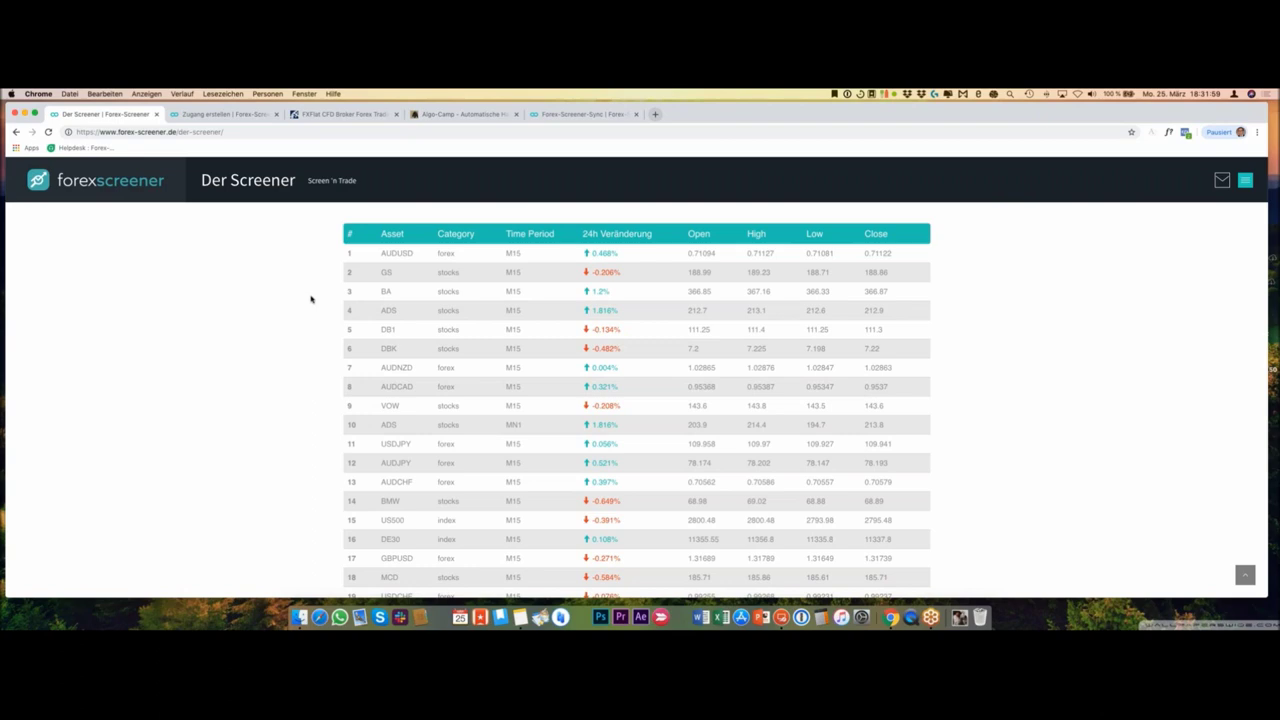
scroll(311, 290, up, 5)
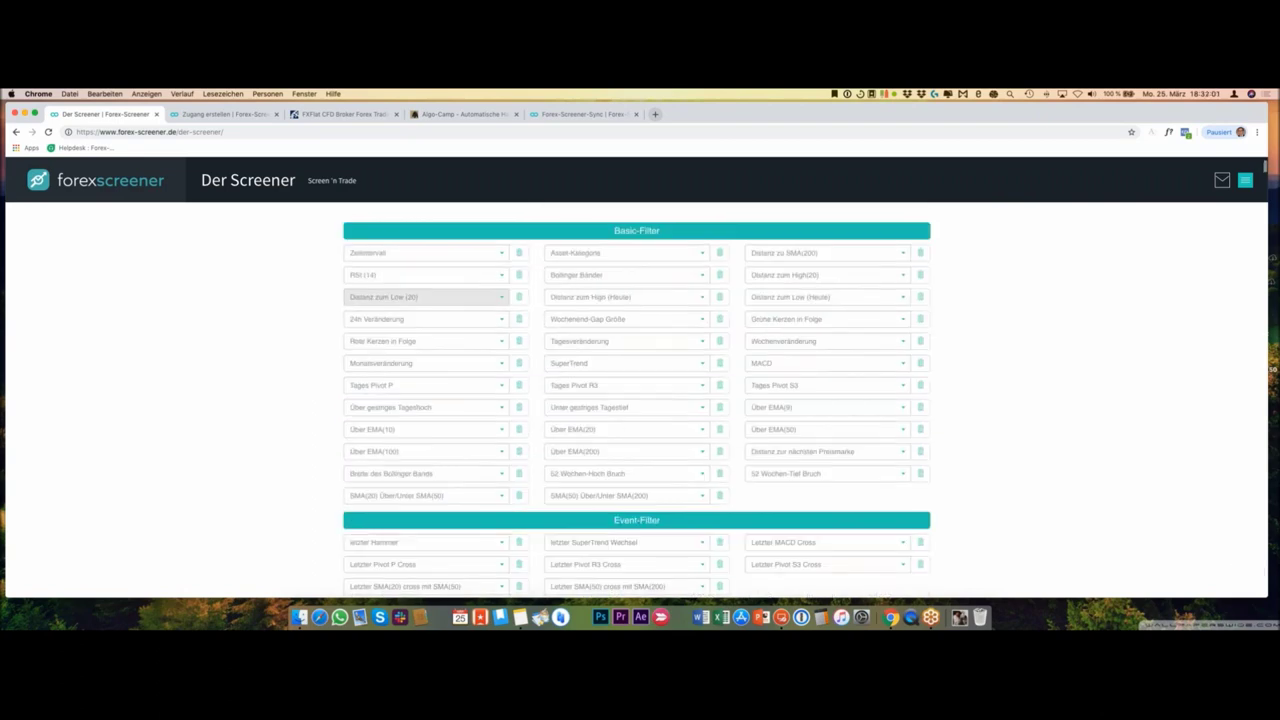
scroll(990, 440, down, 2)
scroll(760, 410, up, 2)
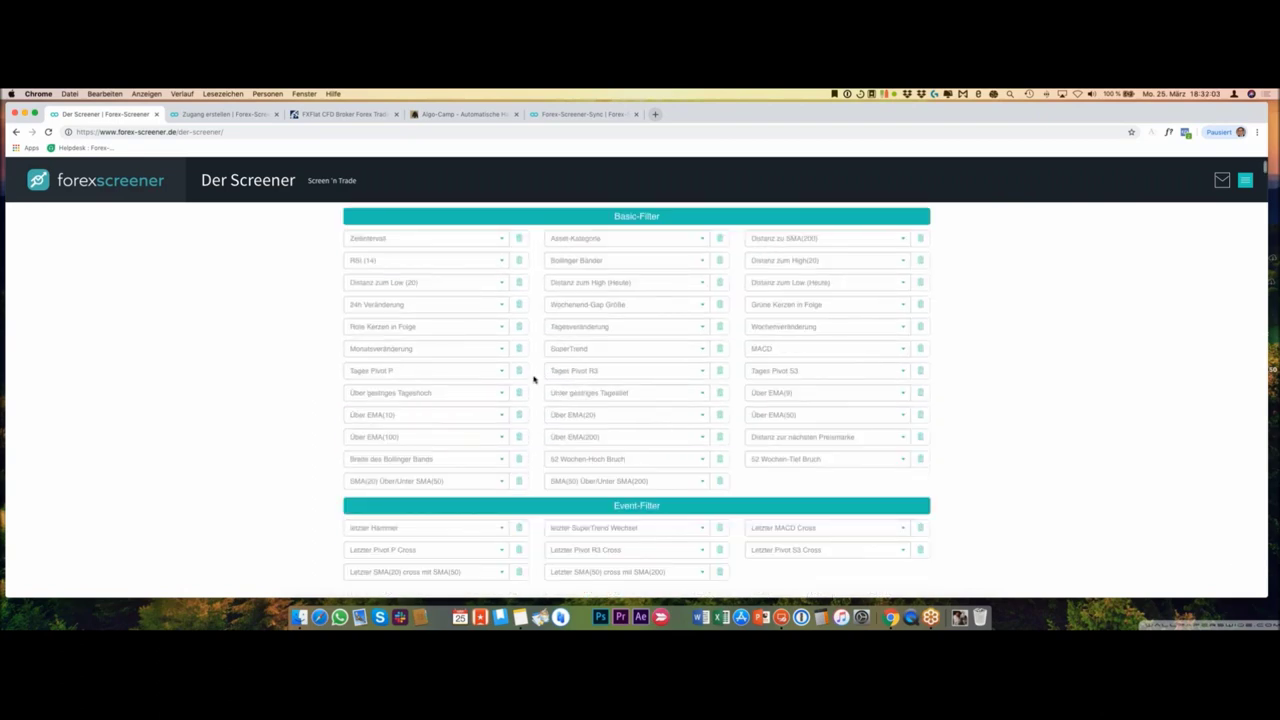
Step: Set the Rote Kerzen in Folge filter to 9 rote Candles and open the details page of the JPM H4 result
click(476, 328)
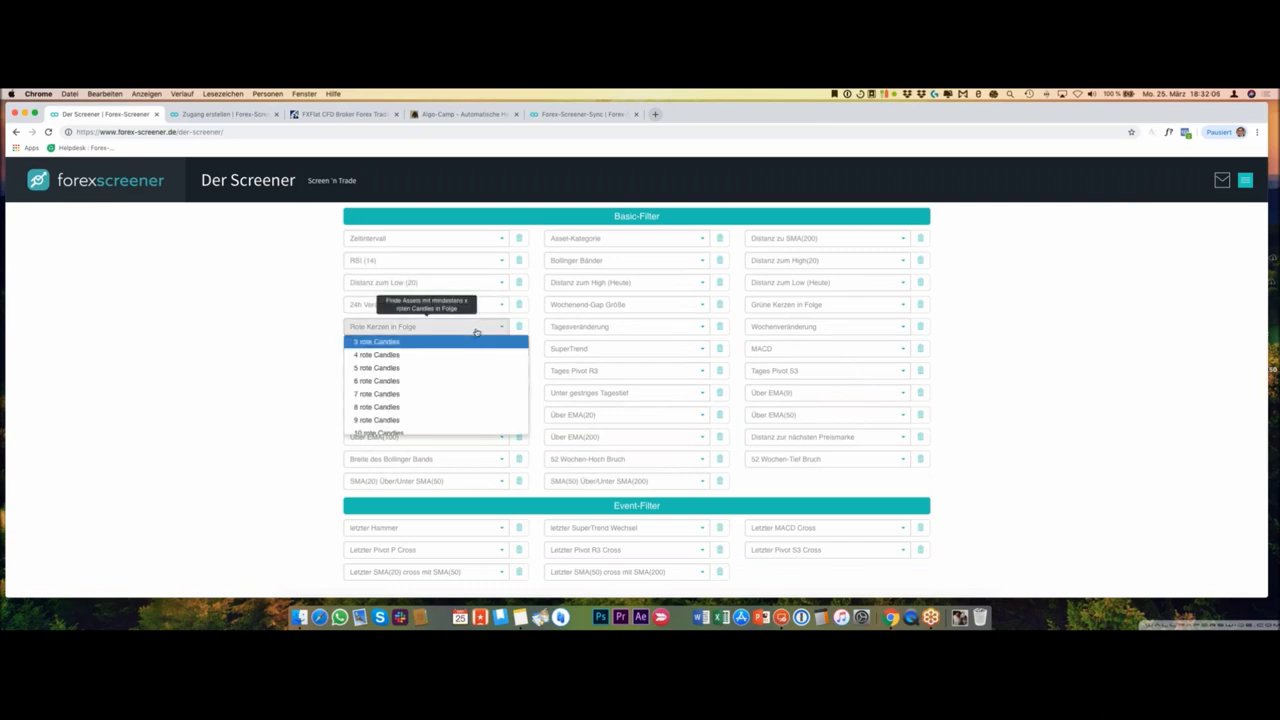
click(437, 420)
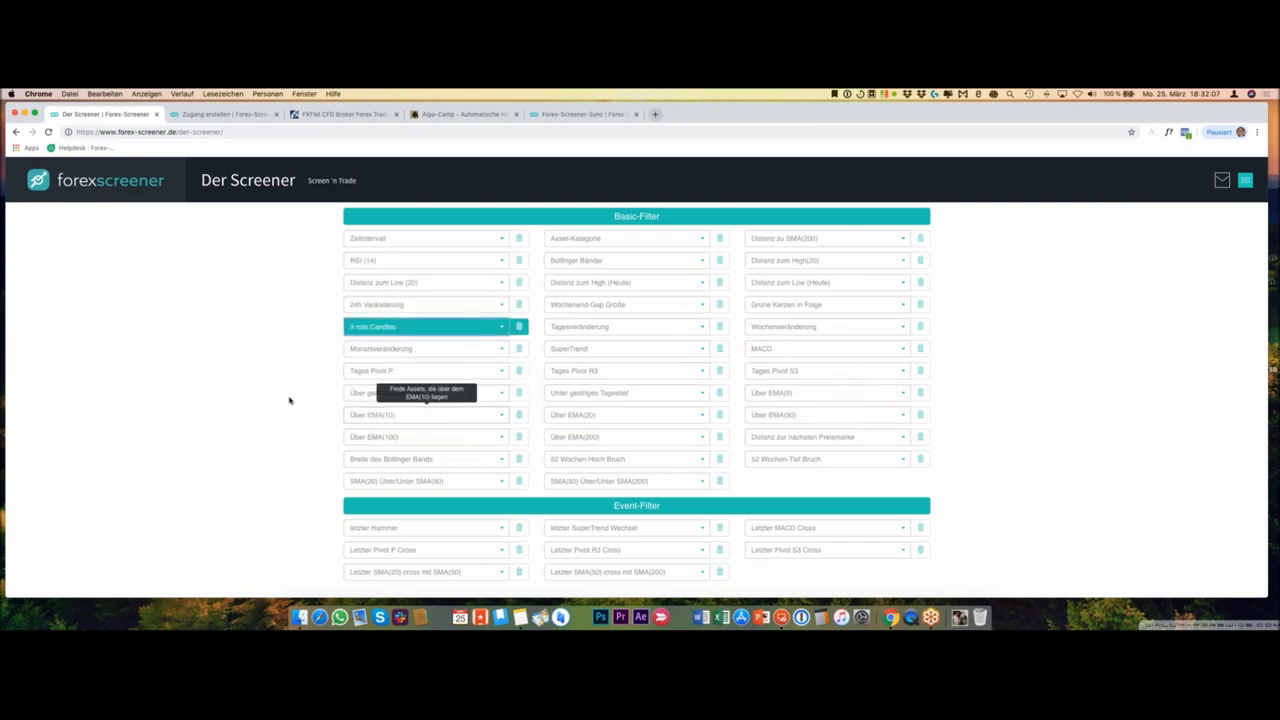
scroll(290, 395, down, 5)
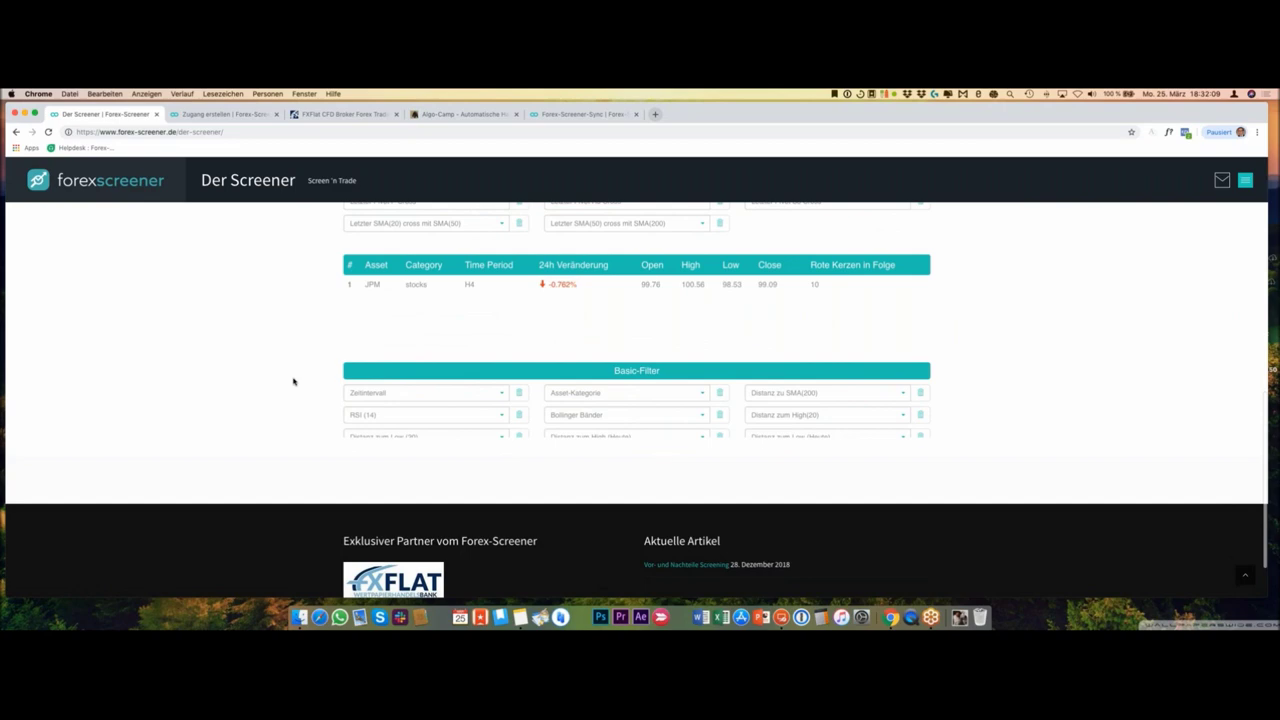
scroll(293, 381, up, 1)
click(498, 307)
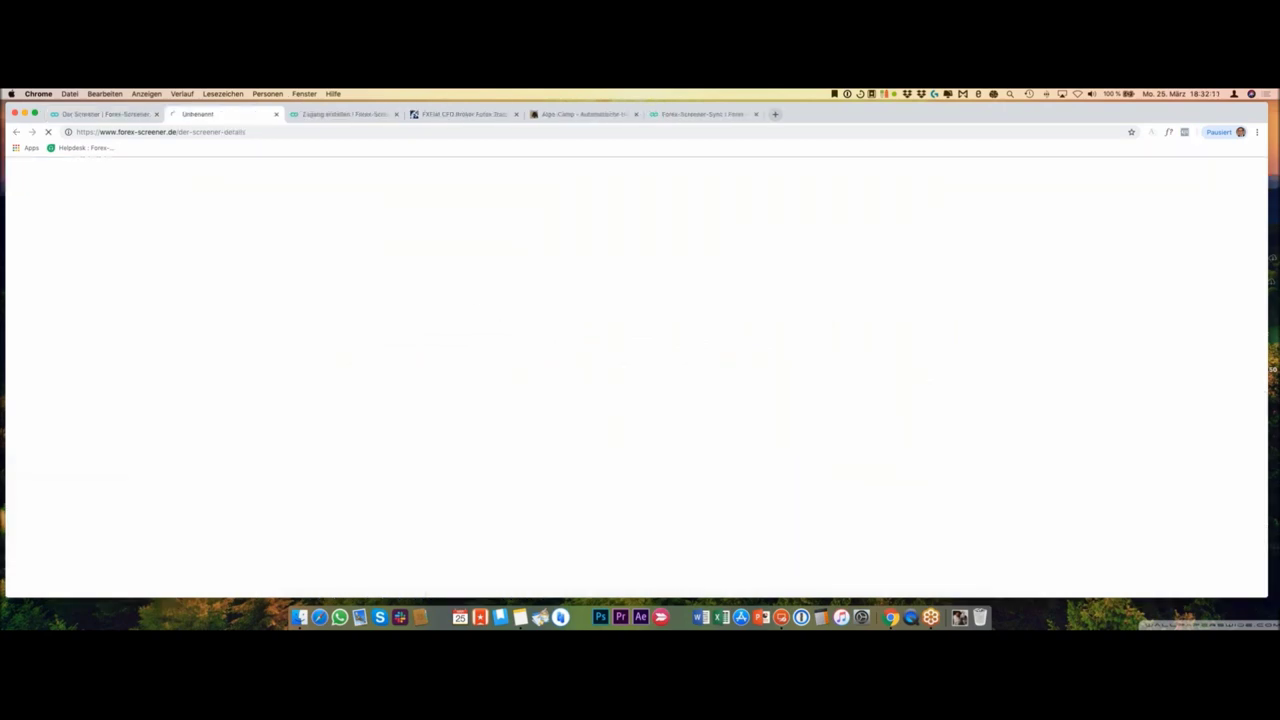
Step: Compare the filtered JPM result with its details page and examine the H4 chart shown there
click(140, 117)
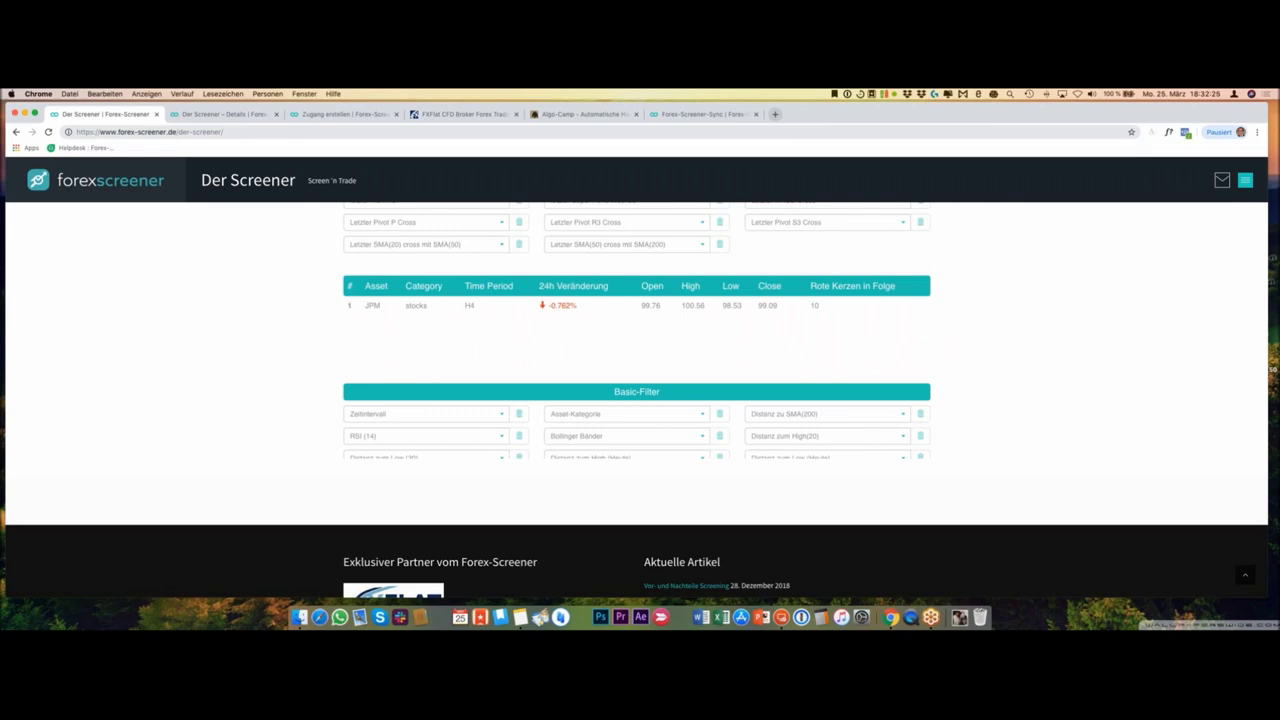
click(234, 115)
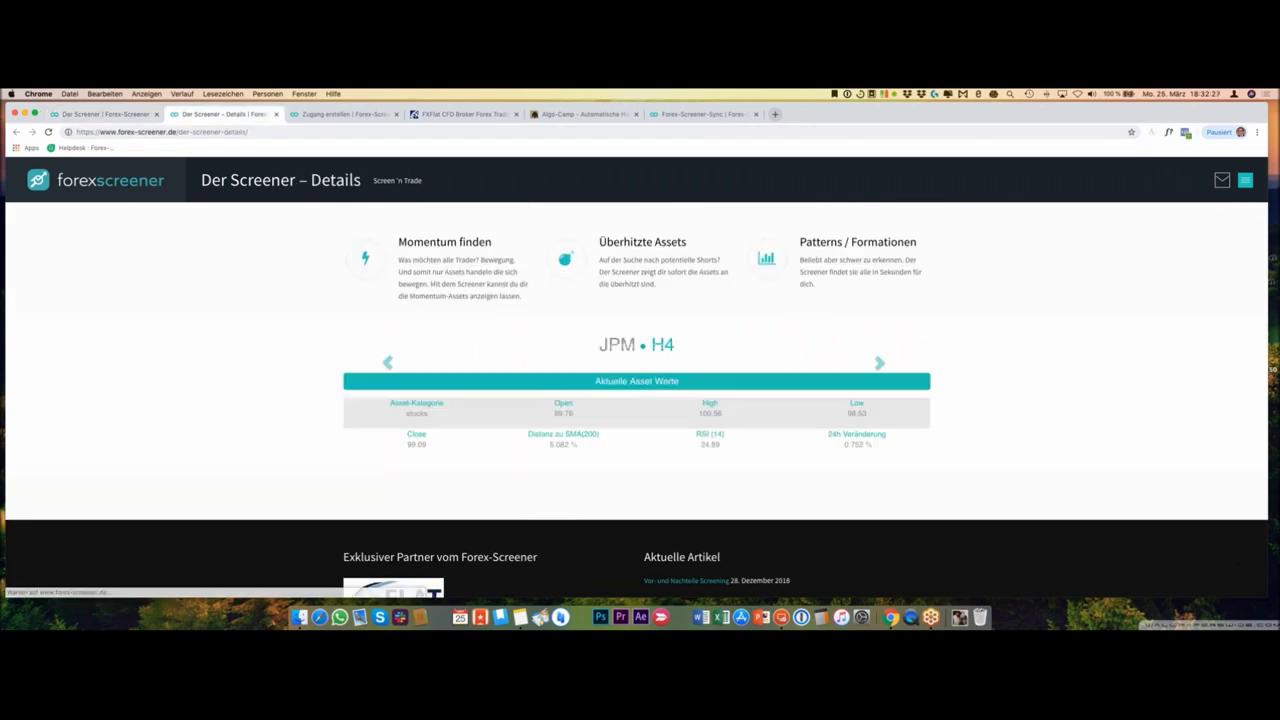
scroll(1165, 332, down, 2)
scroll(1165, 332, down, 1)
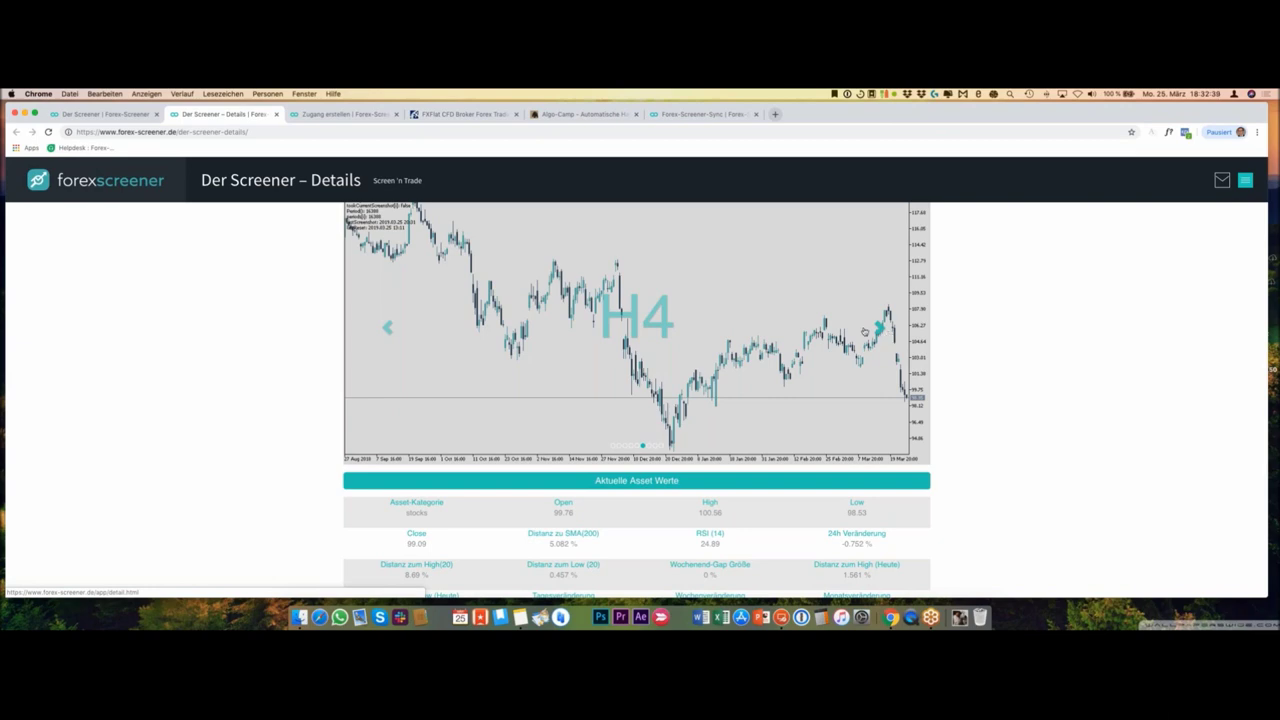
scroll(455, 380, up, 1)
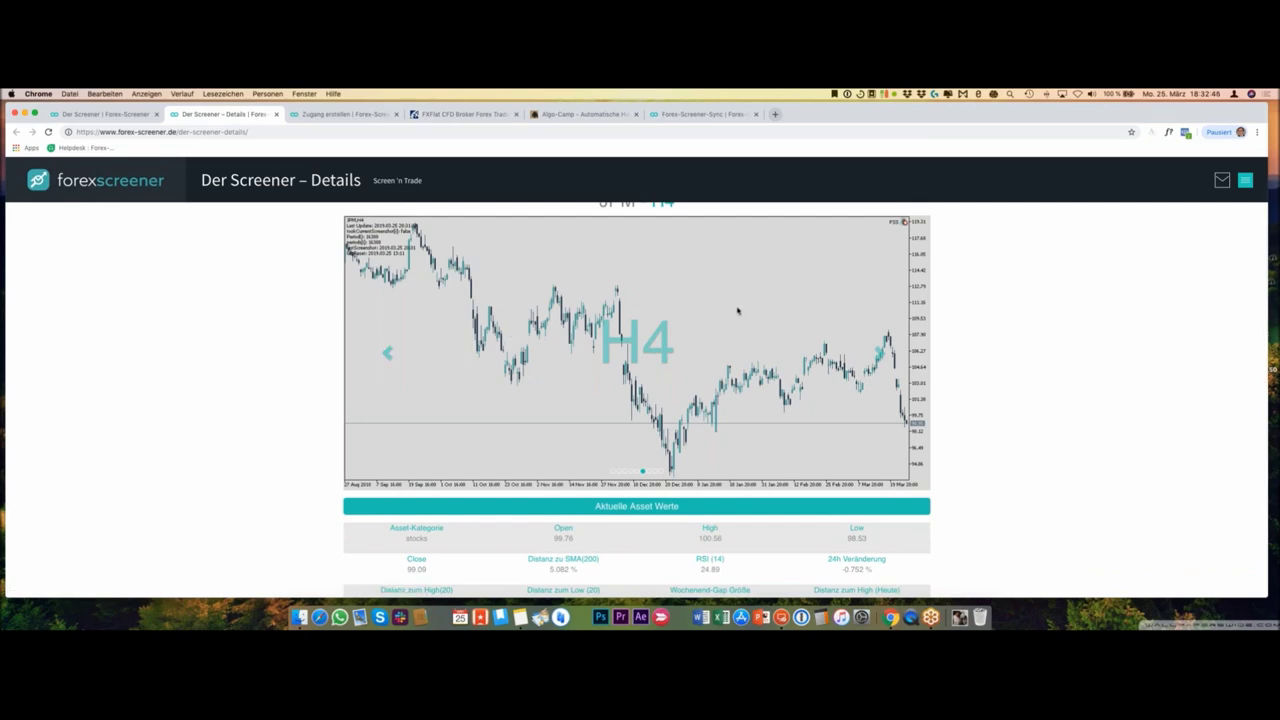
Step: Page through the JPM charts from H4 down to the M1 timeframe
click(386, 355)
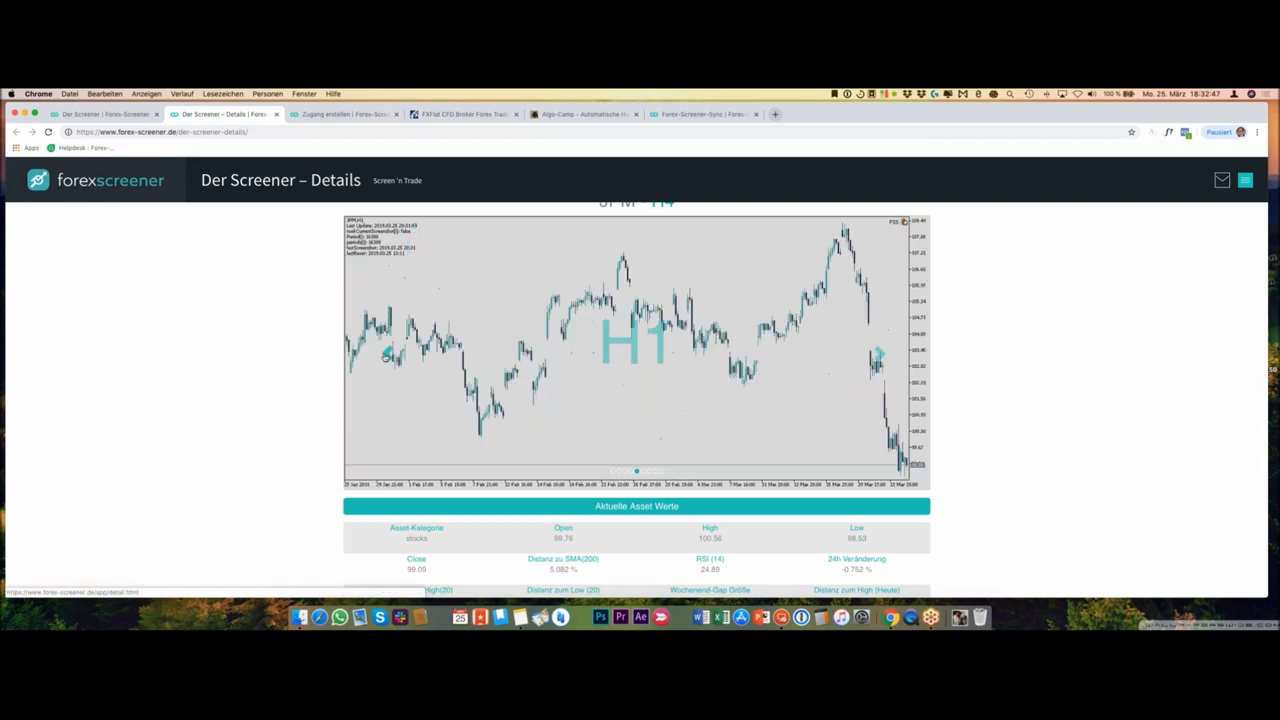
click(388, 356)
click(388, 356)
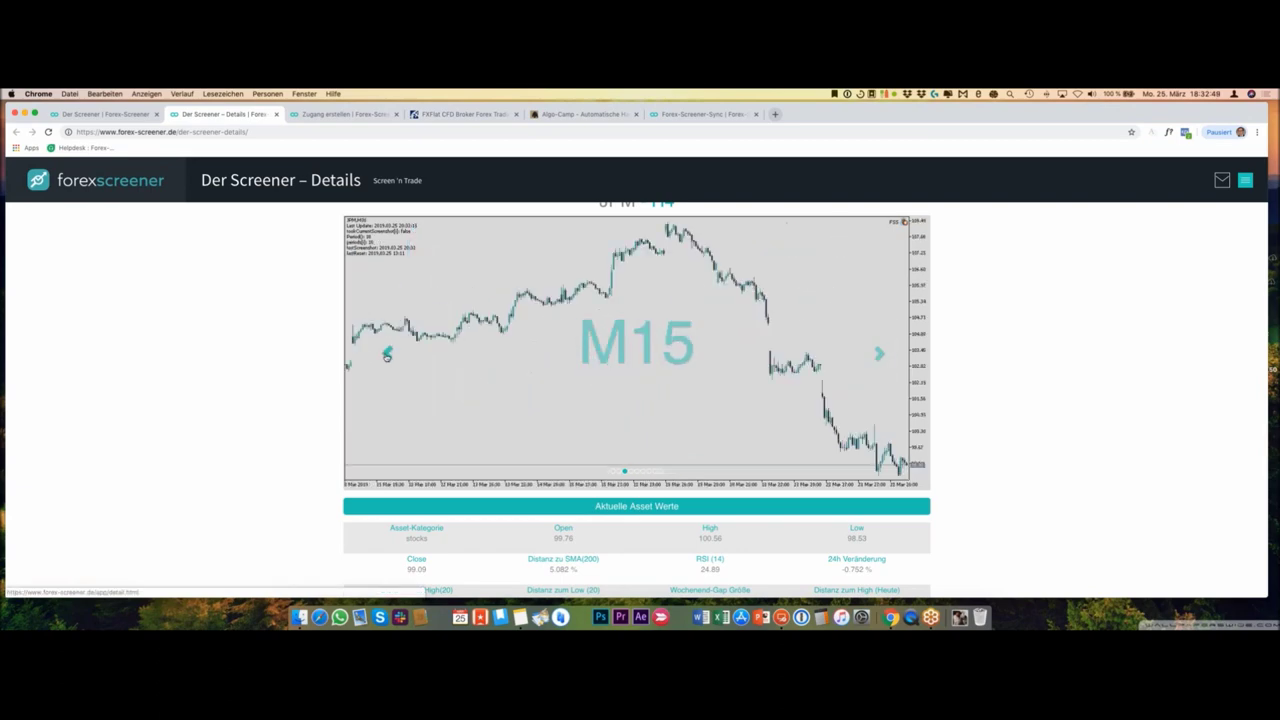
click(390, 357)
click(390, 357)
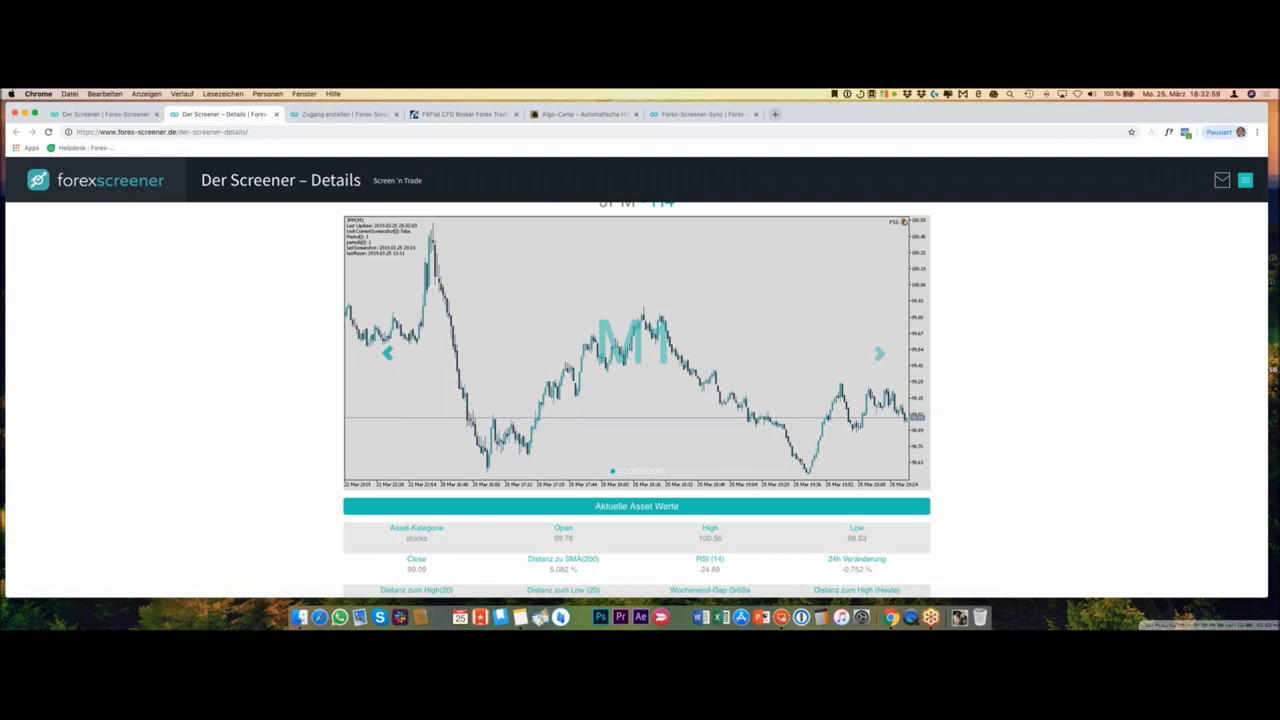
Step: Close the JPM details page and clear the Rote Kerzen in Folge filter in the screener
click(140, 116)
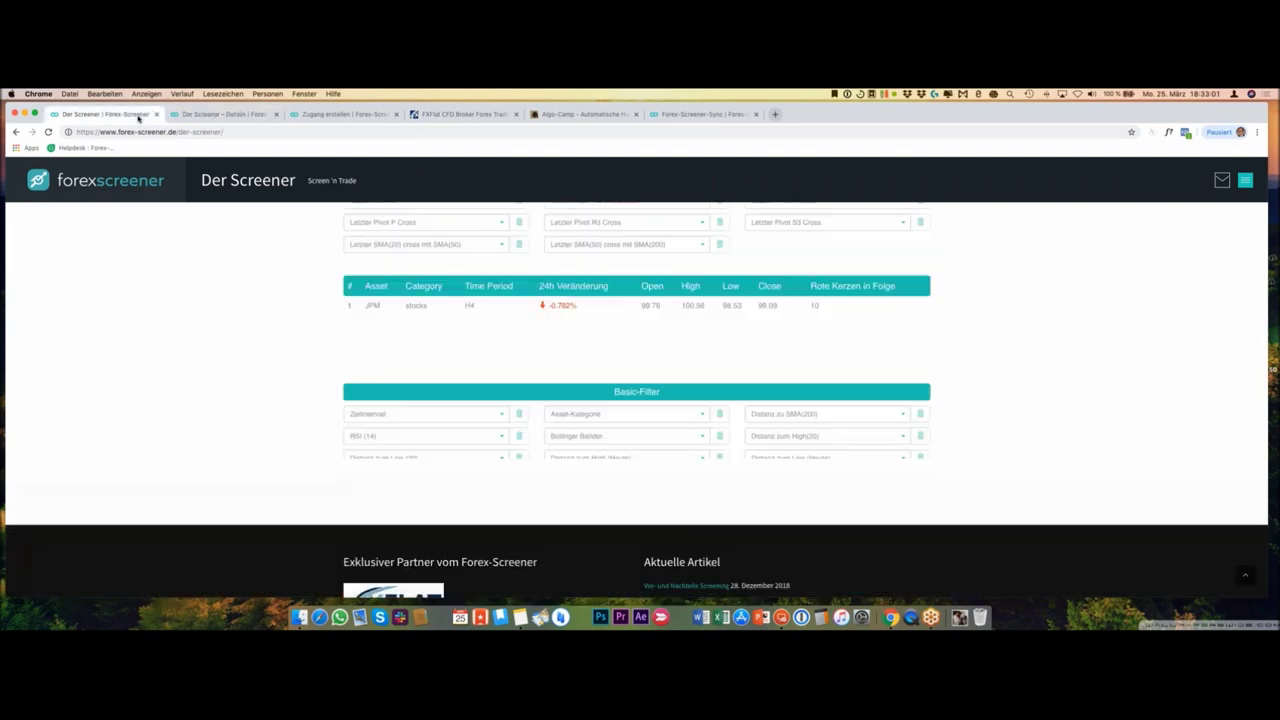
click(276, 115)
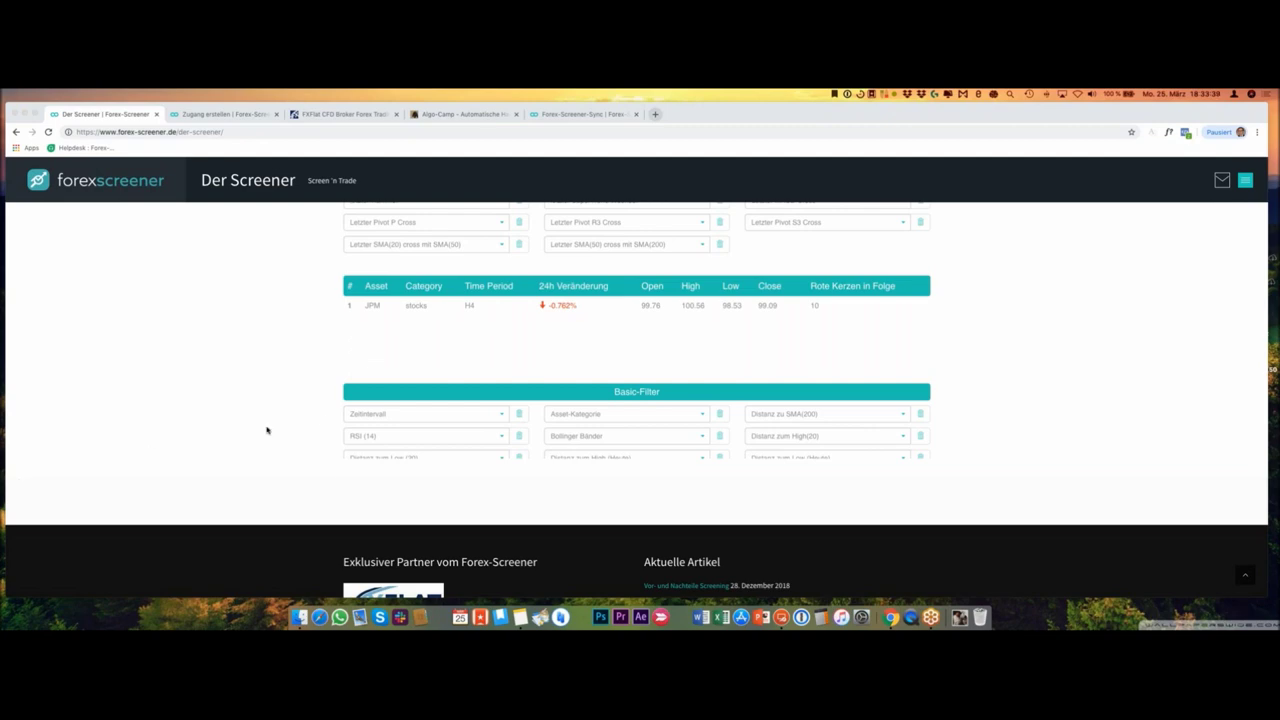
scroll(300, 425, up, 5)
scroll(325, 425, up, 2)
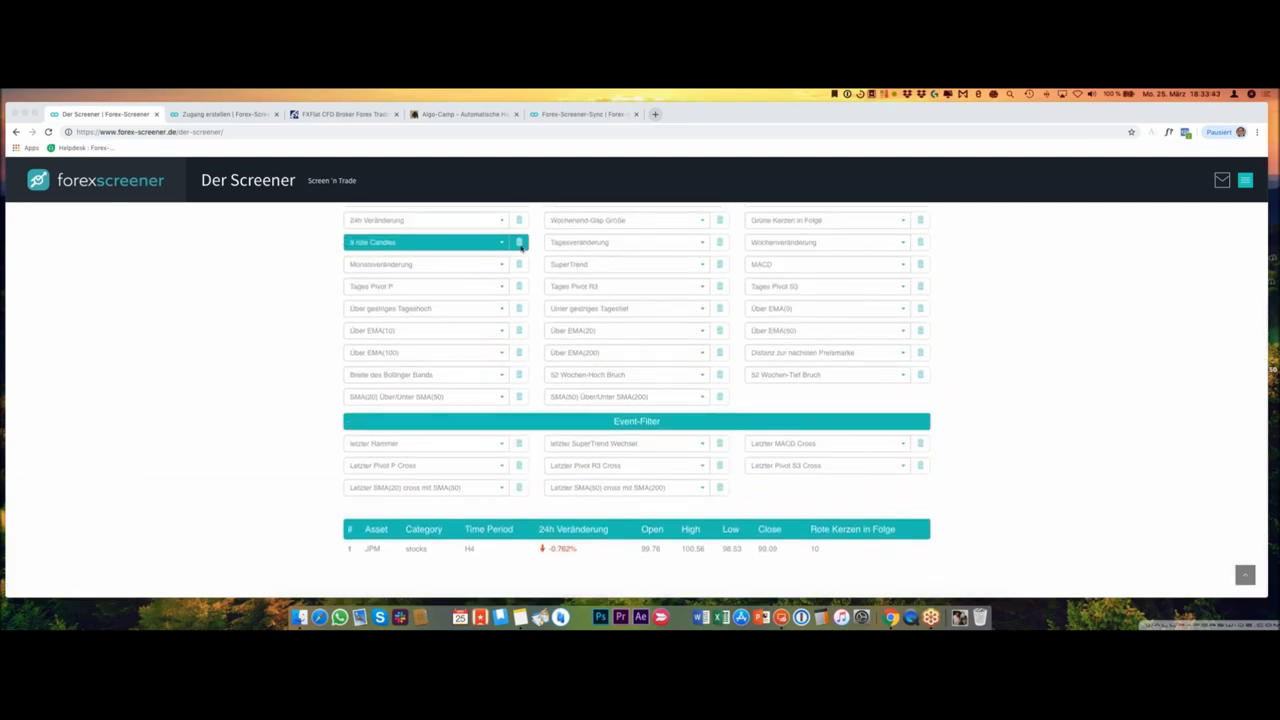
click(520, 246)
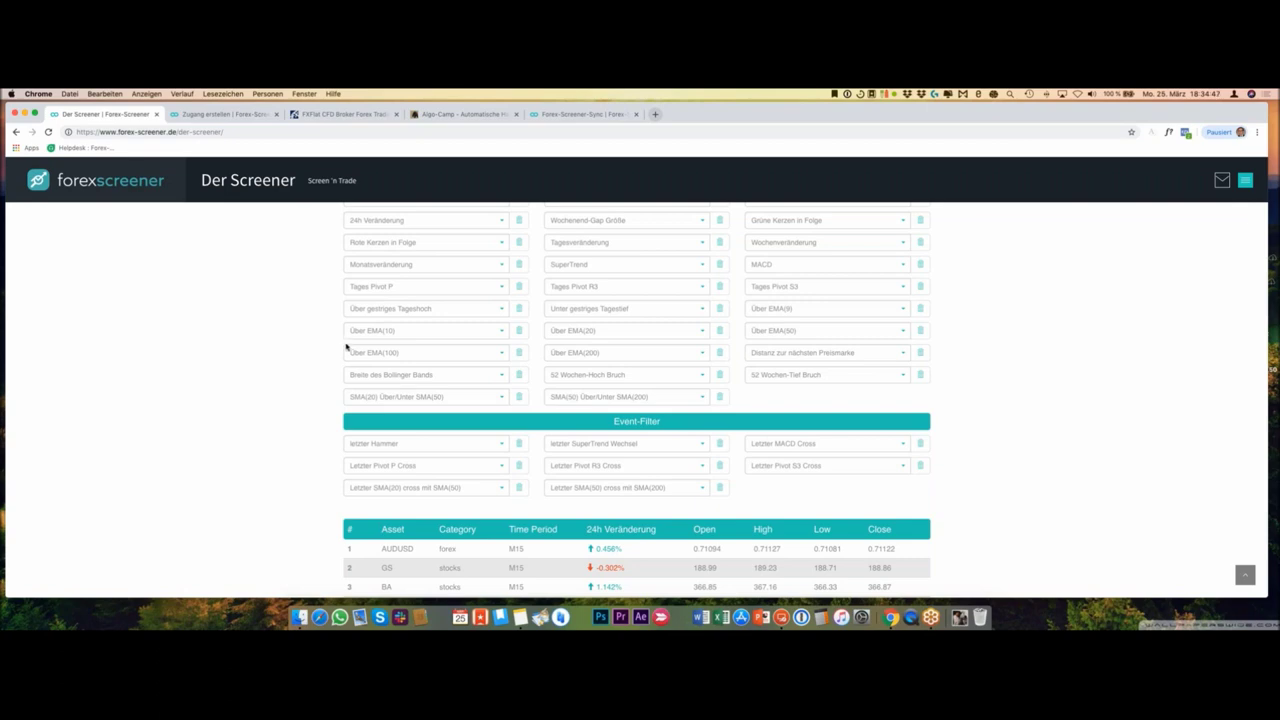
Step: Set the Rote Kerzen in Folge filter to 7 rote Candles and open the details page of the EURCHF H1 result
scroll(278, 421, down, 1)
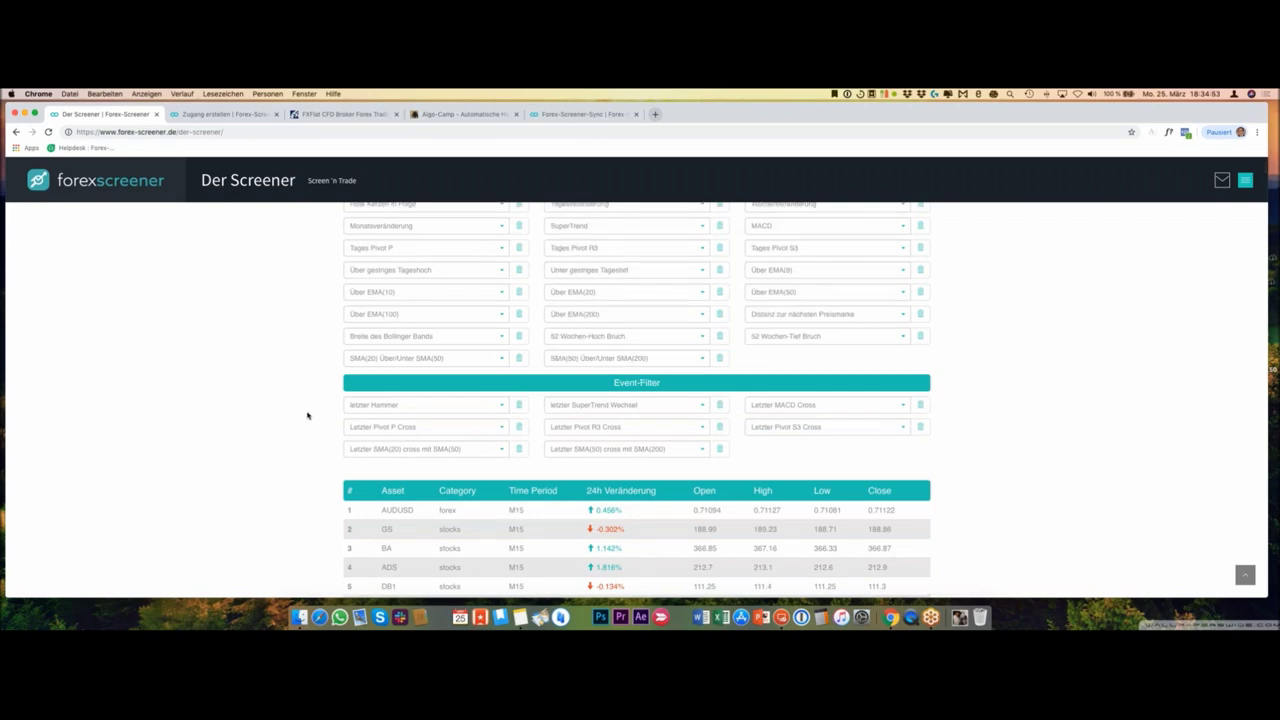
scroll(303, 417, down, 5)
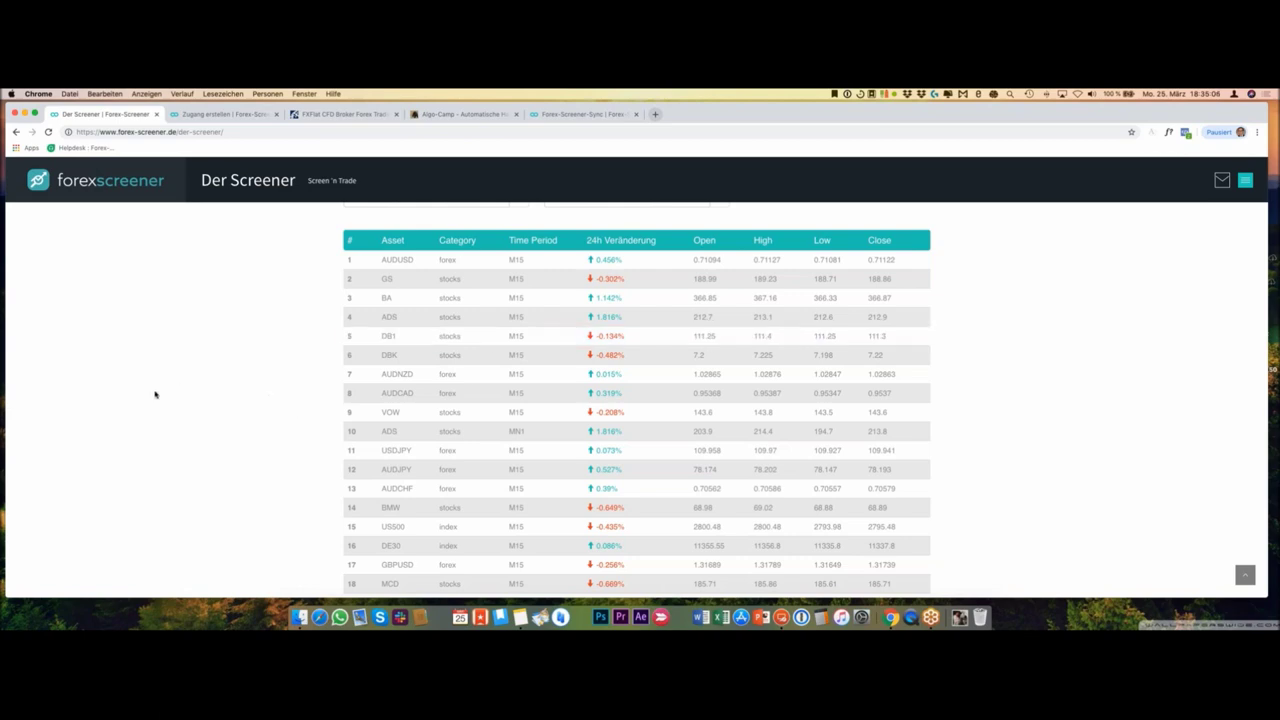
scroll(343, 386, up, 2)
scroll(343, 386, up, 6)
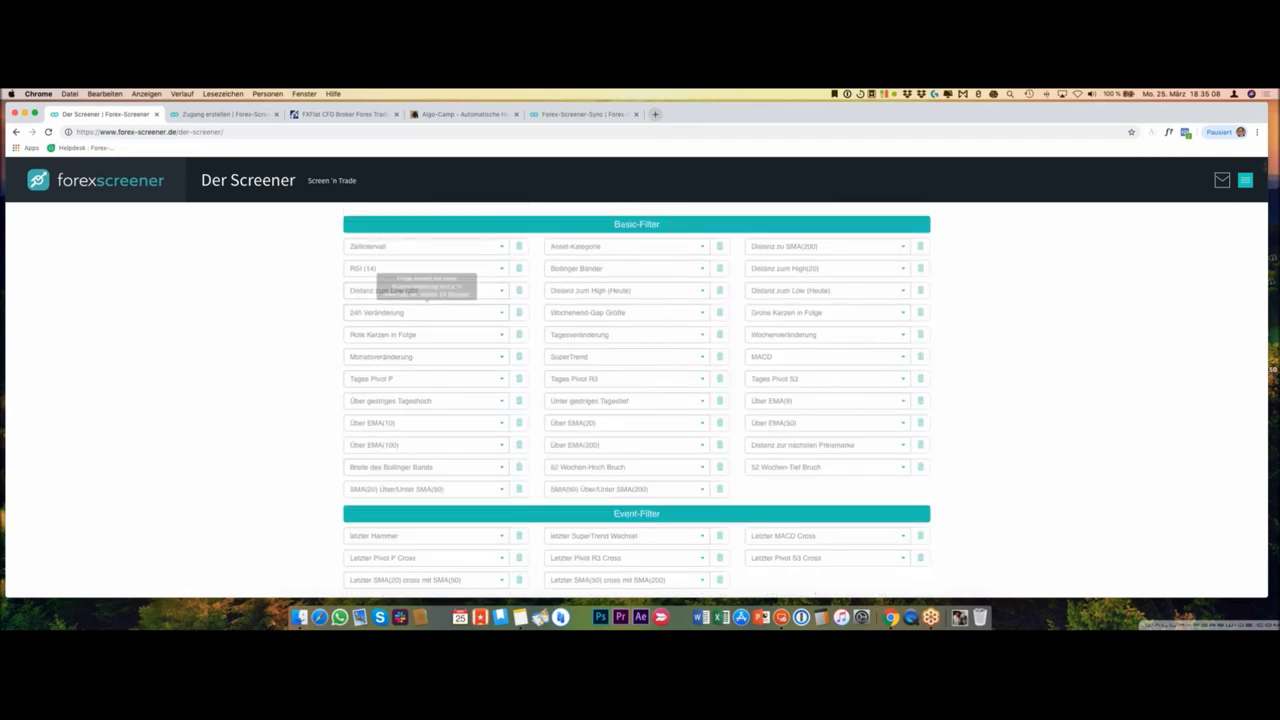
click(463, 334)
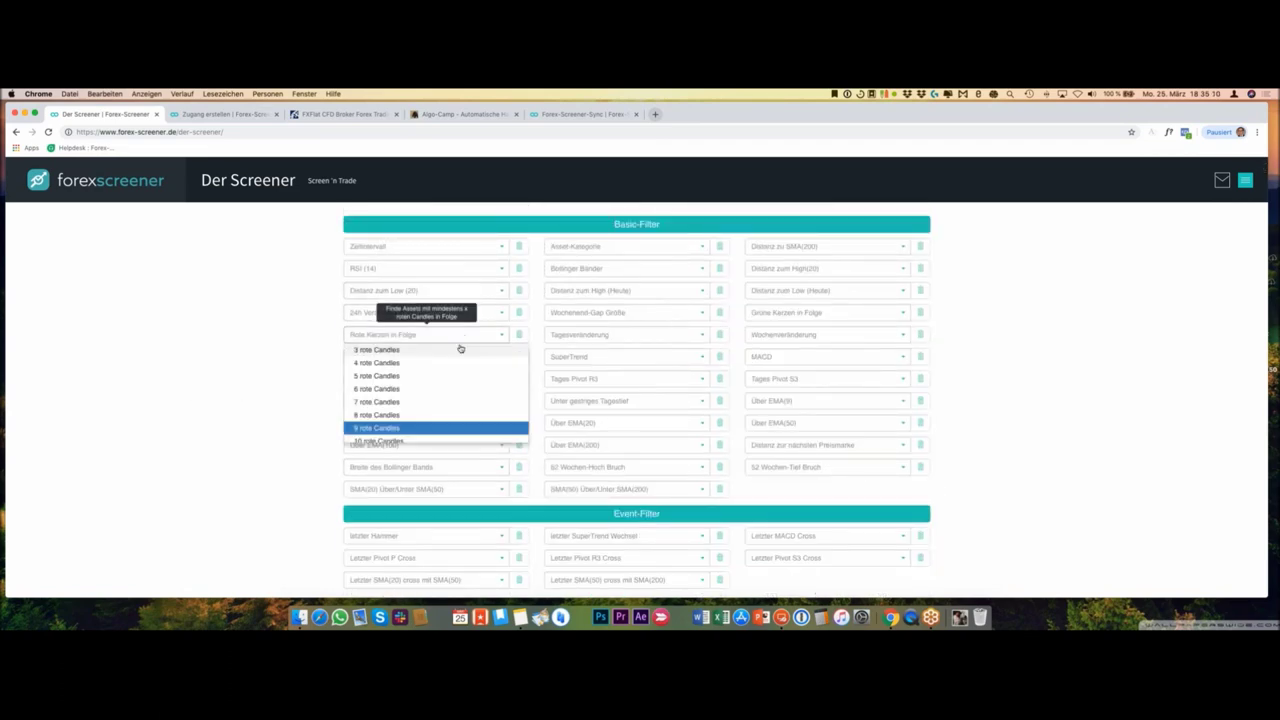
click(403, 403)
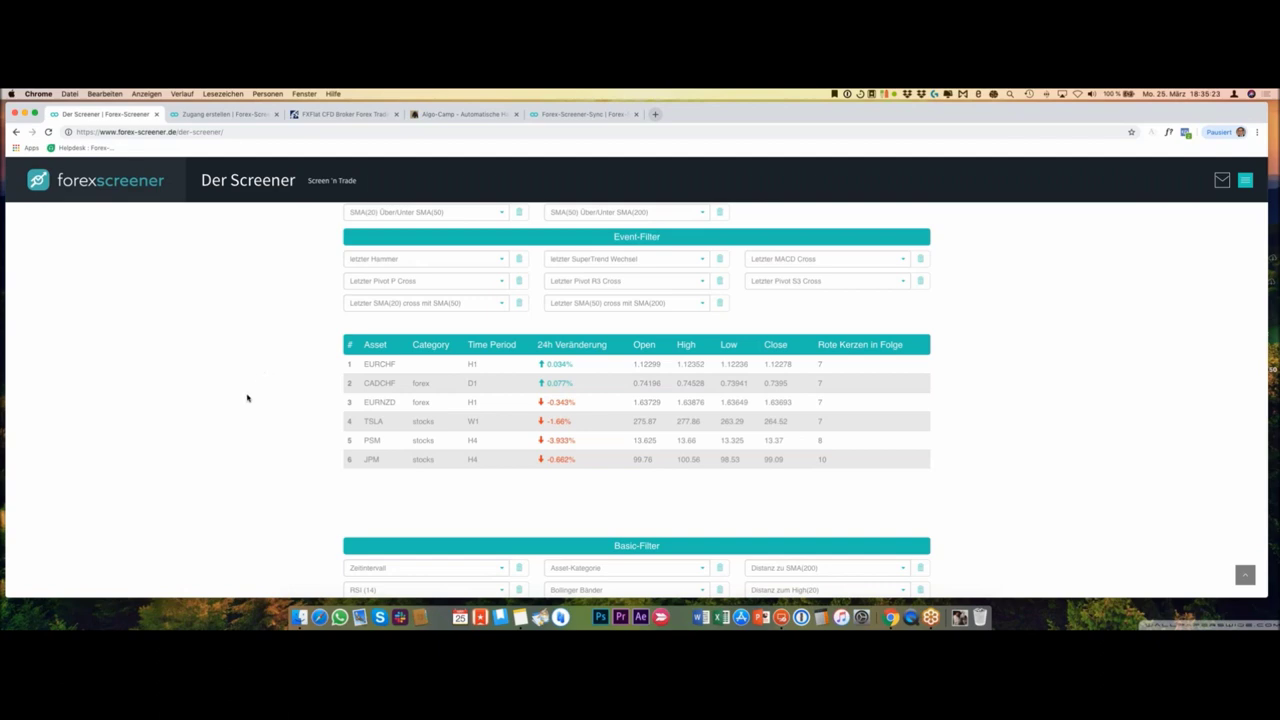
click(421, 371)
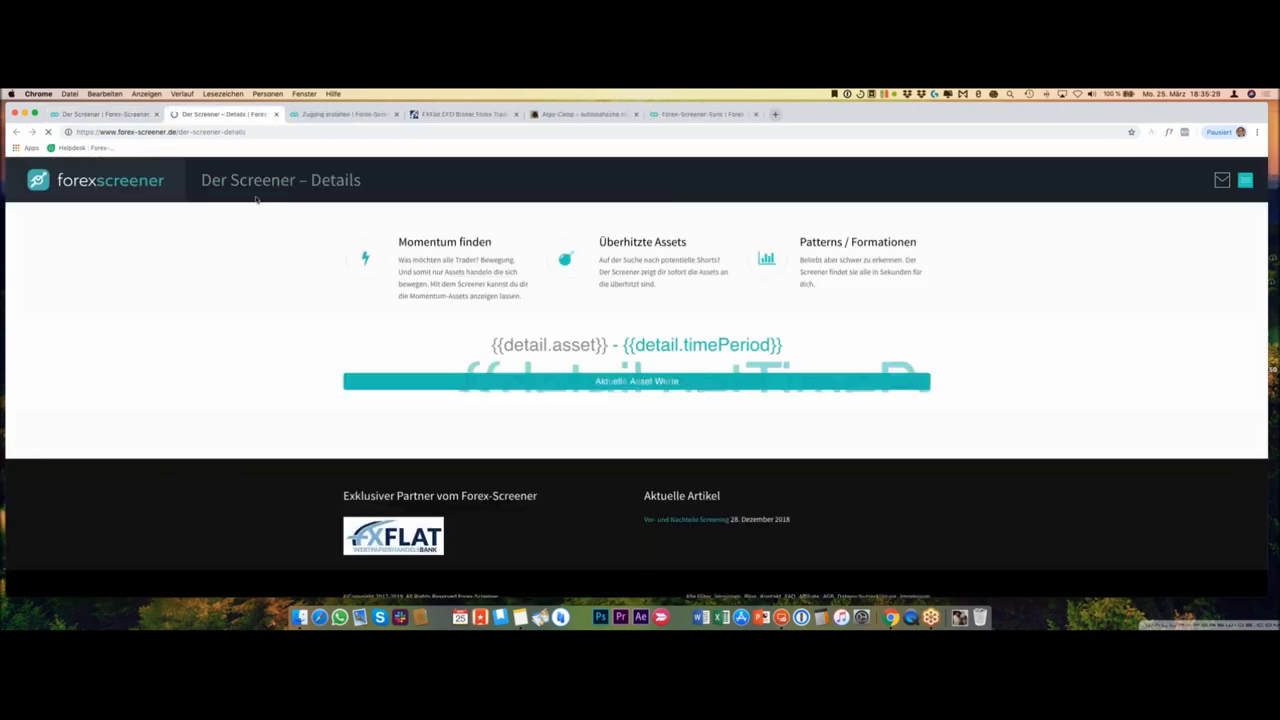
Step: Examine the H1 chart area and the Aktuelle Asset Werte table on the EURCHF details page
scroll(254, 274, down, 4)
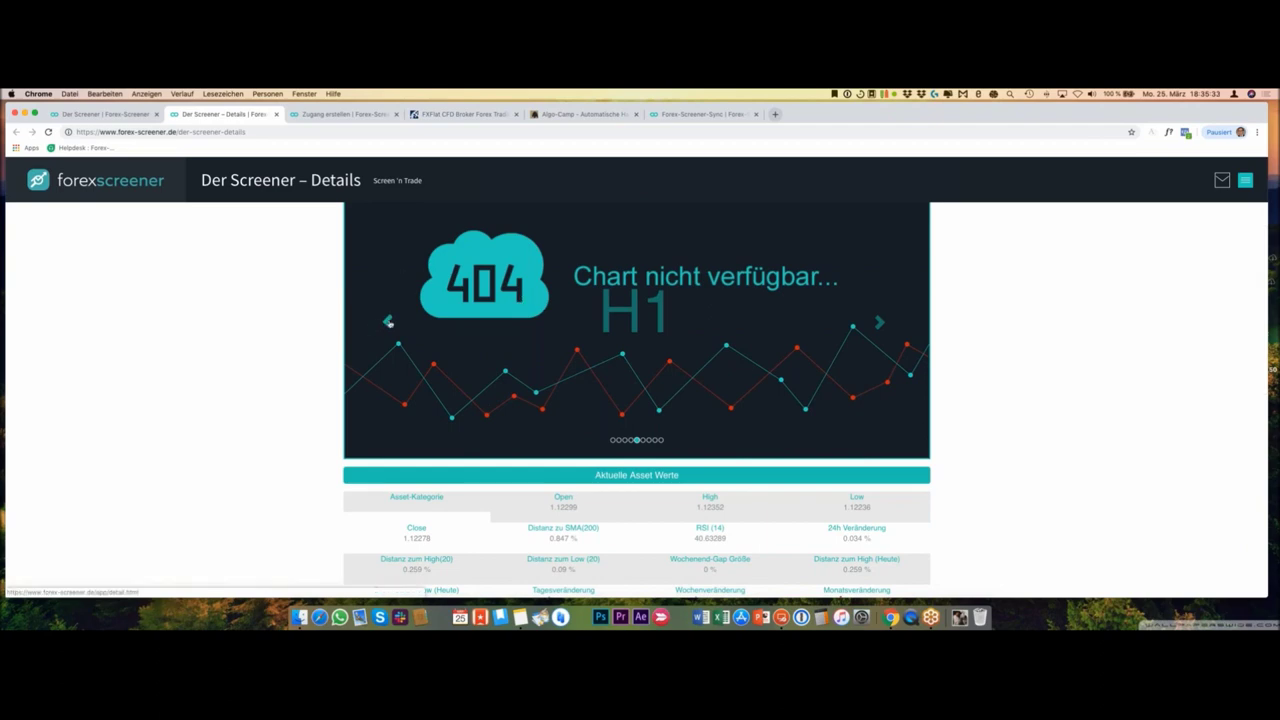
scroll(423, 320, up, 1)
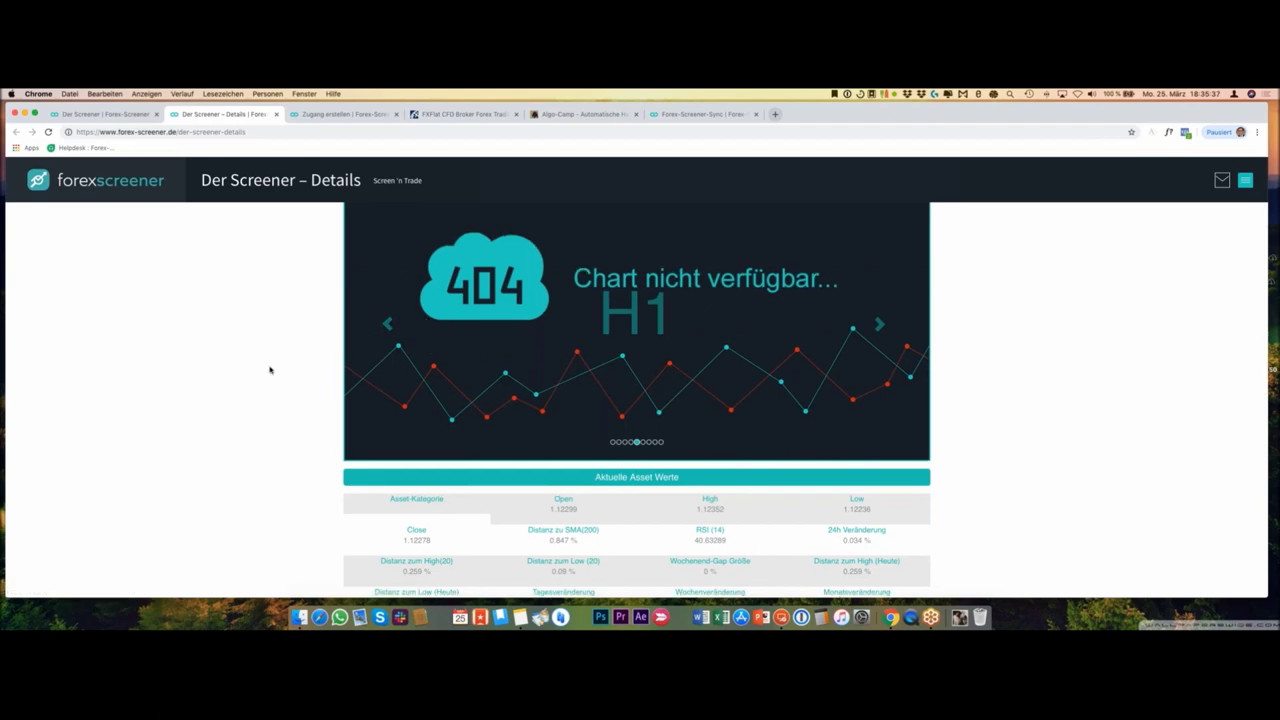
scroll(269, 370, down, 4)
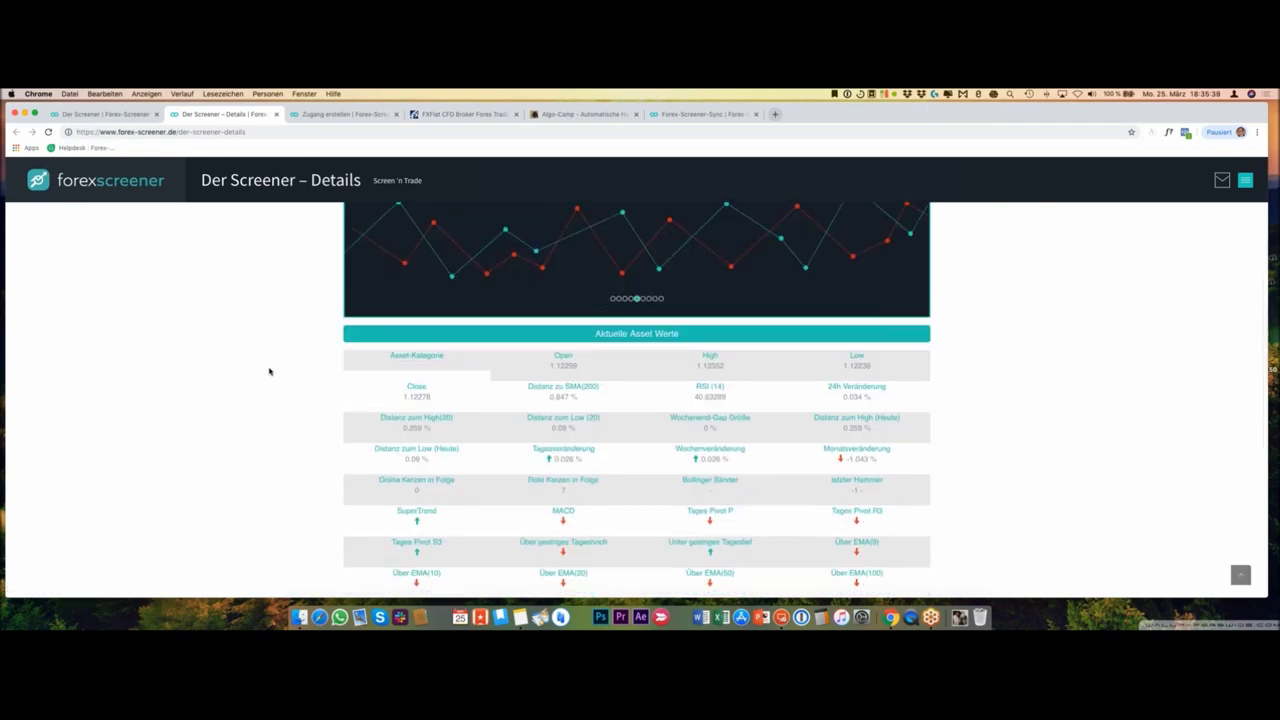
scroll(268, 371, down, 2)
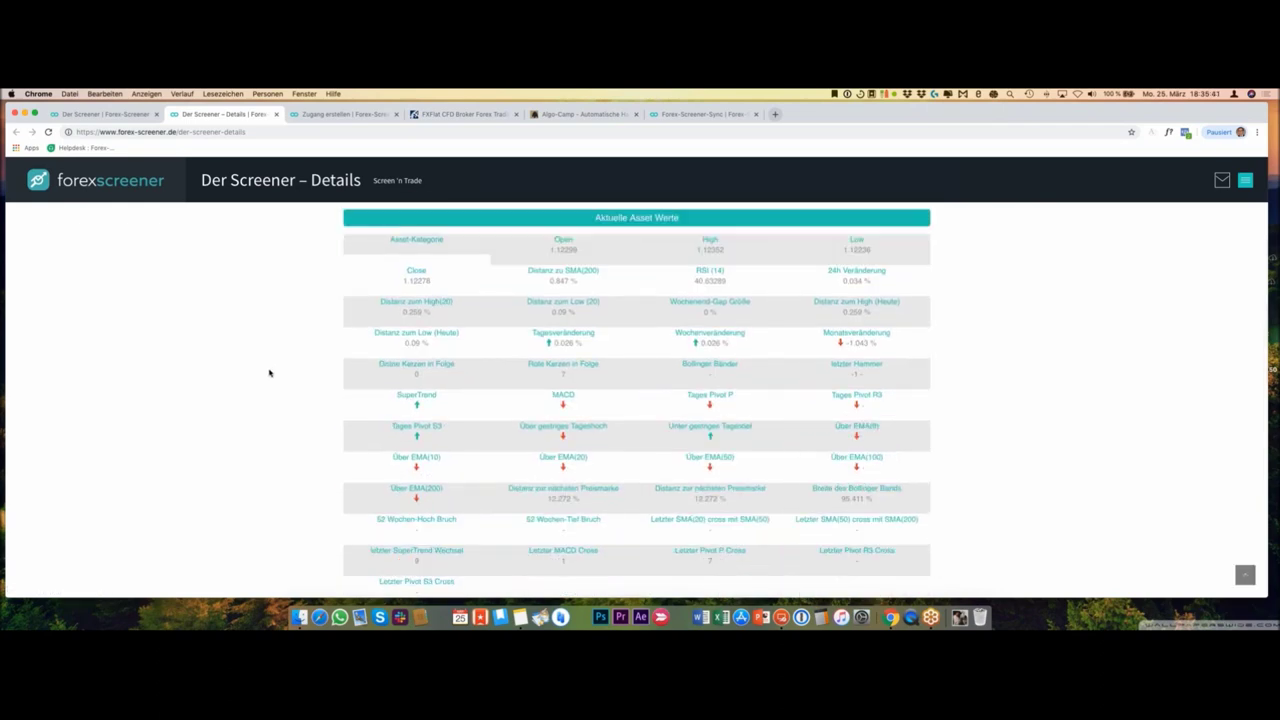
scroll(269, 373, down, 2)
scroll(269, 372, down, 3)
scroll(270, 371, up, 6)
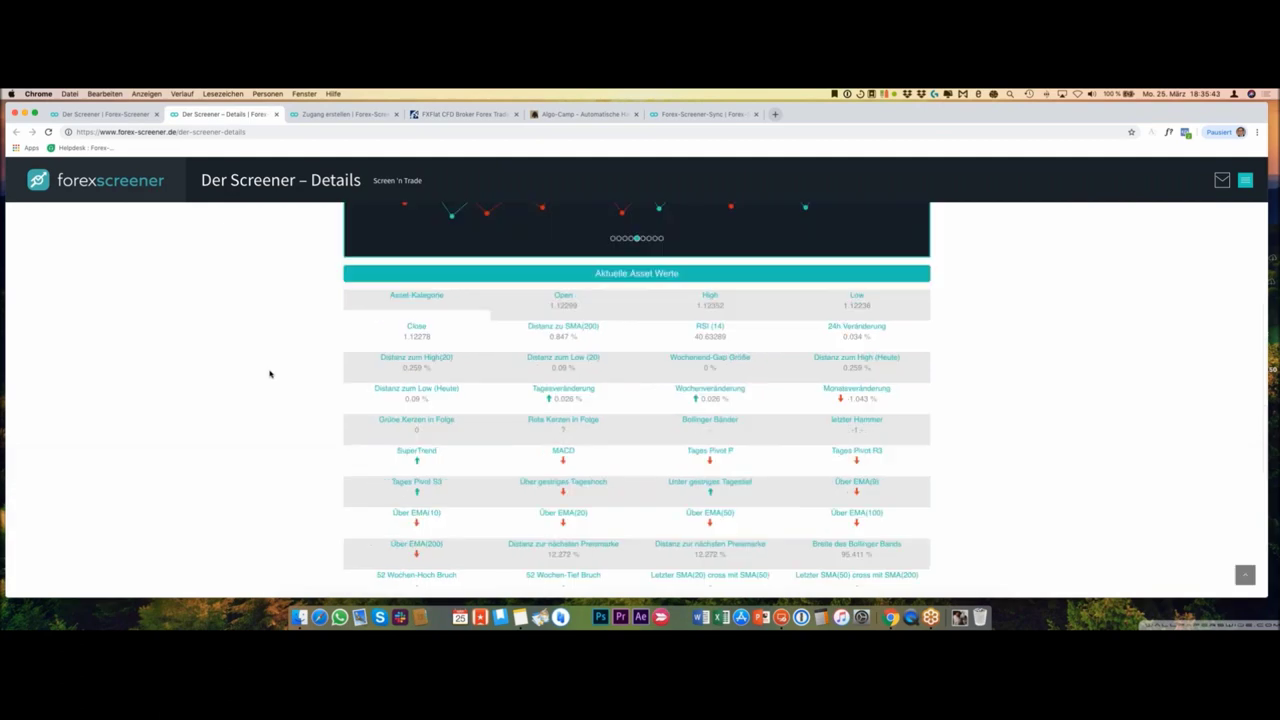
scroll(257, 375, up, 1)
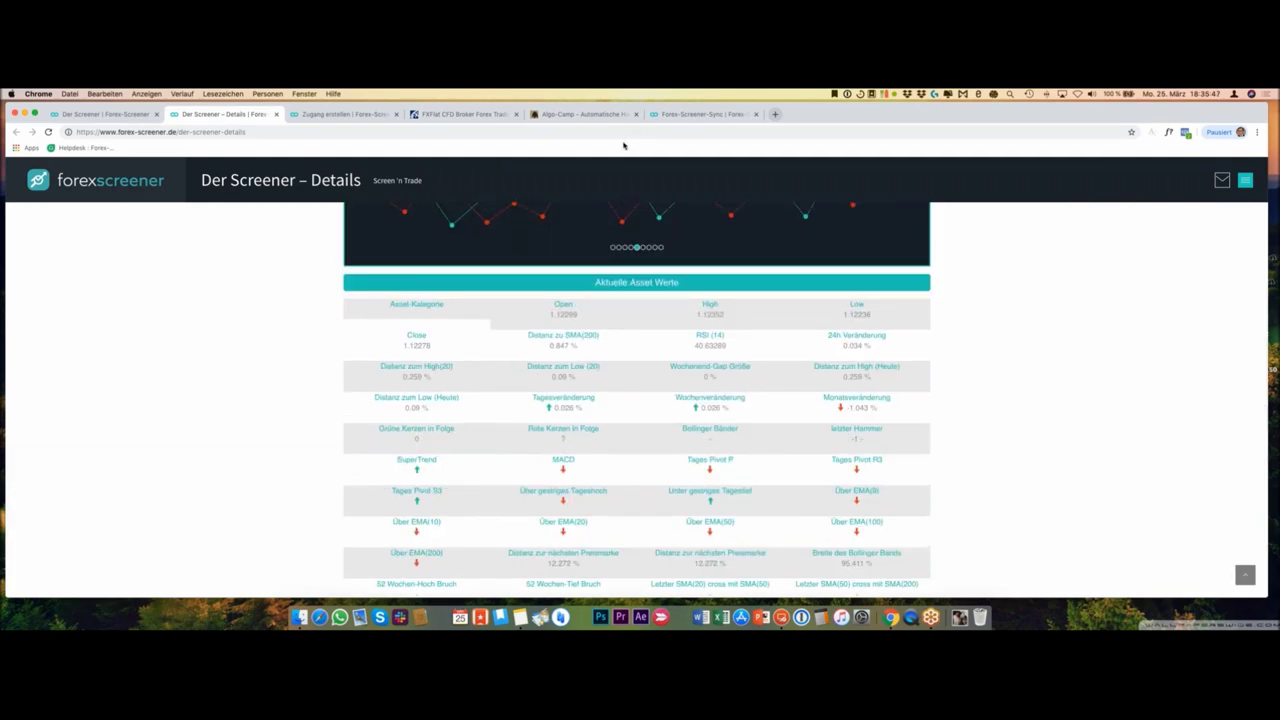
Step: Switch to MetaTrader 4 in the remote desktop and display the EURCHF chart in the M30 timeframe
key(ctrl+Up)
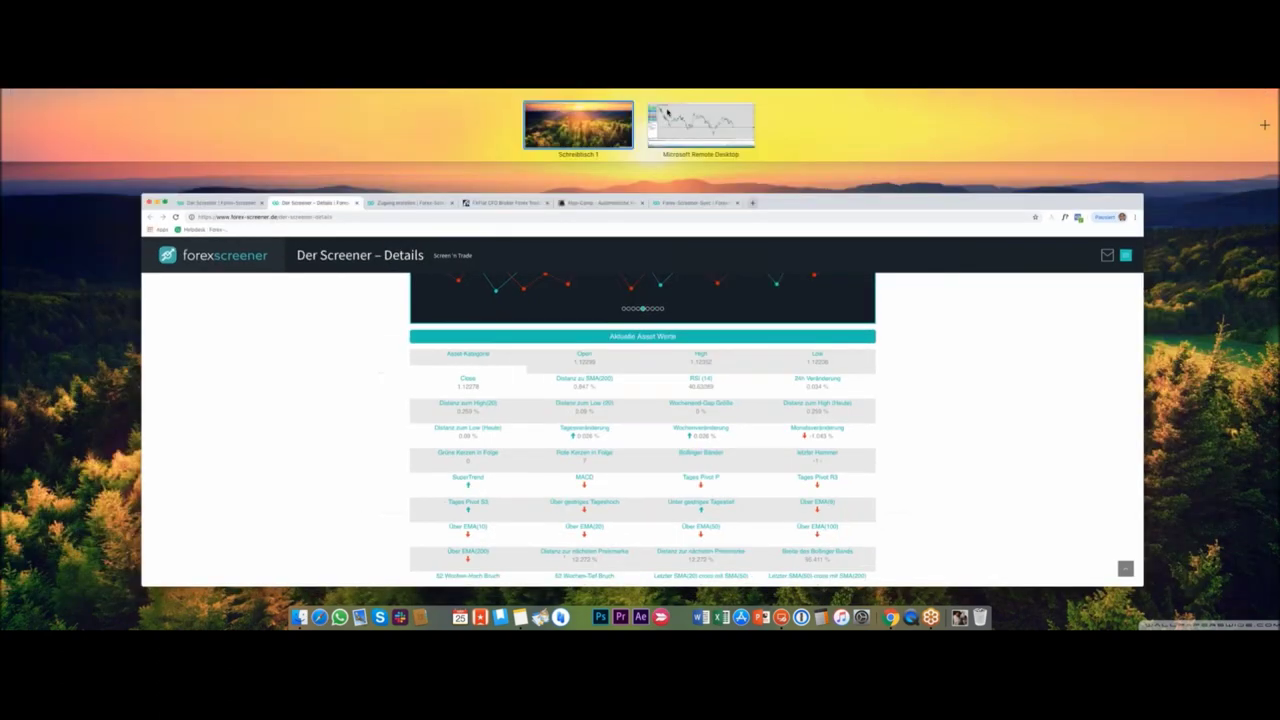
click(700, 124)
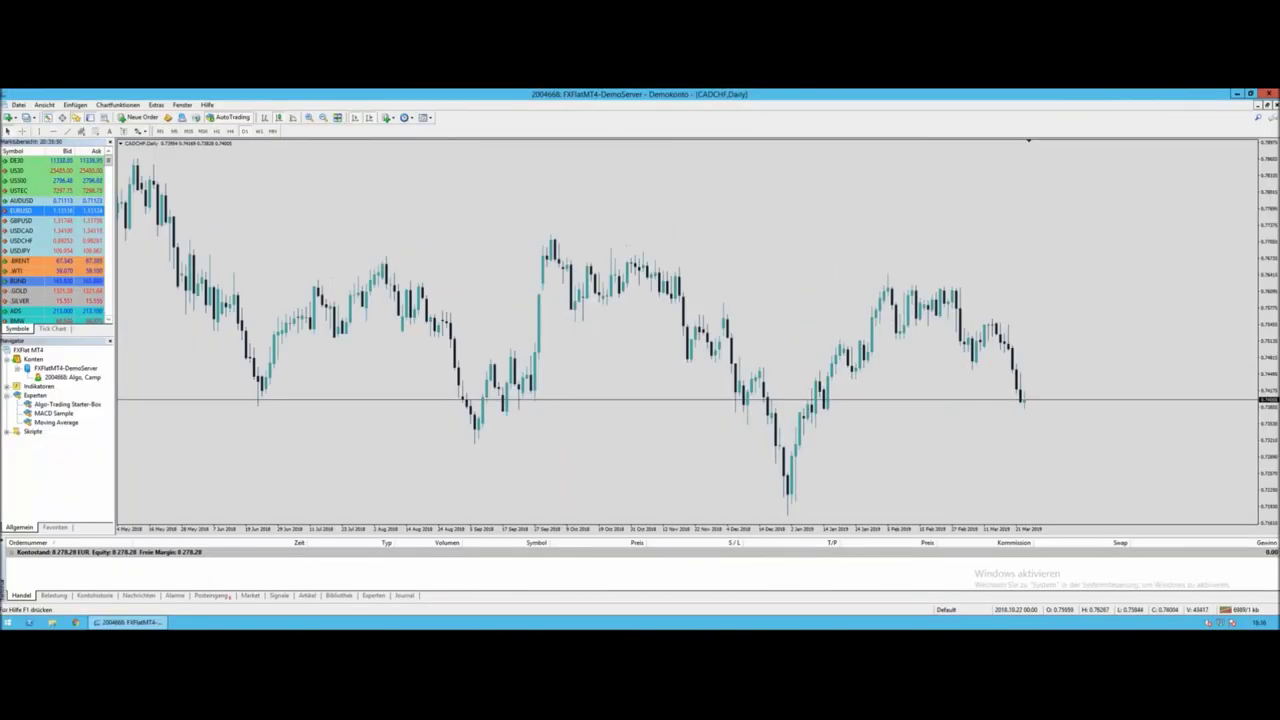
text(eurchf)
key(Return)
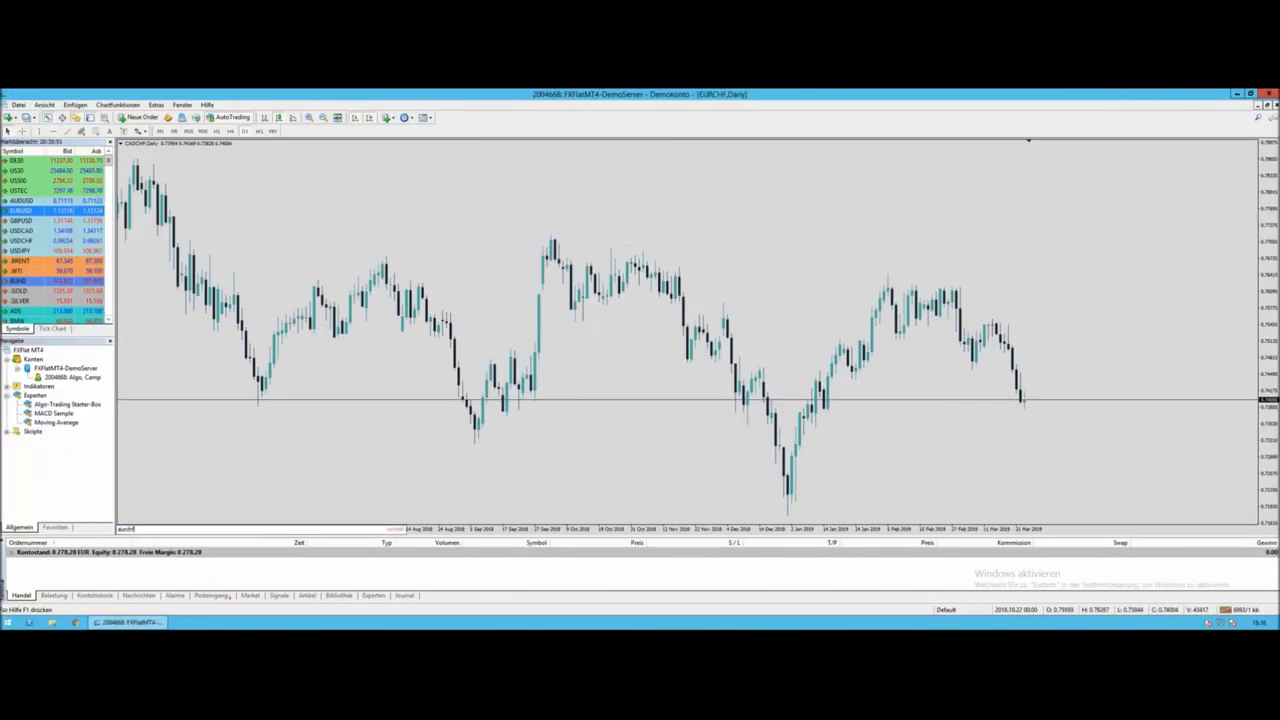
click(202, 131)
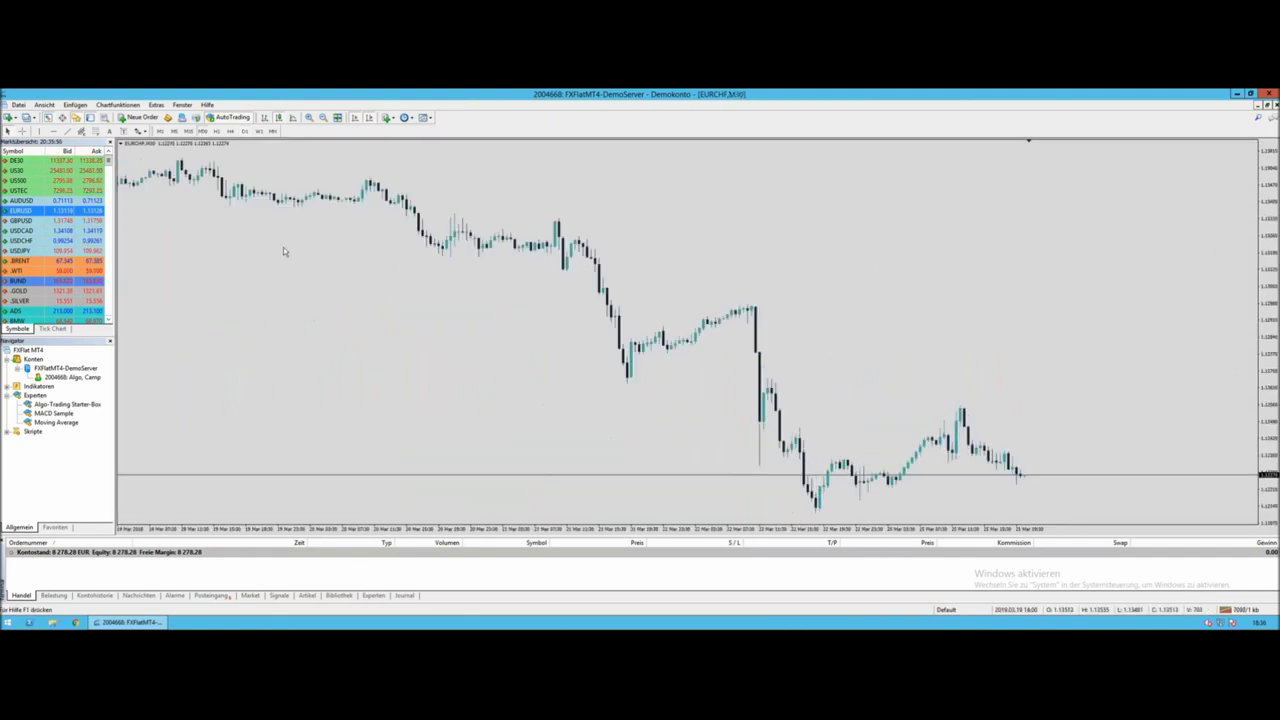
right_click(599, 223)
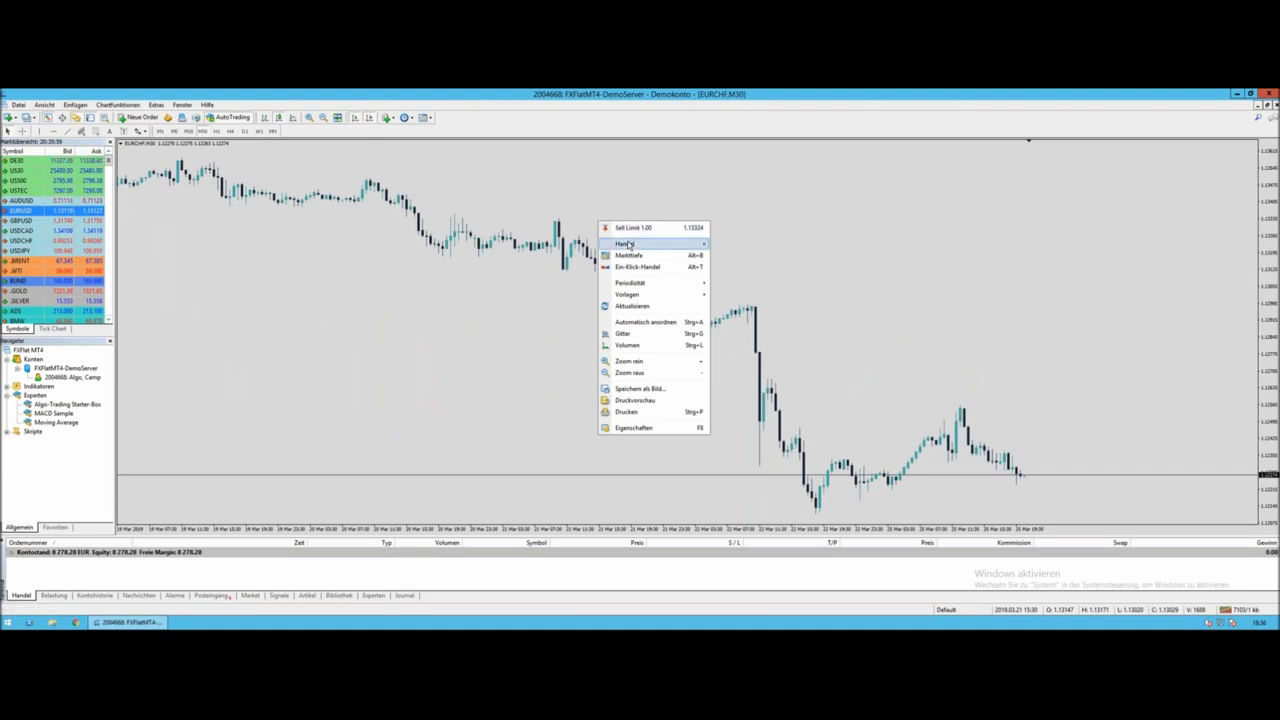
click(468, 340)
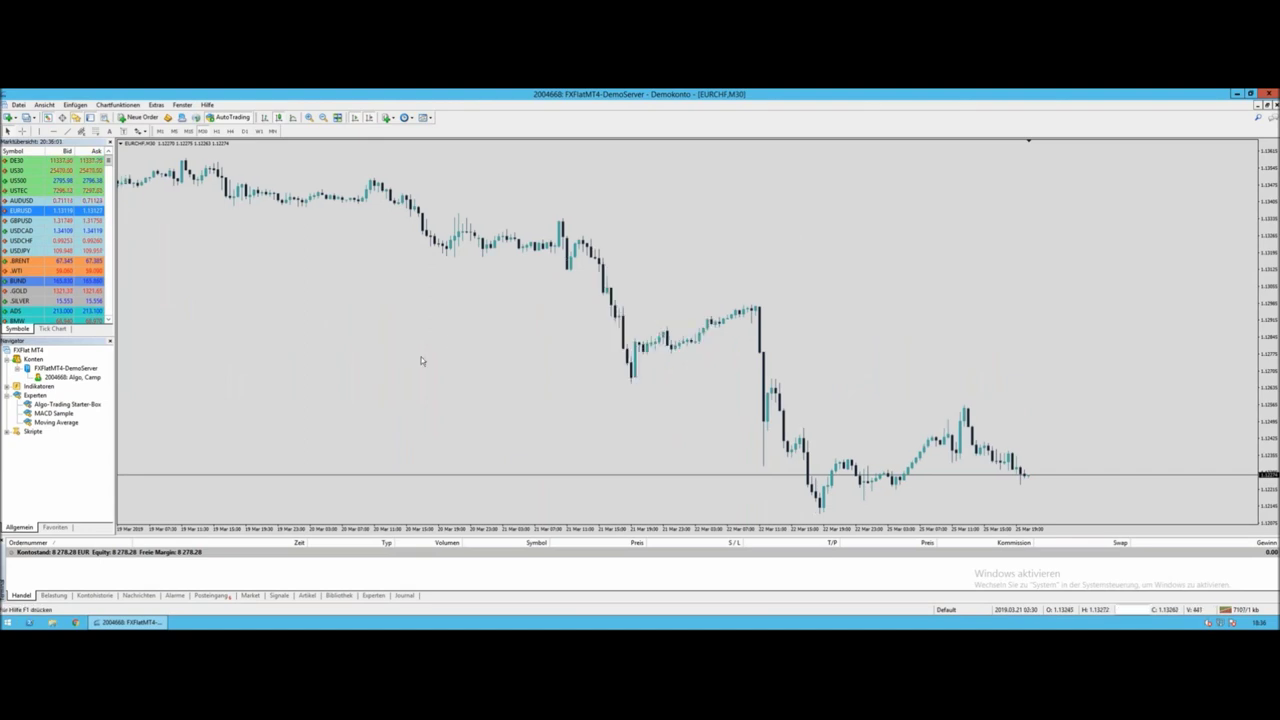
Step: Switch back to Chrome and return from the EURCHF details page to the screener's filtered results list
scroll(362, 365, down, 1)
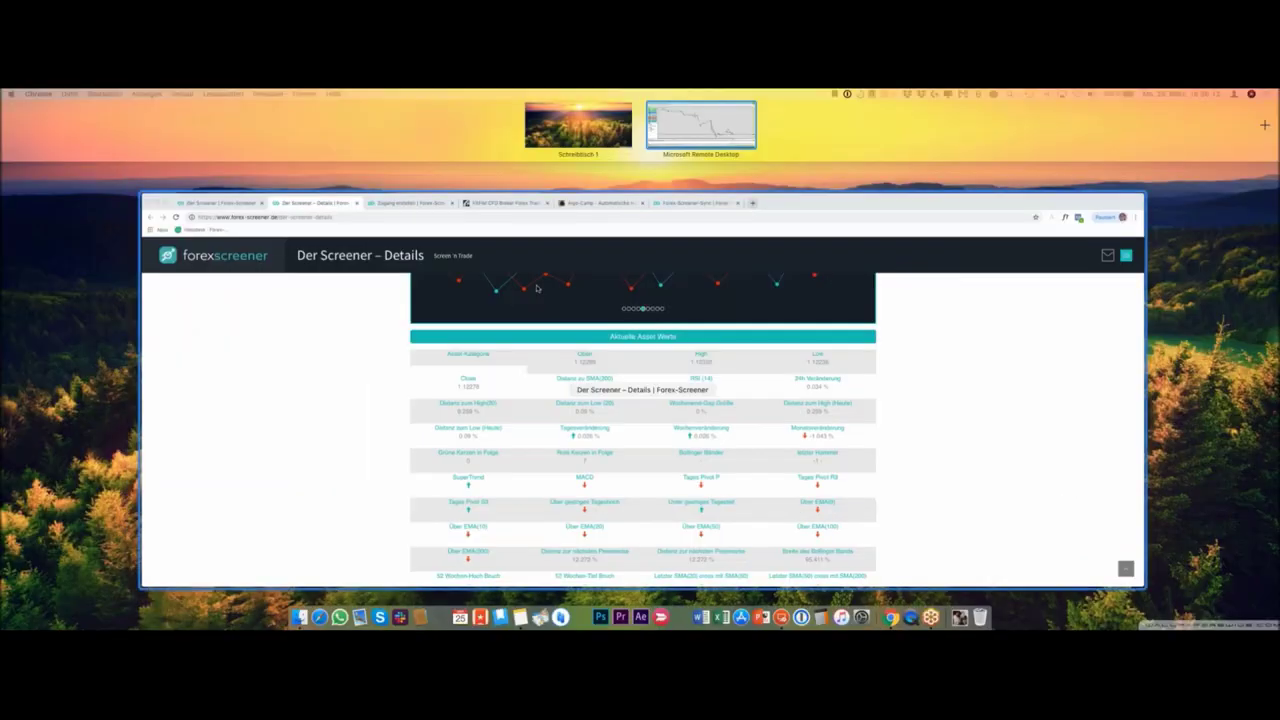
click(364, 362)
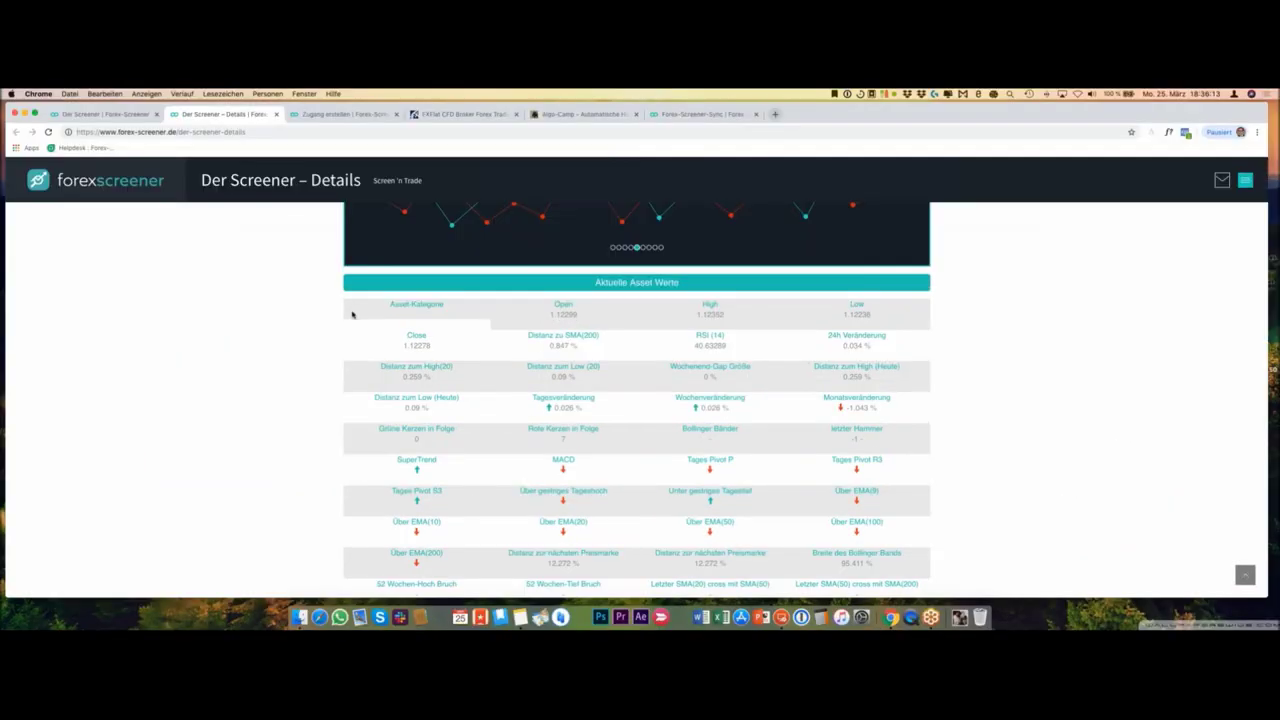
scroll(346, 325, up, 1)
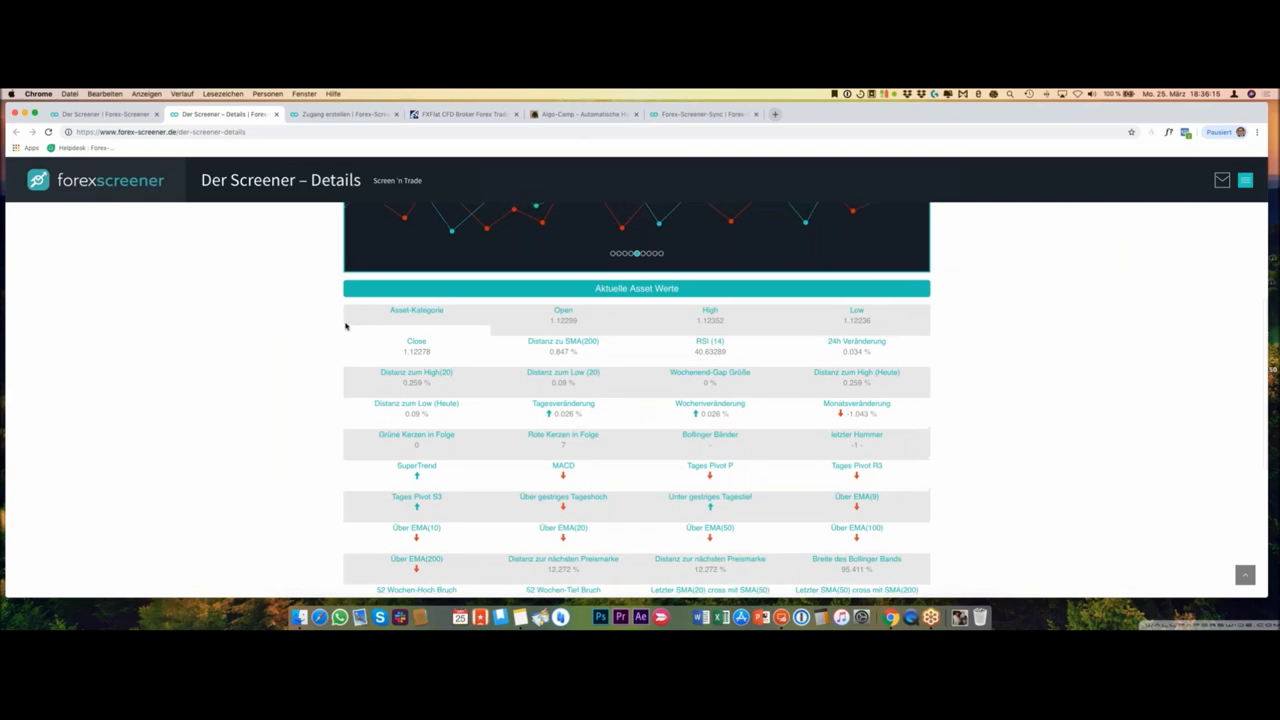
click(140, 116)
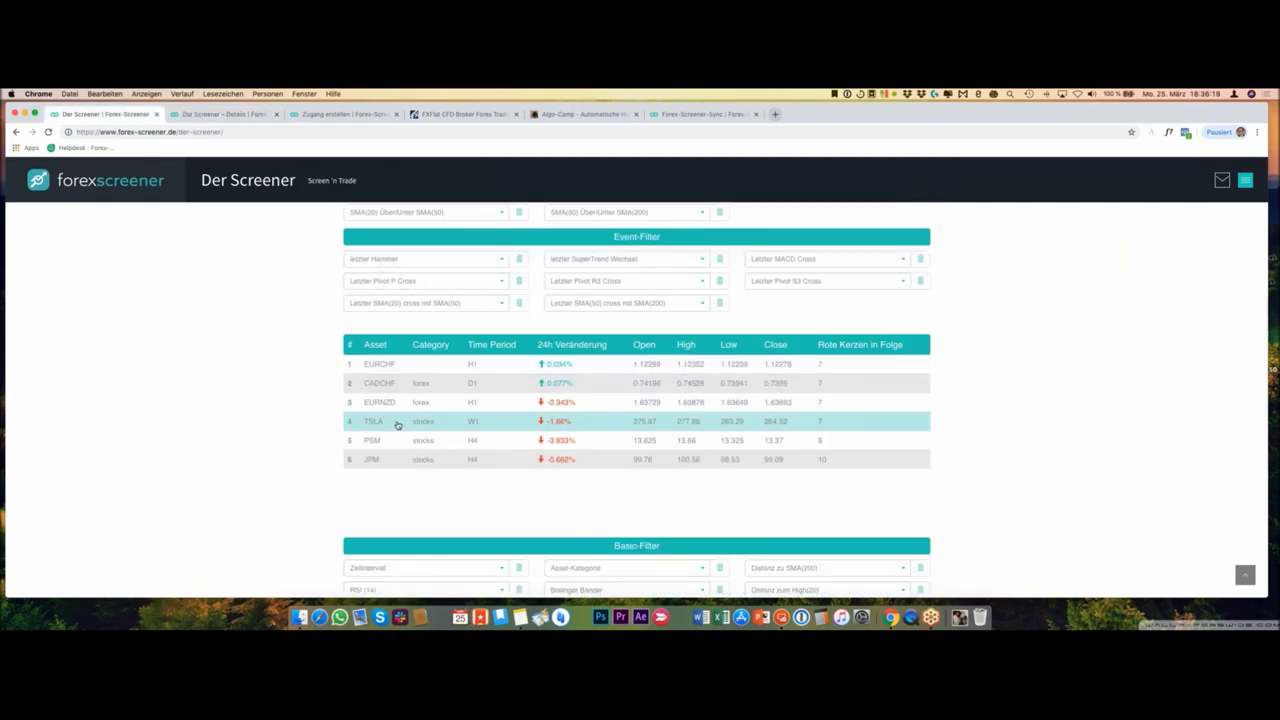
Step: Switch to the remote desktop, minimize MetaTrader 4 and launch the Forex-Screener-Sync installer from the desktop
key(ctrl+Up)
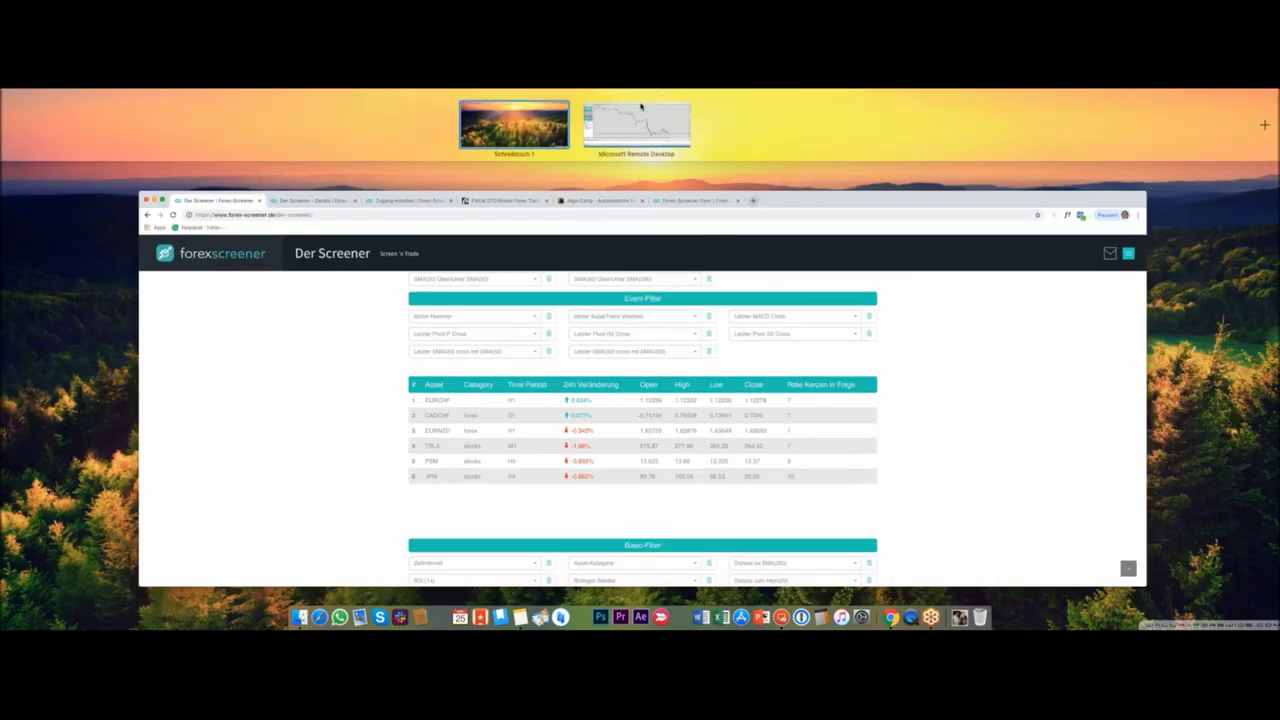
click(640, 112)
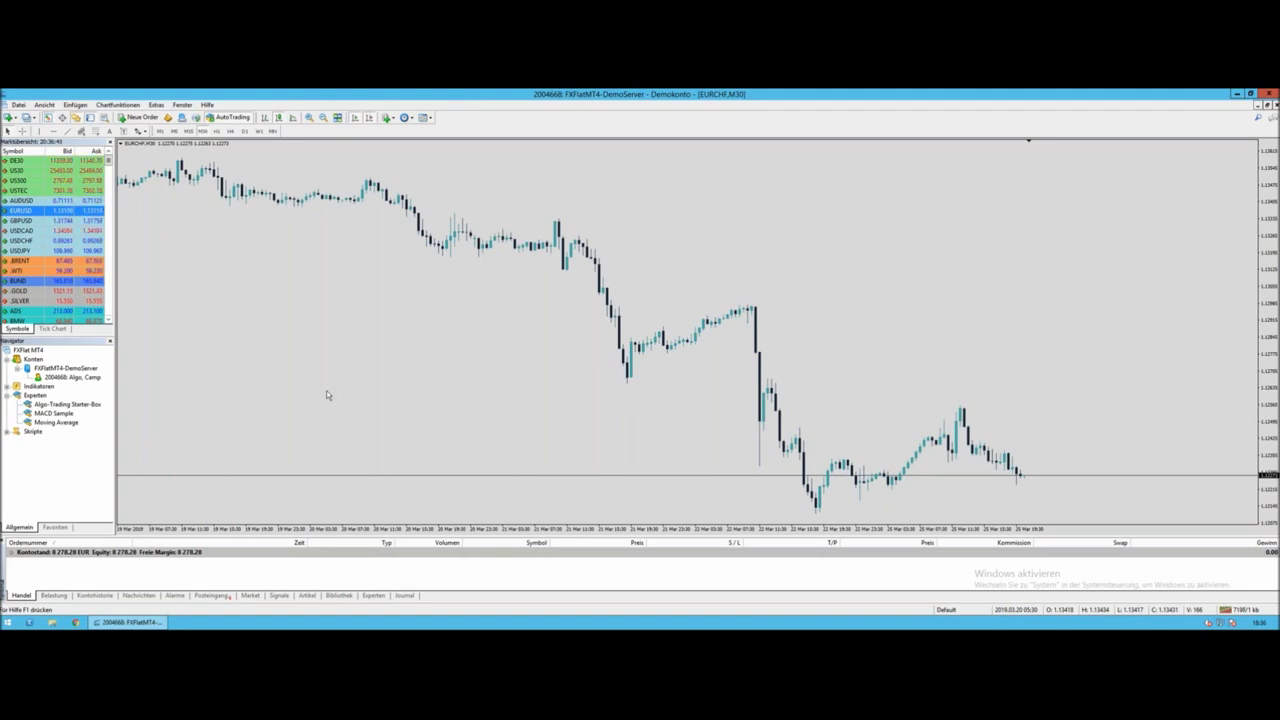
drag(334, 391, 368, 357)
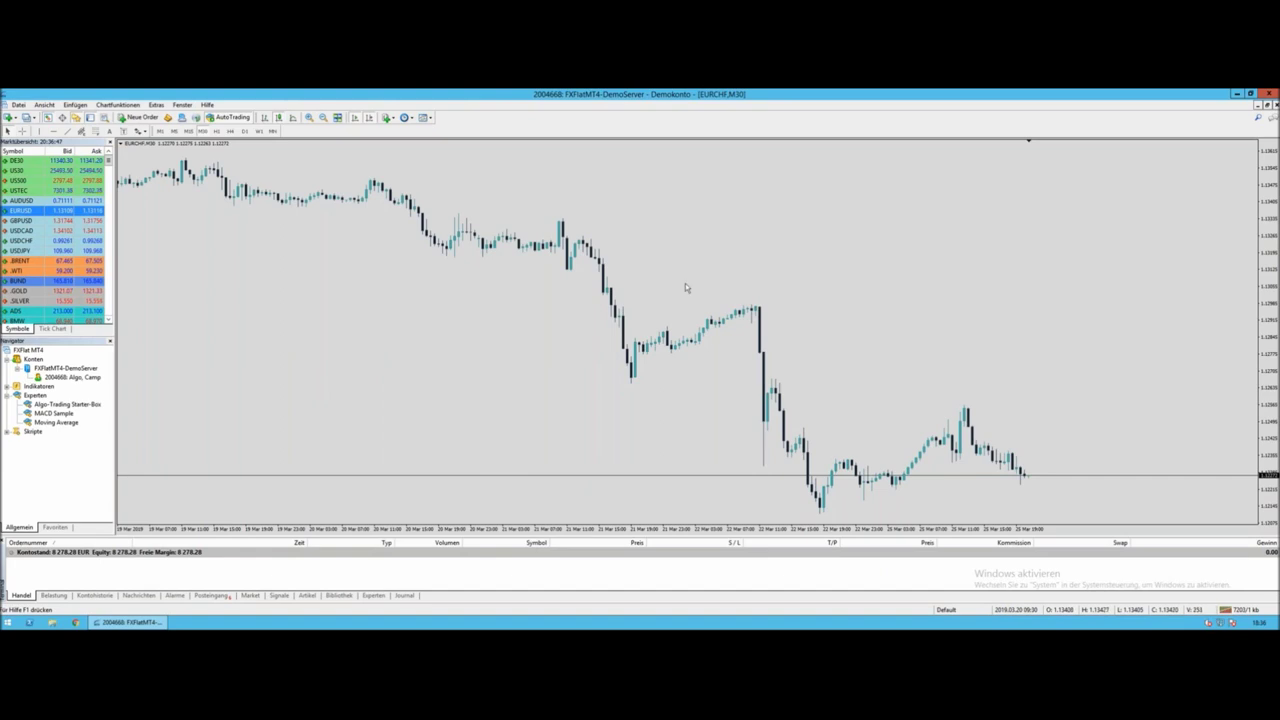
click(1236, 96)
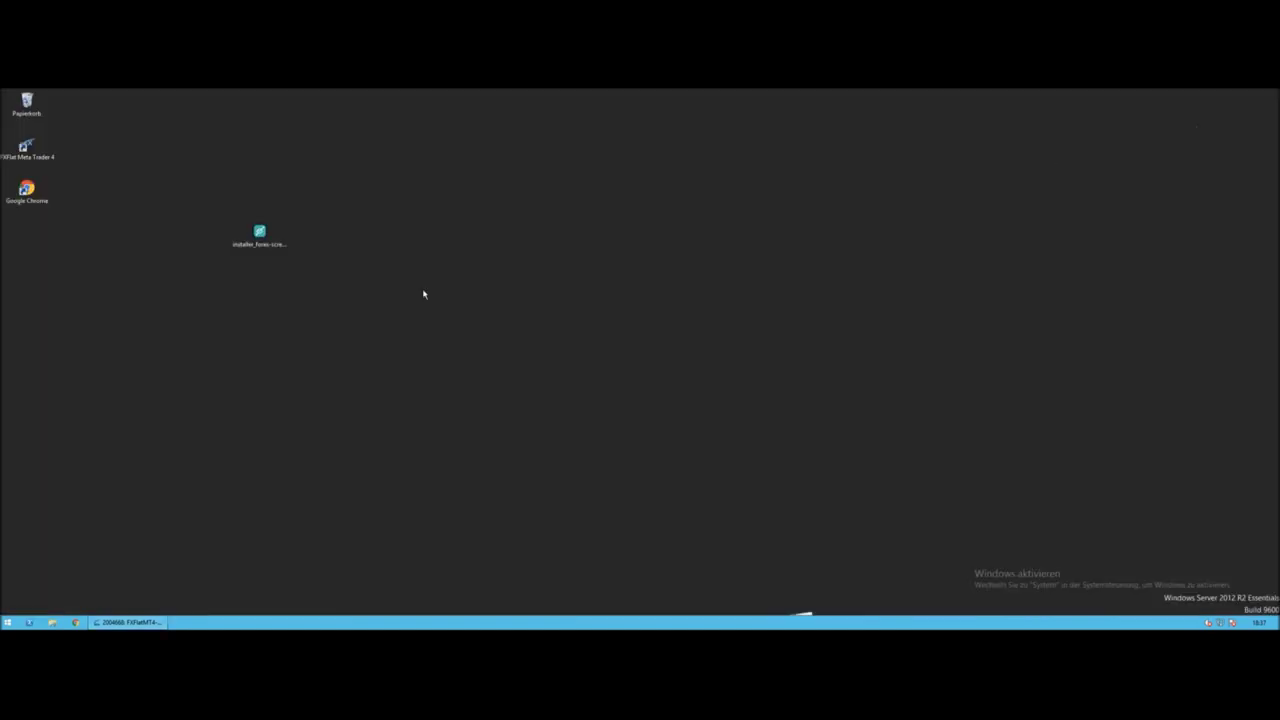
click(259, 236)
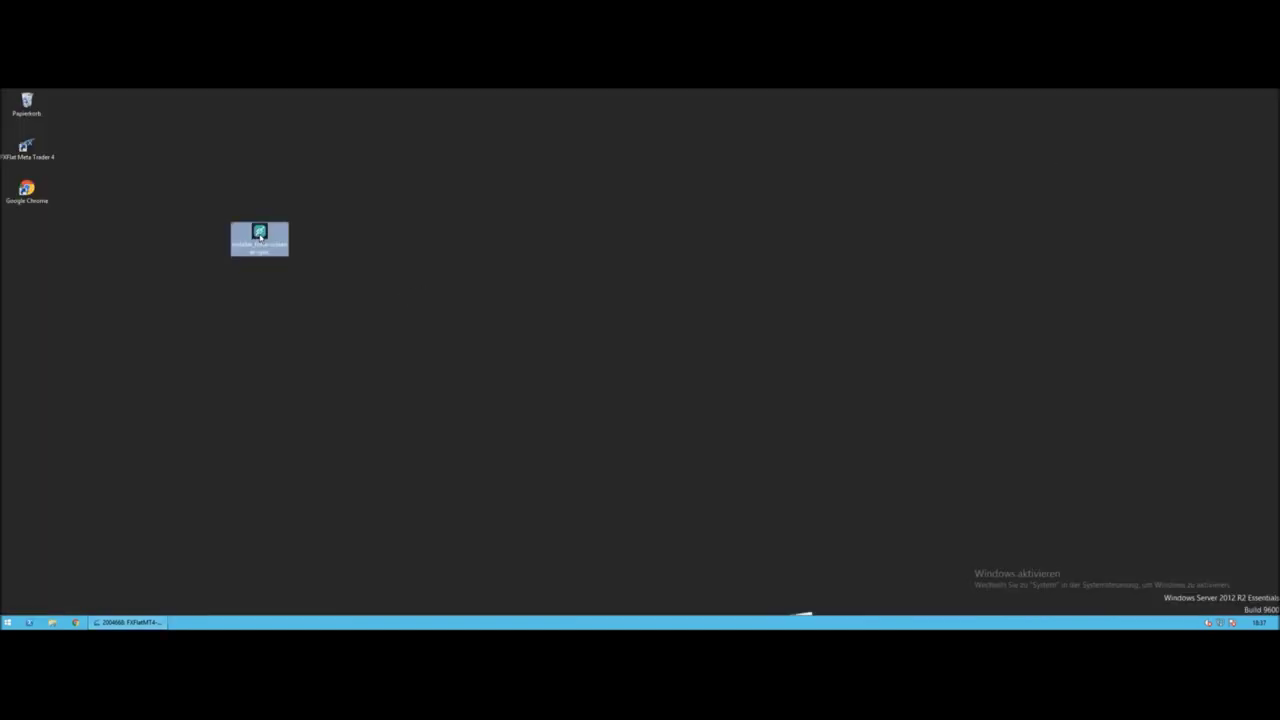
double_click(259, 236)
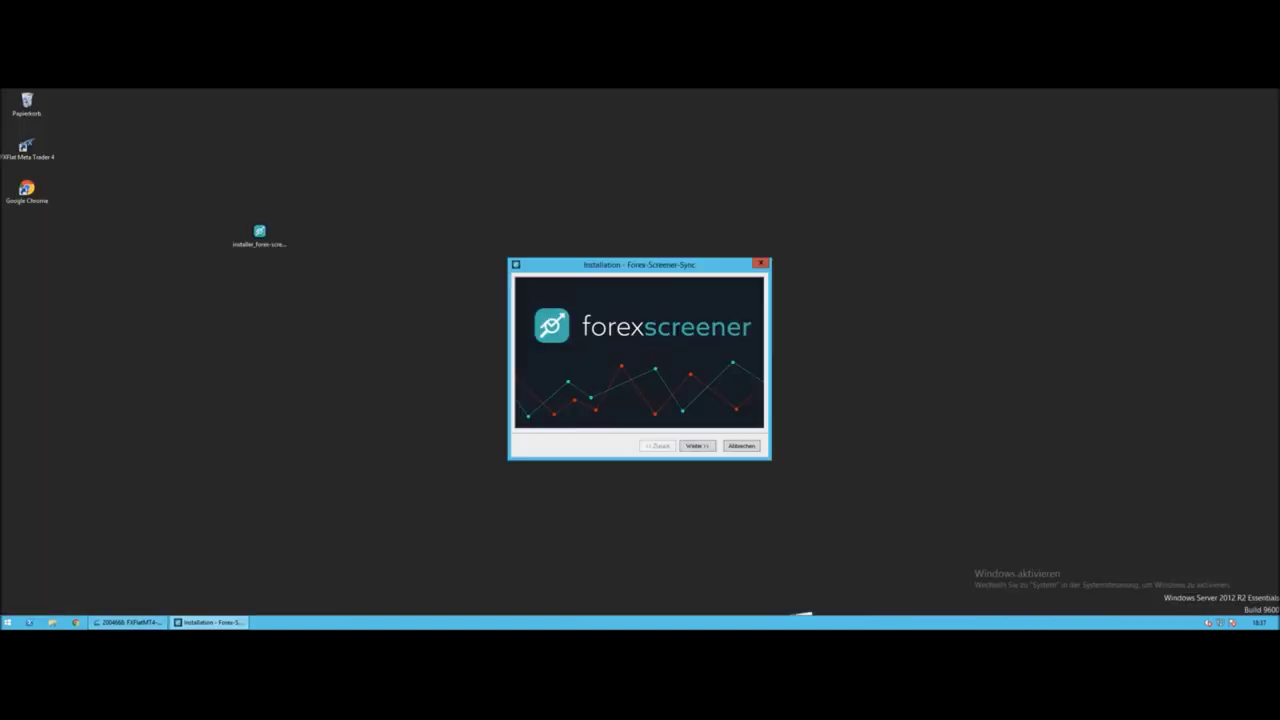
drag(564, 266, 527, 228)
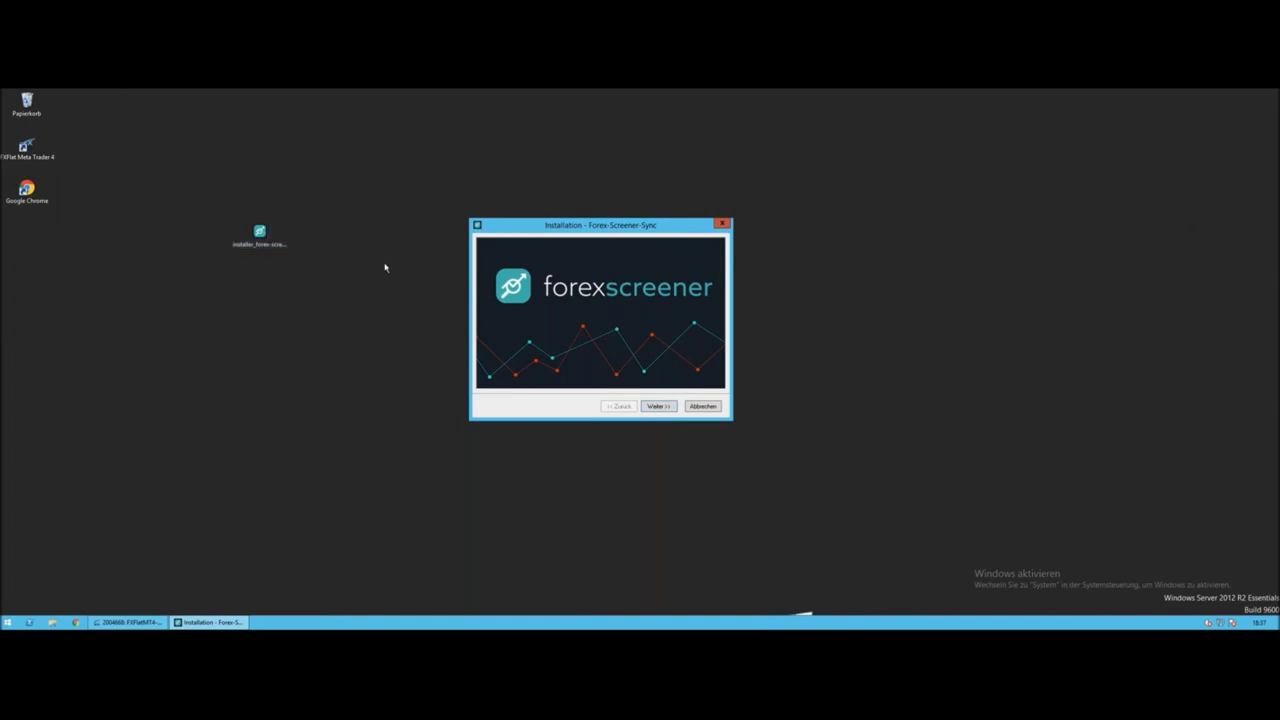
Step: Start the Forex-Screener-Sync setup and close the running MetaTrader 4 so that the installation can continue
click(659, 406)
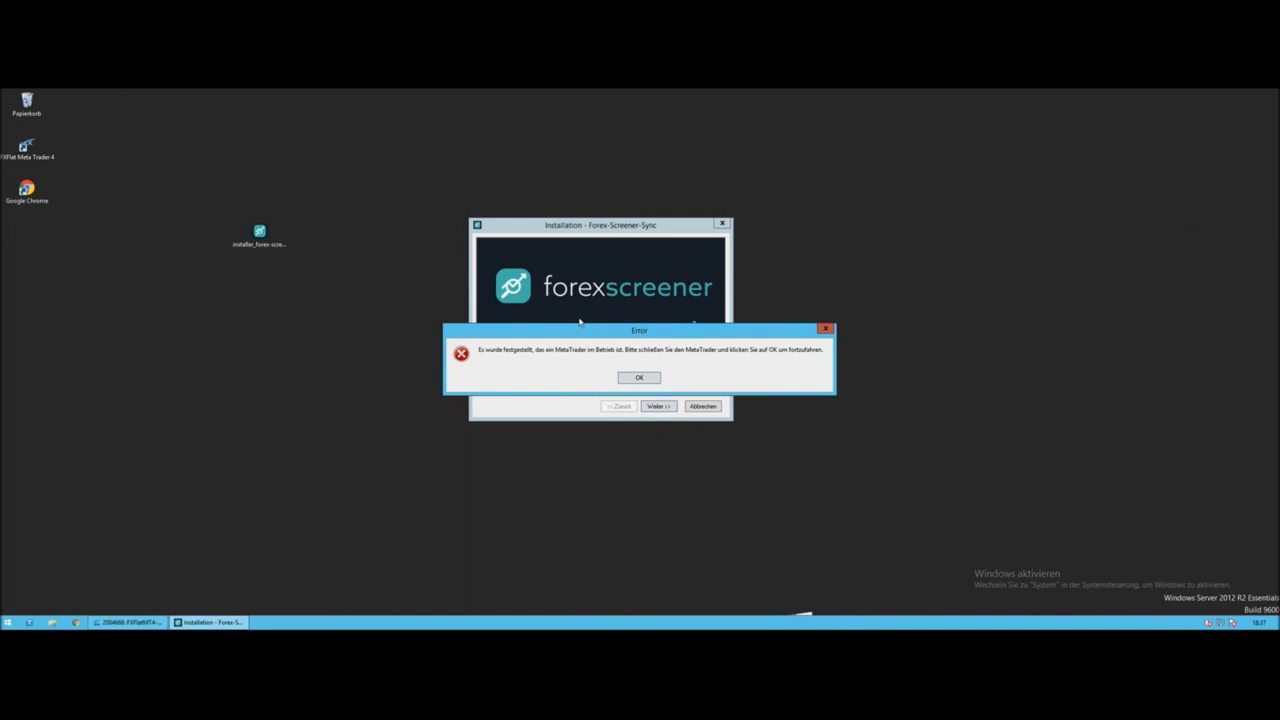
drag(580, 326, 570, 312)
click(130, 621)
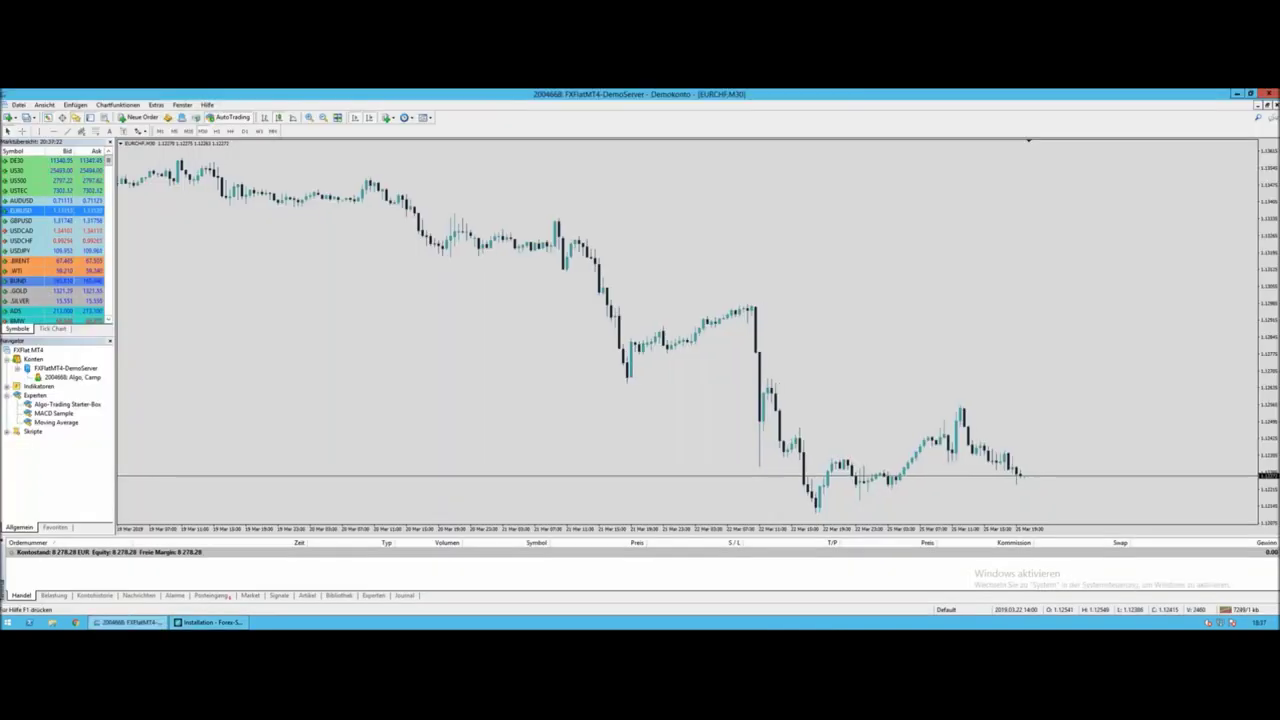
click(1266, 94)
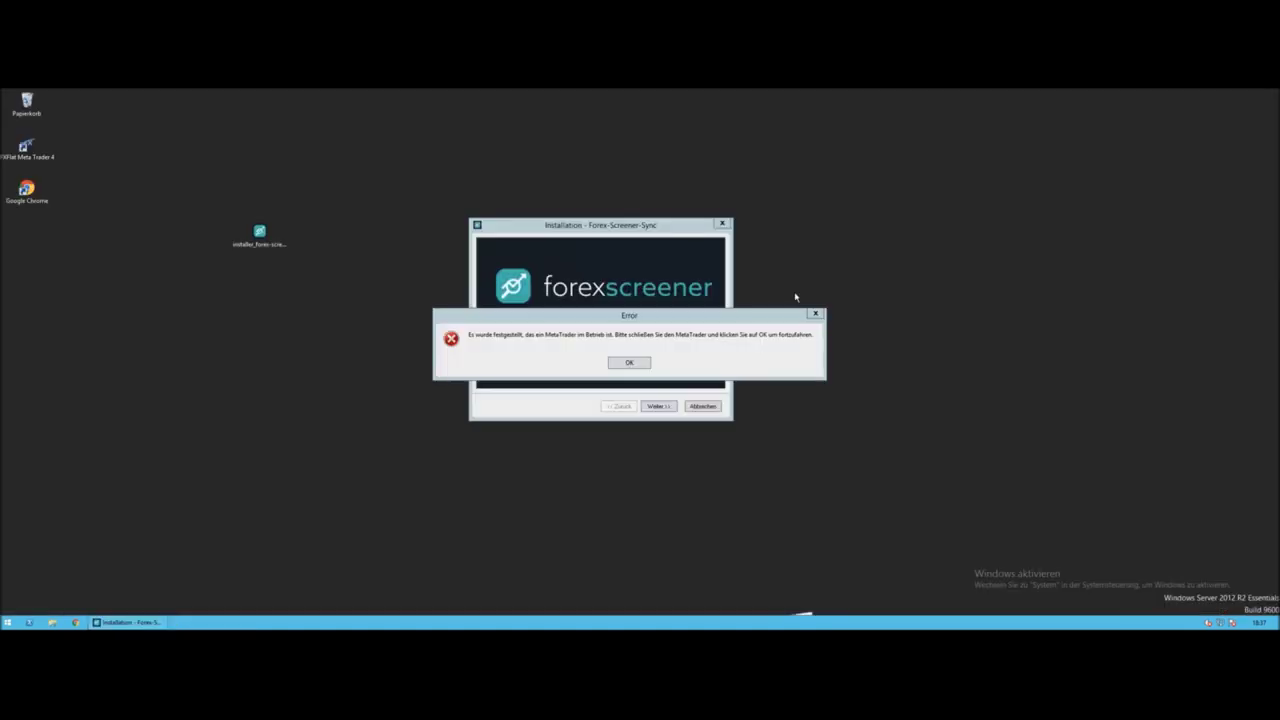
click(645, 366)
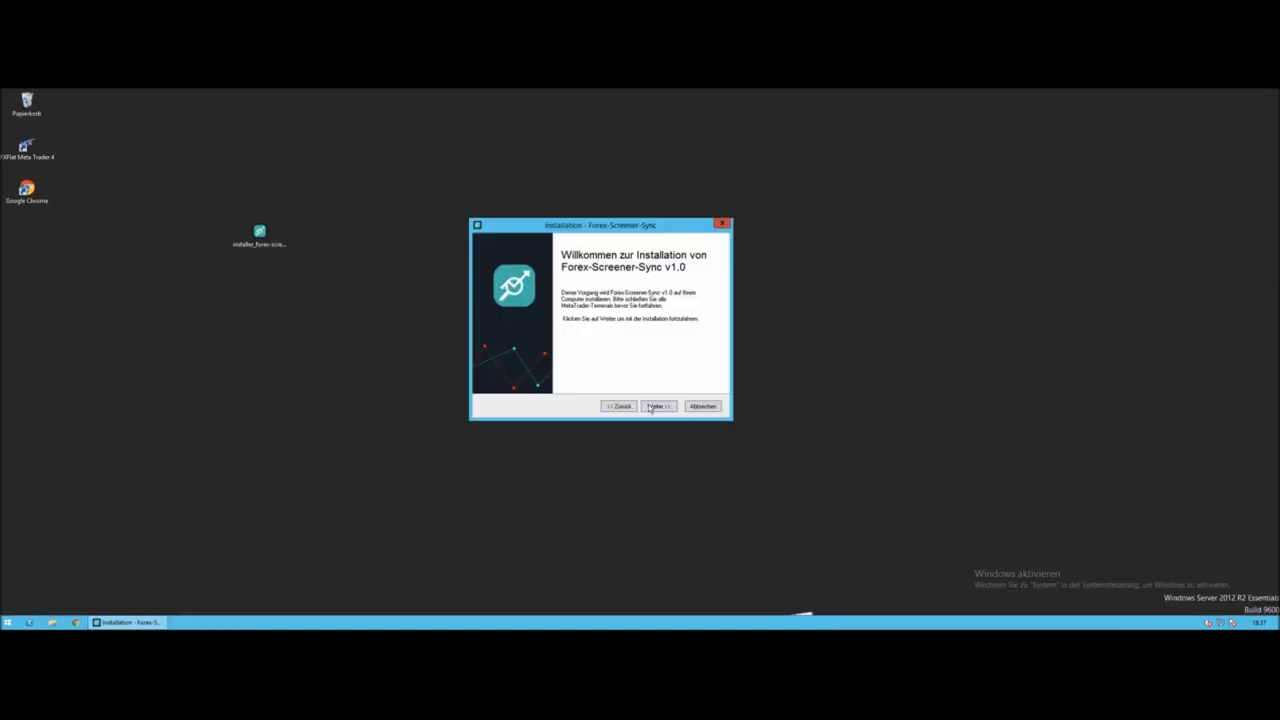
Step: Continue past the installer's welcome page and accept the license agreement
click(651, 407)
click(651, 407)
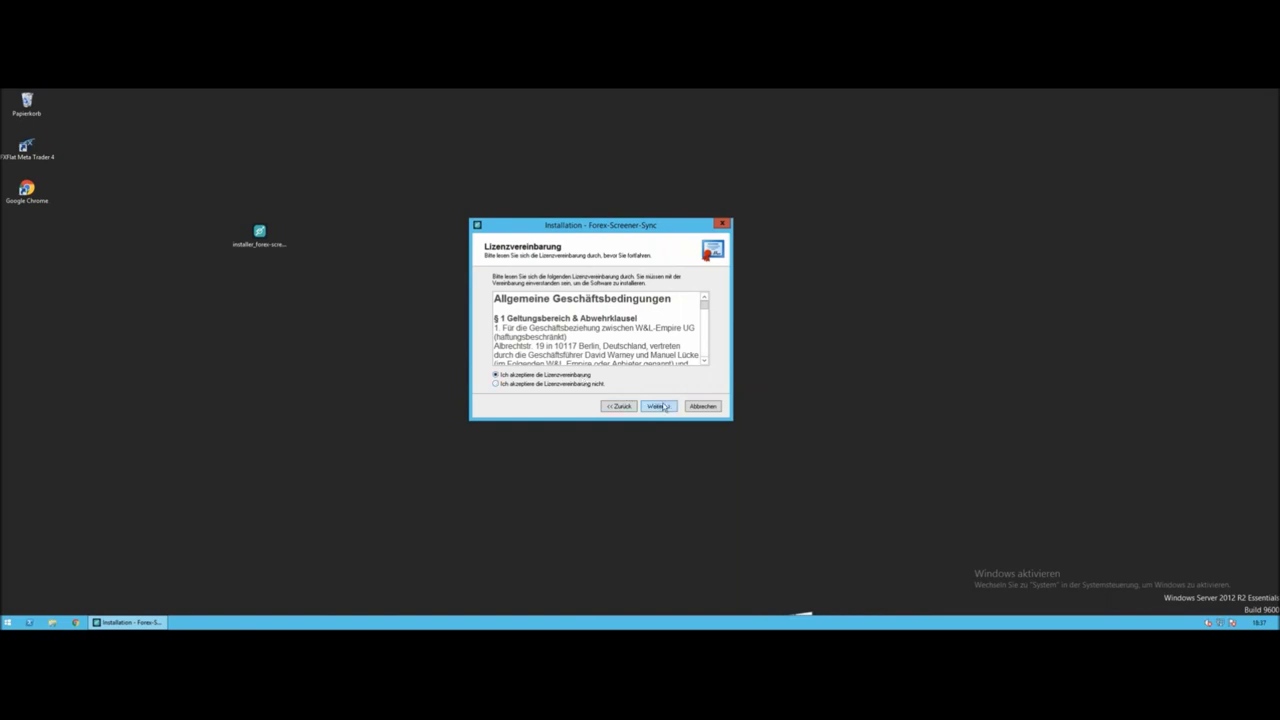
click(660, 406)
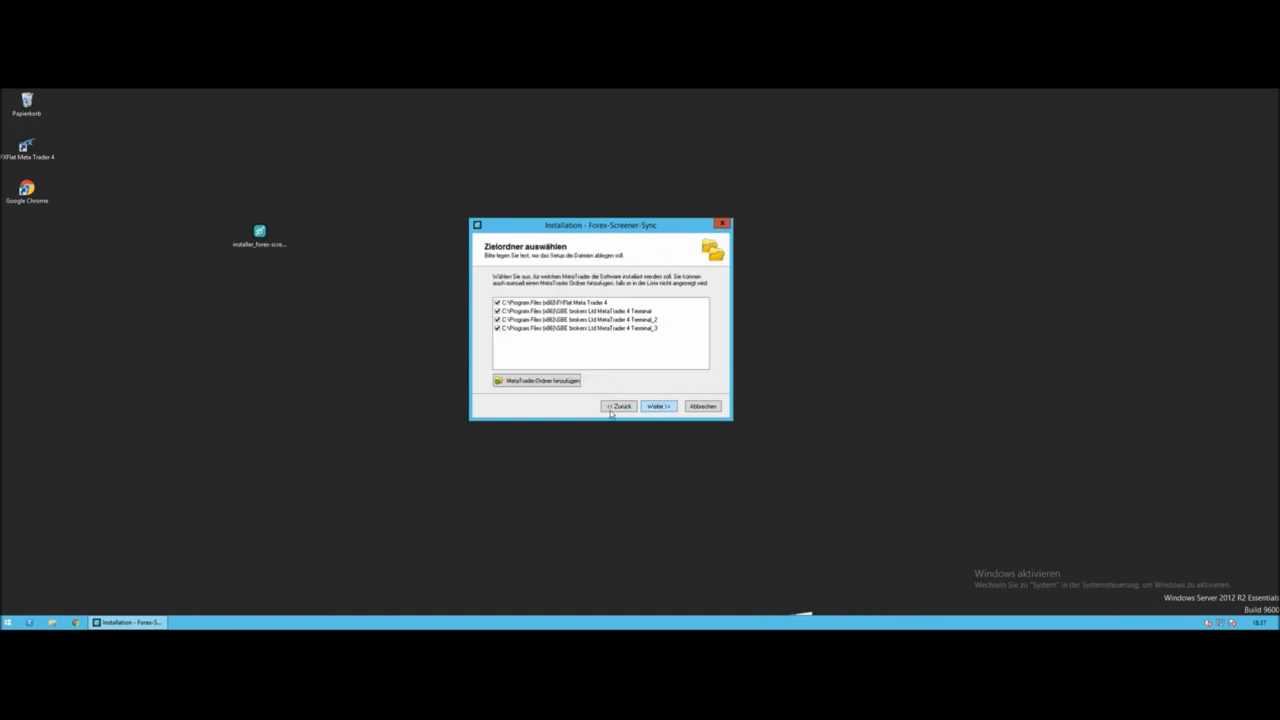
Step: Exclude the three GBE brokers terminals from the installation targets, keep only FXFlat Meta Trader 4, and continue
click(497, 327)
click(497, 319)
click(497, 311)
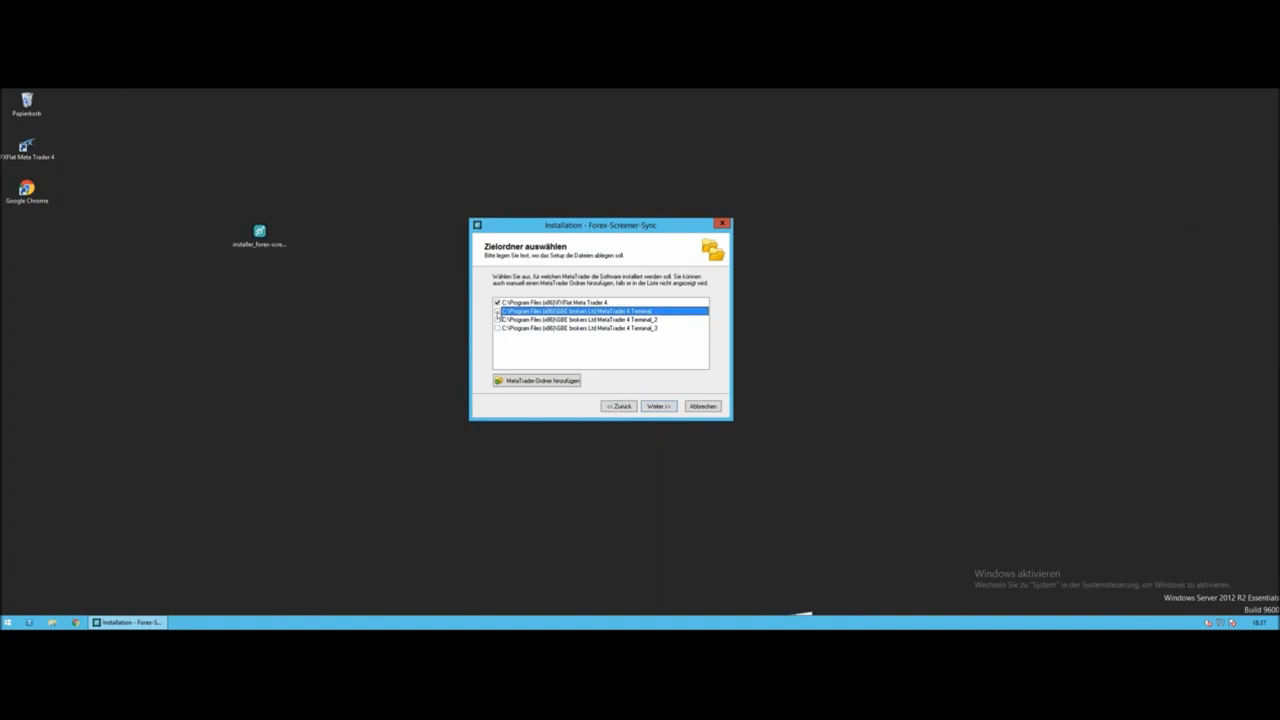
click(523, 303)
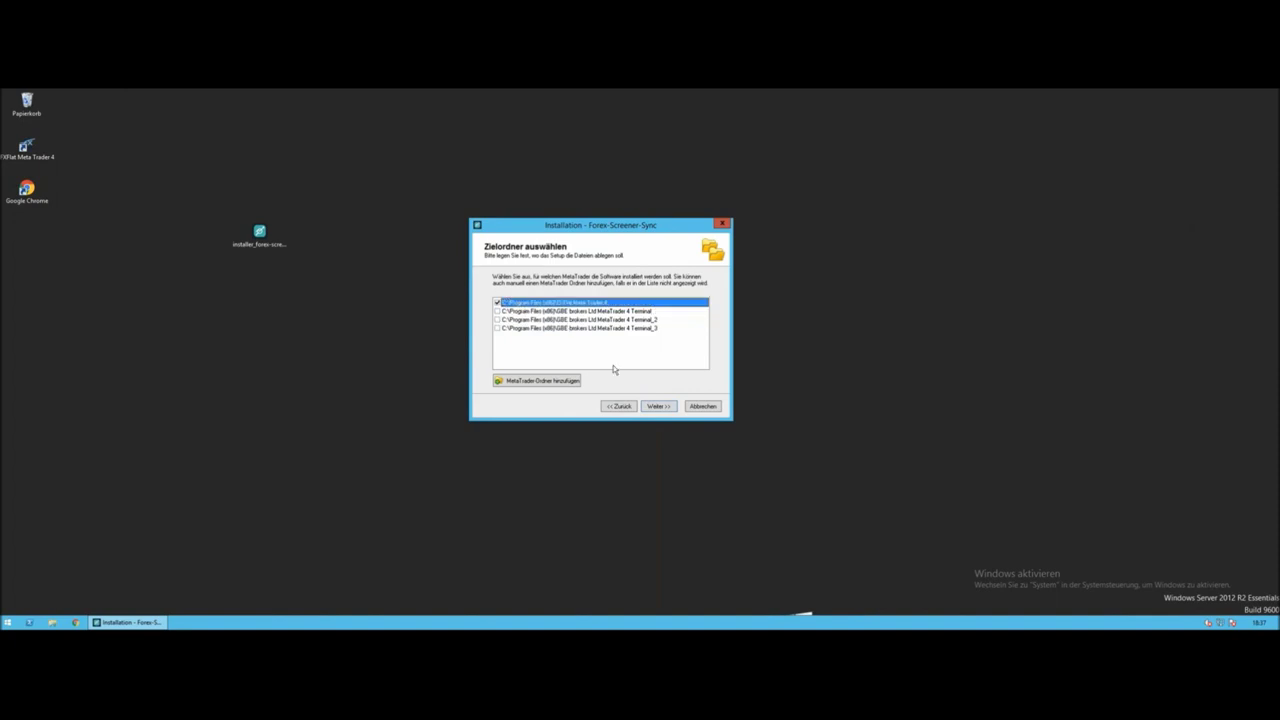
click(661, 408)
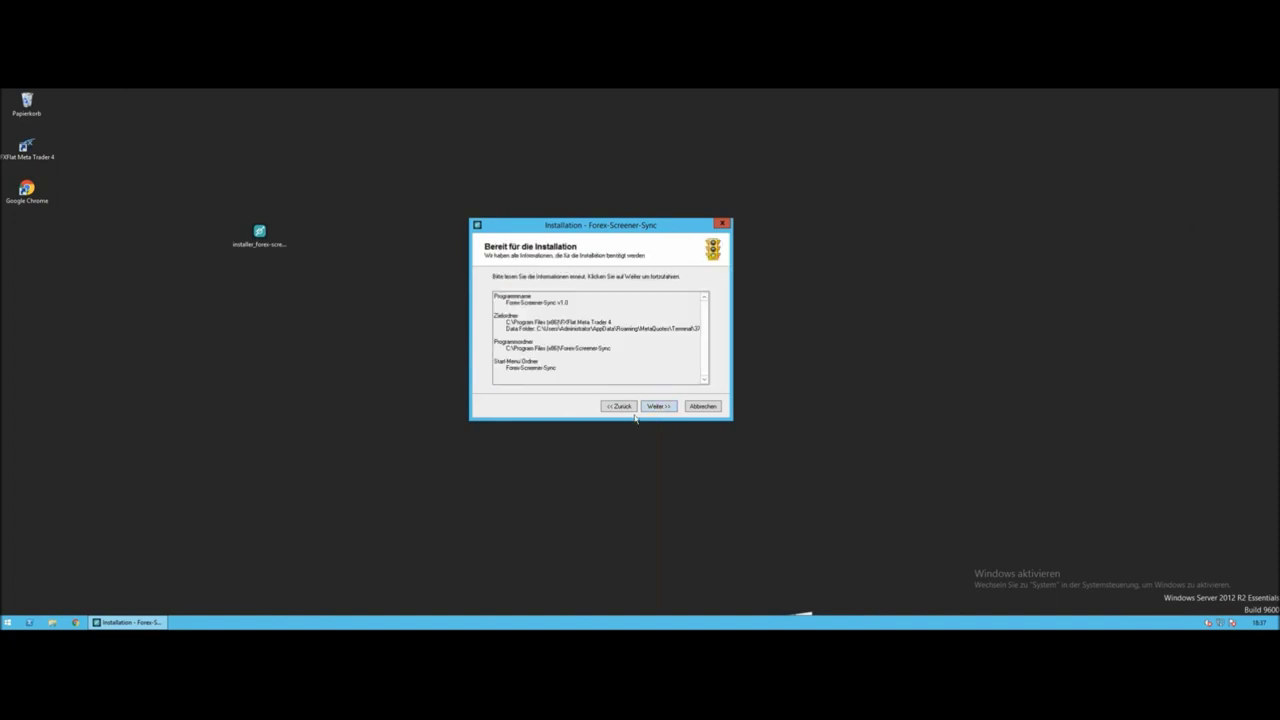
Step: Run the installation and finish the setup with the option to start FXFlat Meta Trader 4 enabled
click(656, 406)
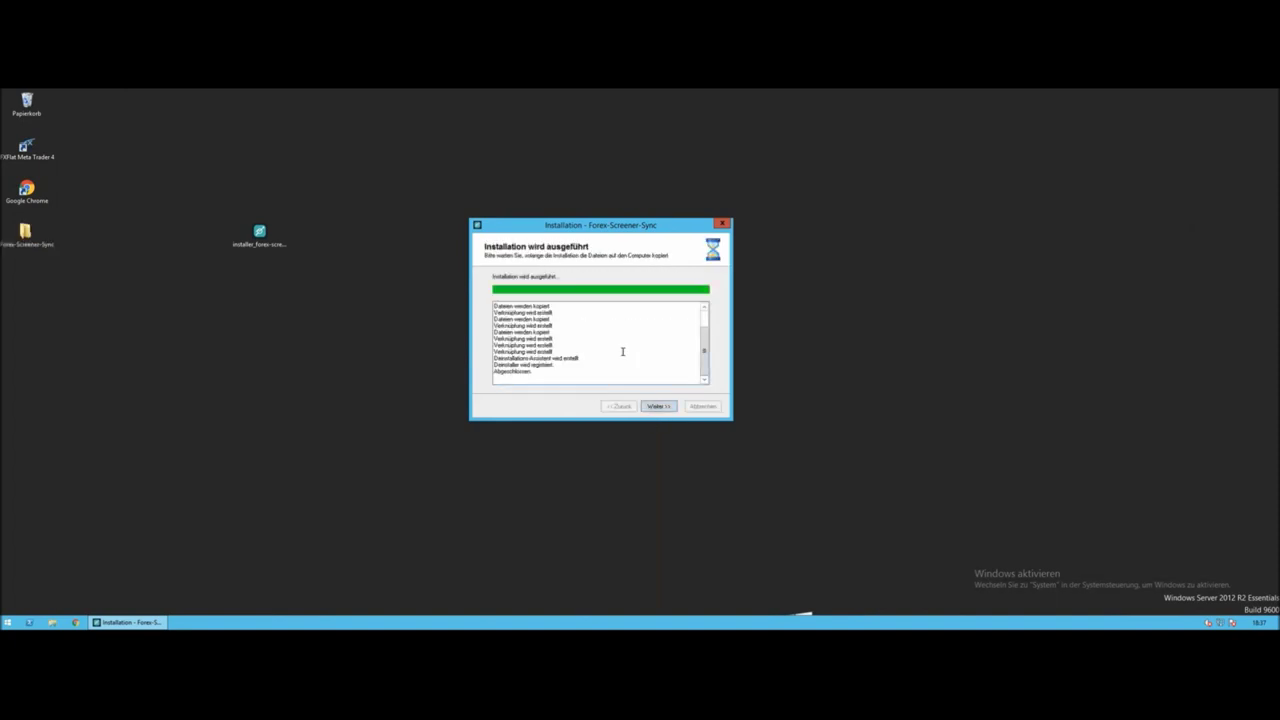
click(660, 407)
click(660, 406)
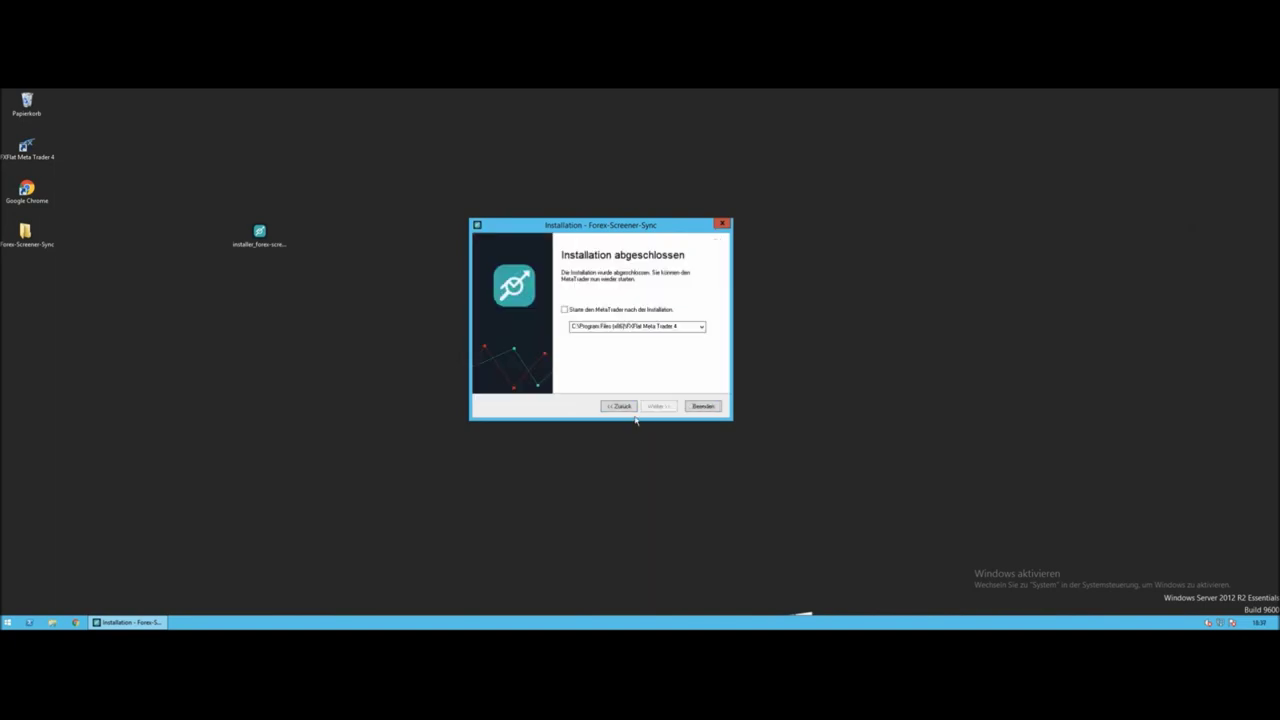
click(564, 310)
click(707, 407)
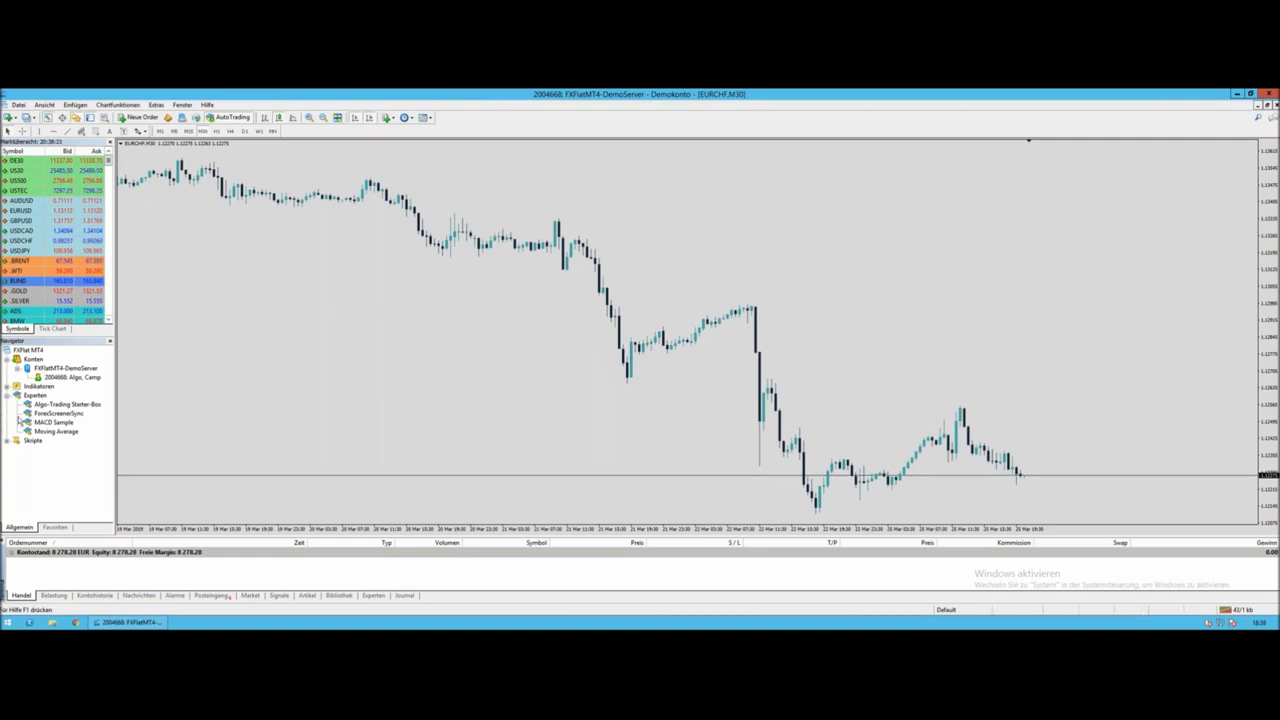
Step: Add the ForexScreenerSync expert to the EURCHF chart and review its information, general settings and input parameters
click(70, 416)
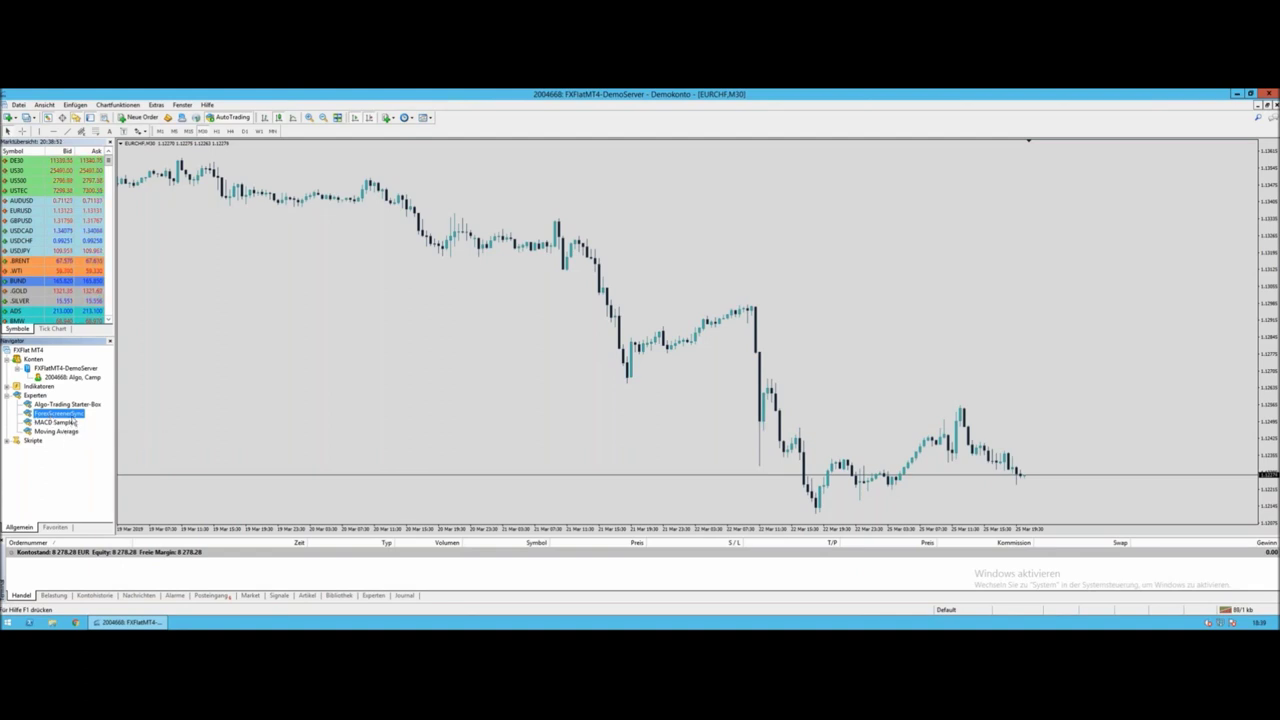
drag(70, 418, 232, 399)
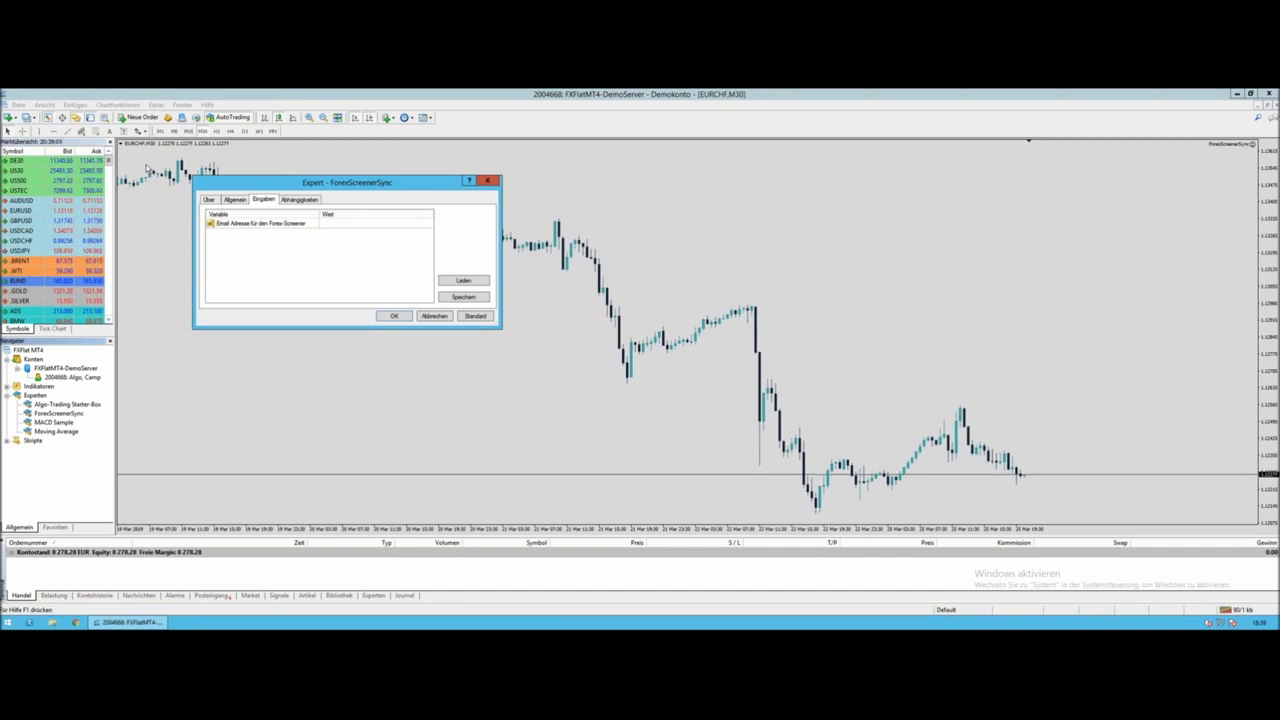
drag(277, 181, 305, 175)
click(237, 193)
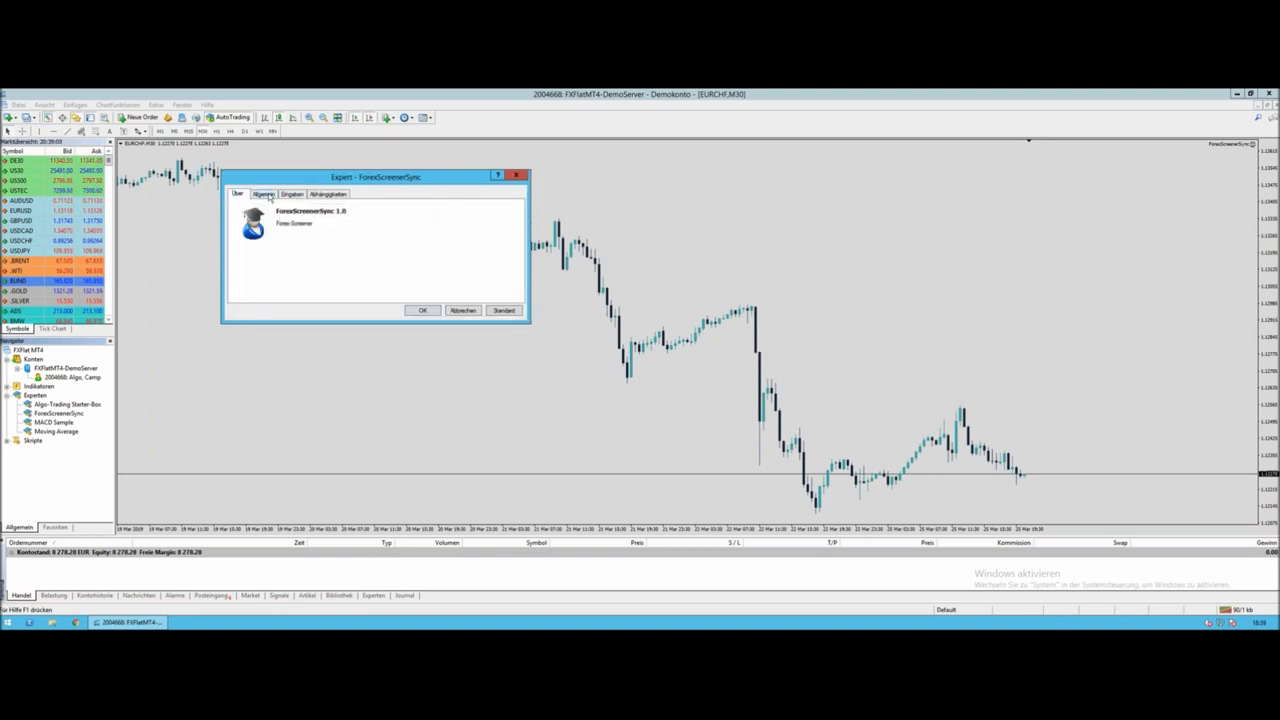
click(263, 193)
click(298, 194)
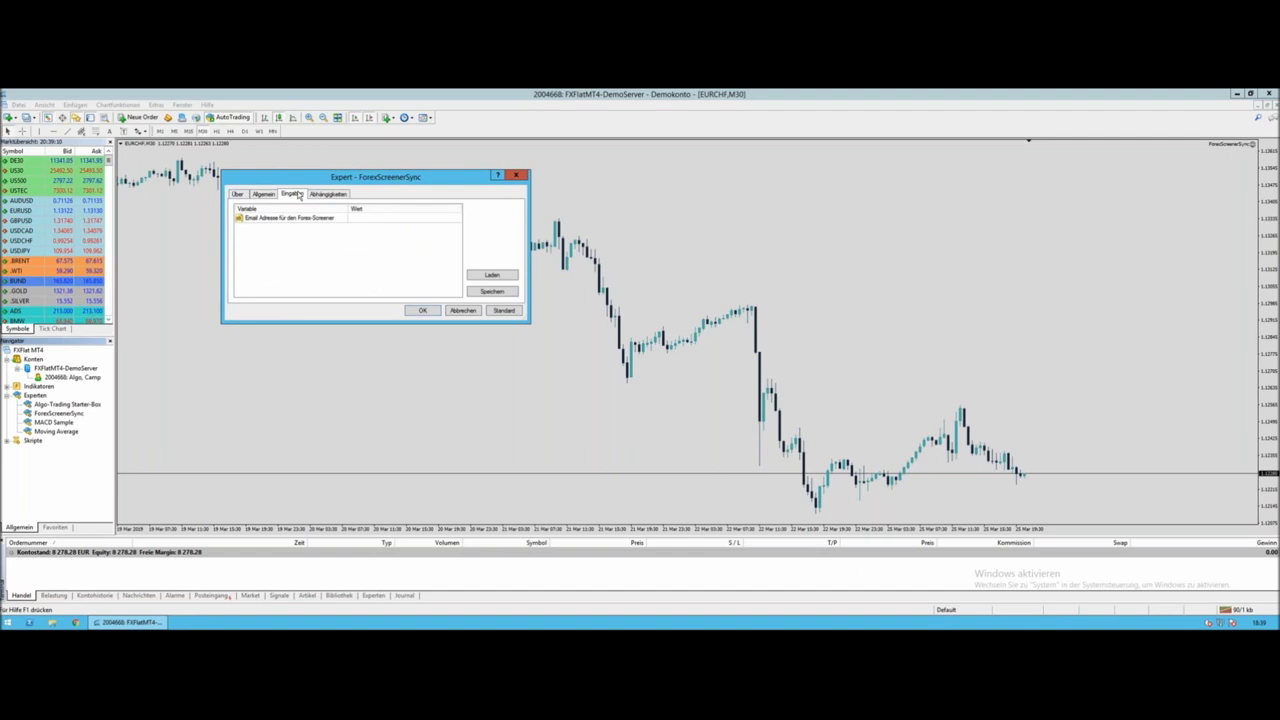
Step: Enter the account's e-mail address as the expert's Forex-Screener e-mail input and apply the settings
double_click(405, 217)
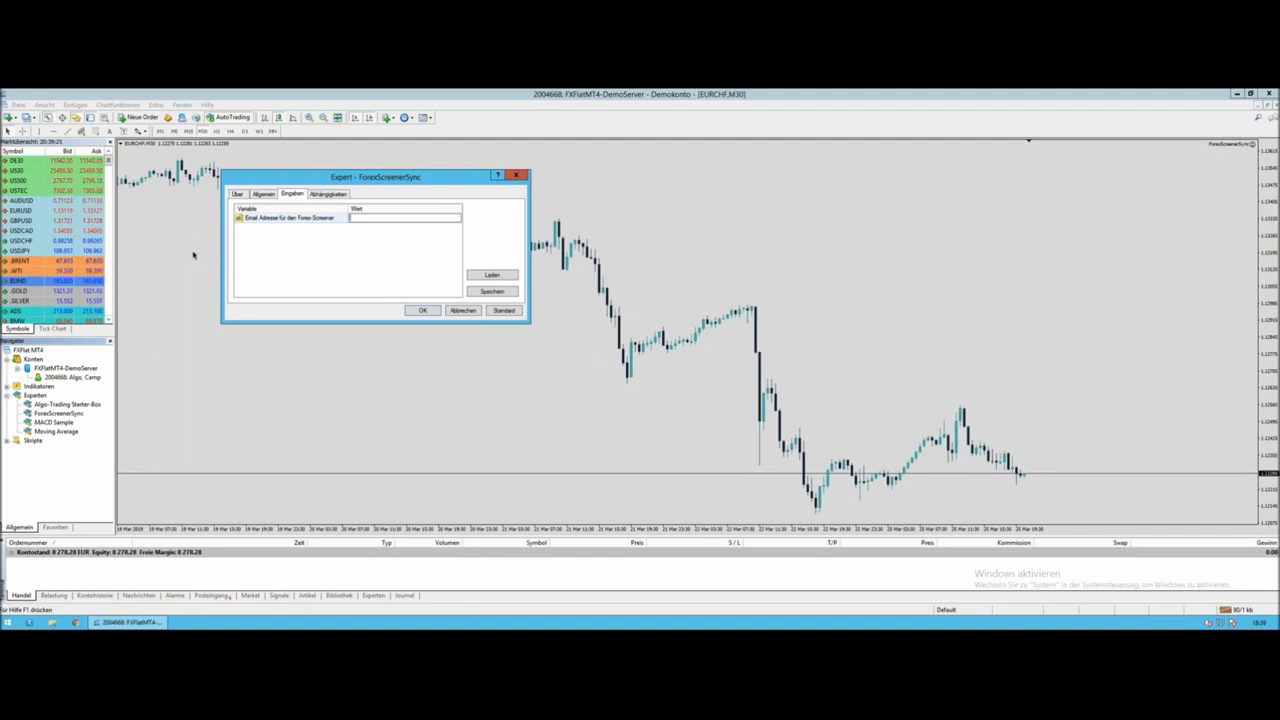
key(ctrl+v)
drag(415, 217, 358, 219)
click(355, 218)
click(423, 311)
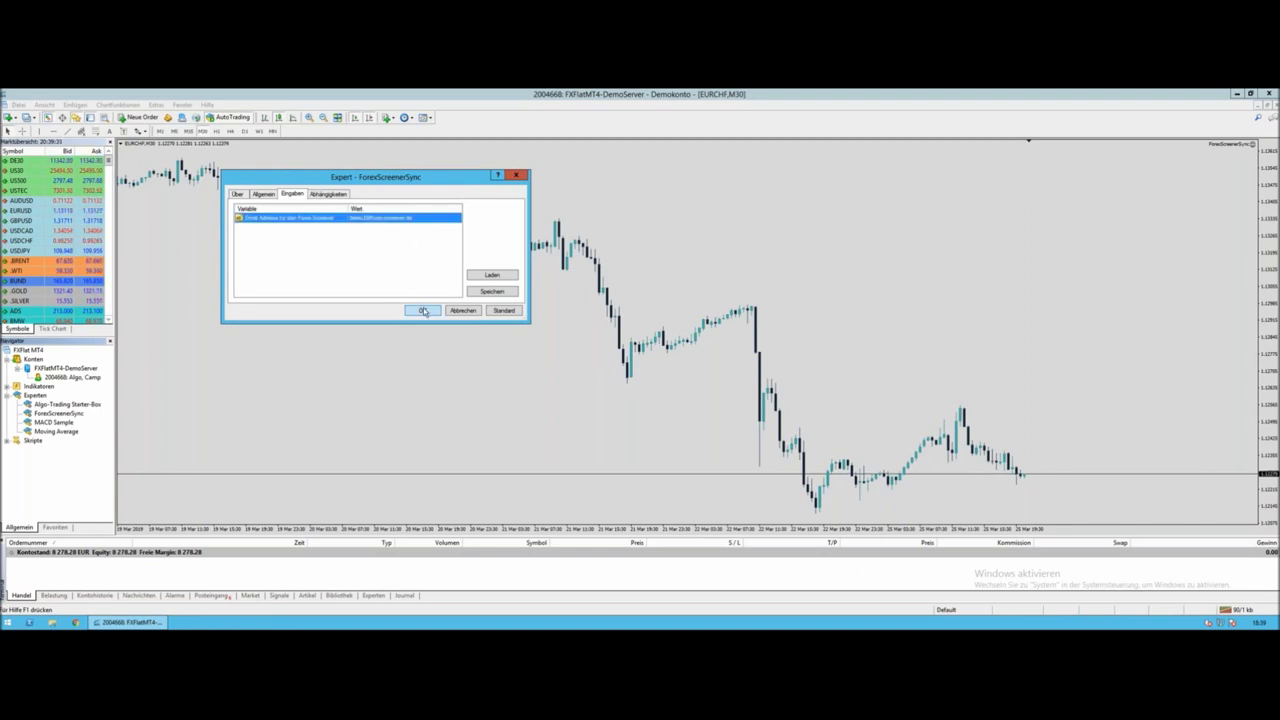
click(423, 312)
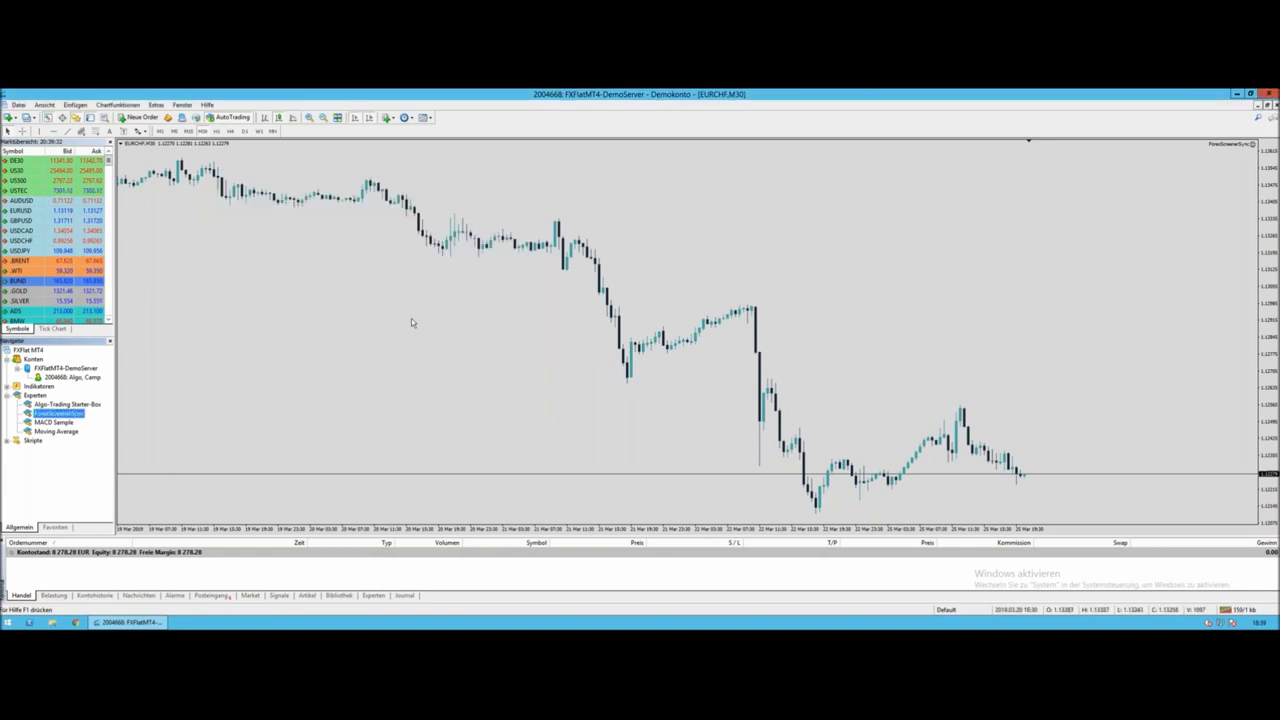